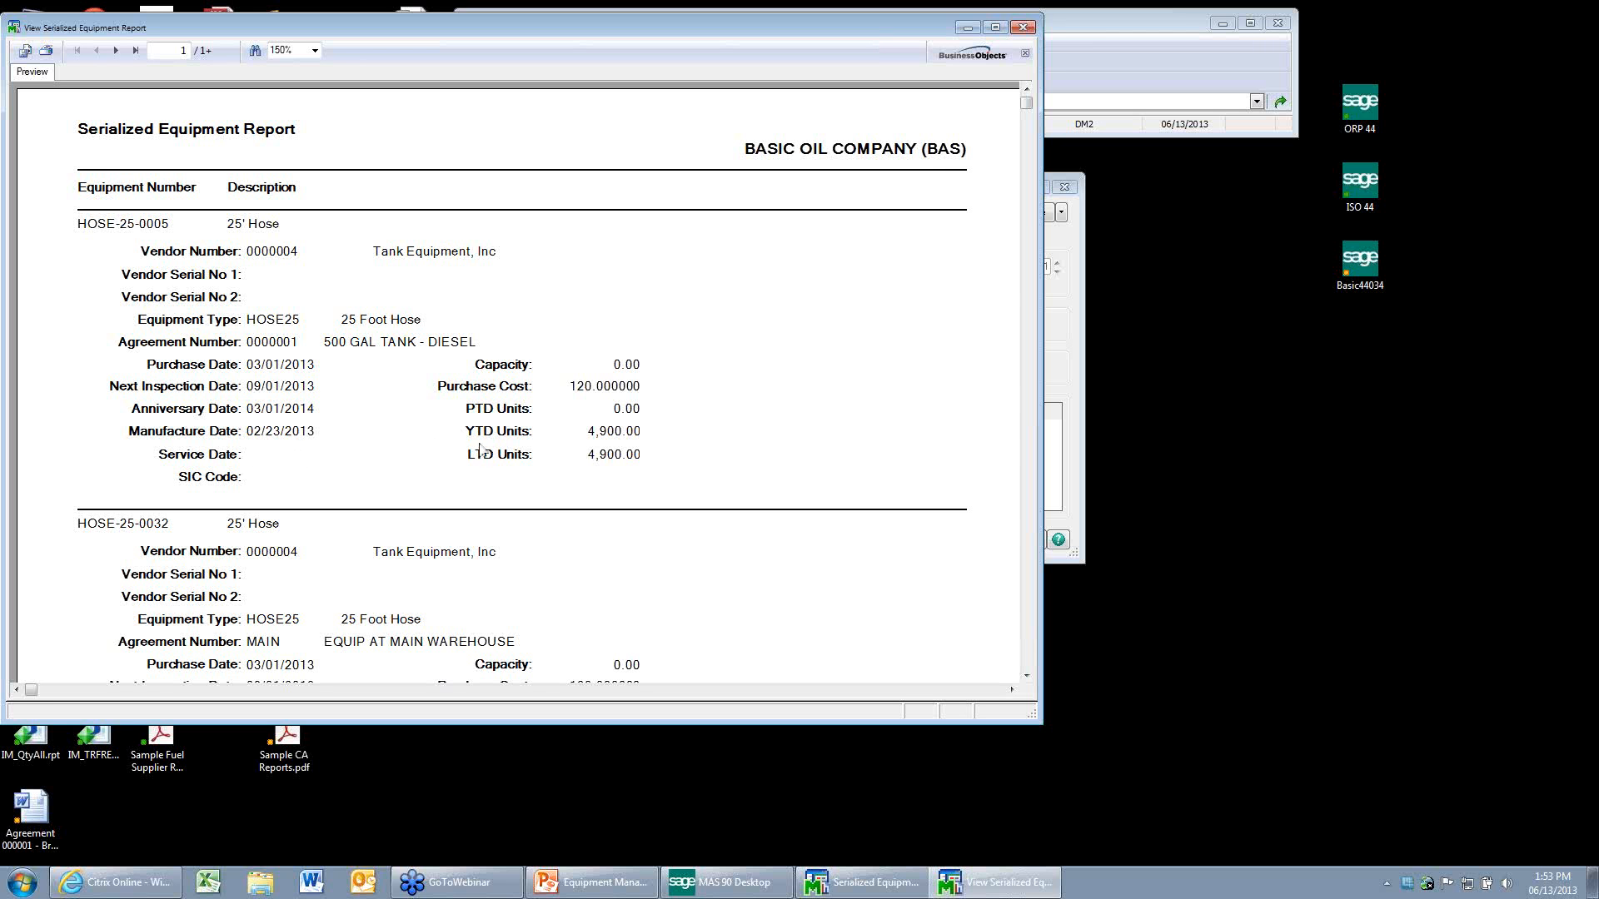
Include equipment notes and equipment memos in the Serialized Equipment Report and preview it through page 2.
click(1021, 28)
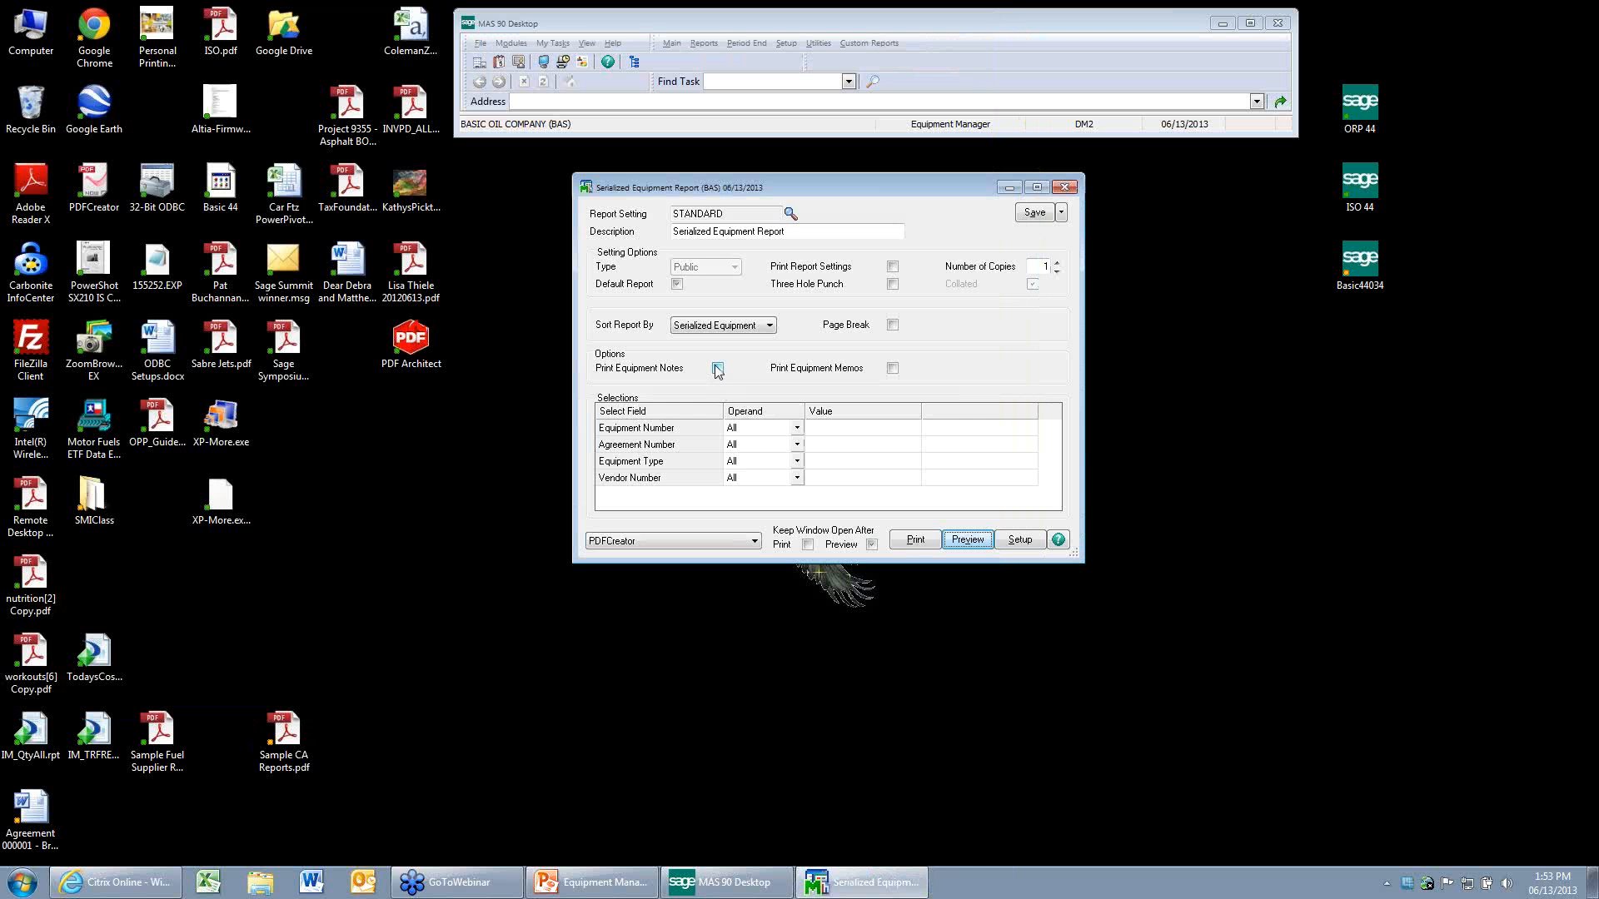
click(717, 368)
click(892, 368)
click(975, 541)
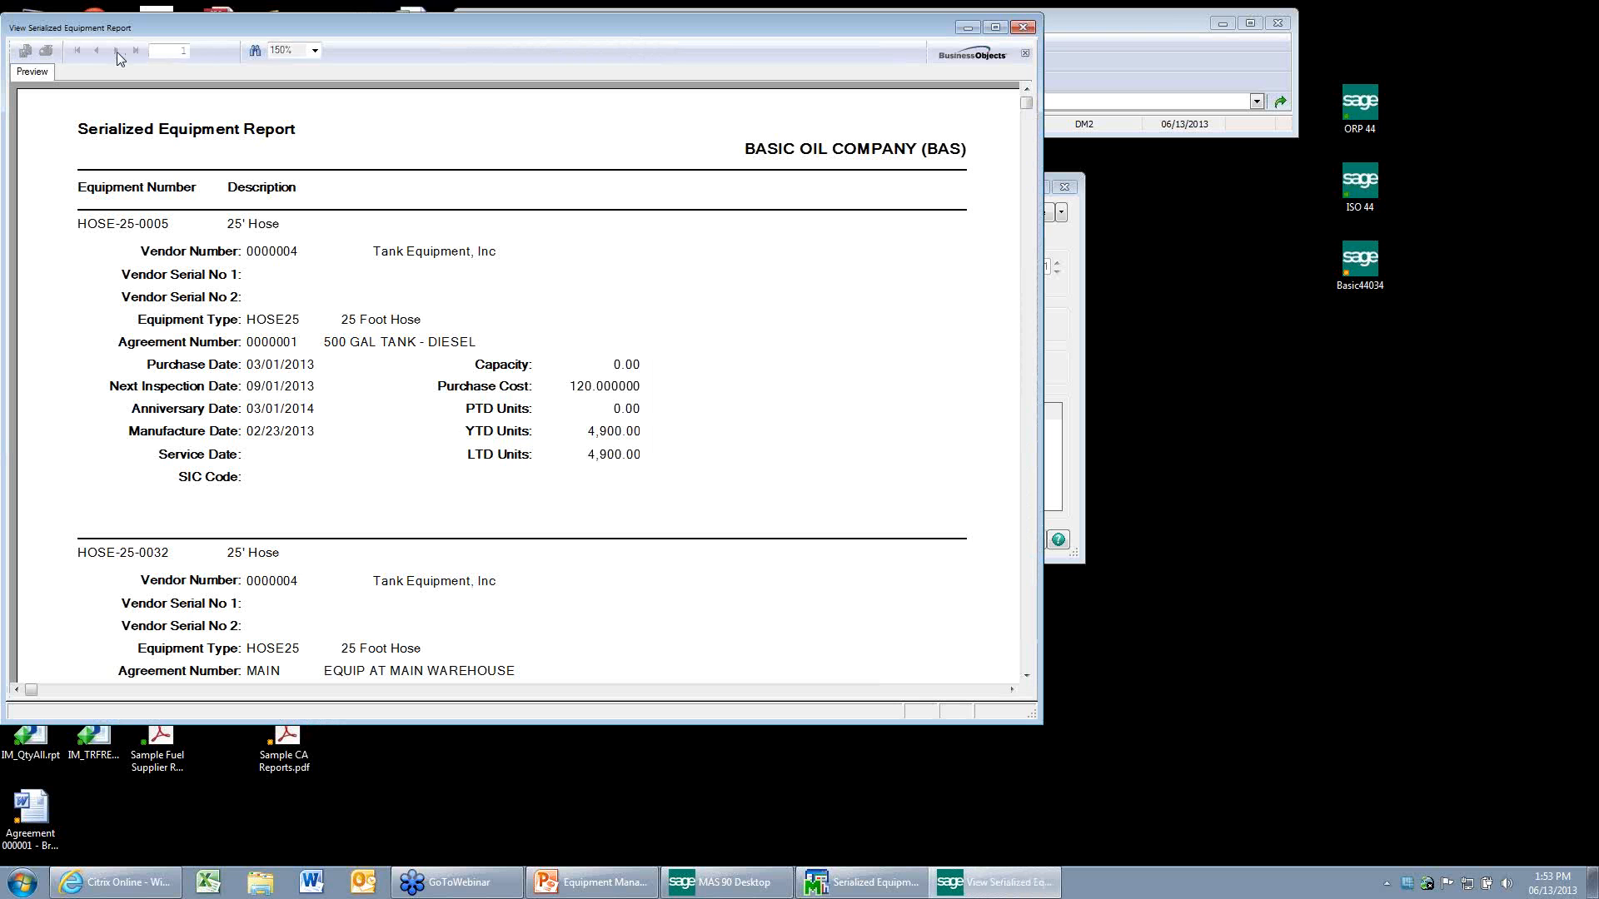
click(116, 51)
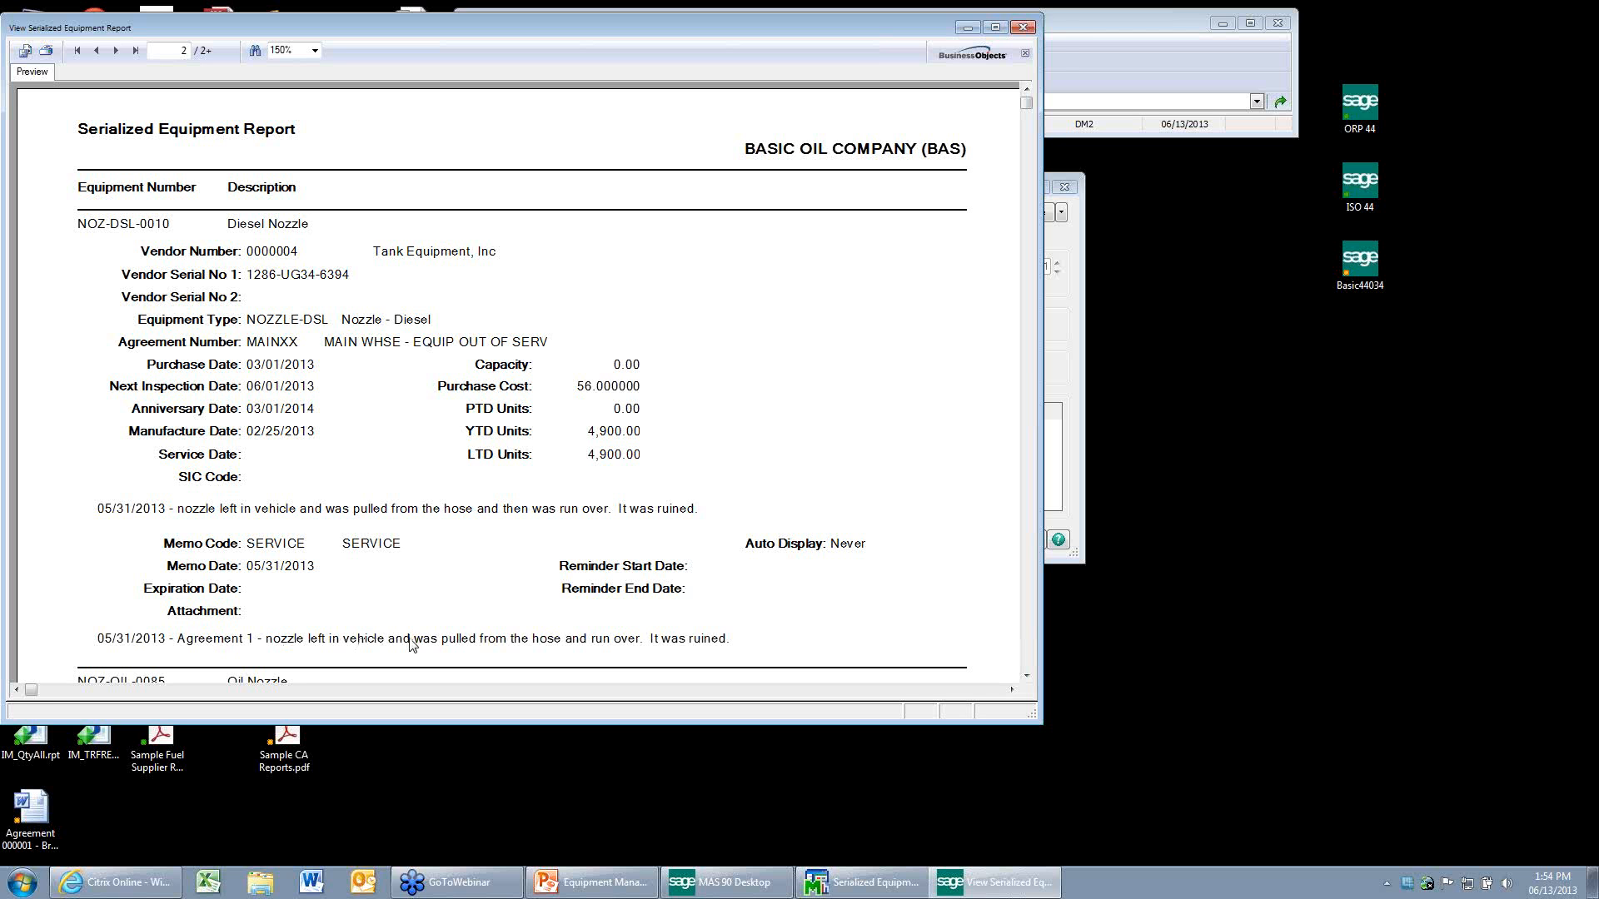
click(1024, 31)
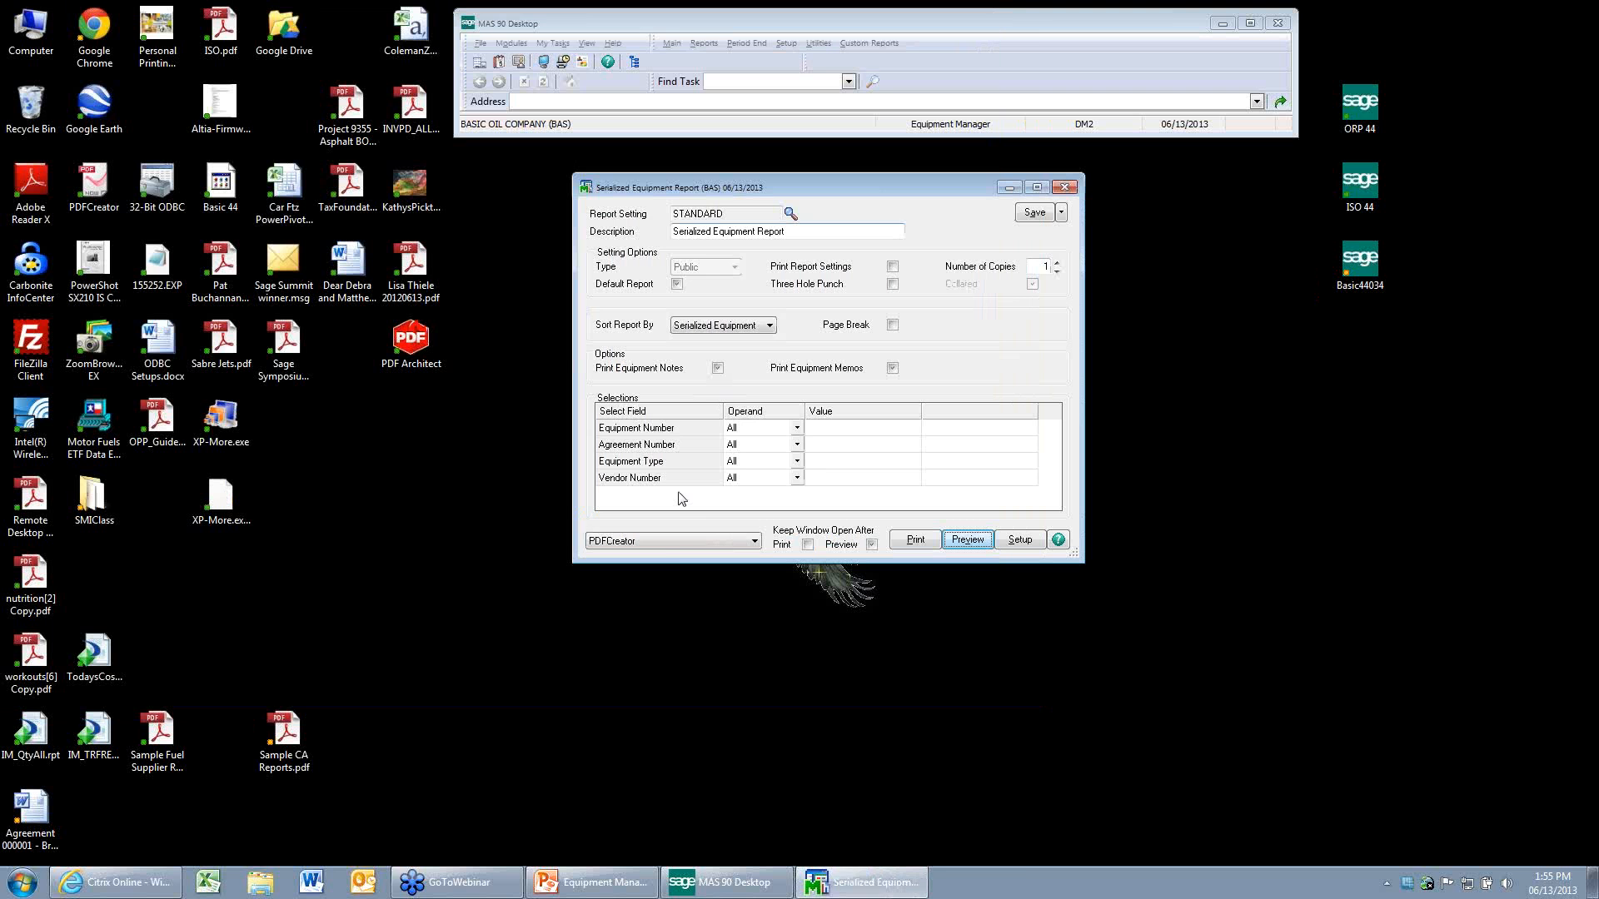
Switch to the PowerPoint presentation and show the Reporting slides from Equipment Listing to Equipment and Agreement Memo Listings.
click(627, 890)
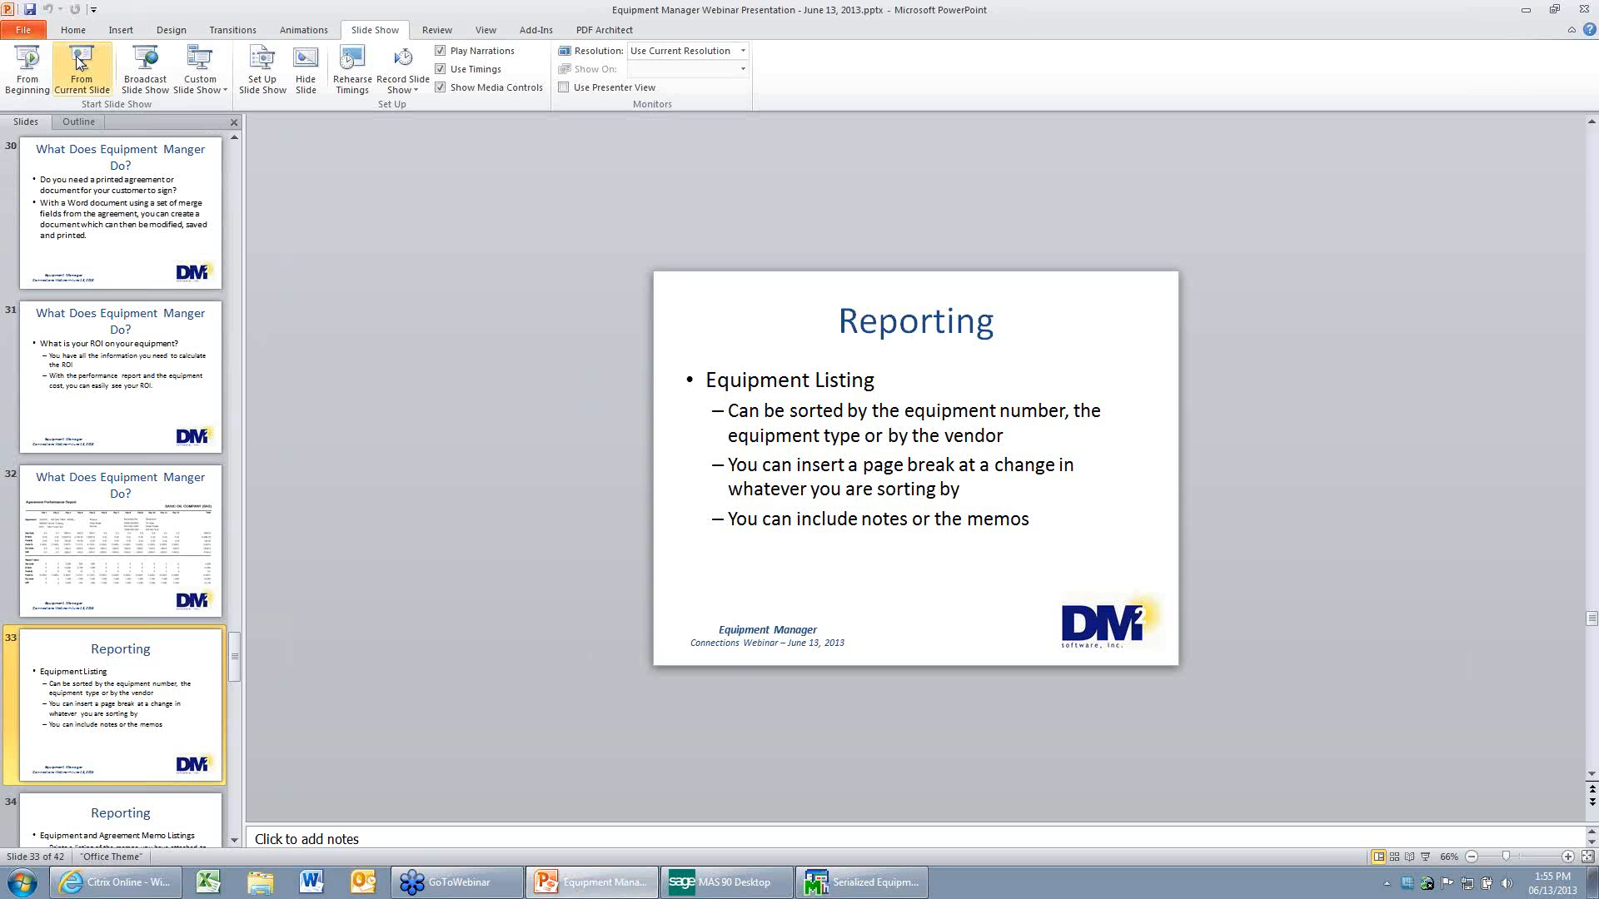
click(89, 65)
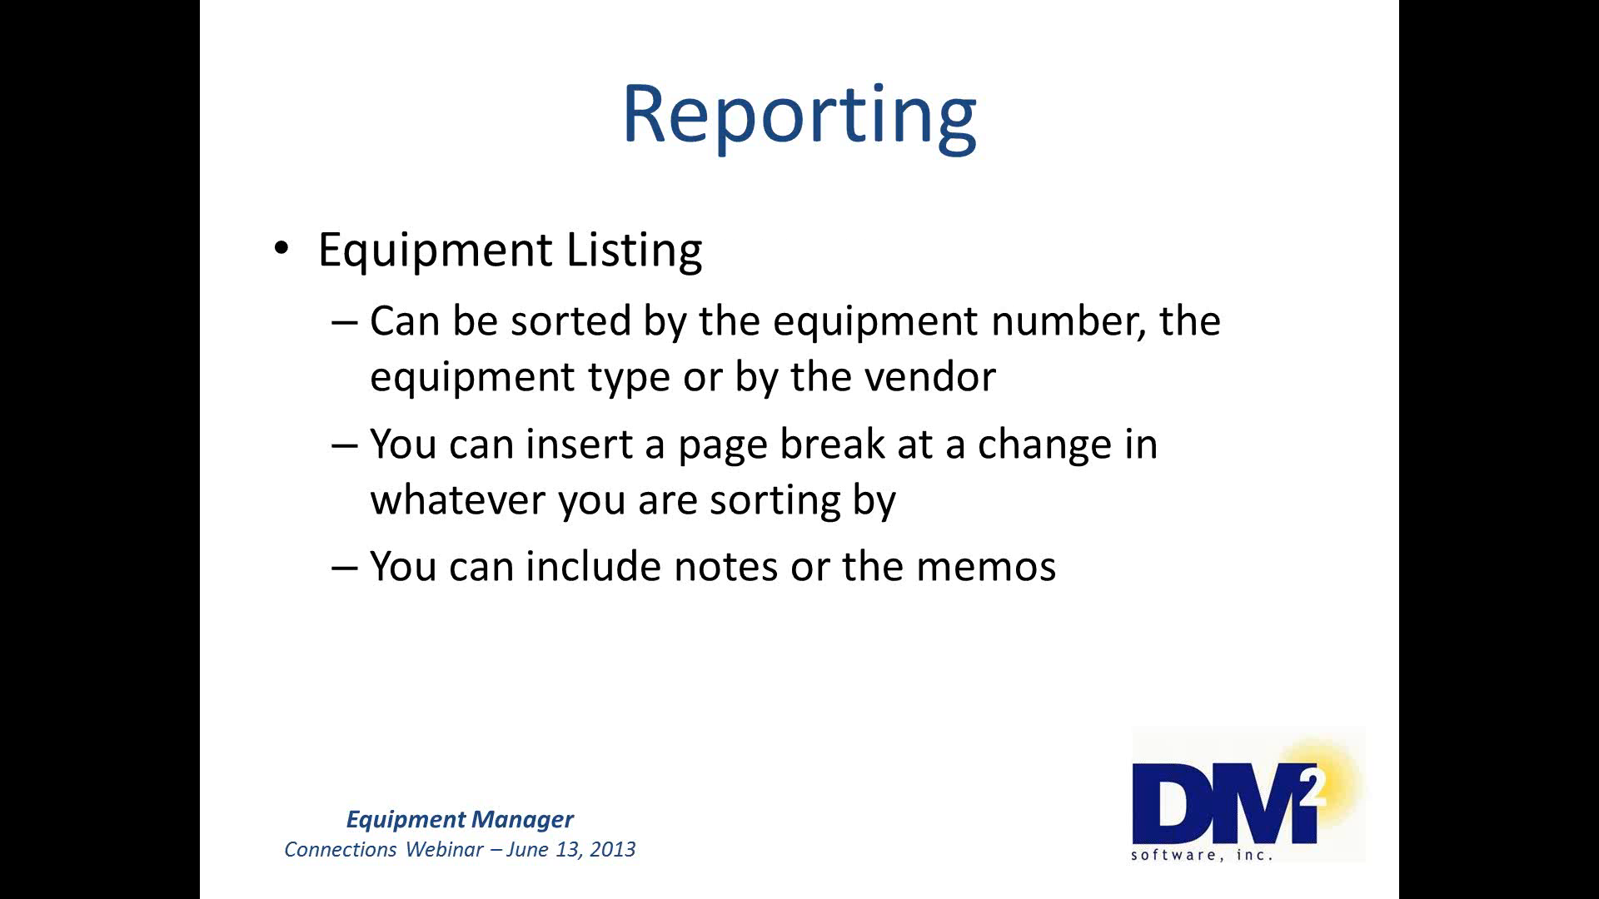
click(89, 65)
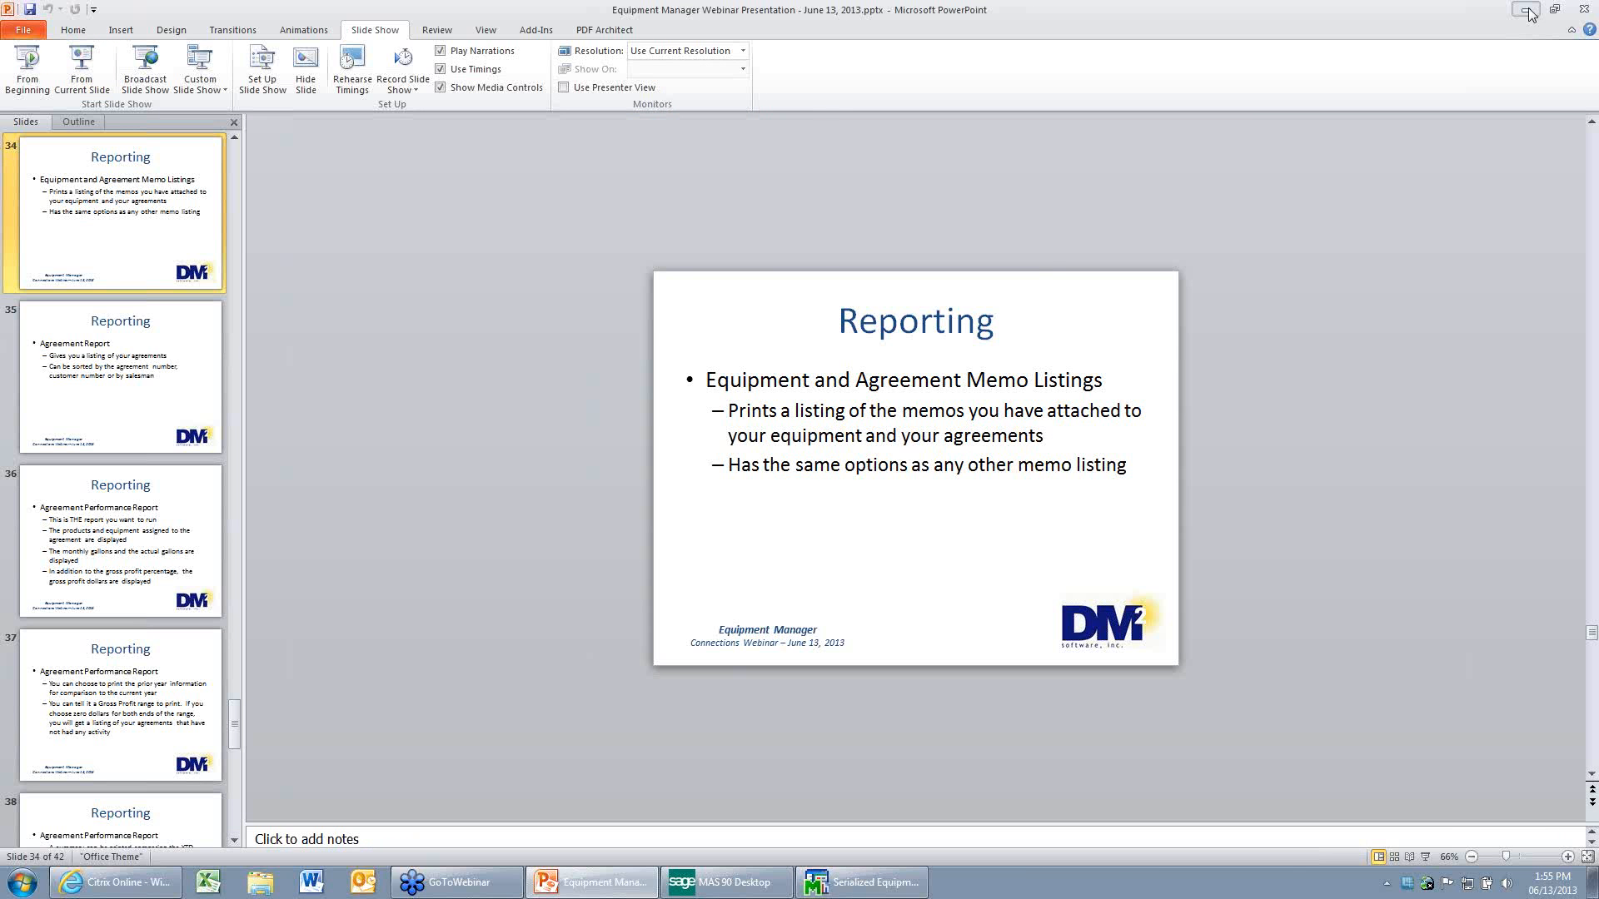
click(1525, 9)
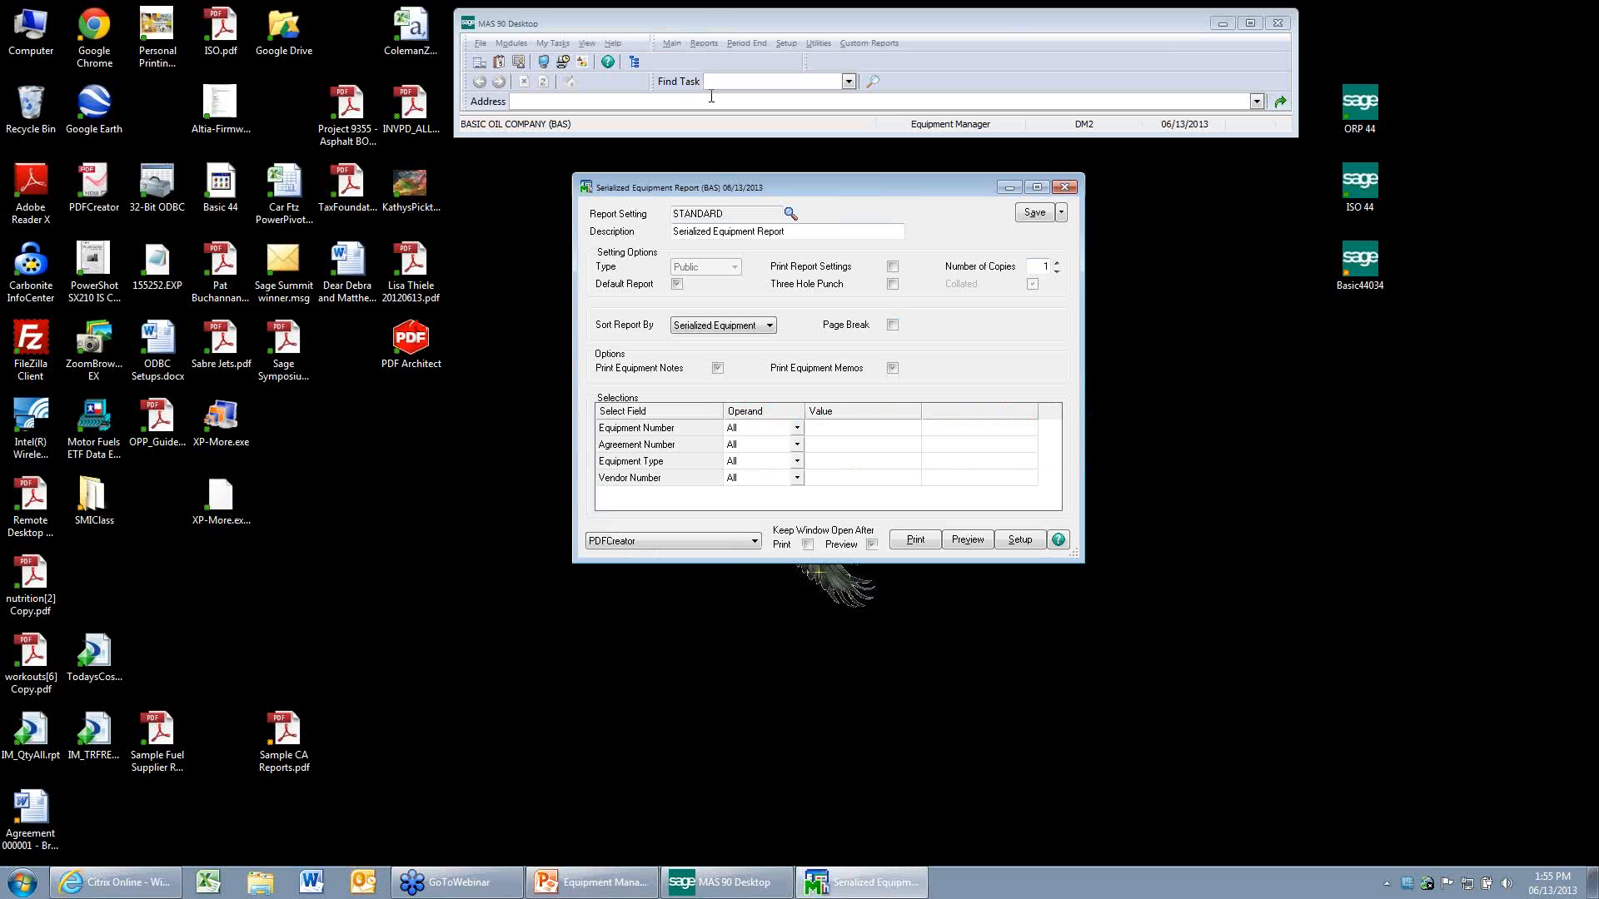
Replace the Serialized Equipment Report with Equipment Memo Printing and limit its memo code selection to SERVICE.
click(1064, 187)
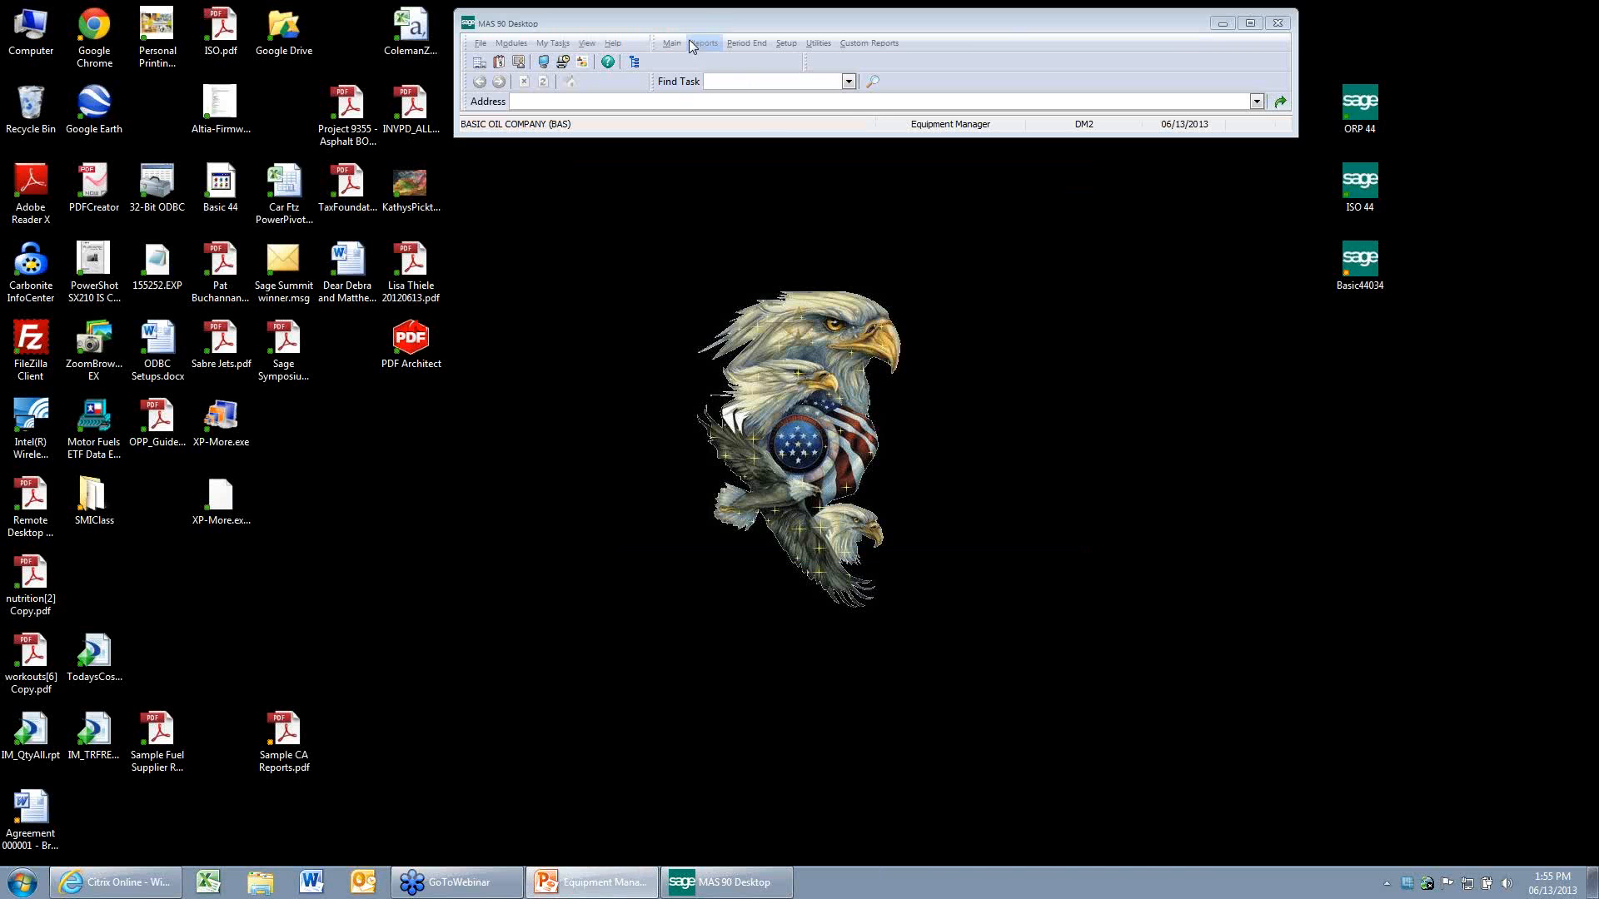
click(704, 43)
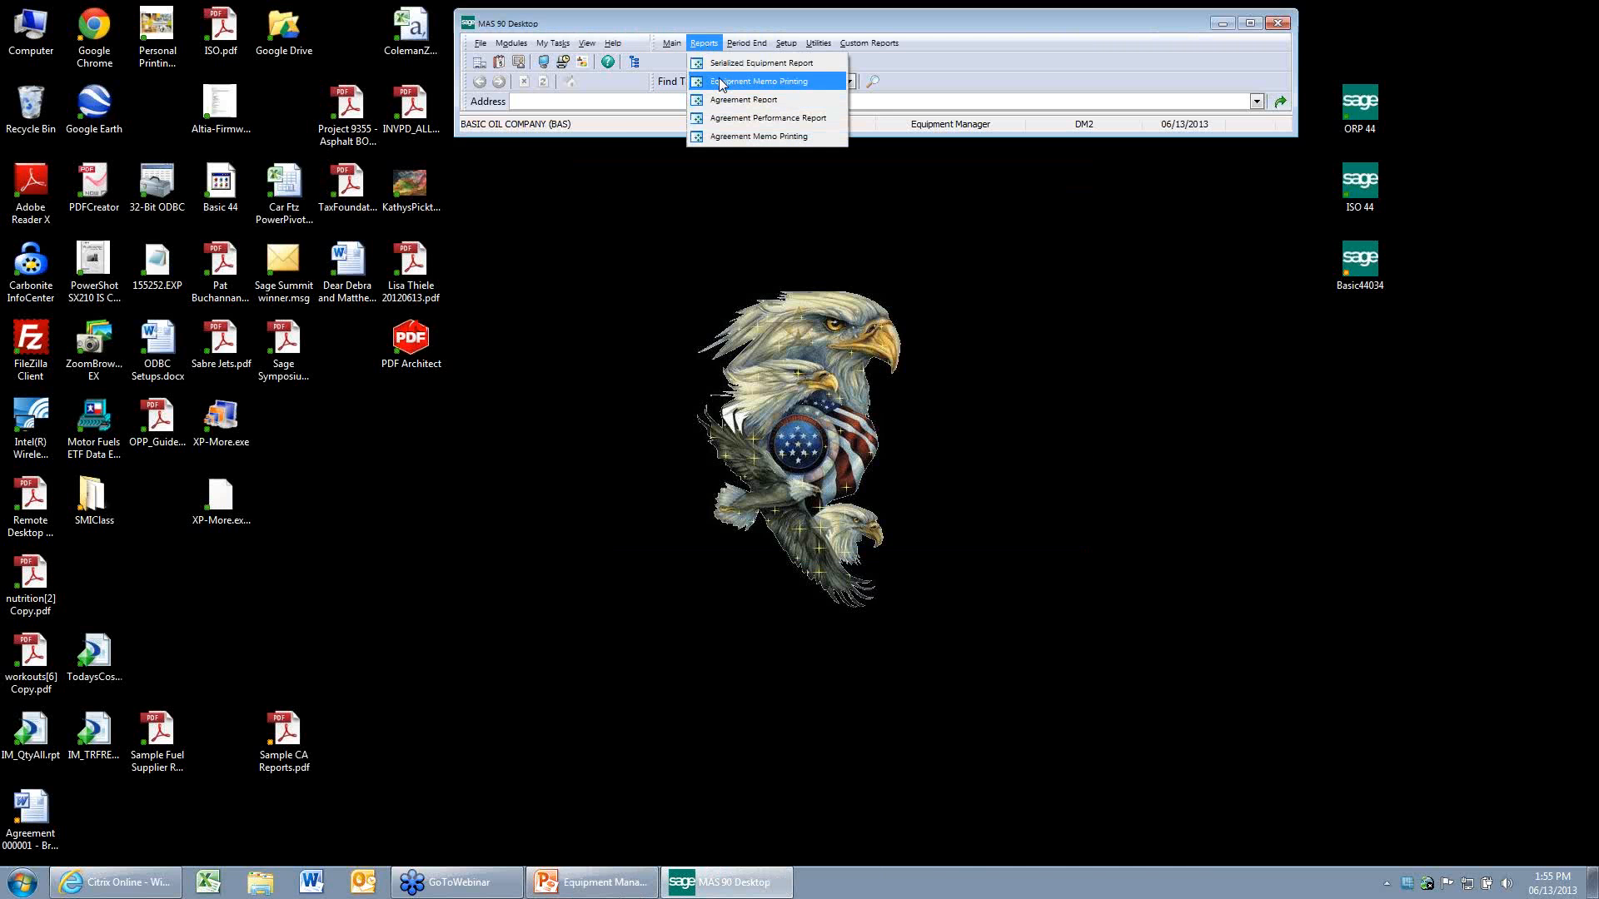
click(721, 82)
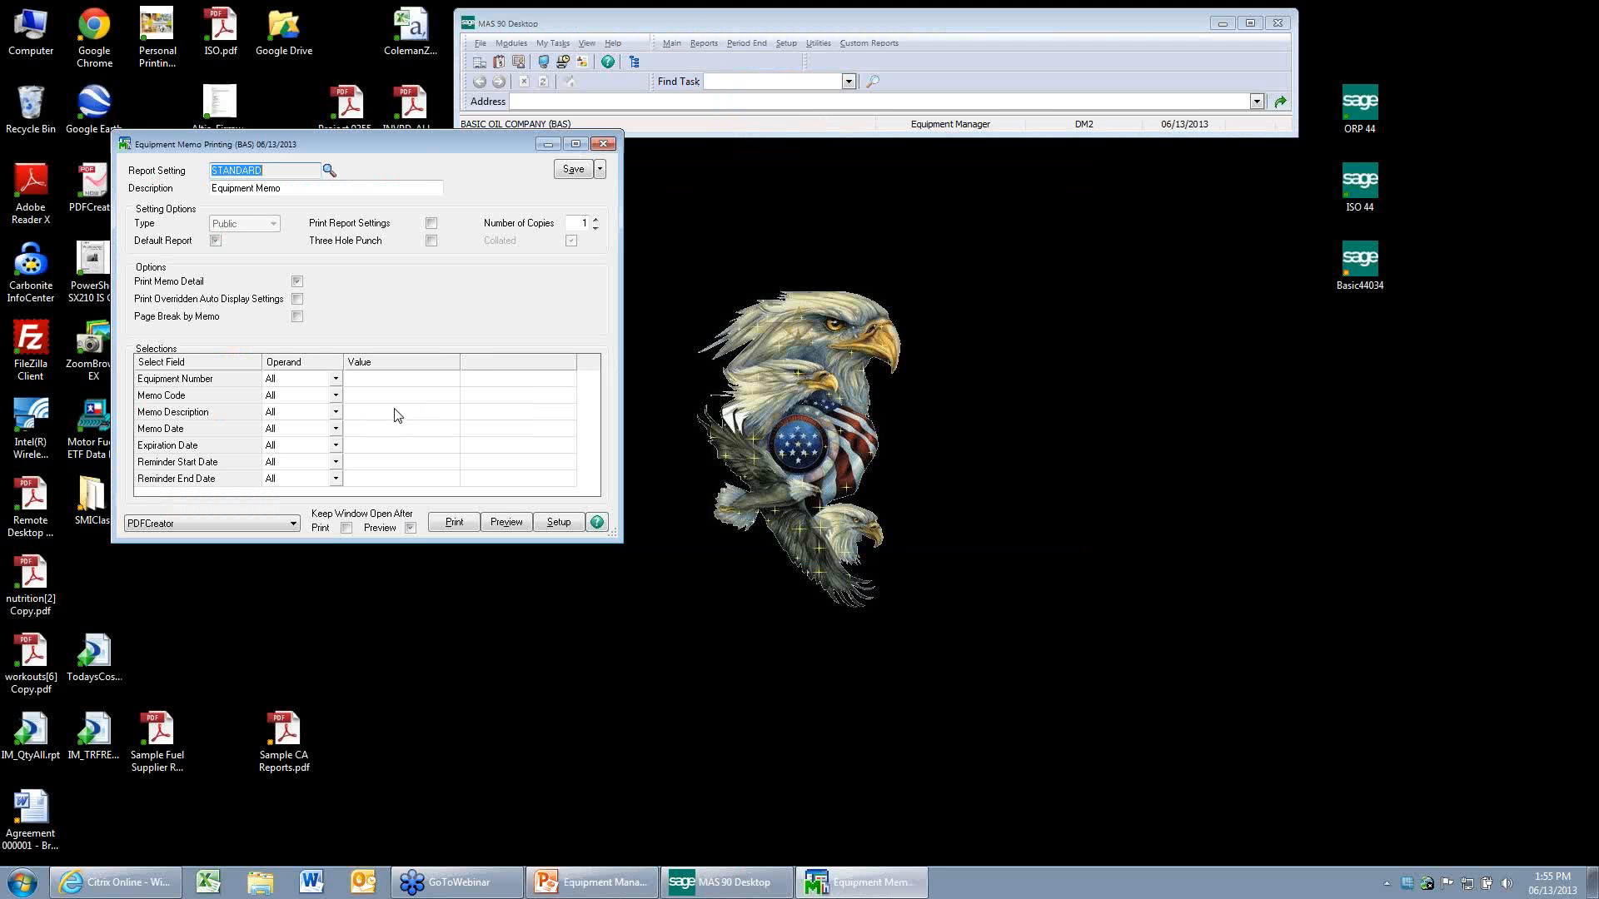
click(429, 398)
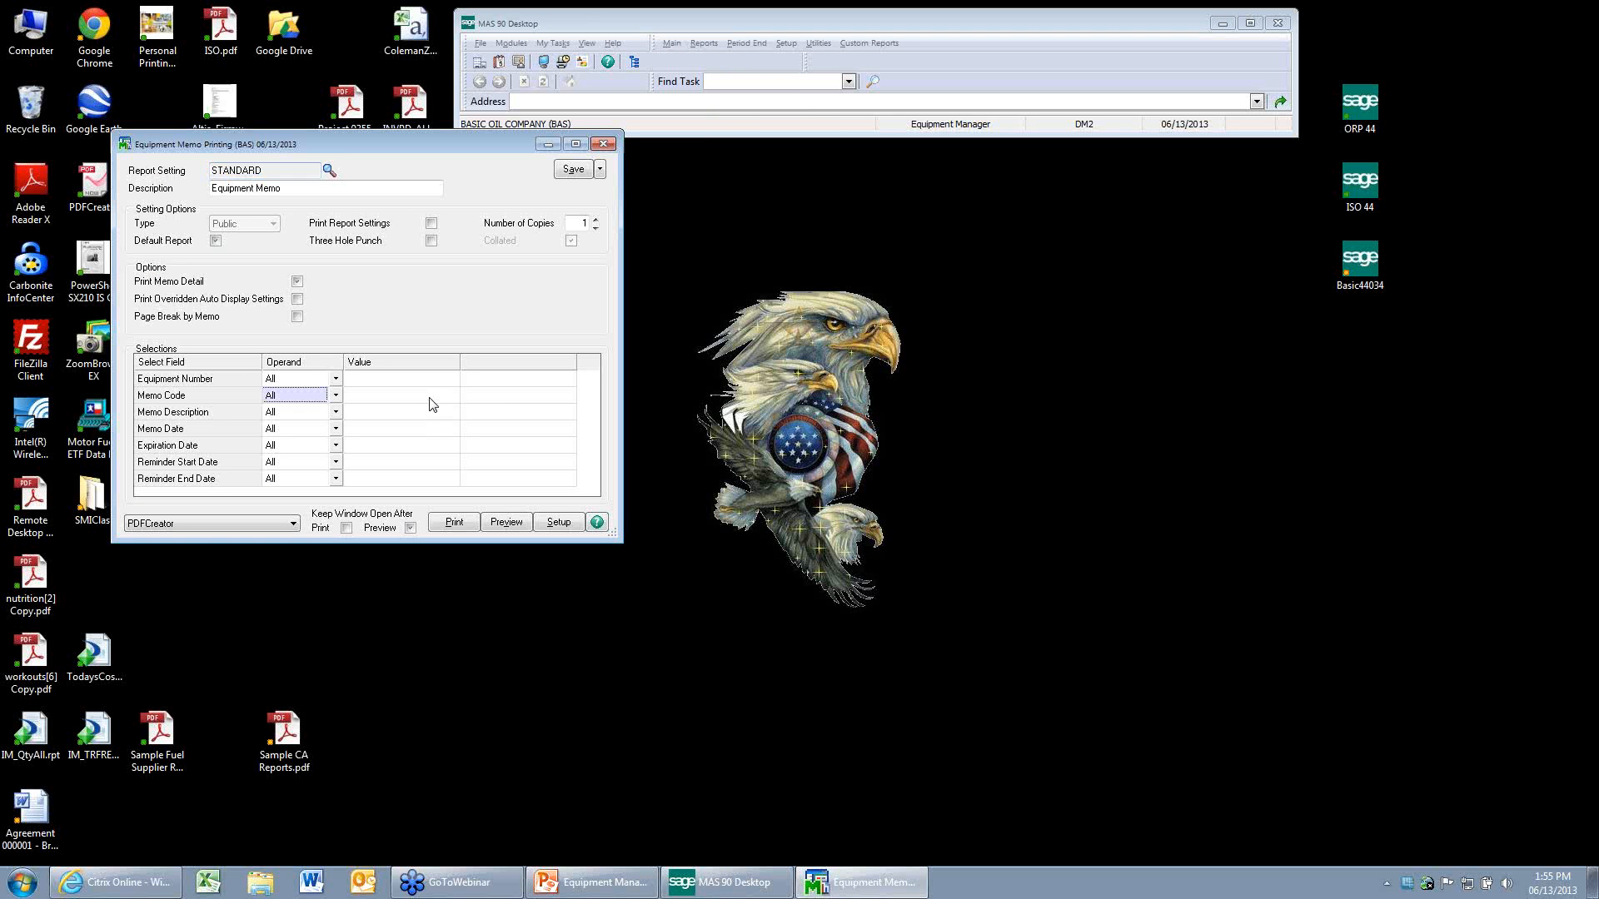
click(429, 398)
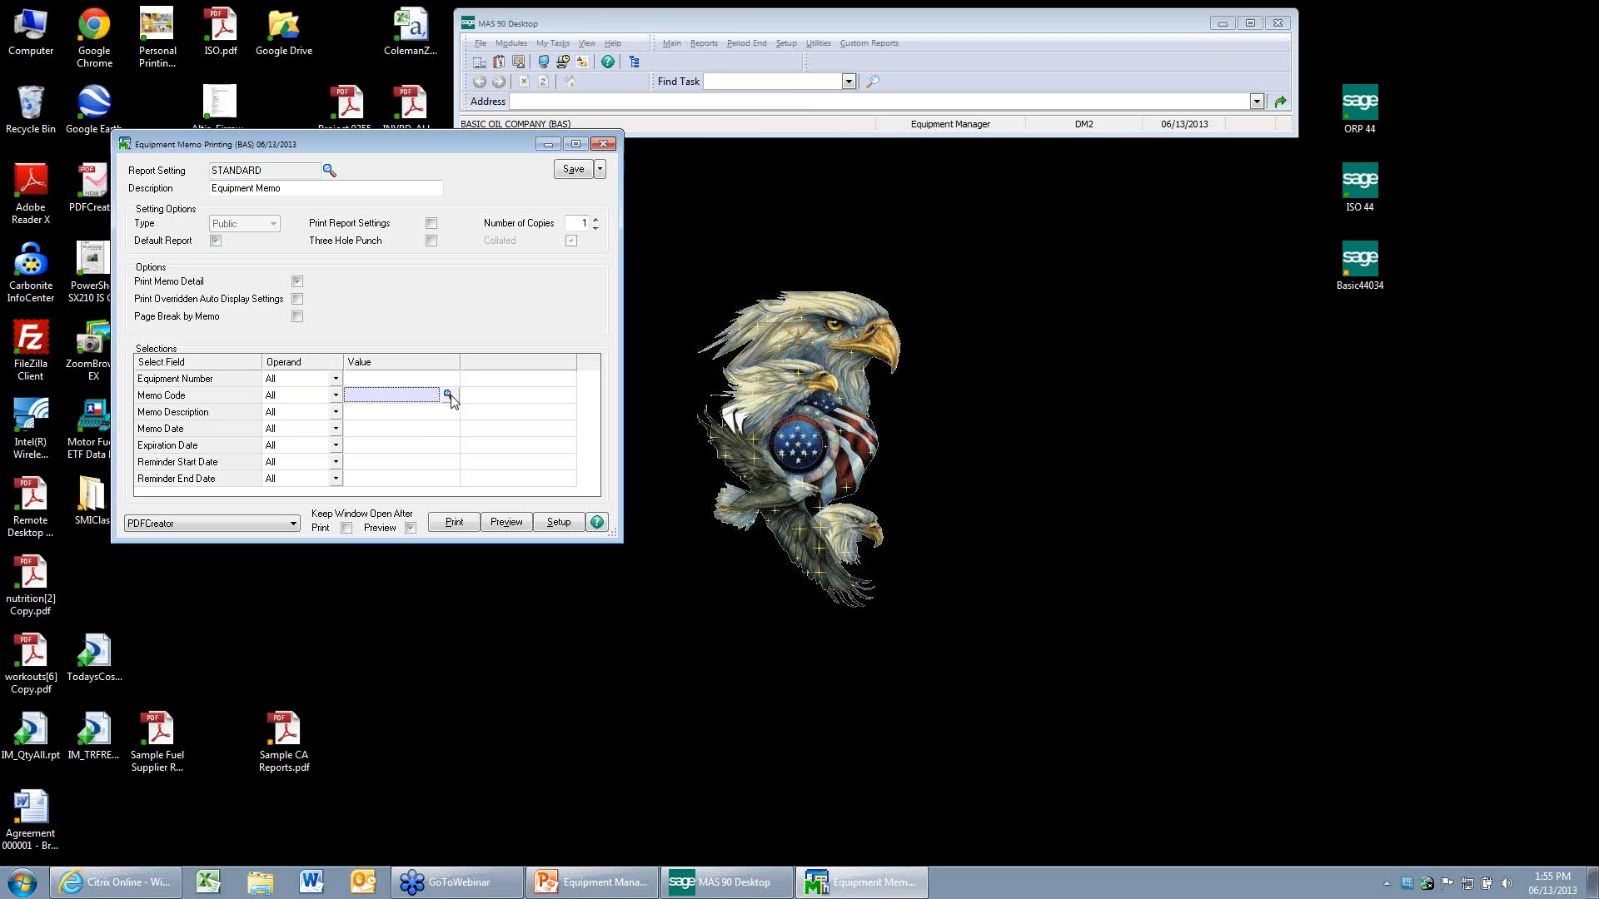
click(450, 397)
click(890, 565)
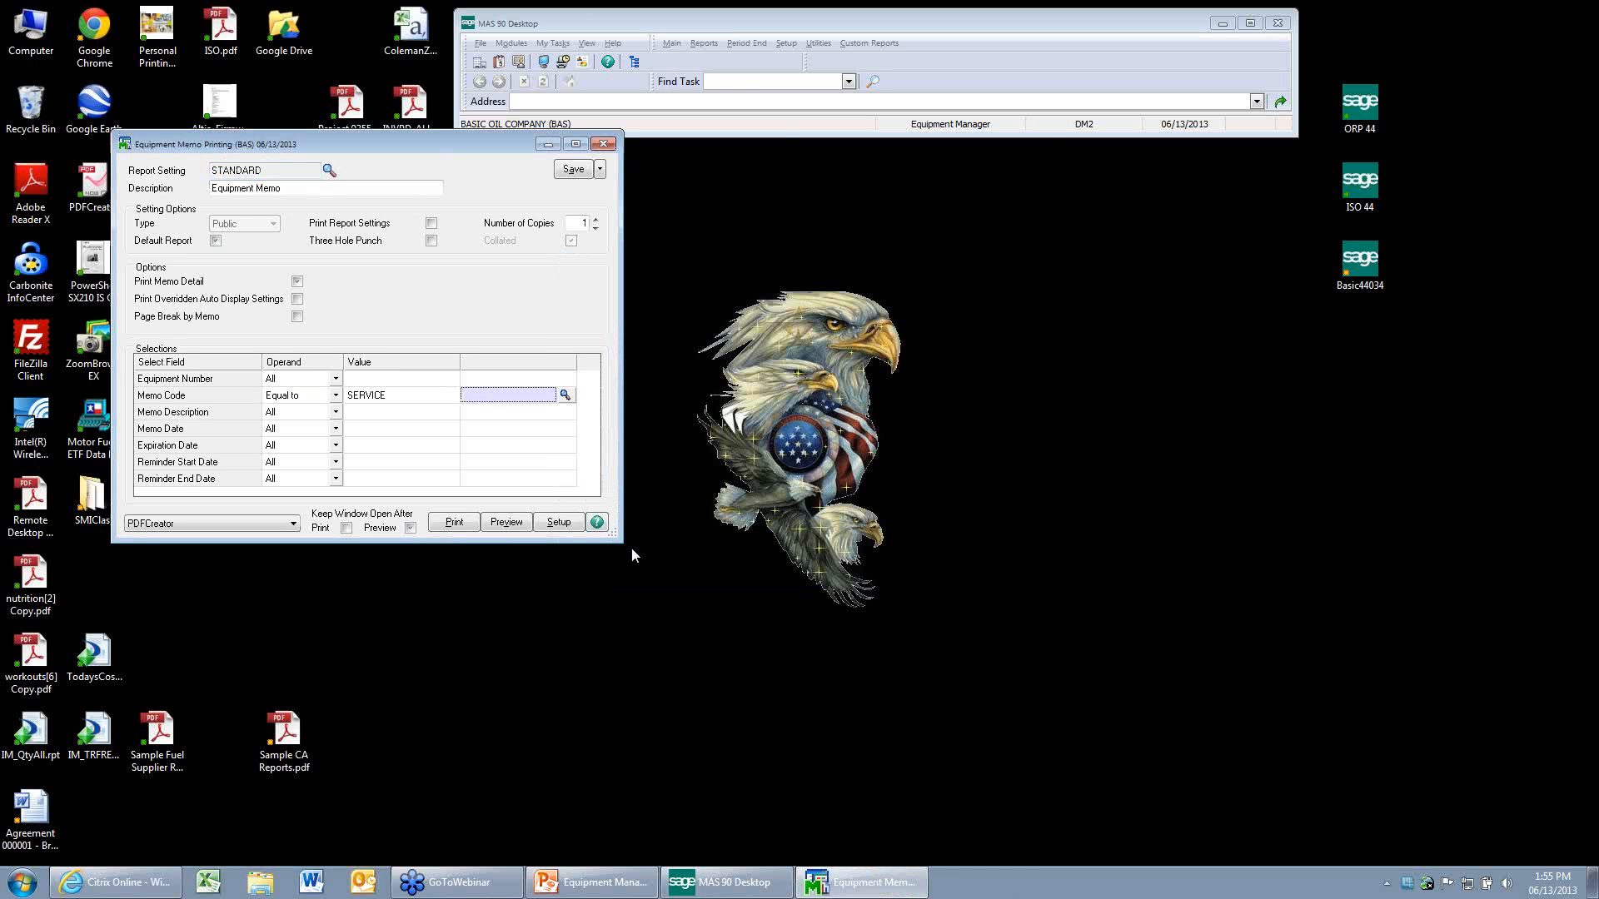
Preview the equipment memo report, read the listed memo, and close the report.
click(505, 523)
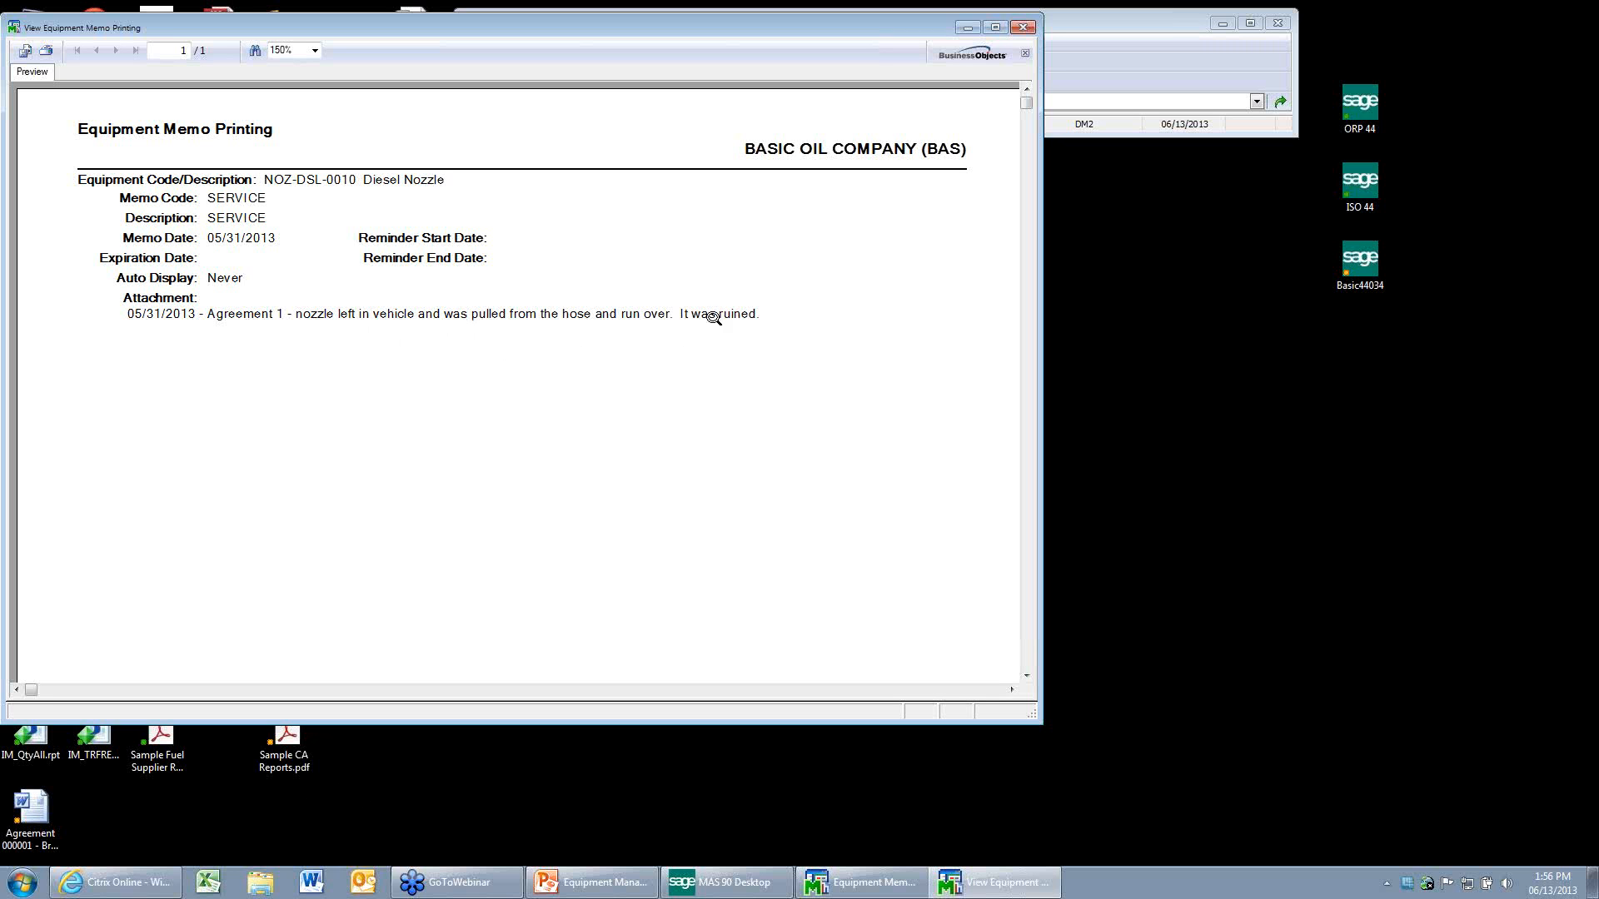
click(1026, 30)
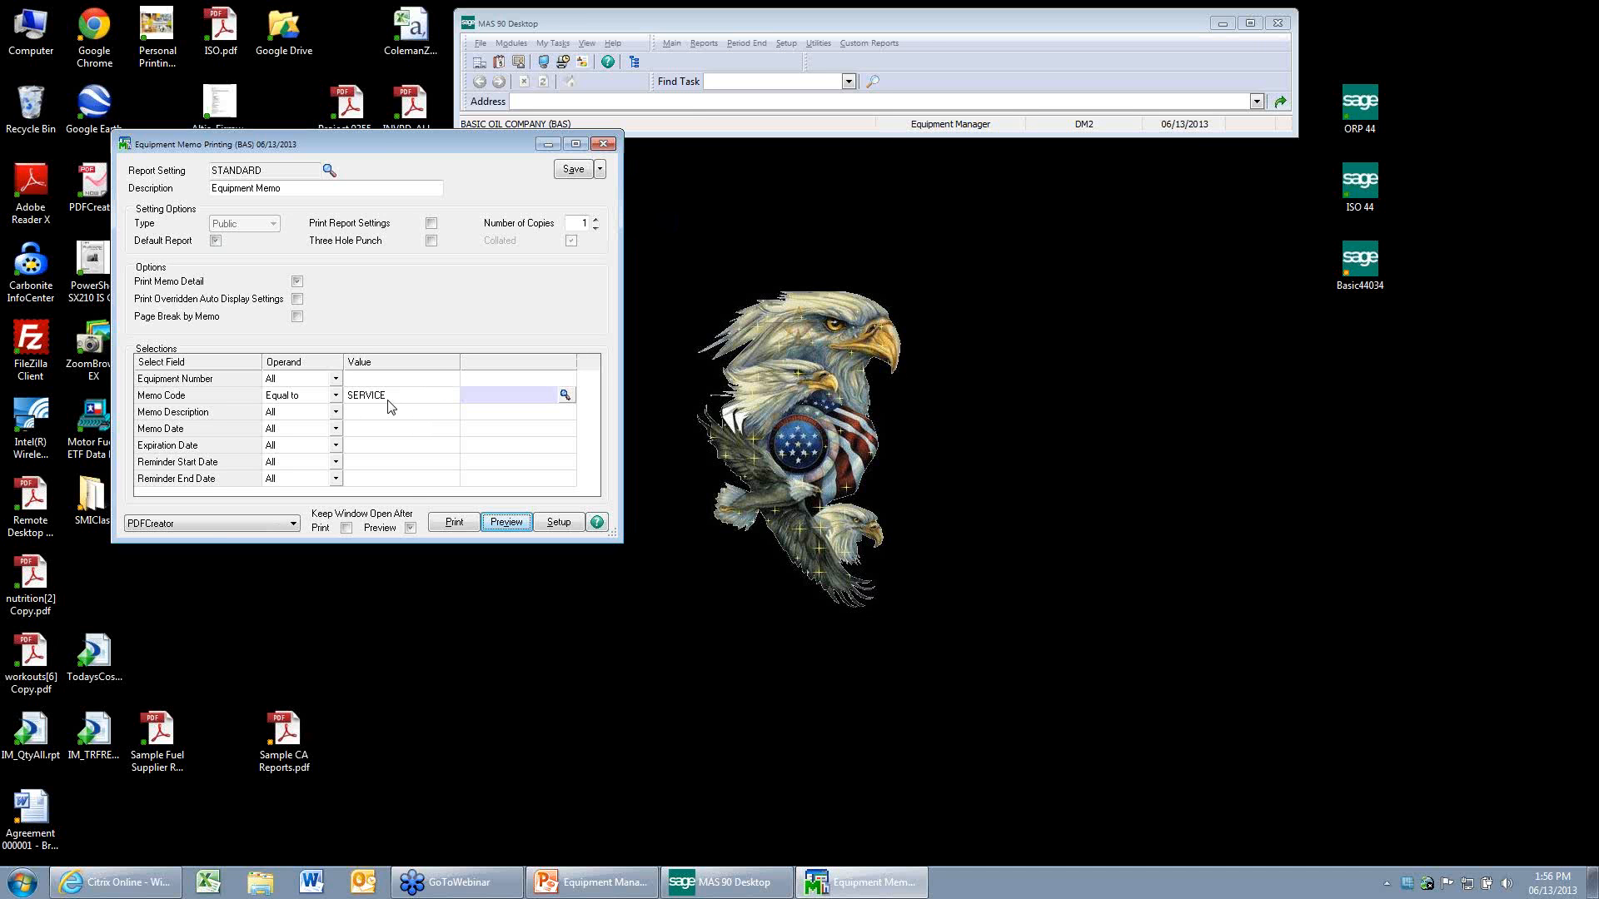
click(614, 145)
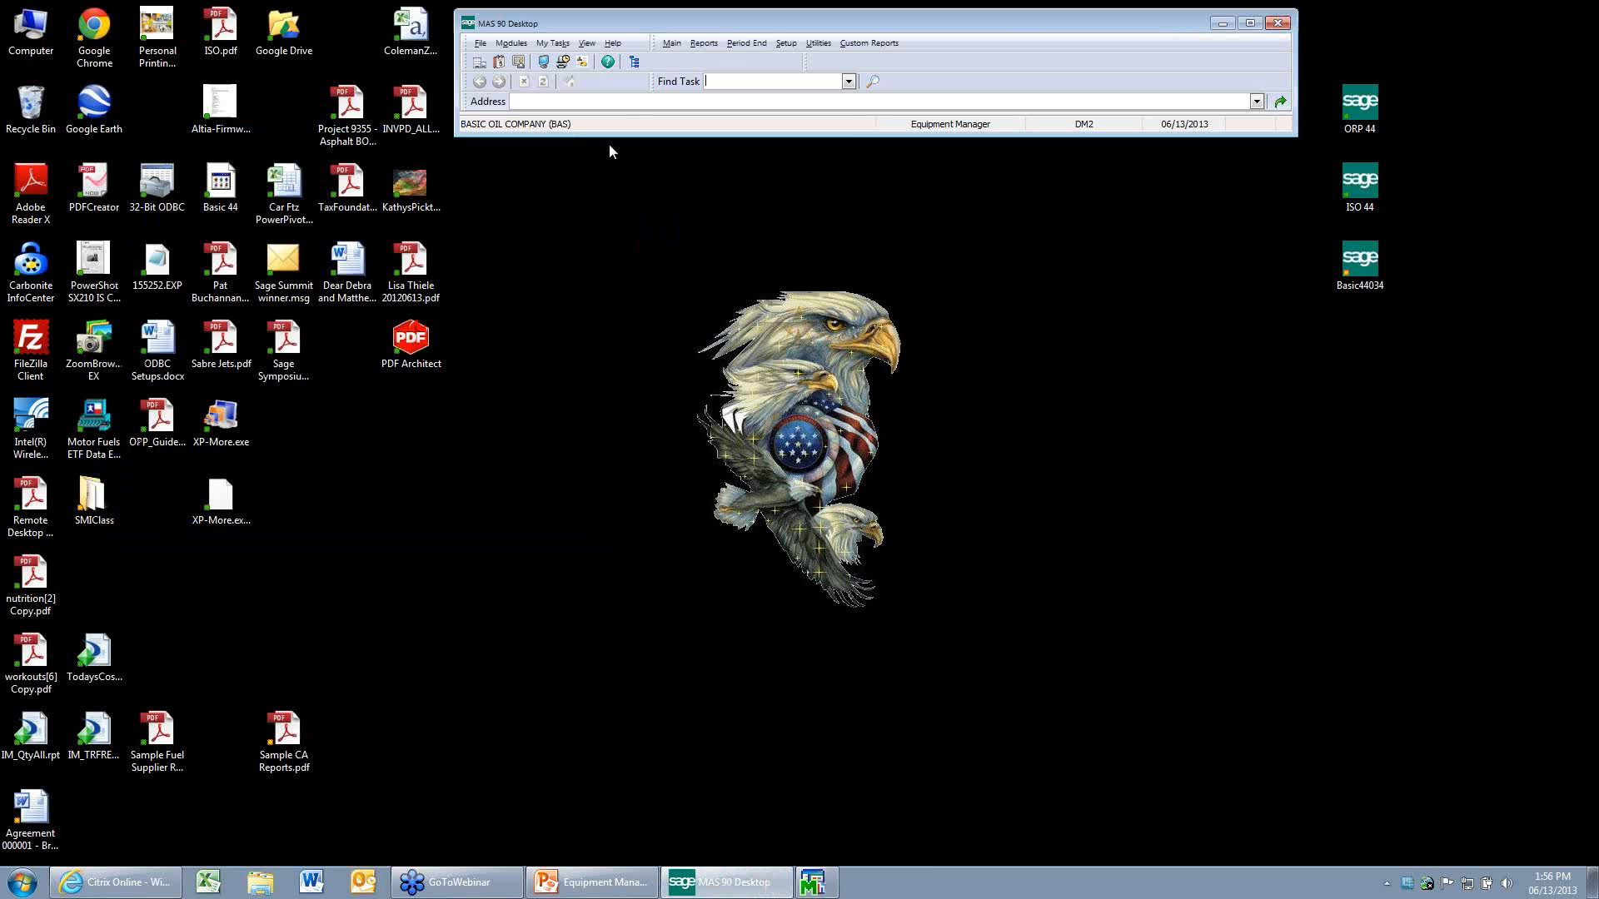
Open the SERVICE memo attached to the 500 GAL TANK - DIESEL agreement in Agreement Maintenance.
click(702, 43)
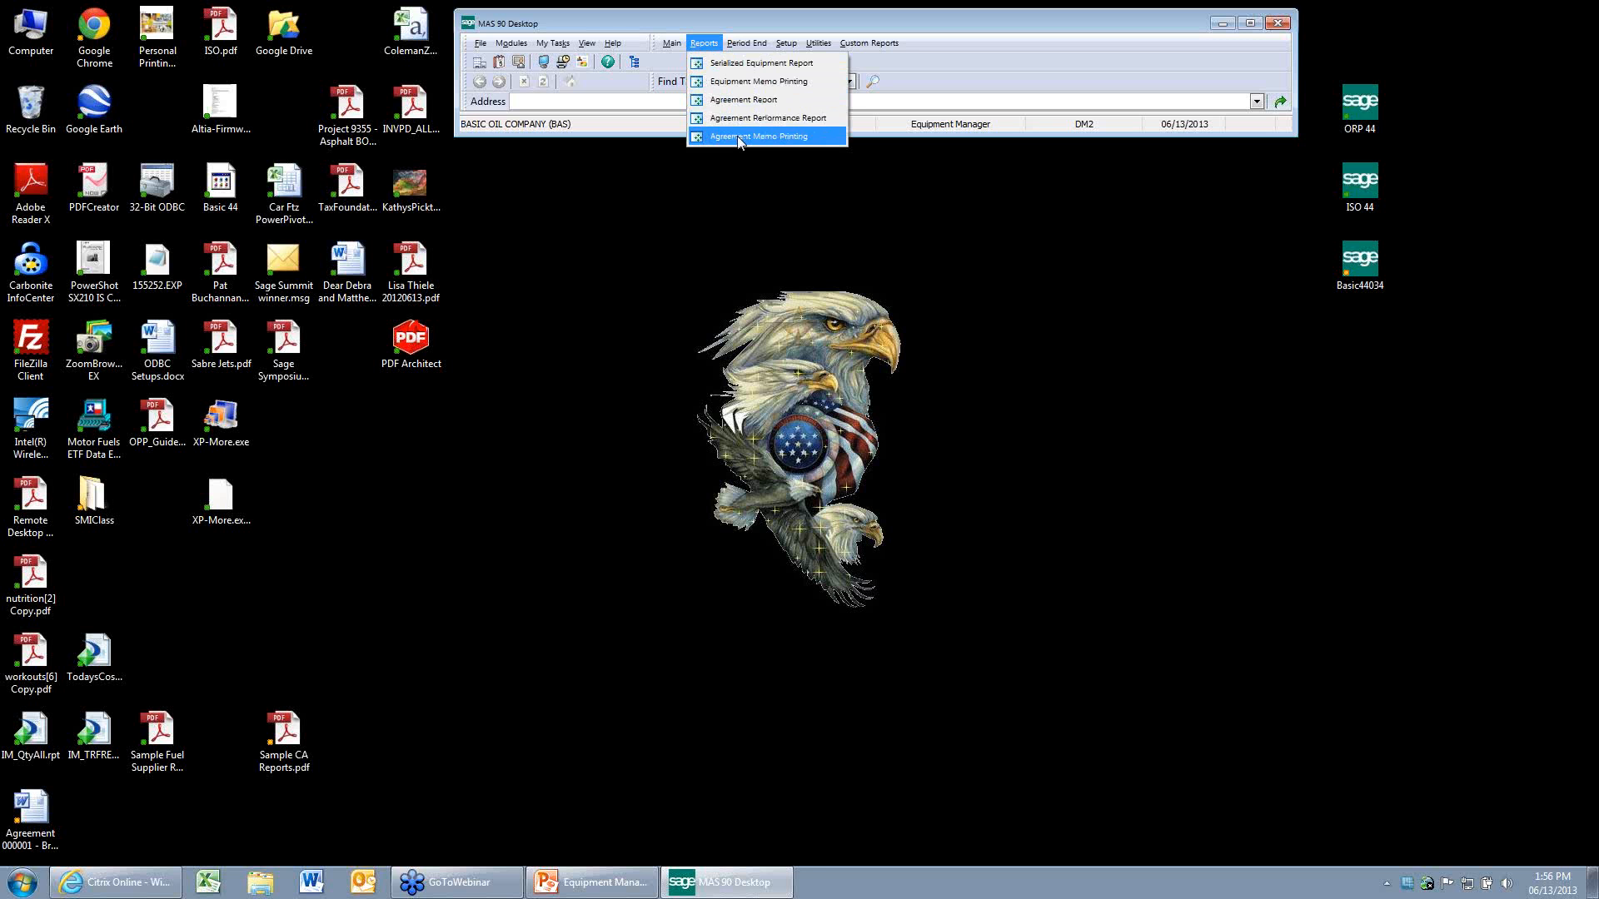
click(739, 140)
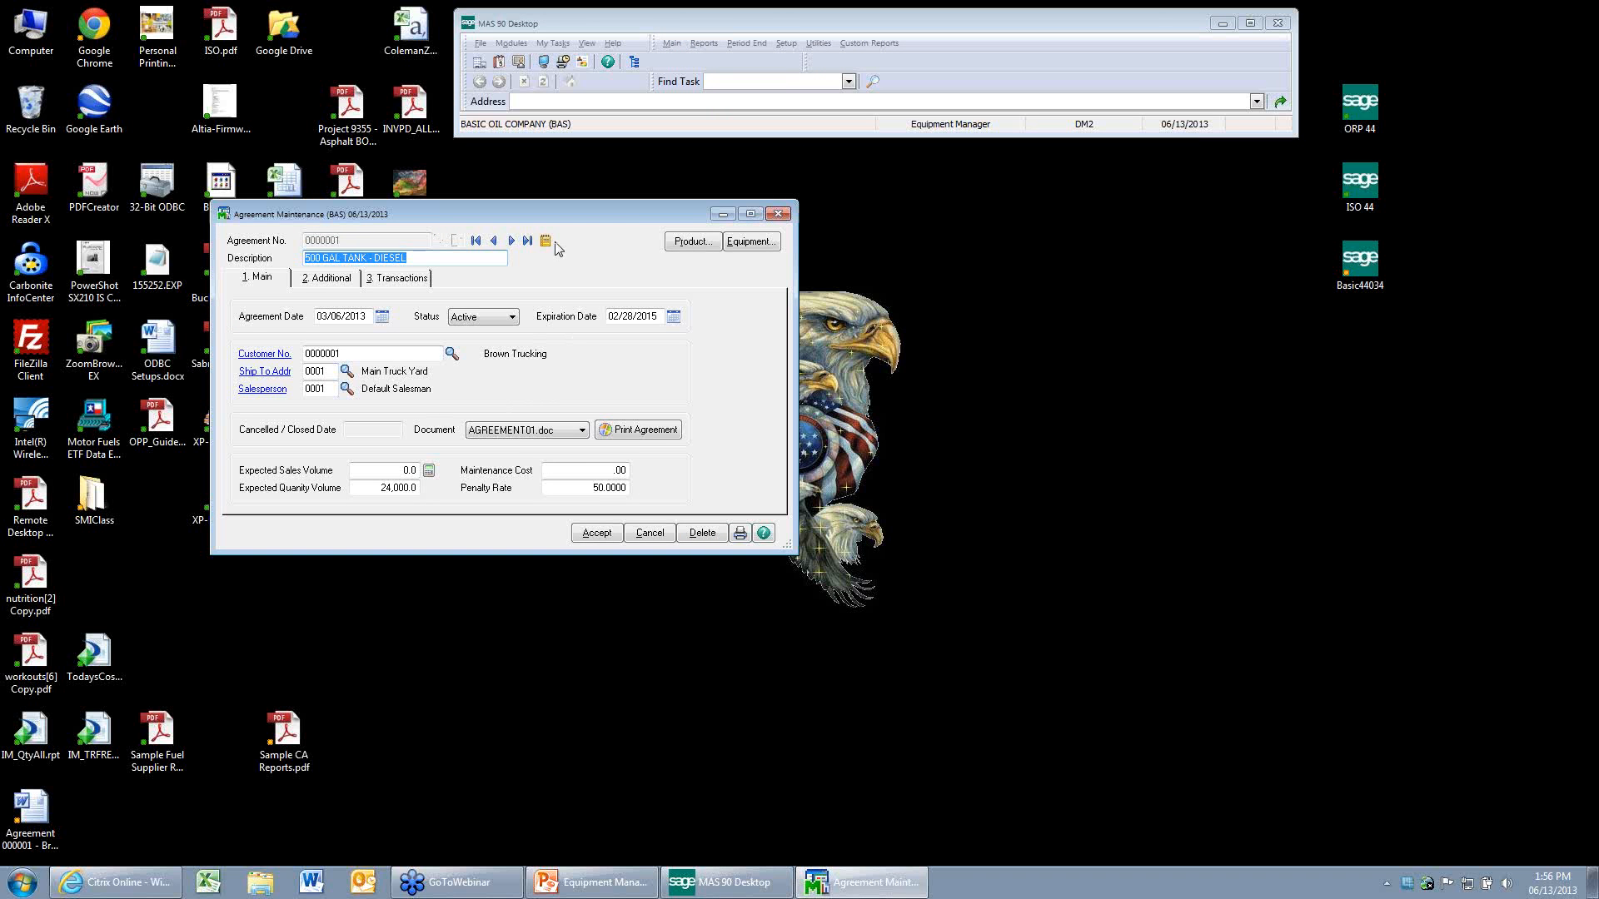
click(546, 241)
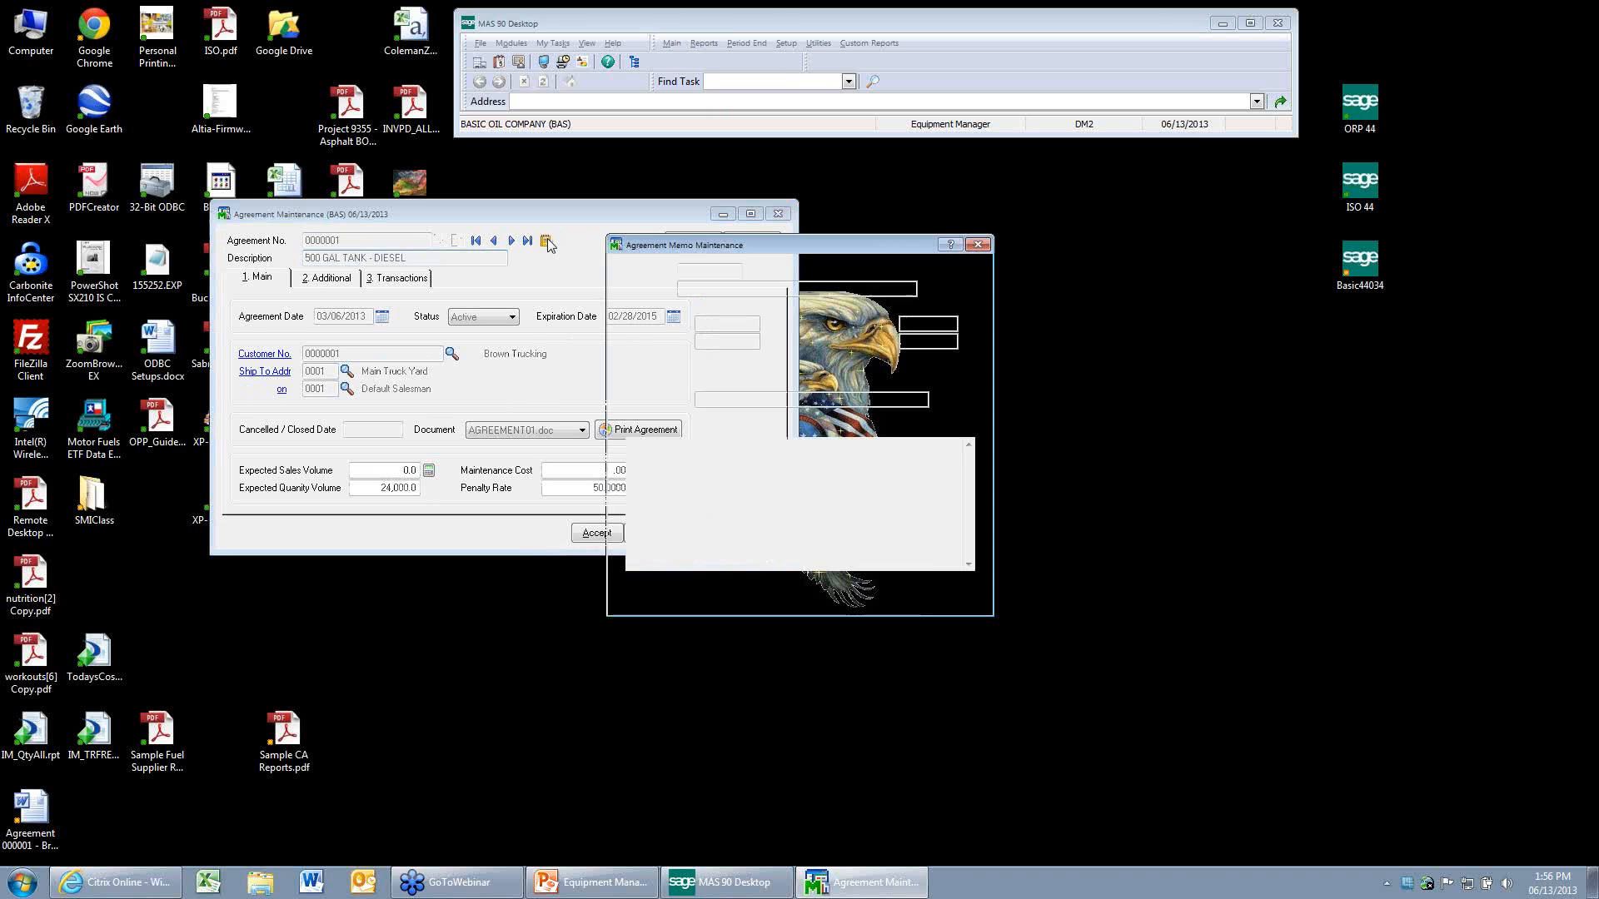
click(970, 592)
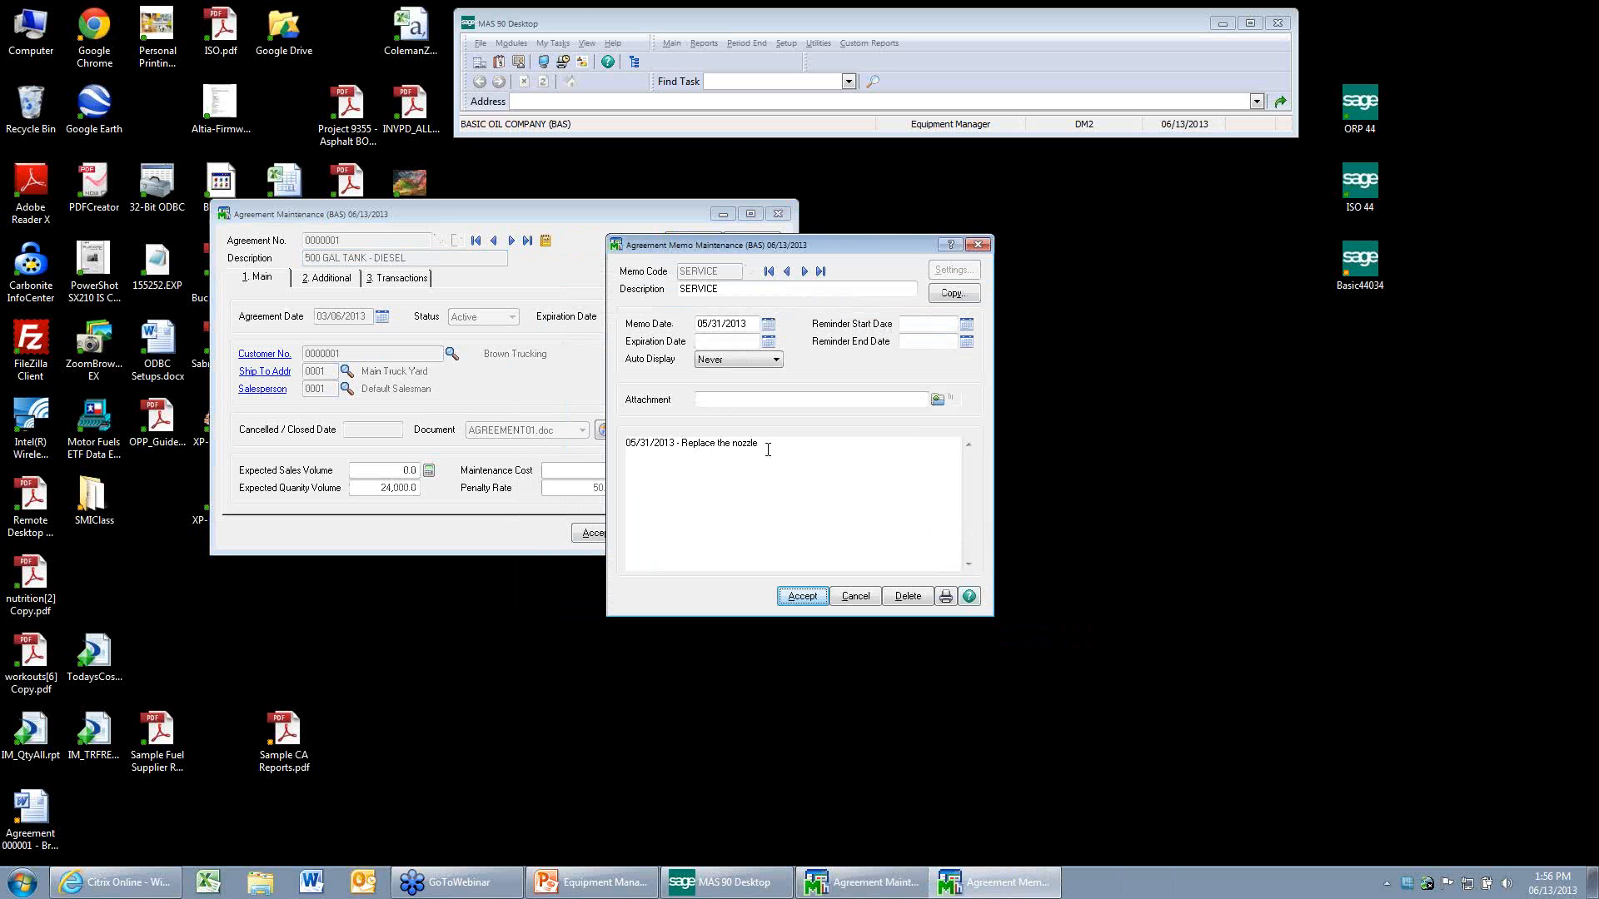
Add the line "06/13/2013 - Replace another nozzle" above the existing memo text, and save the memo and its agreement.
click(627, 444)
key(Return)
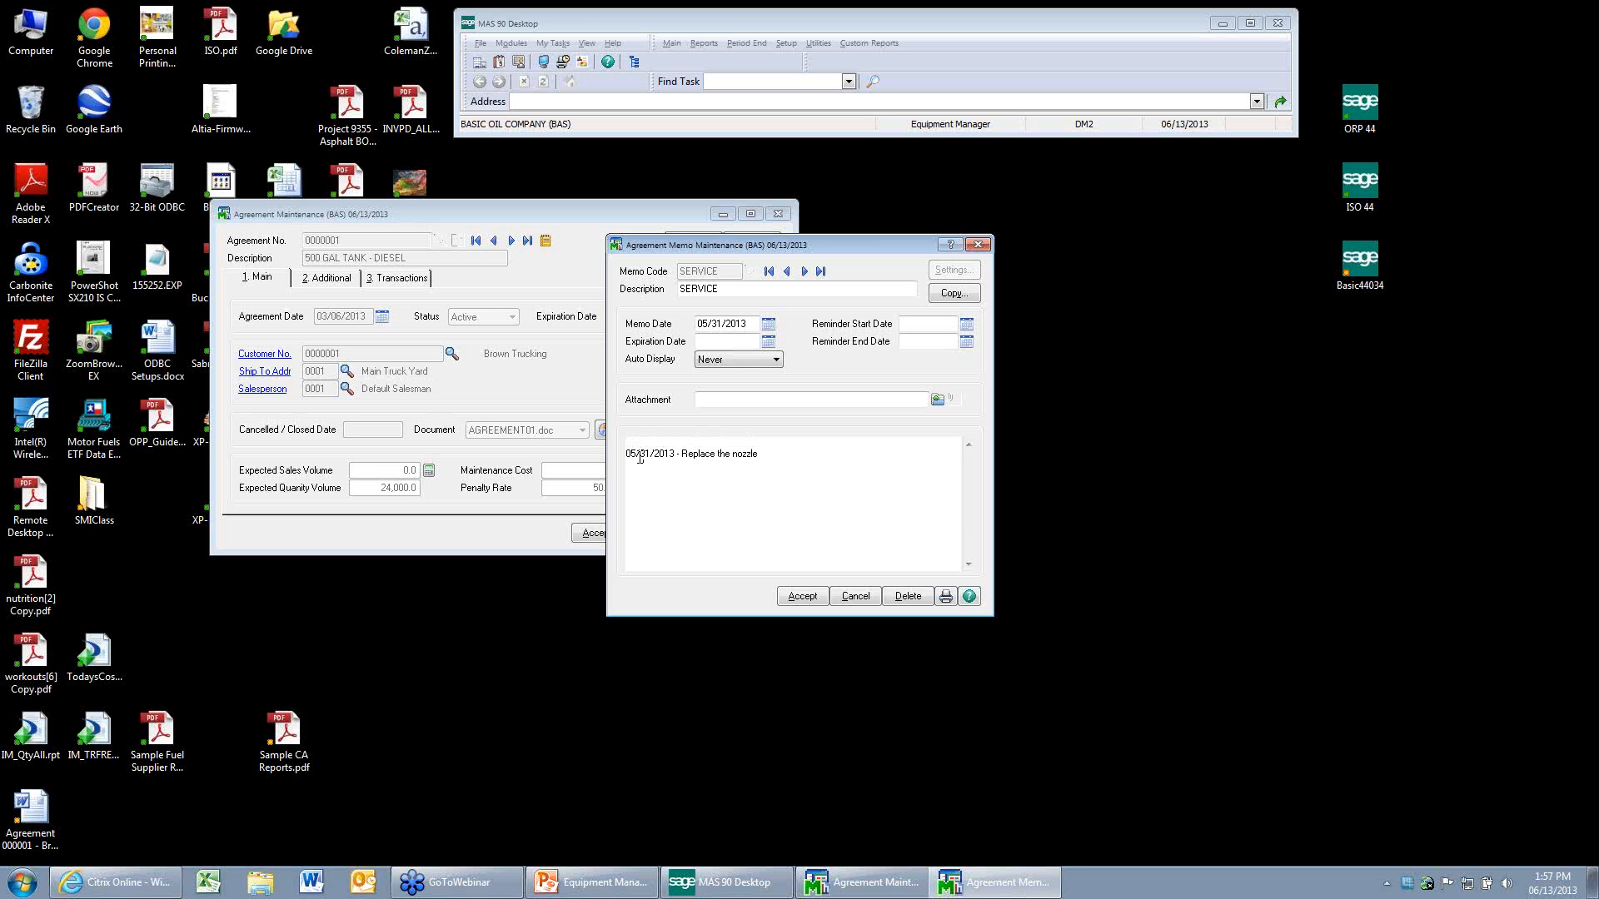
text(06/13/2013 -  Replace another nozzle)
click(802, 596)
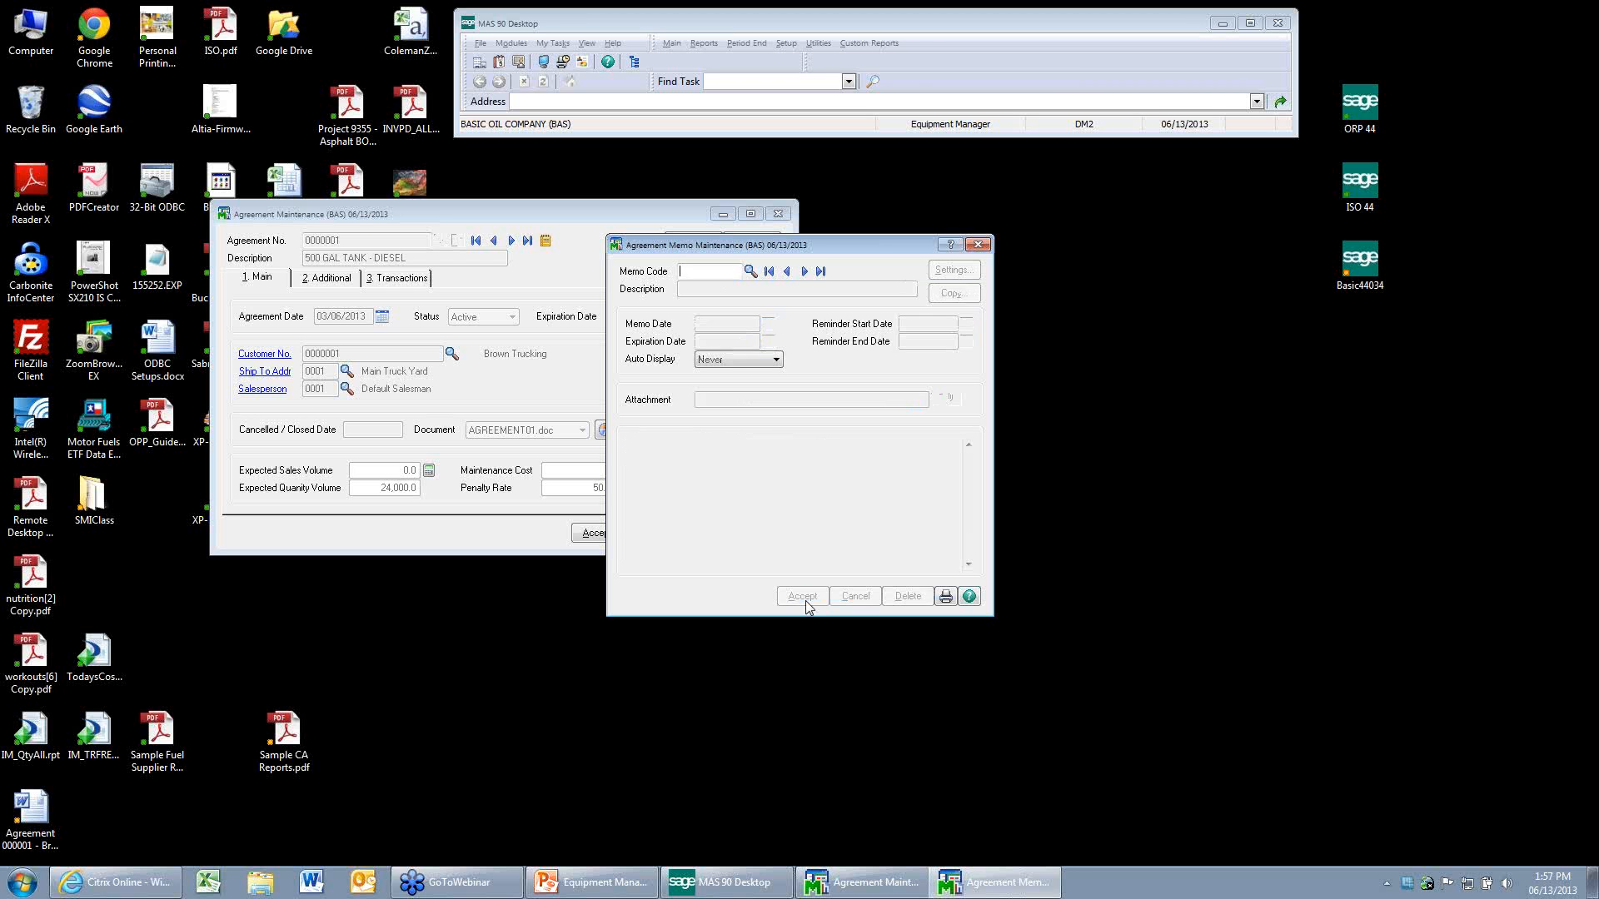
click(977, 244)
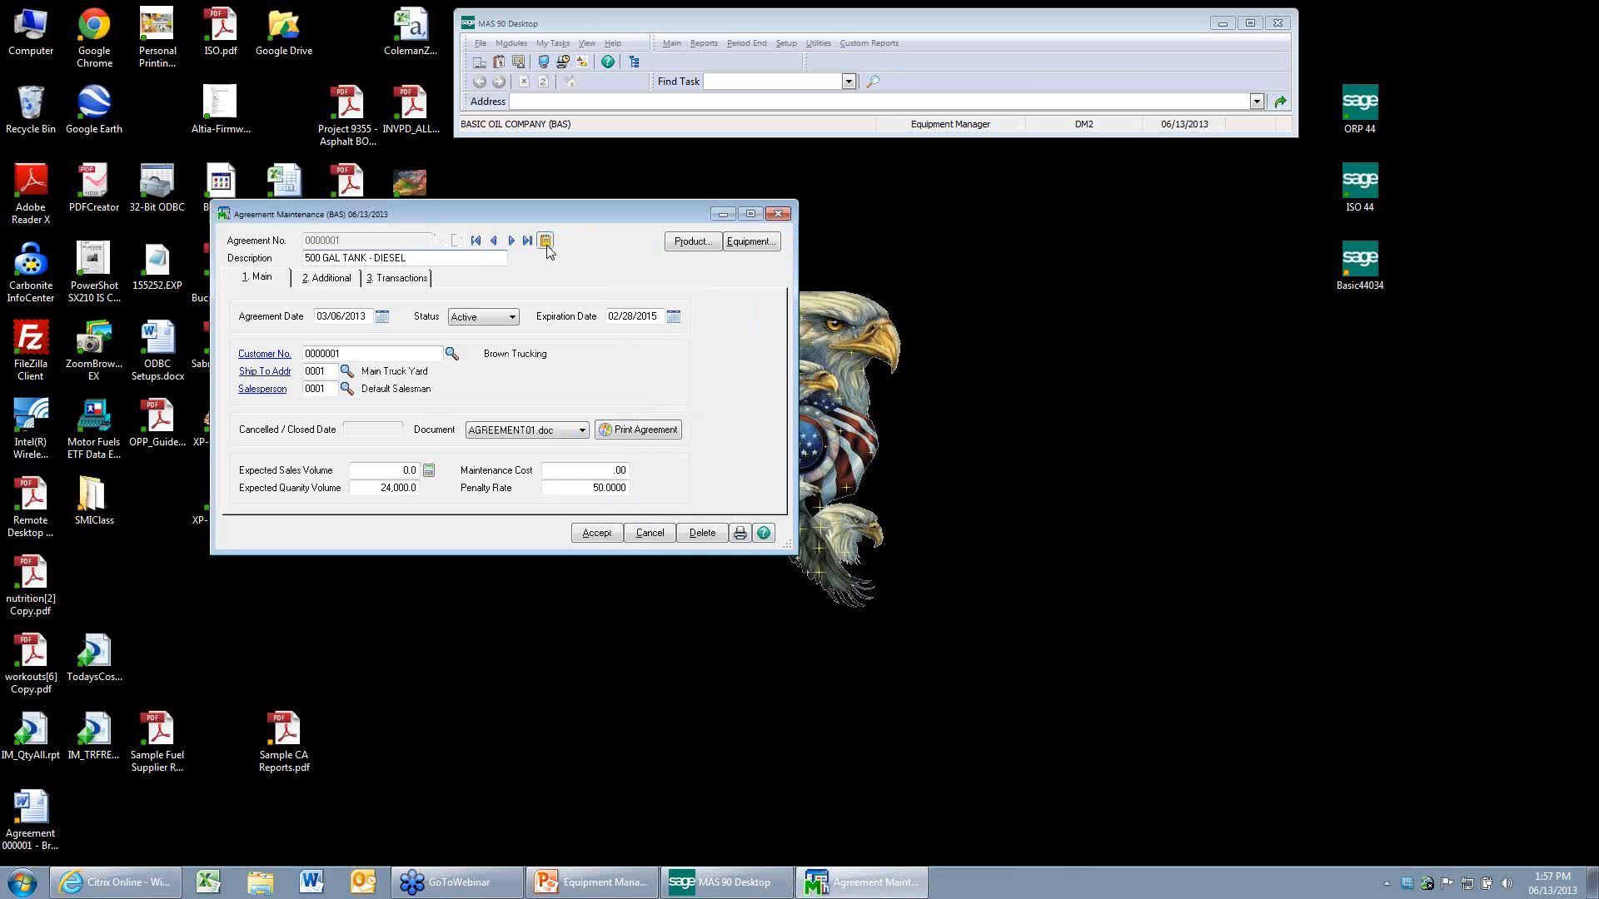
click(596, 533)
Open Agreement Memo Printing and limit its memo code selection to SERVICE.
click(705, 43)
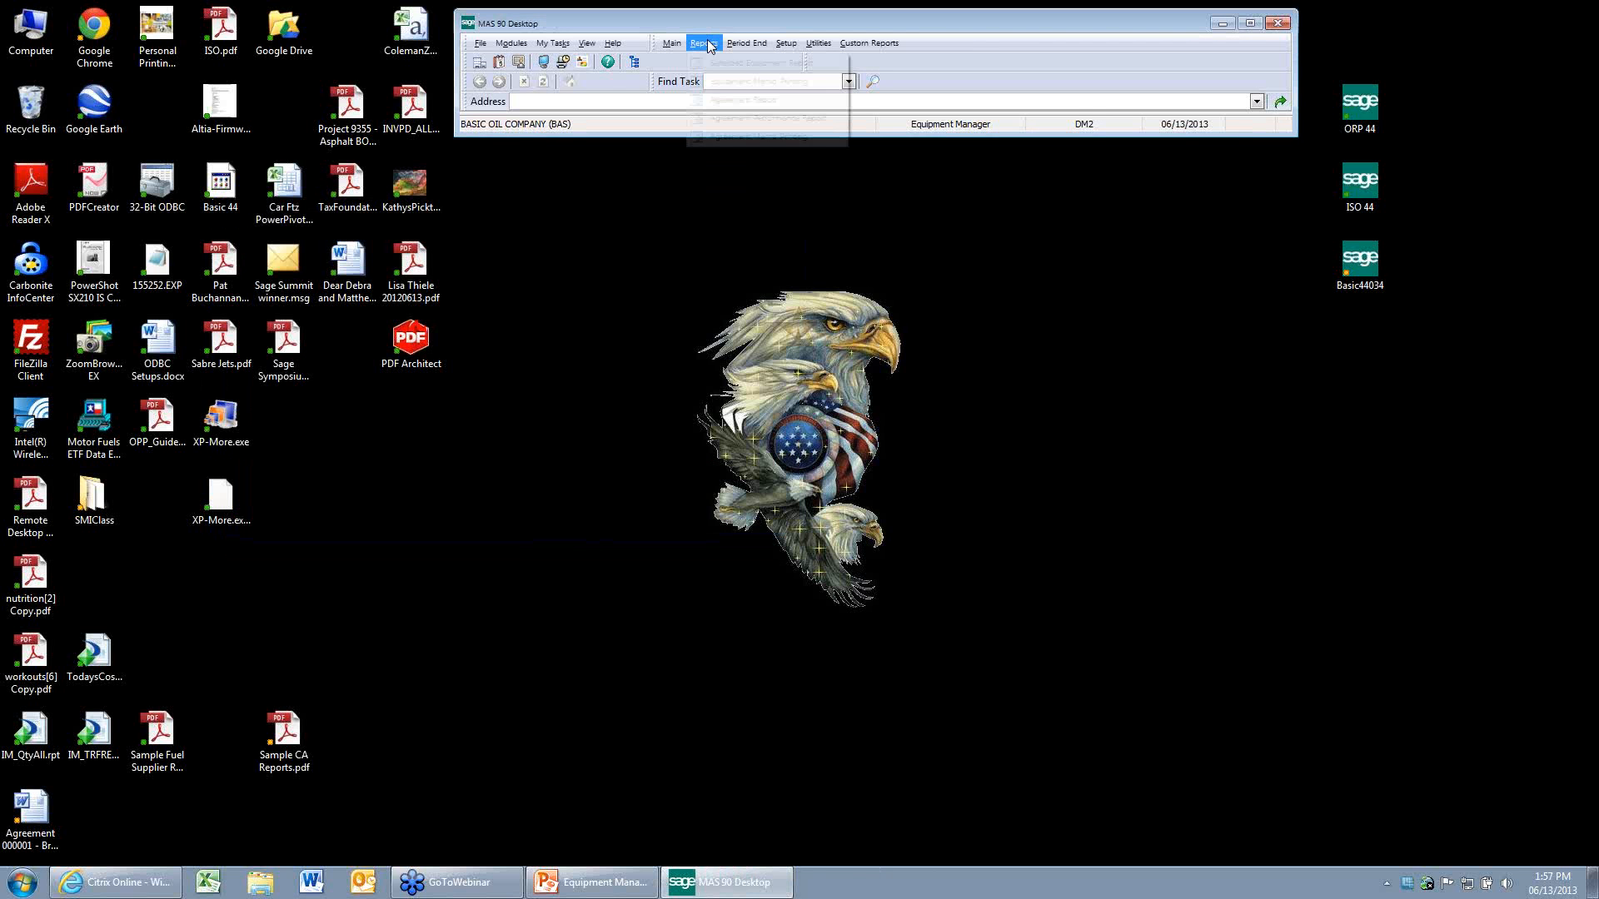
click(711, 136)
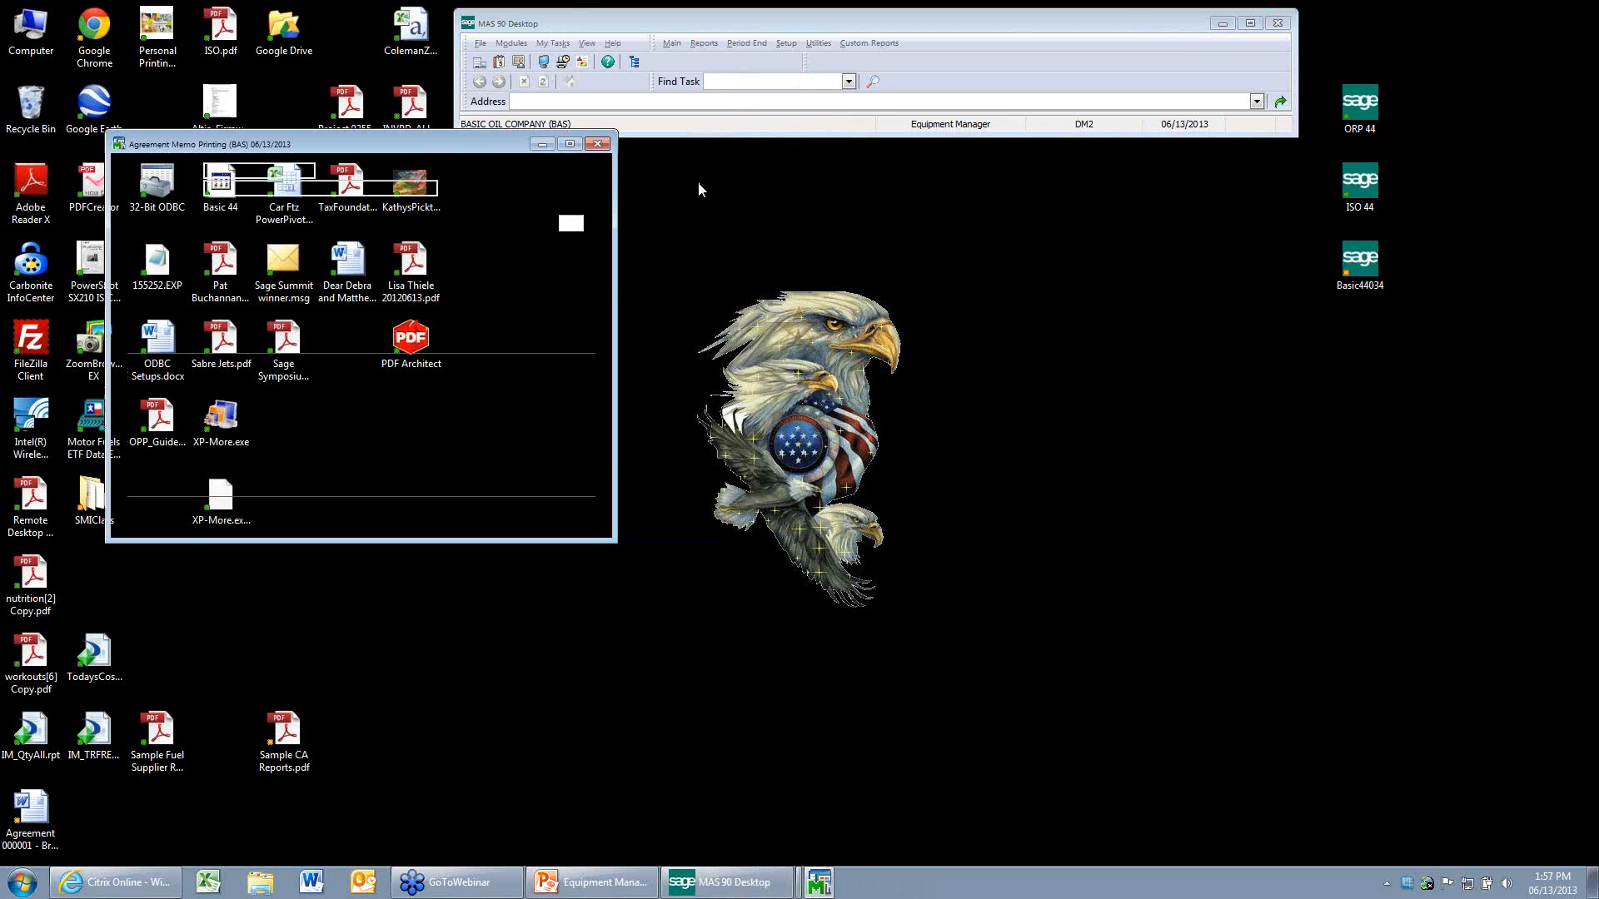
click(433, 395)
click(442, 396)
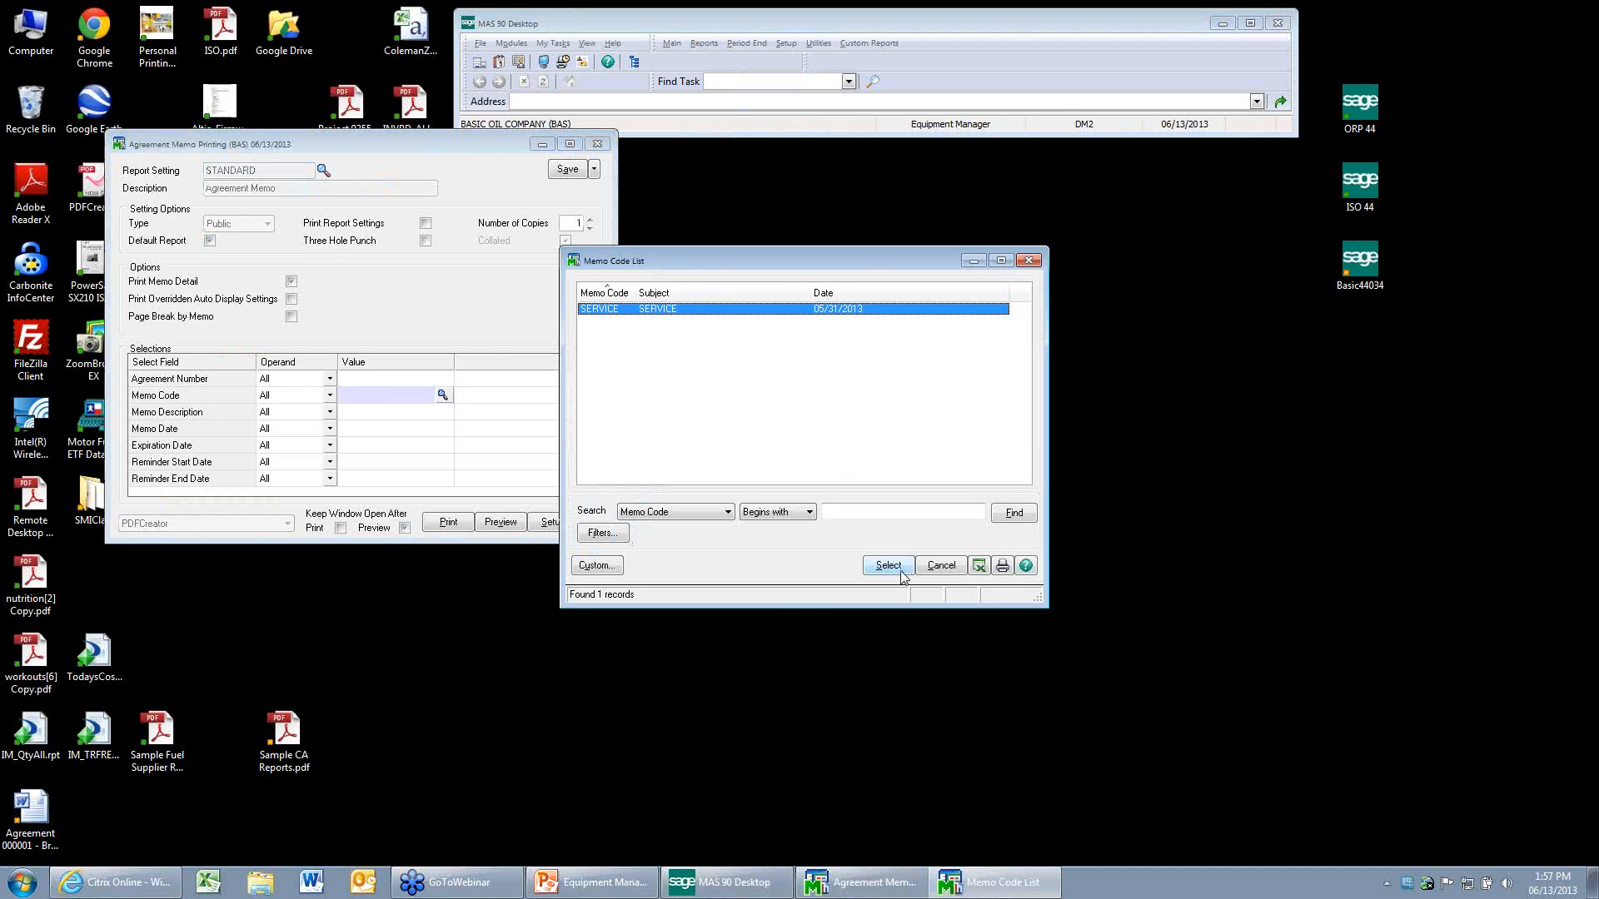
click(901, 573)
Preview the agreement memo report, read the memo entries, and close the report.
click(517, 524)
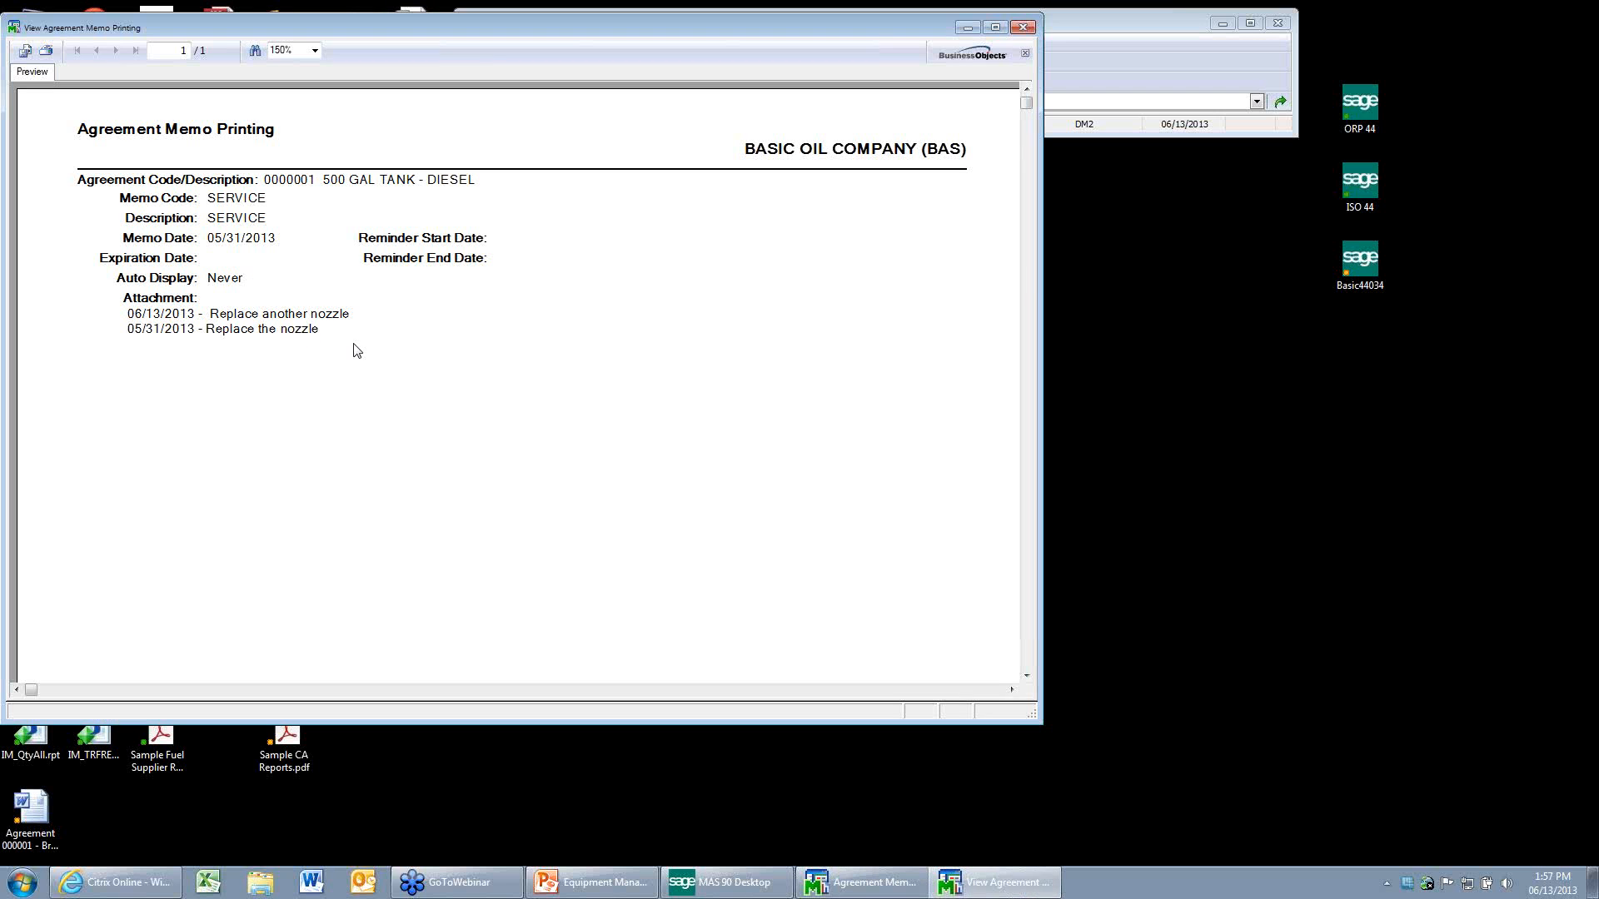
click(1029, 29)
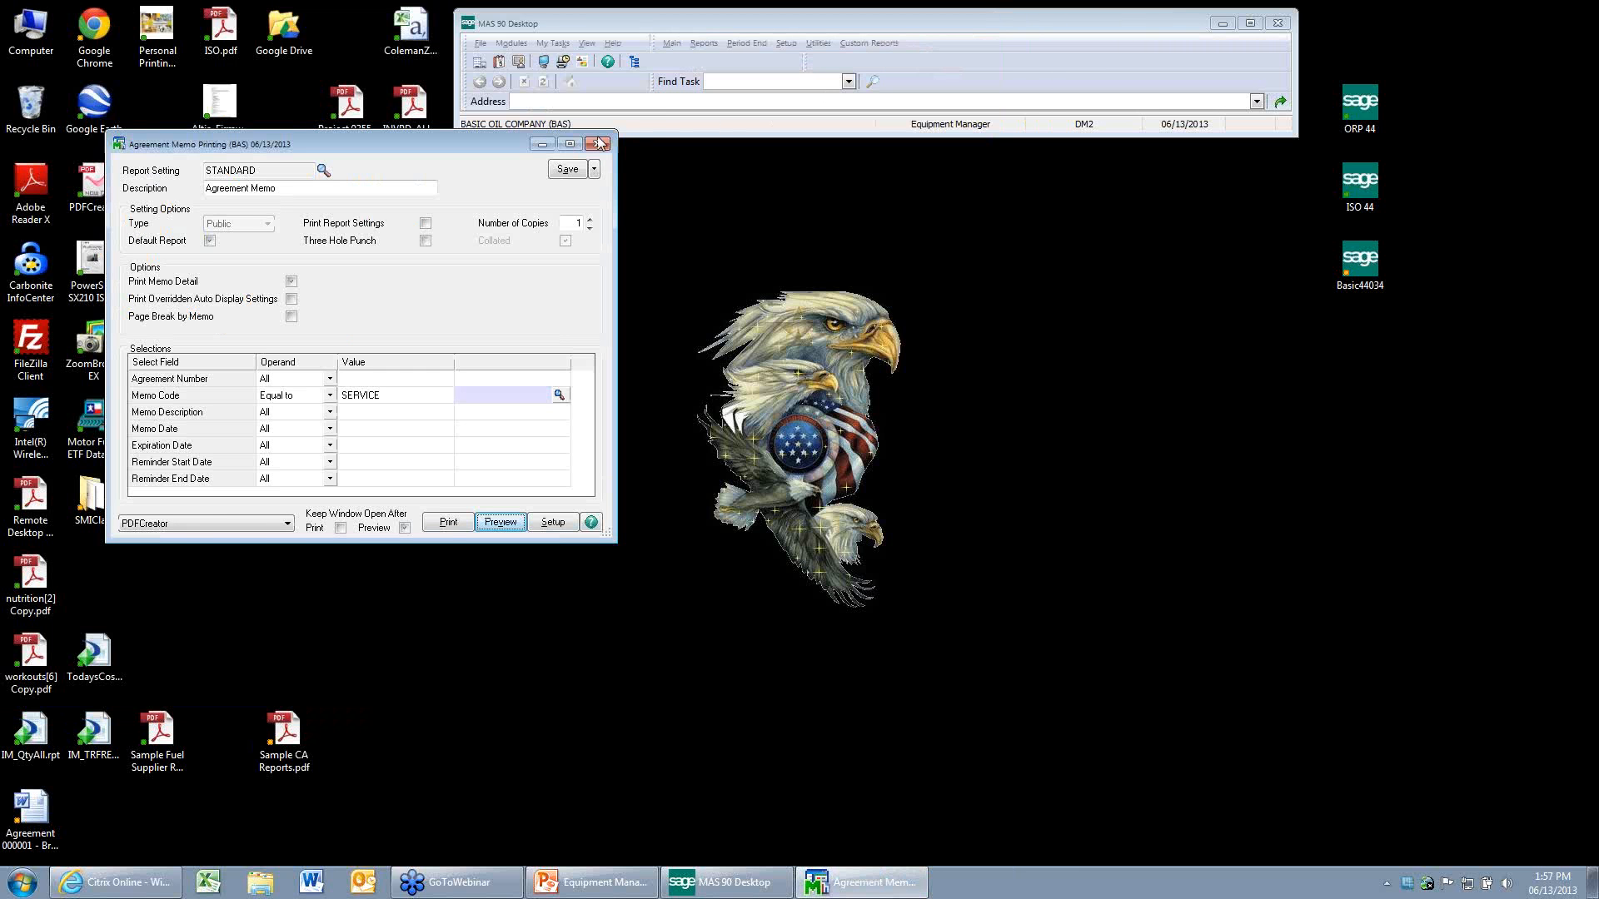
click(599, 144)
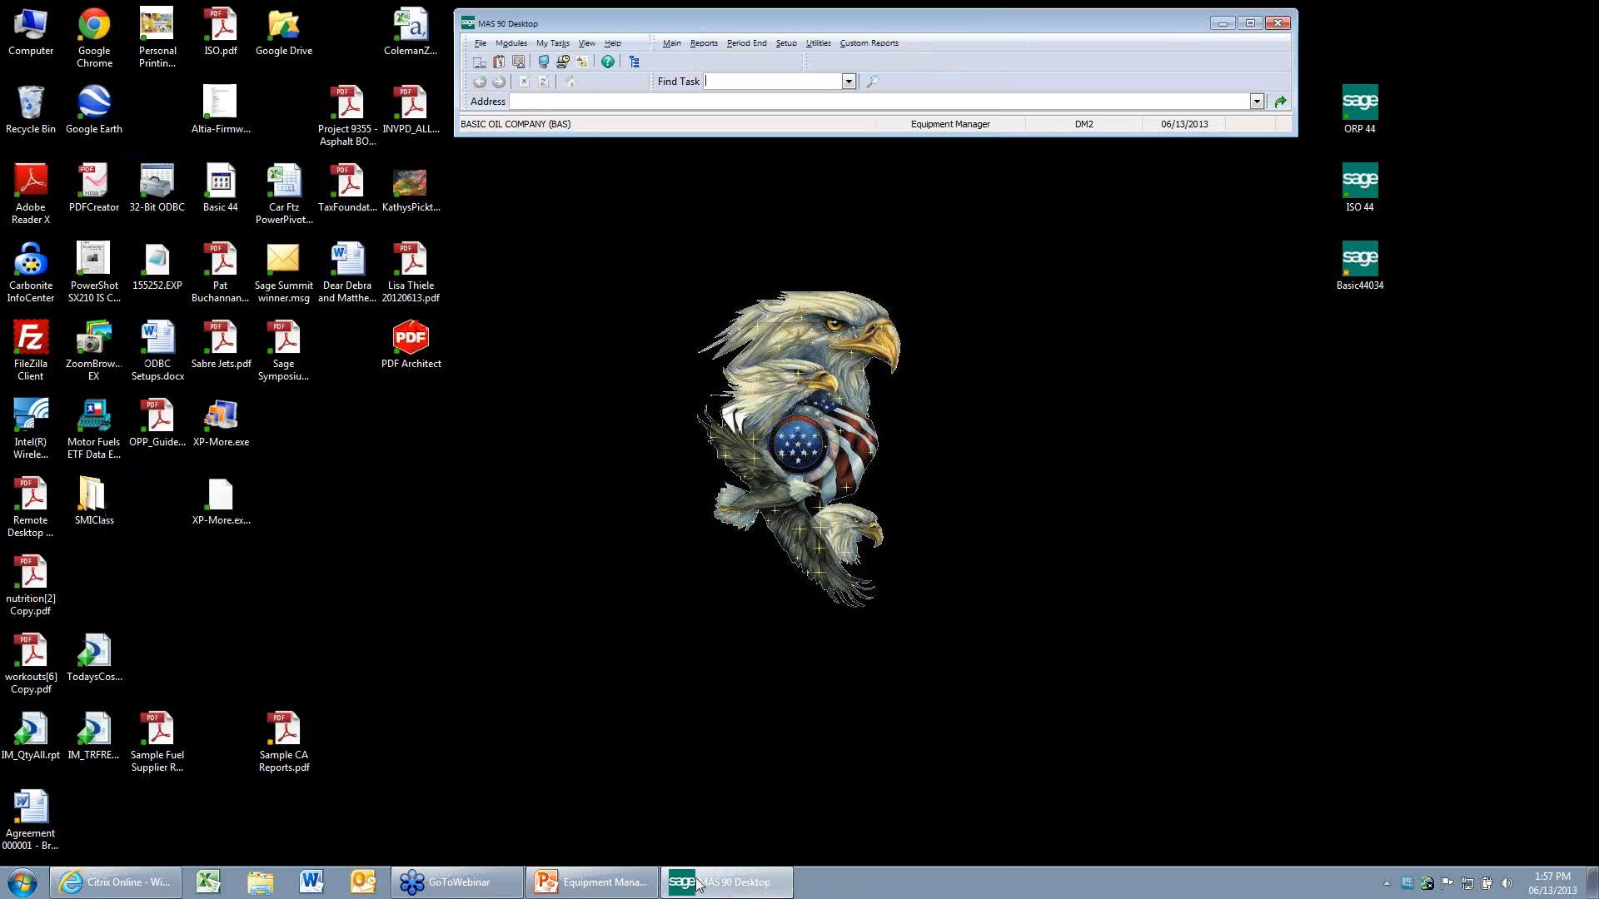
Switch to the PowerPoint presentation and show the Reporting slides from the memo listings to the Agreement Report.
click(619, 893)
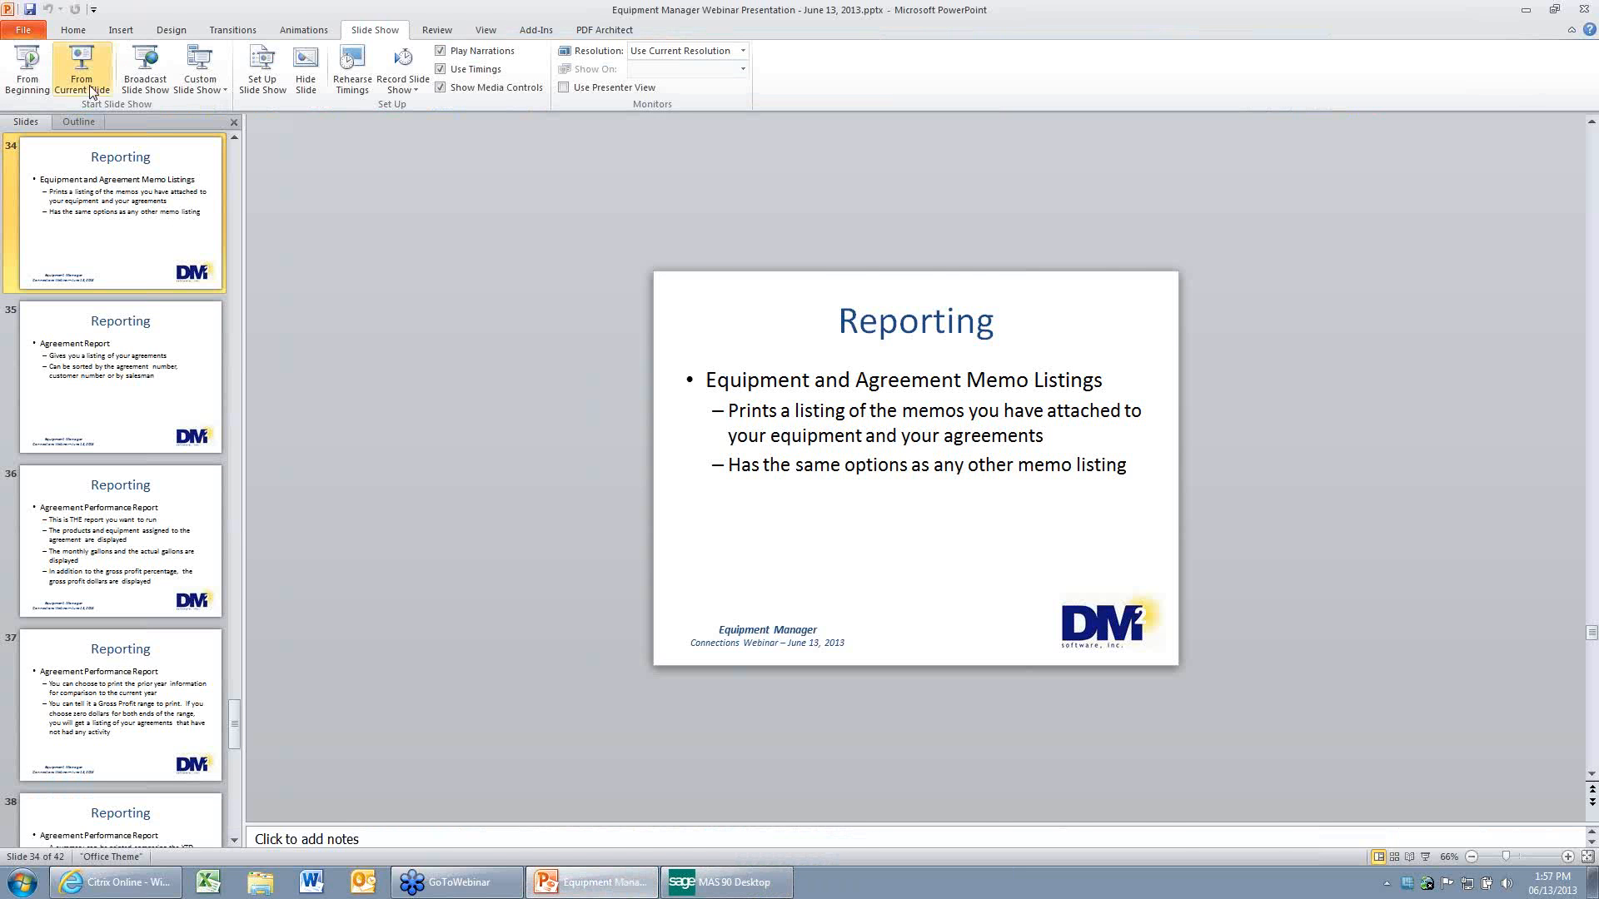
click(82, 83)
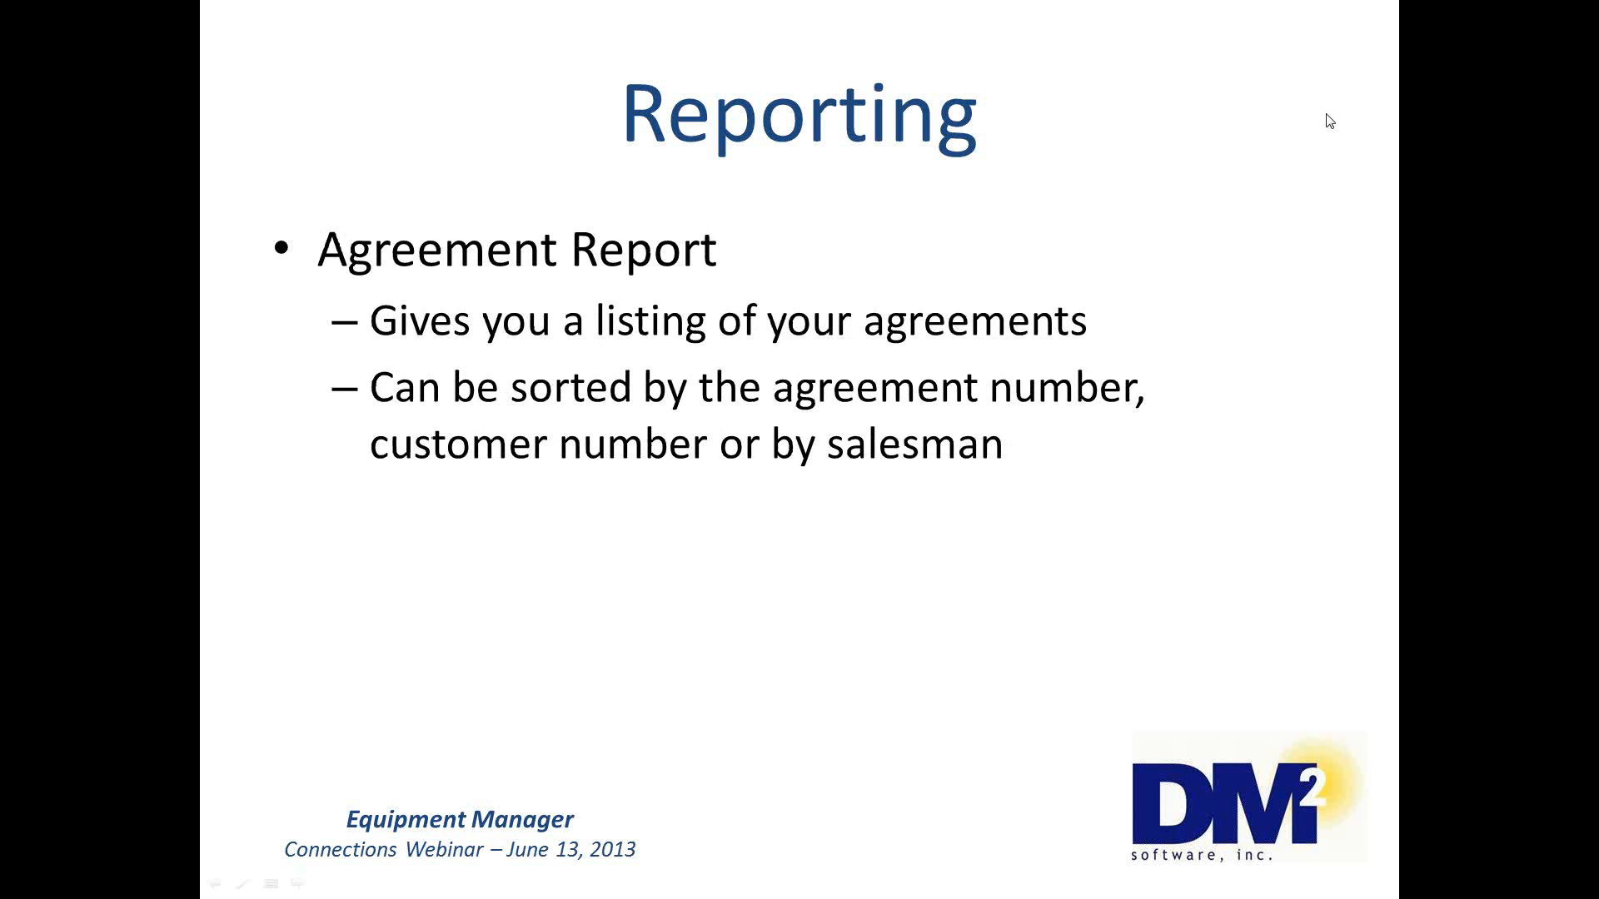
key(Escape)
click(1524, 8)
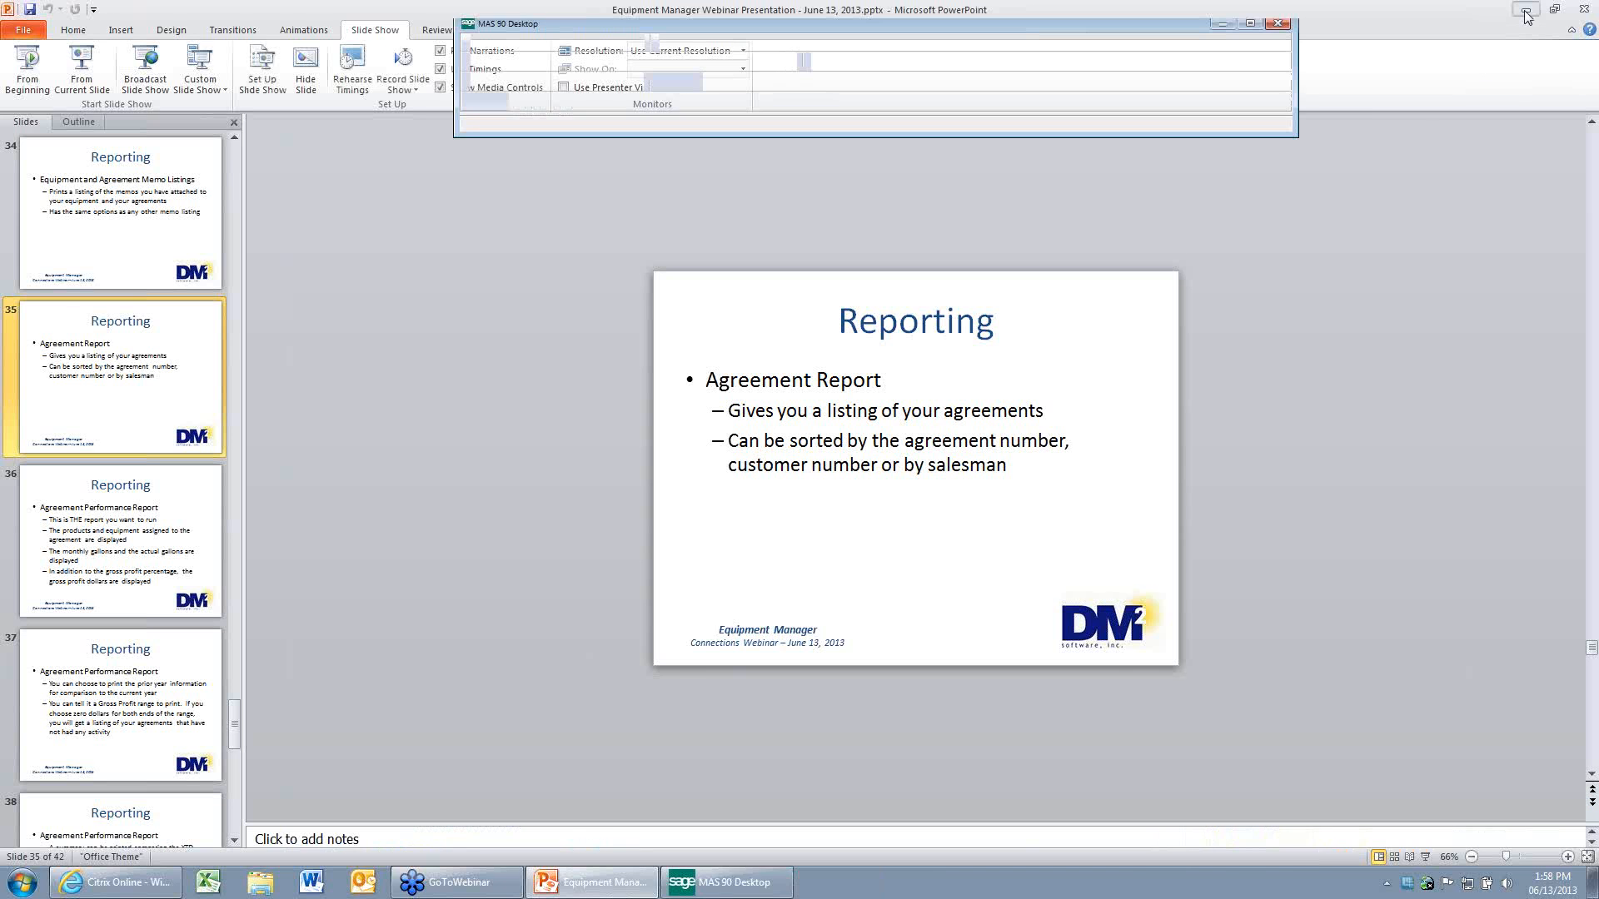
In MAS 90 Desktop, open the Equipment Manager Agreement Report, sort it by Salesperson Number and enable page breaks.
click(700, 43)
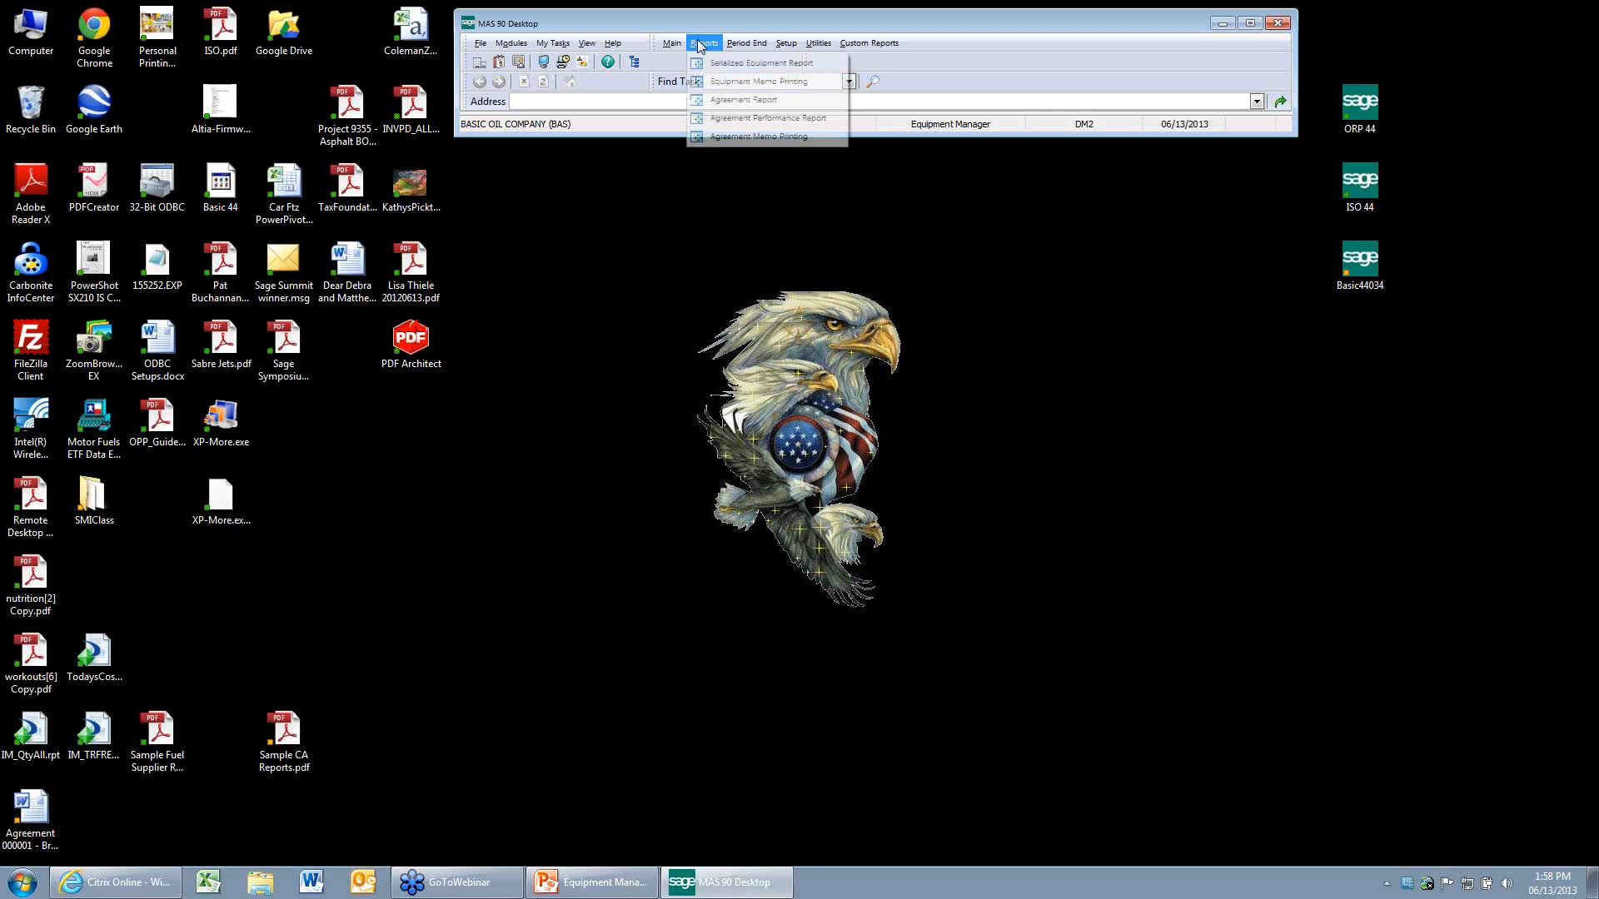
click(720, 101)
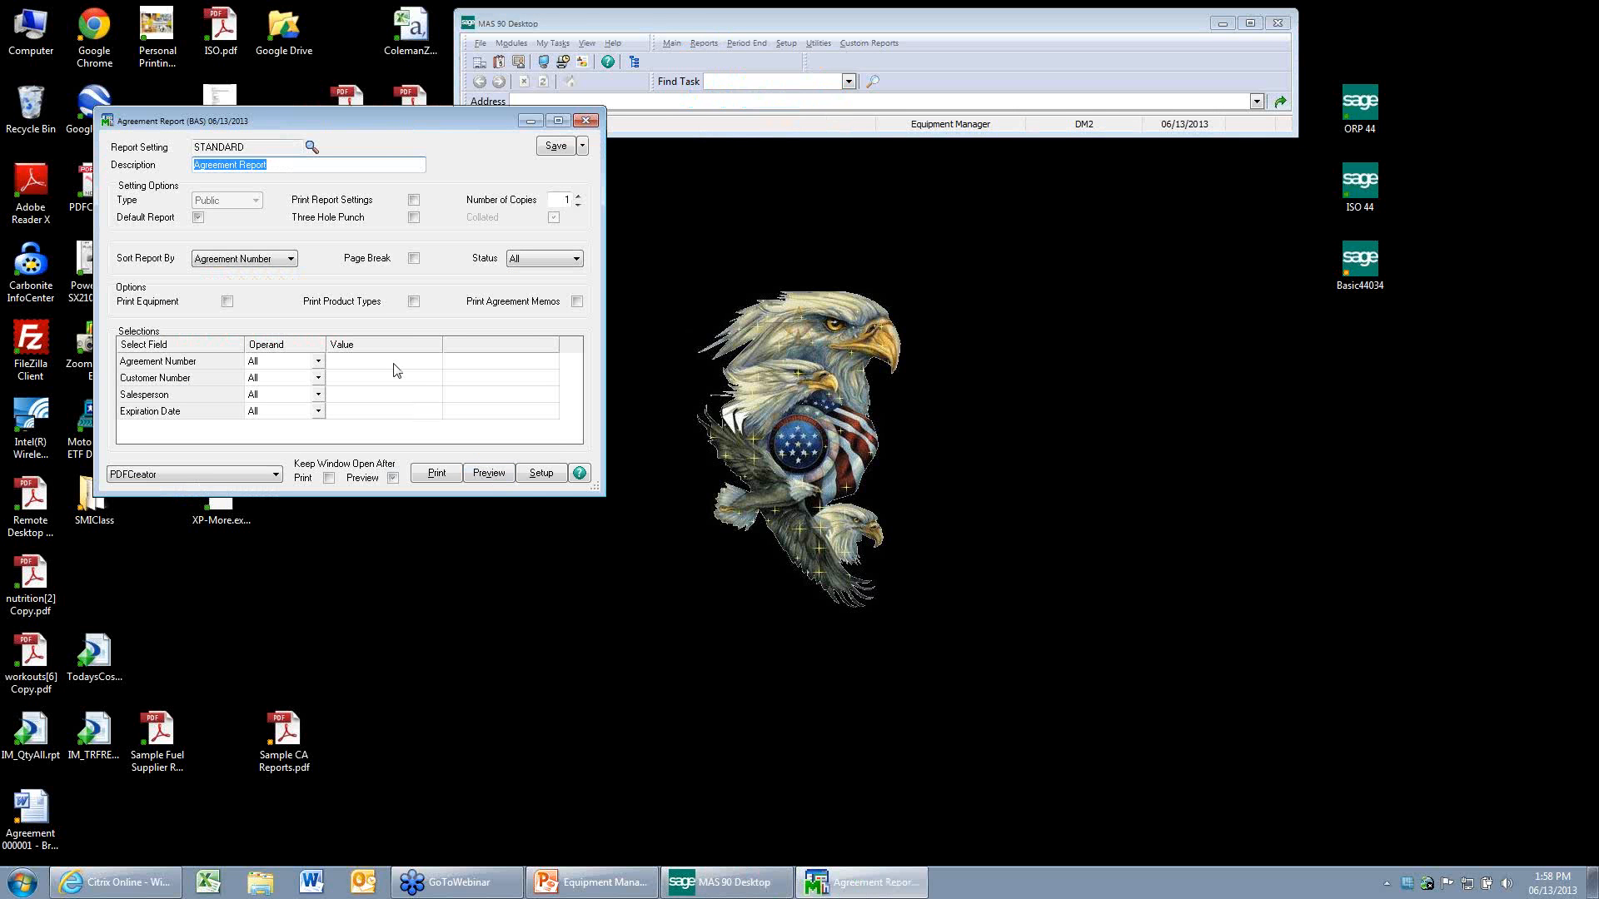
click(292, 259)
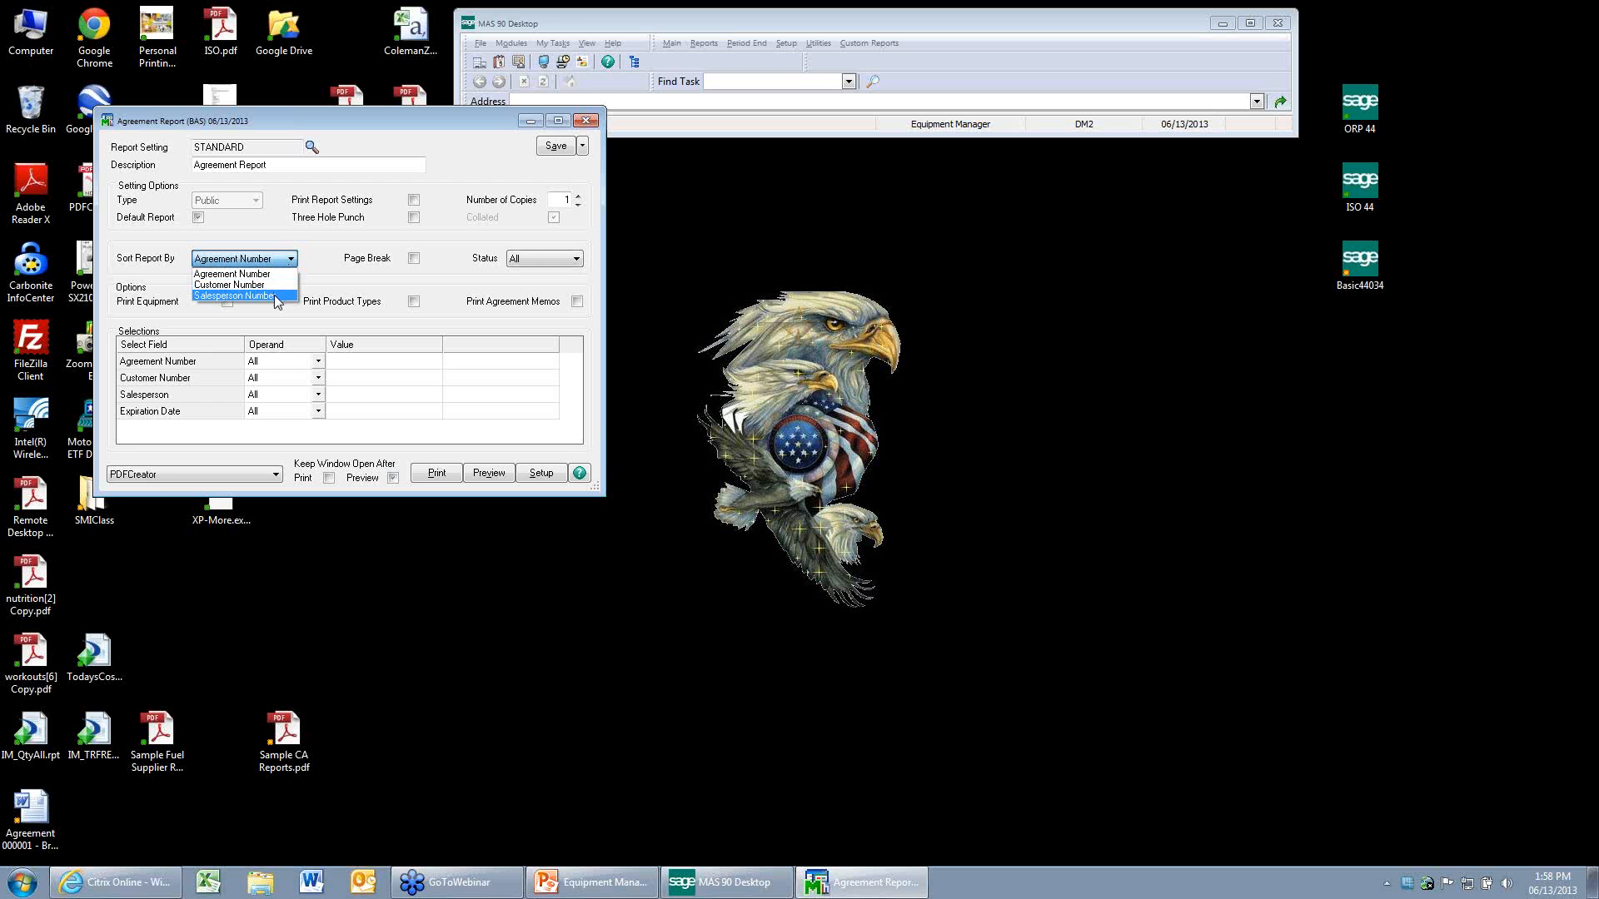
click(273, 295)
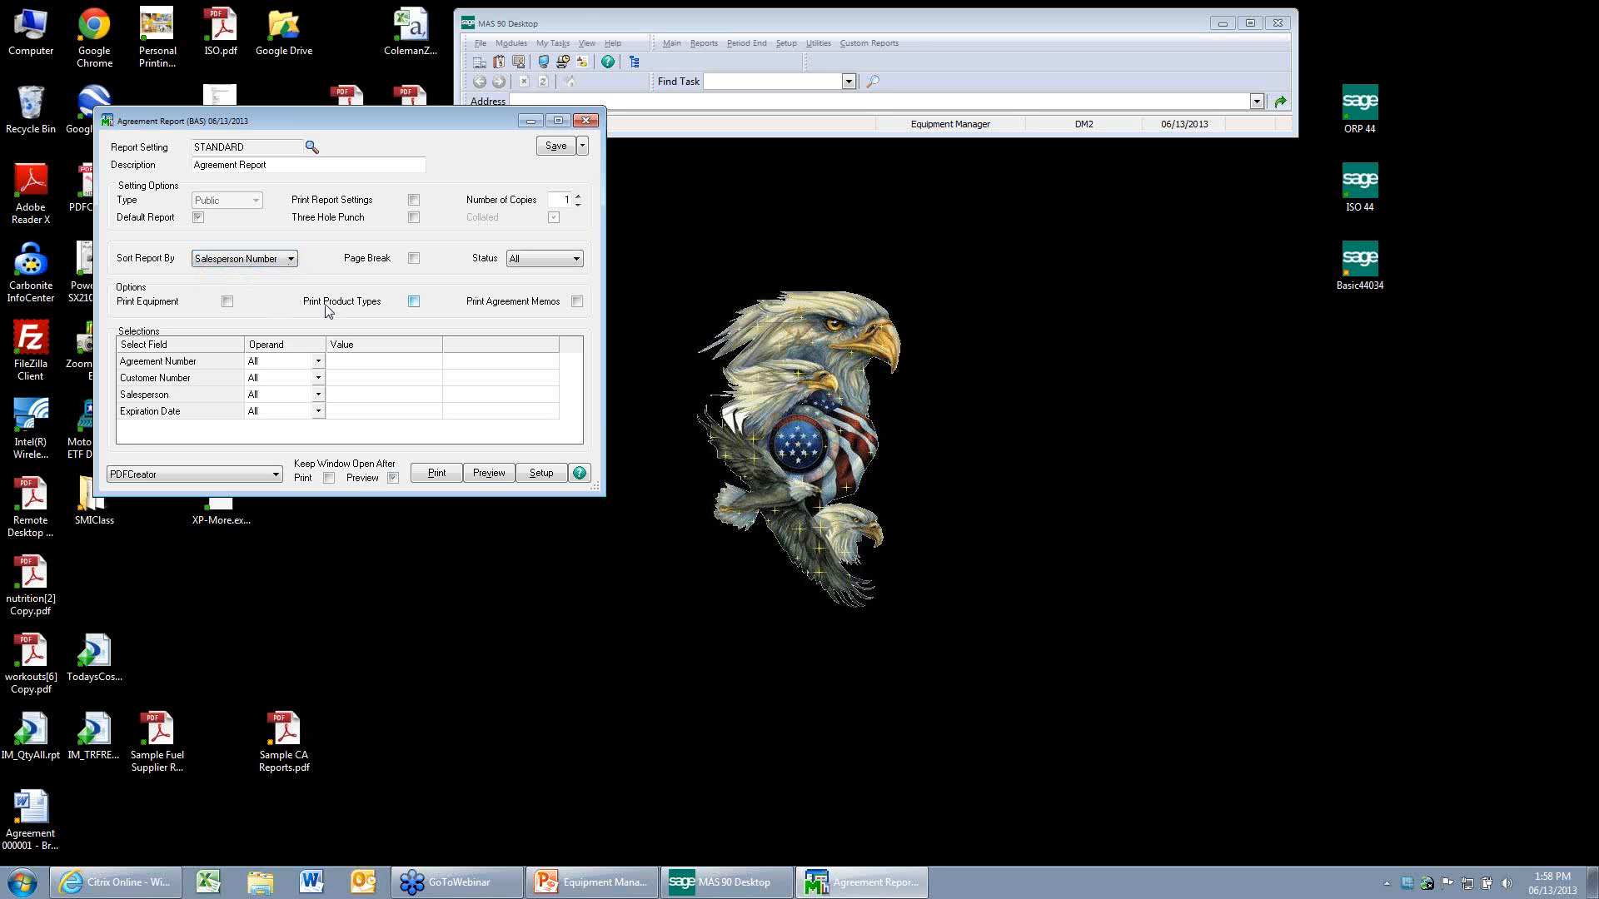
click(414, 259)
Set the sort back to Agreement Number, preview the Agreement Report, and close the preview and report window.
click(291, 260)
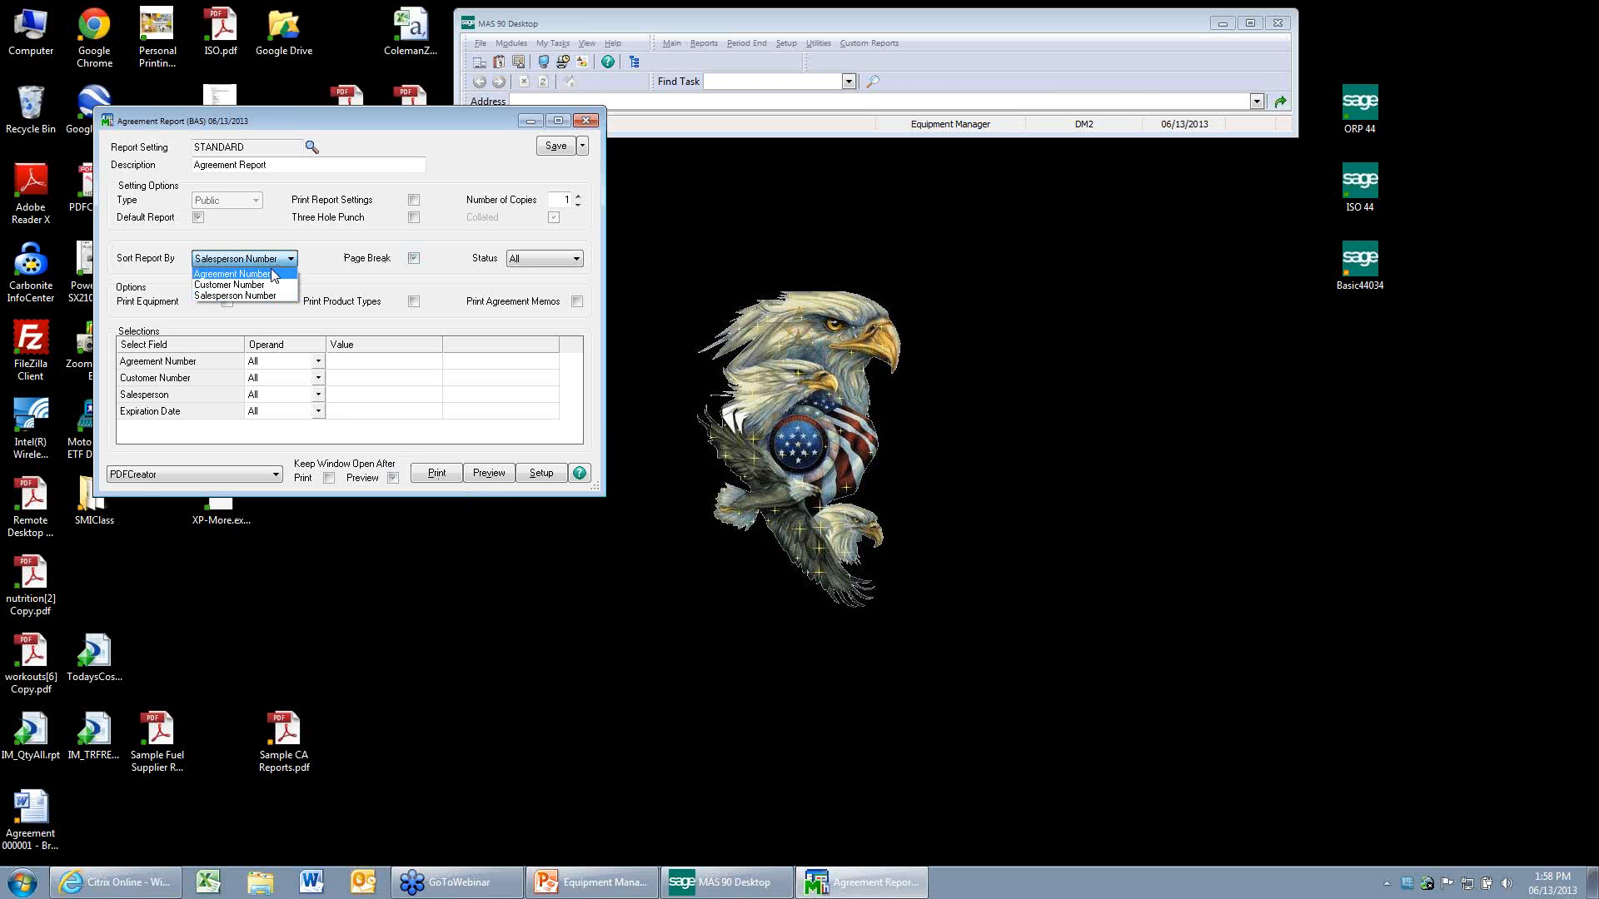
click(271, 275)
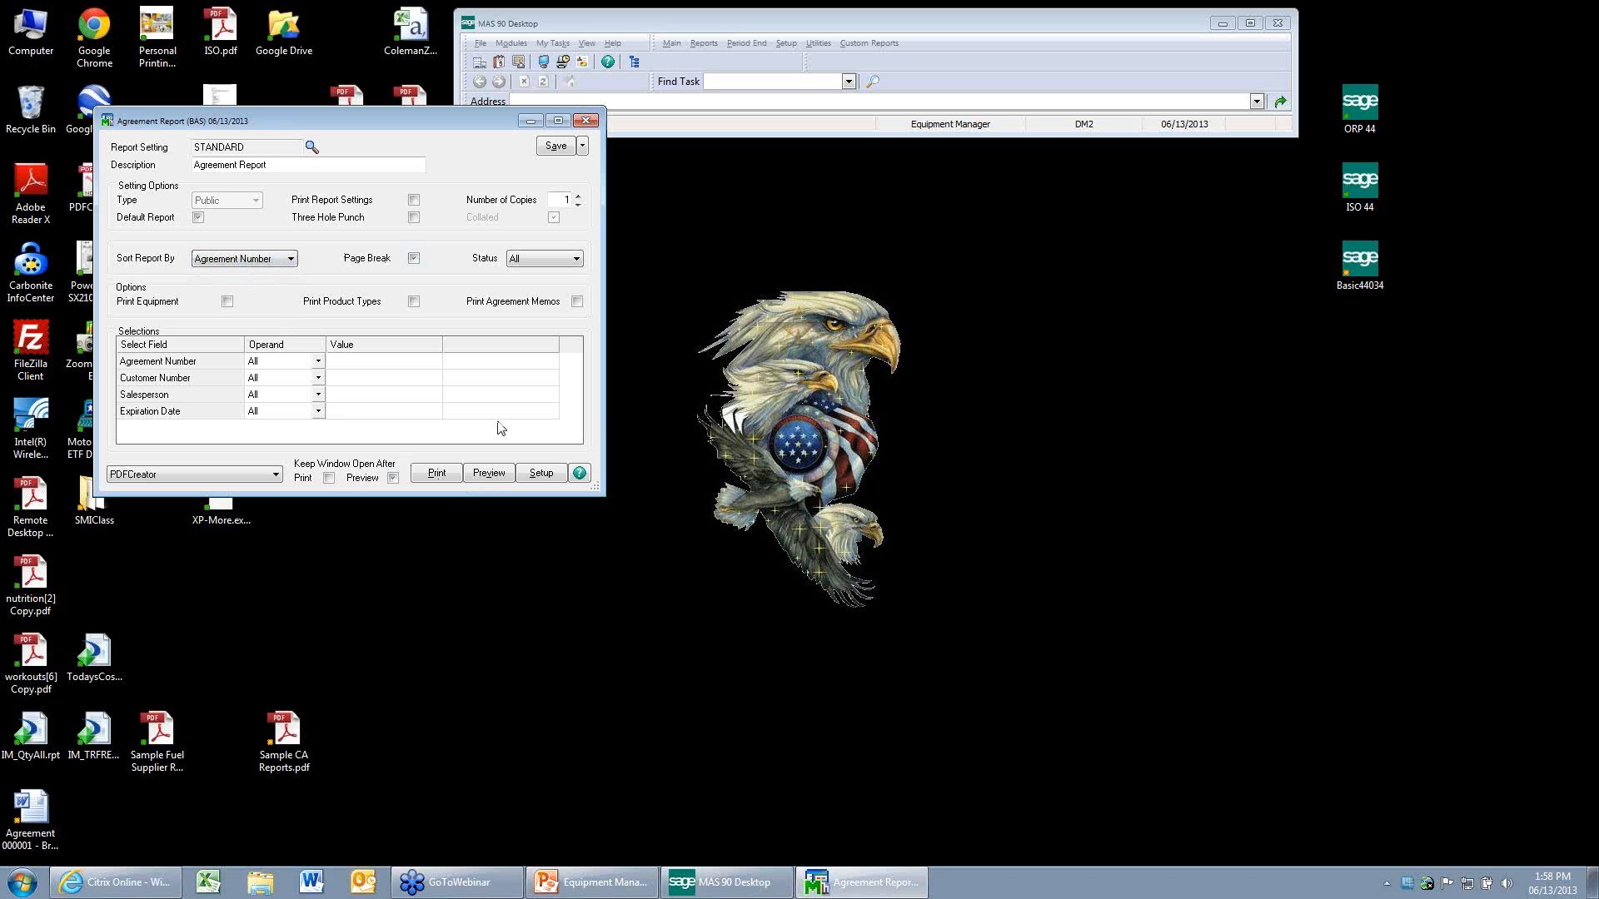
click(489, 474)
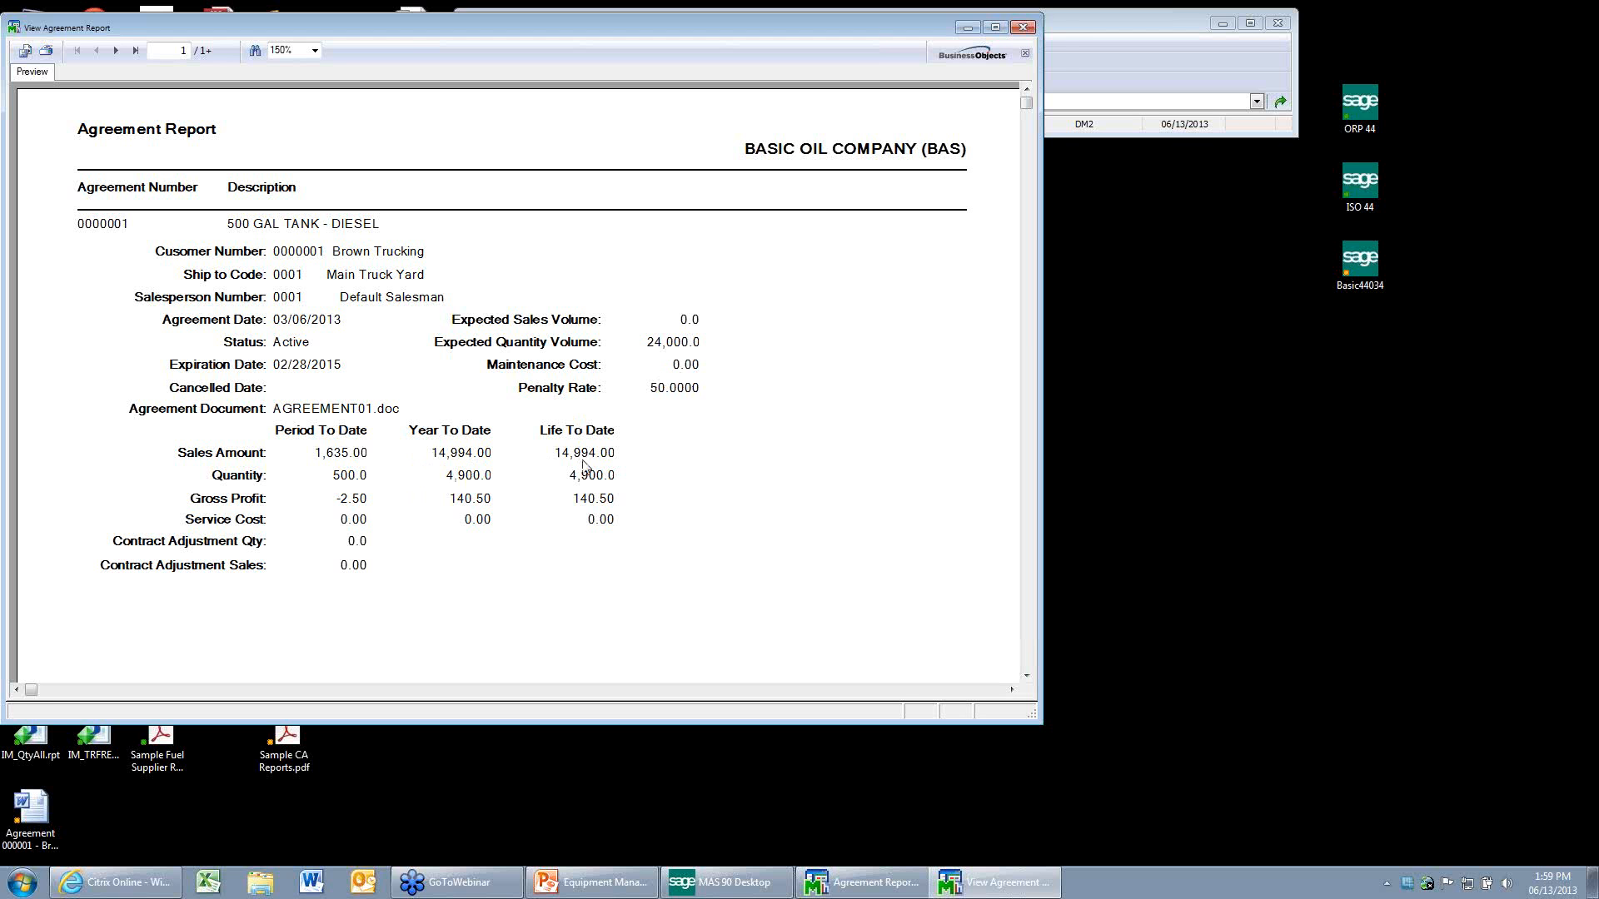
click(1024, 29)
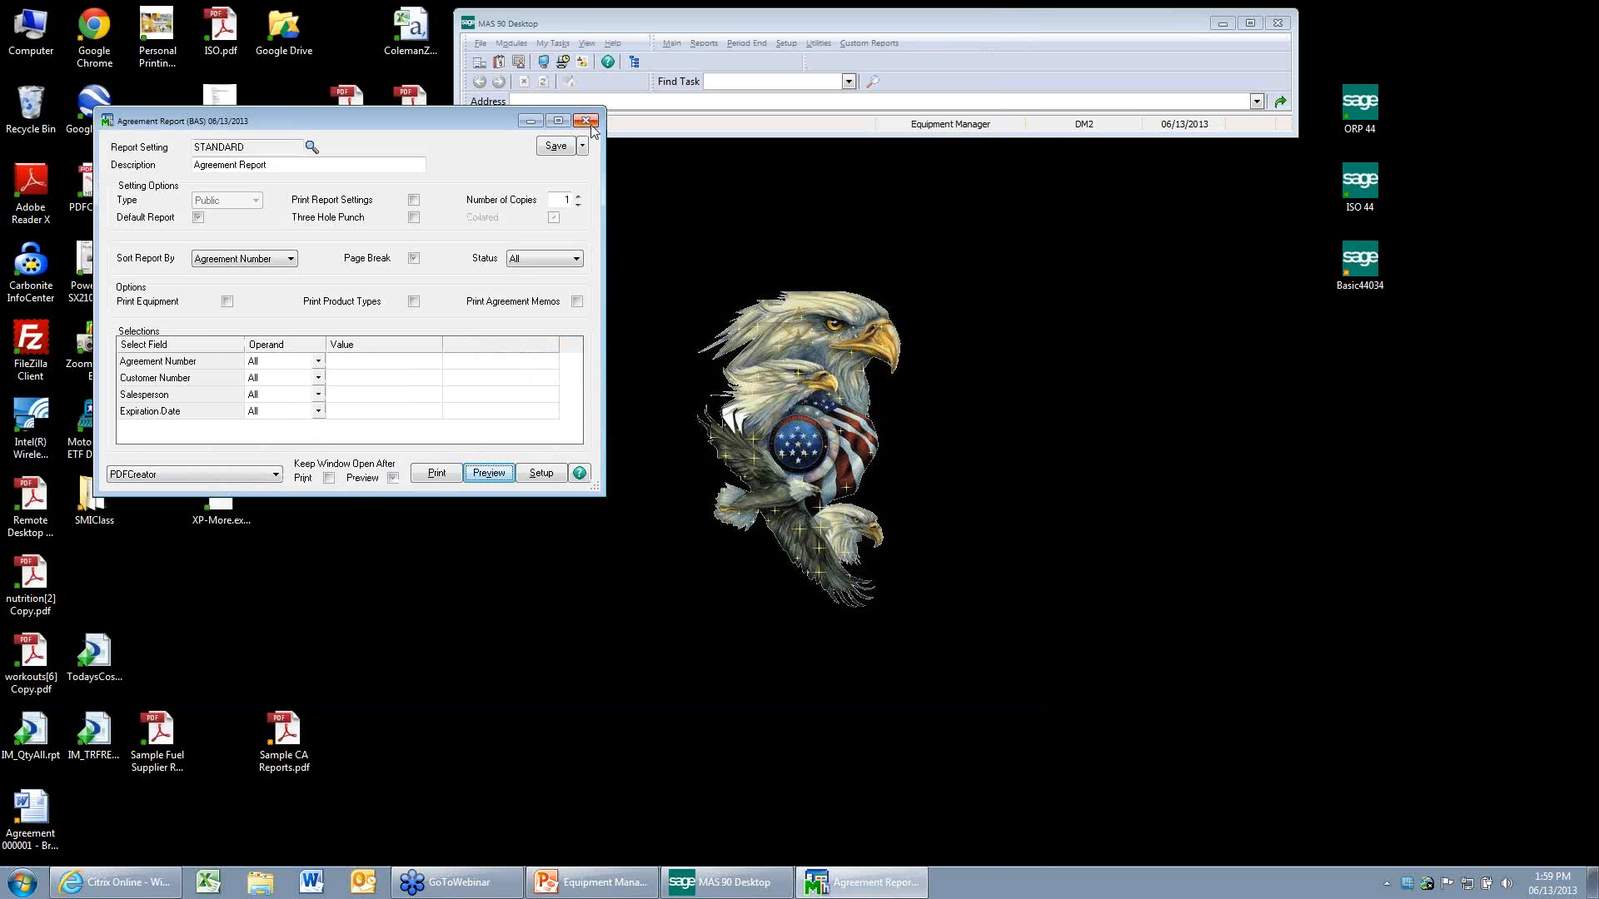
click(589, 123)
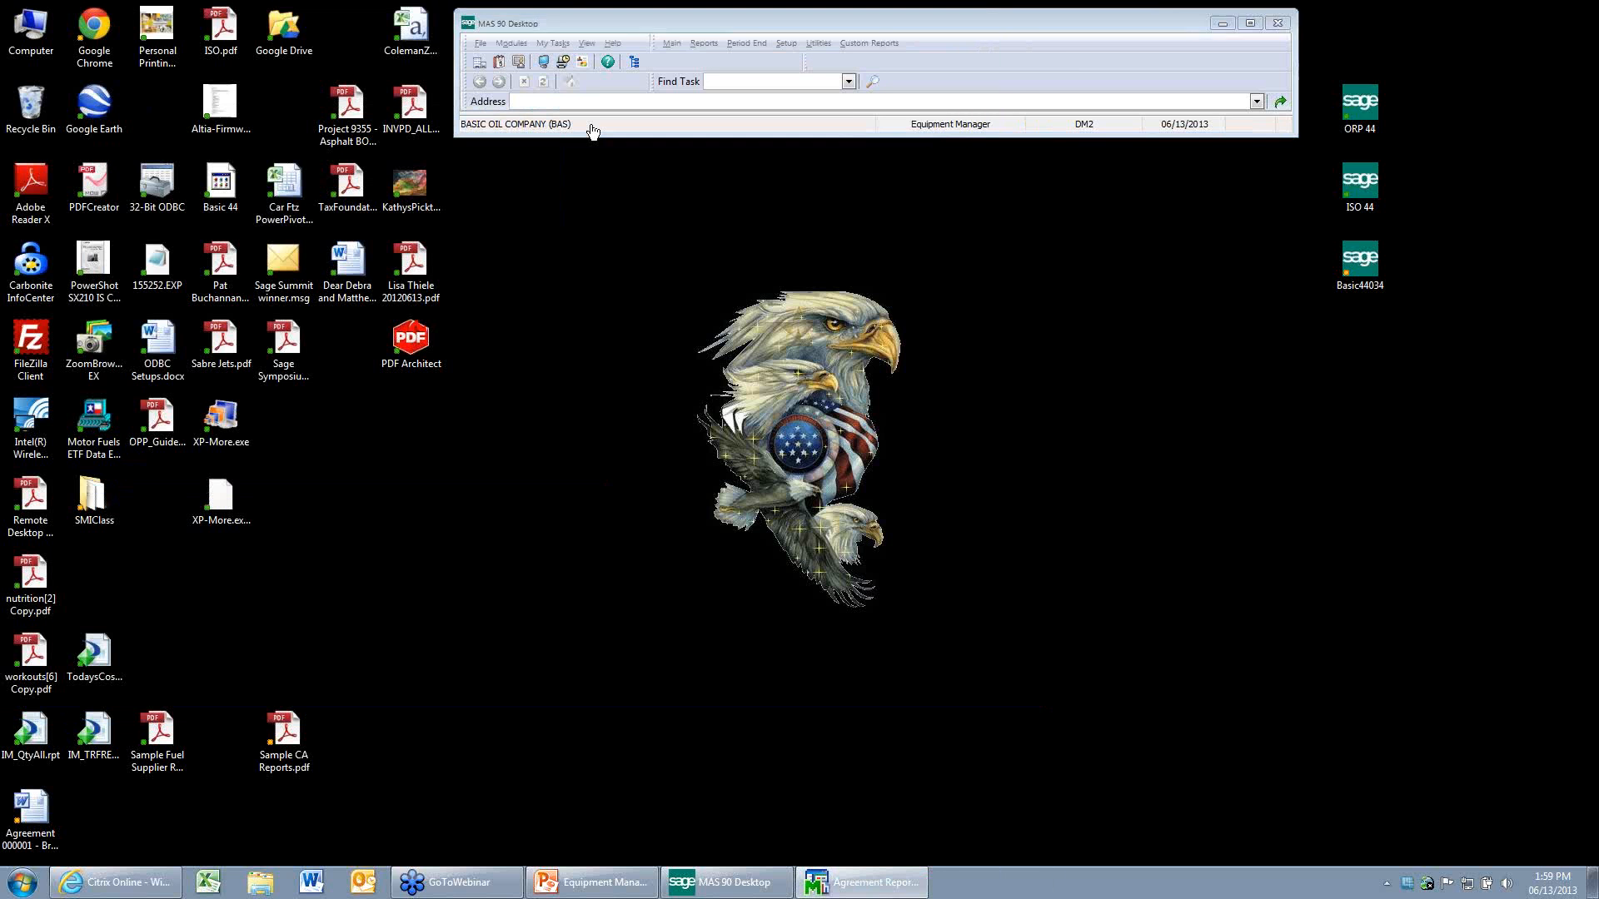
Switch to the PowerPoint presentation and advance the slide show from the Agreement Report slide to the Agreement Performance Report slide.
click(620, 883)
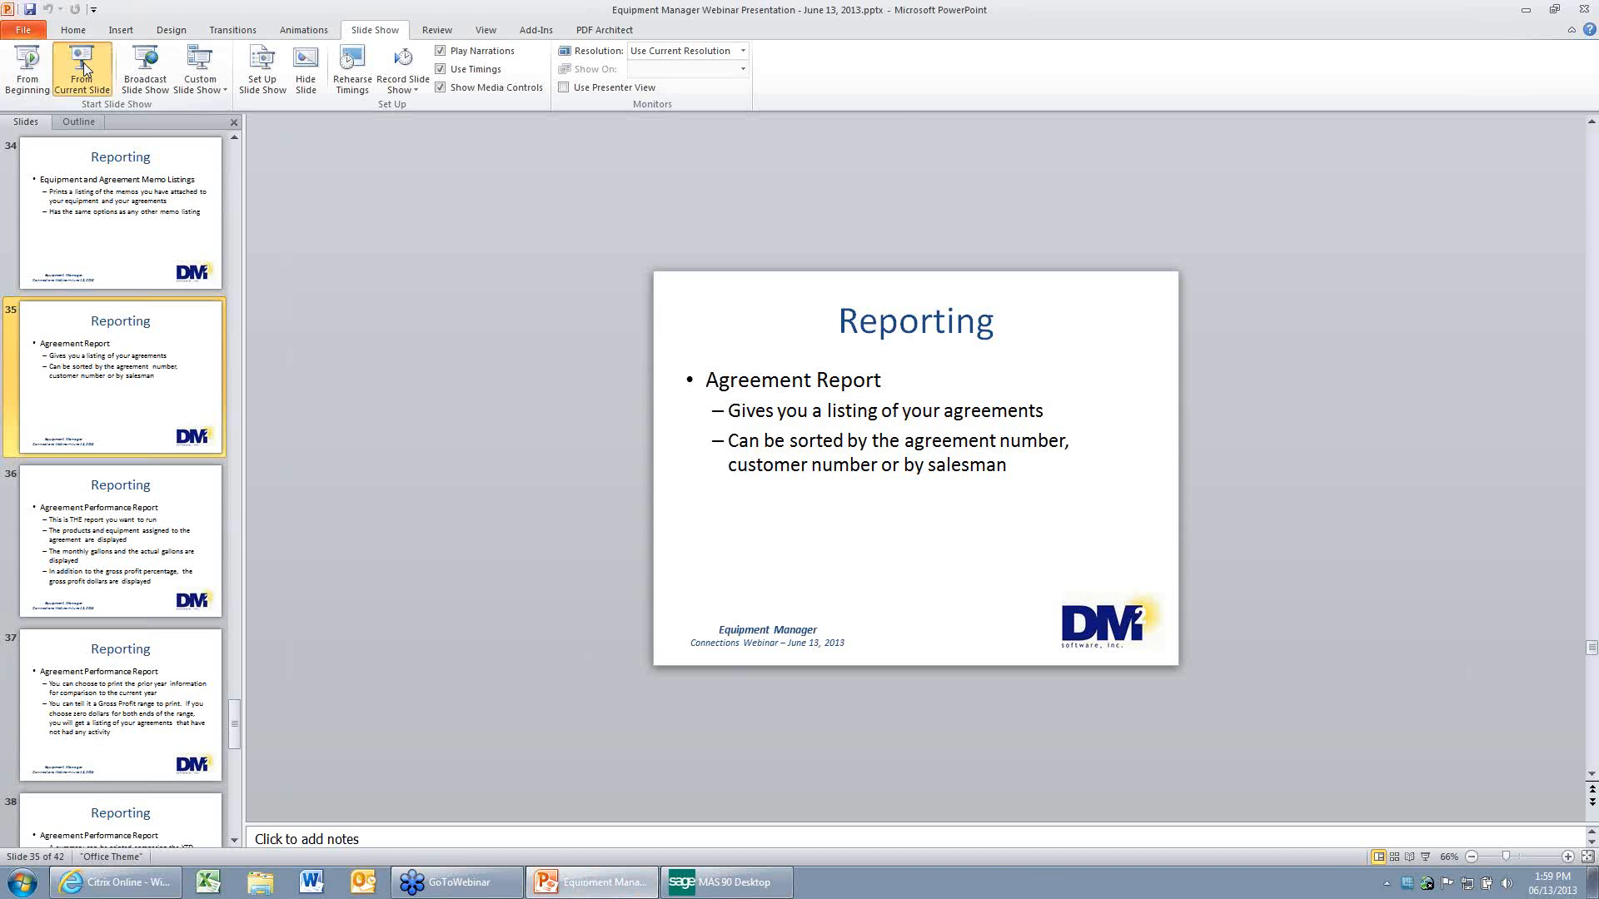
click(85, 69)
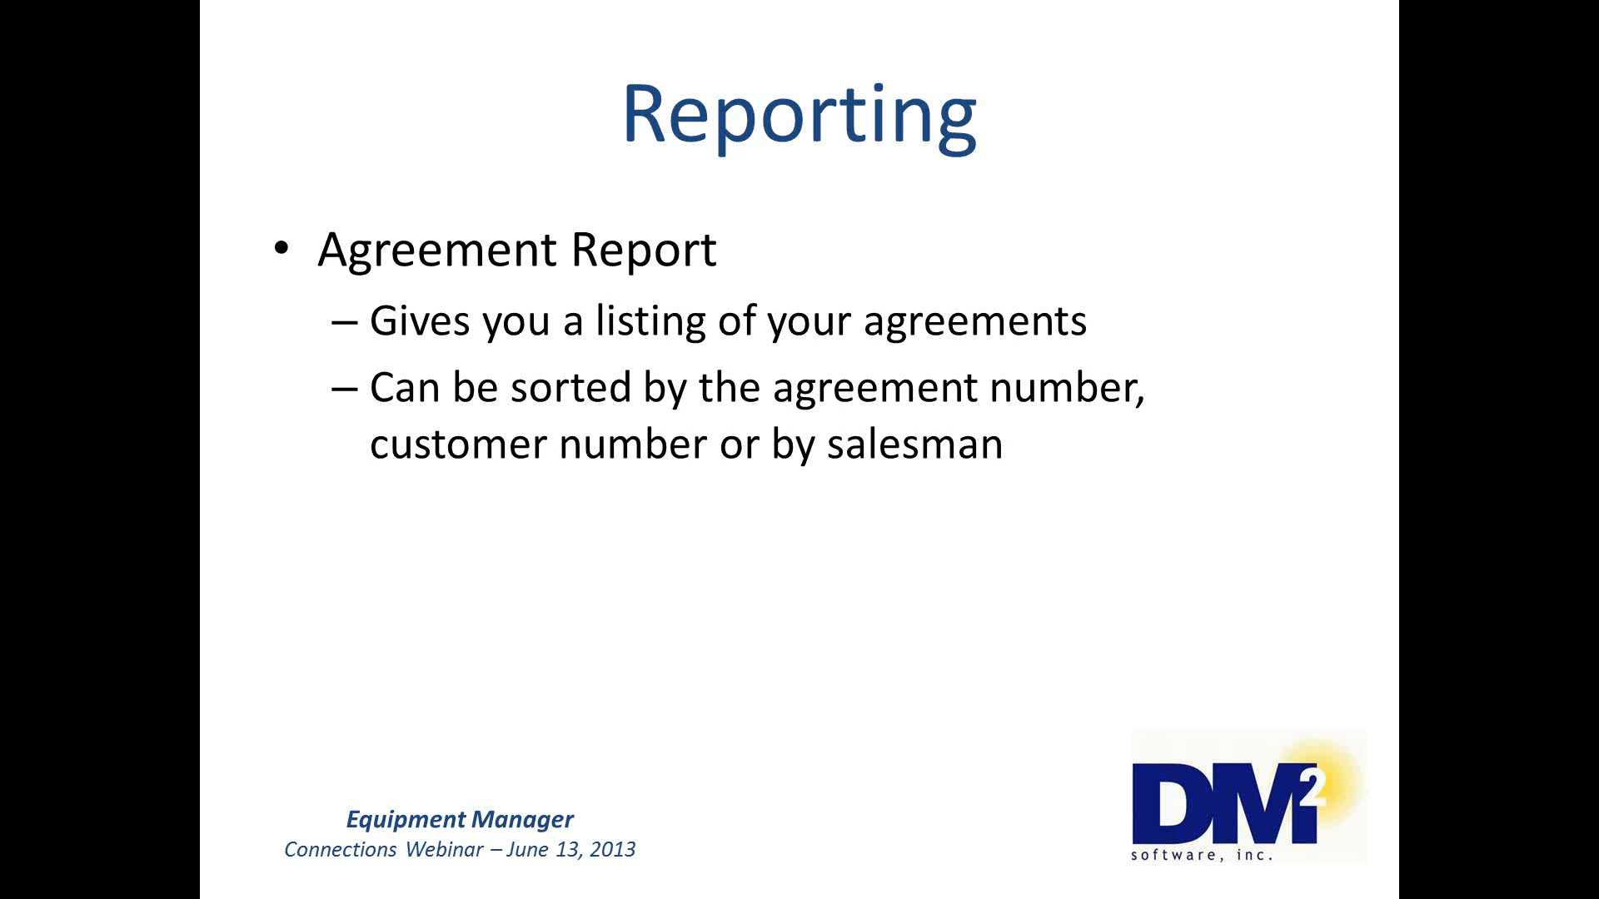
key(Right)
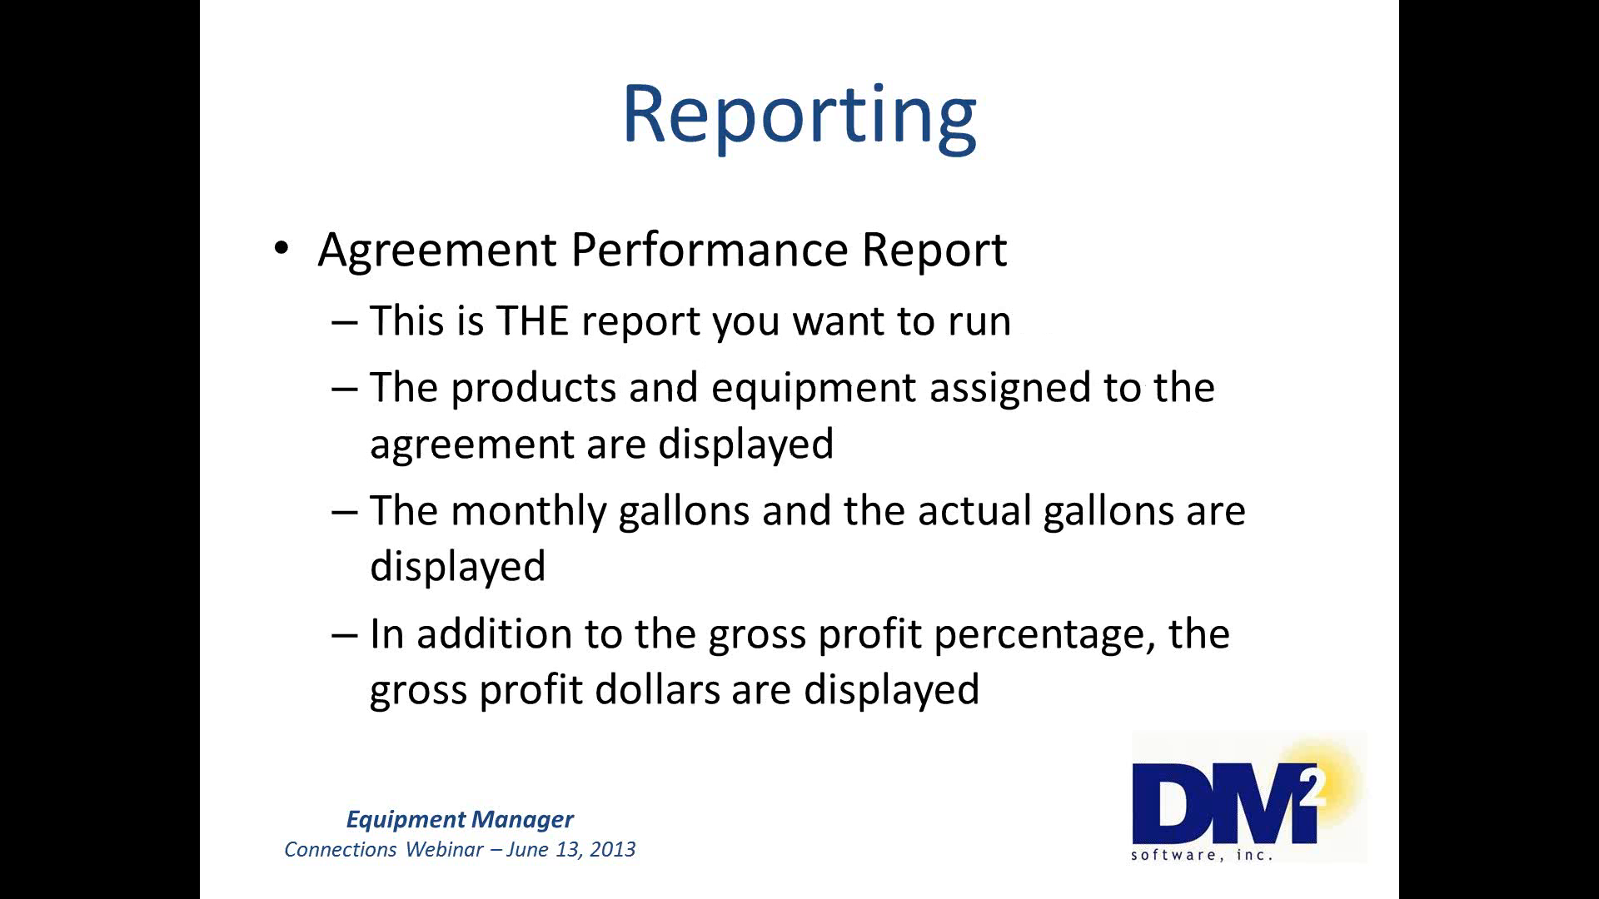
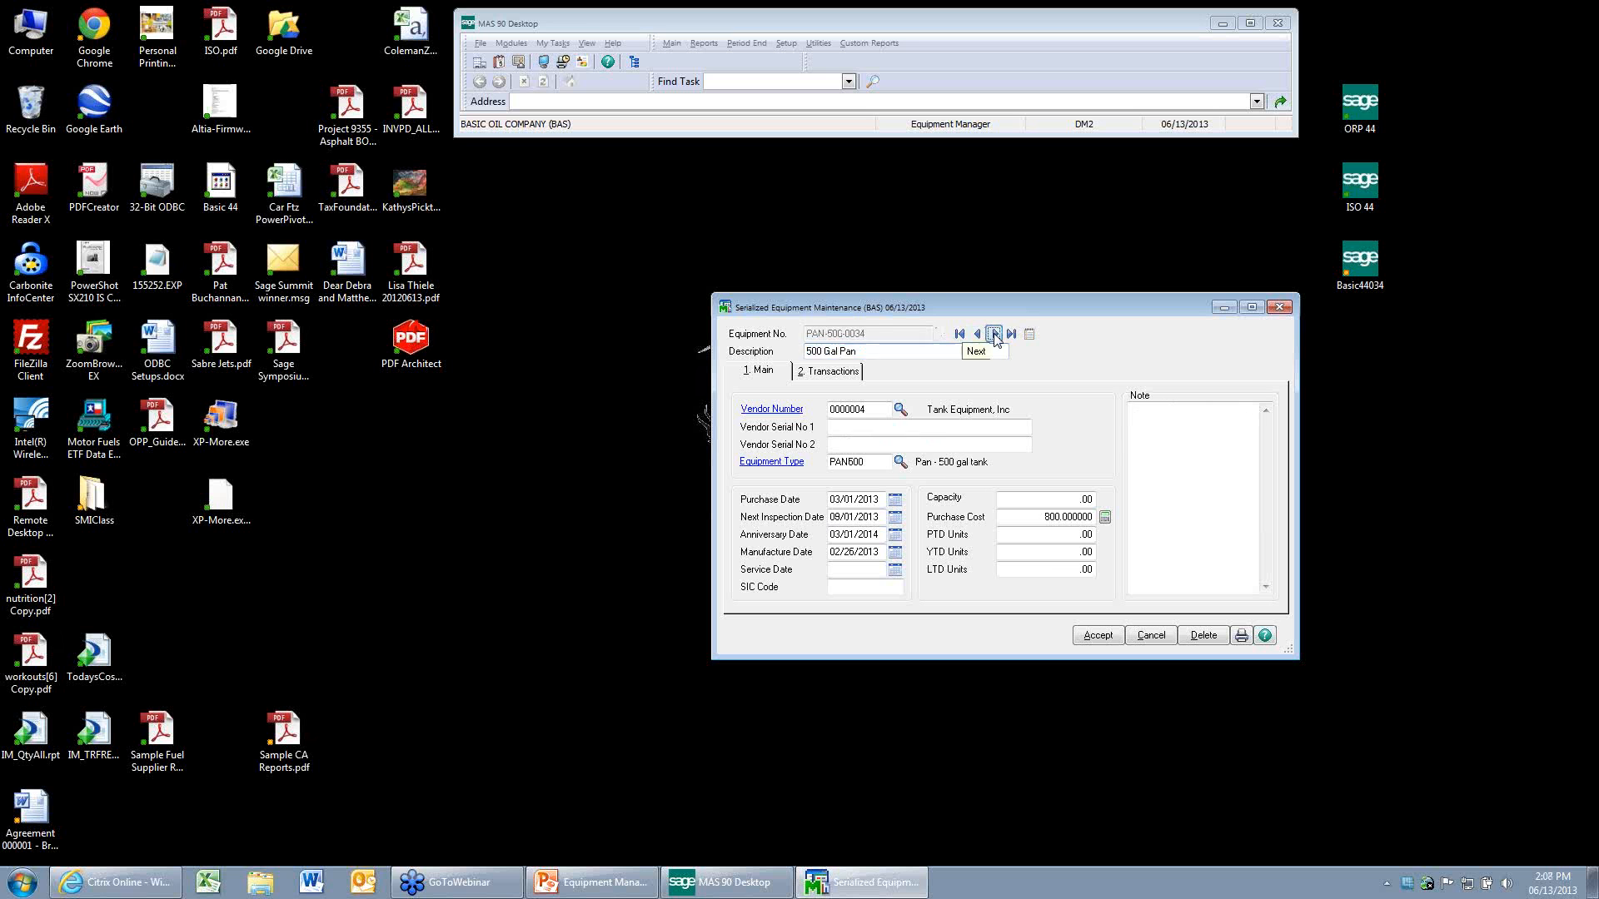
click(996, 334)
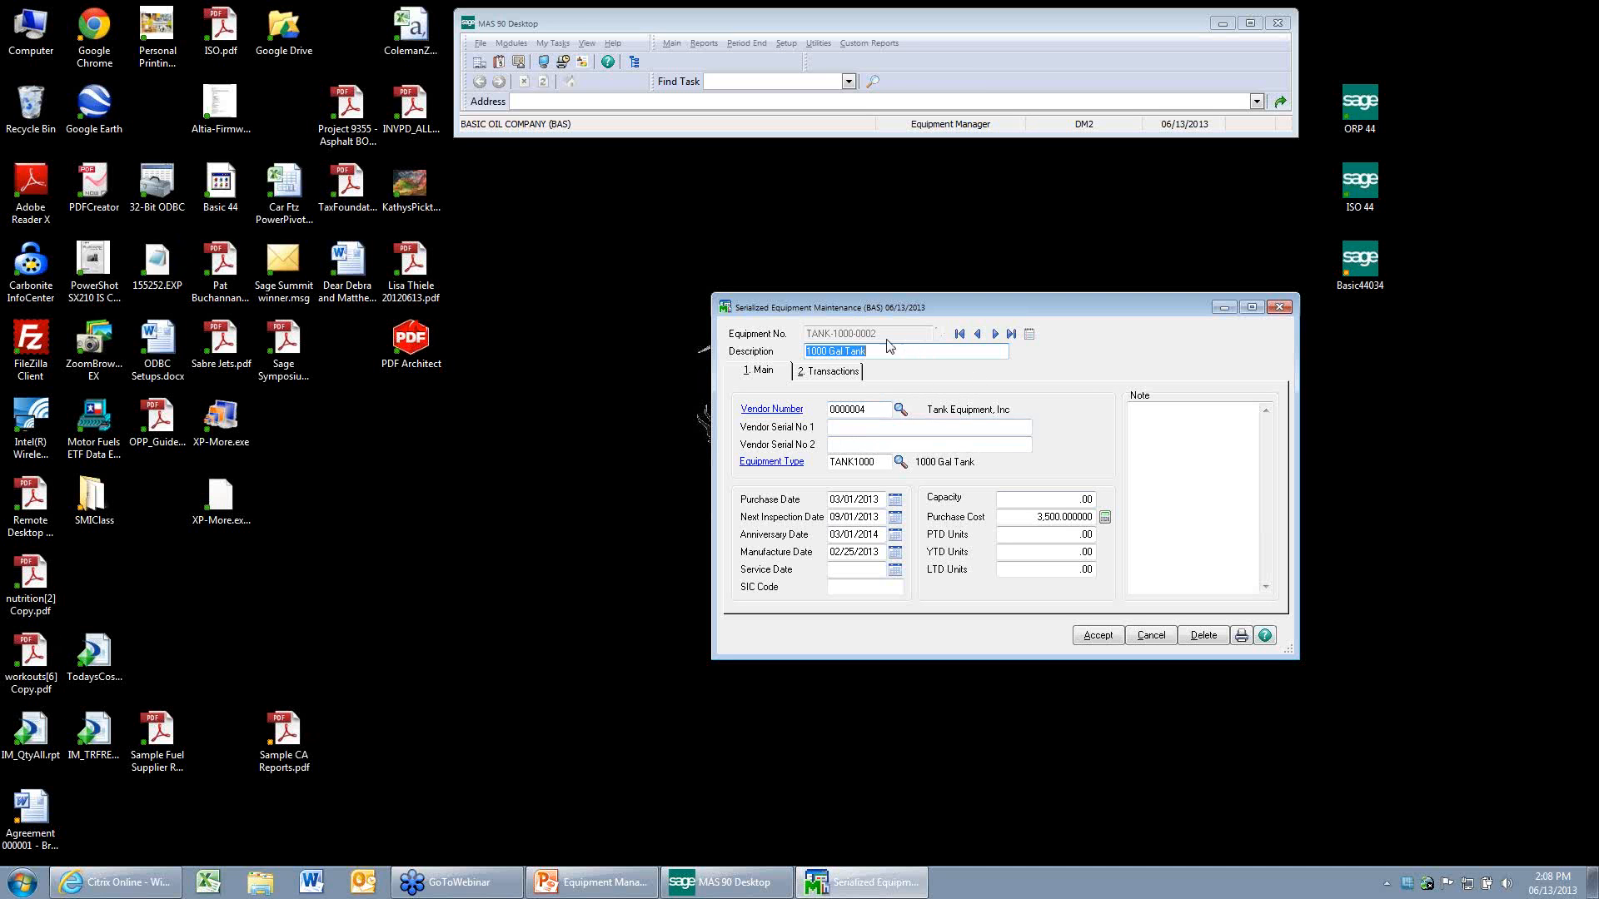
Browse forward to the TANK-1000-0002 record in Serialized Equipment Maintenance, accept it, and look over the Equipment List.
click(1097, 635)
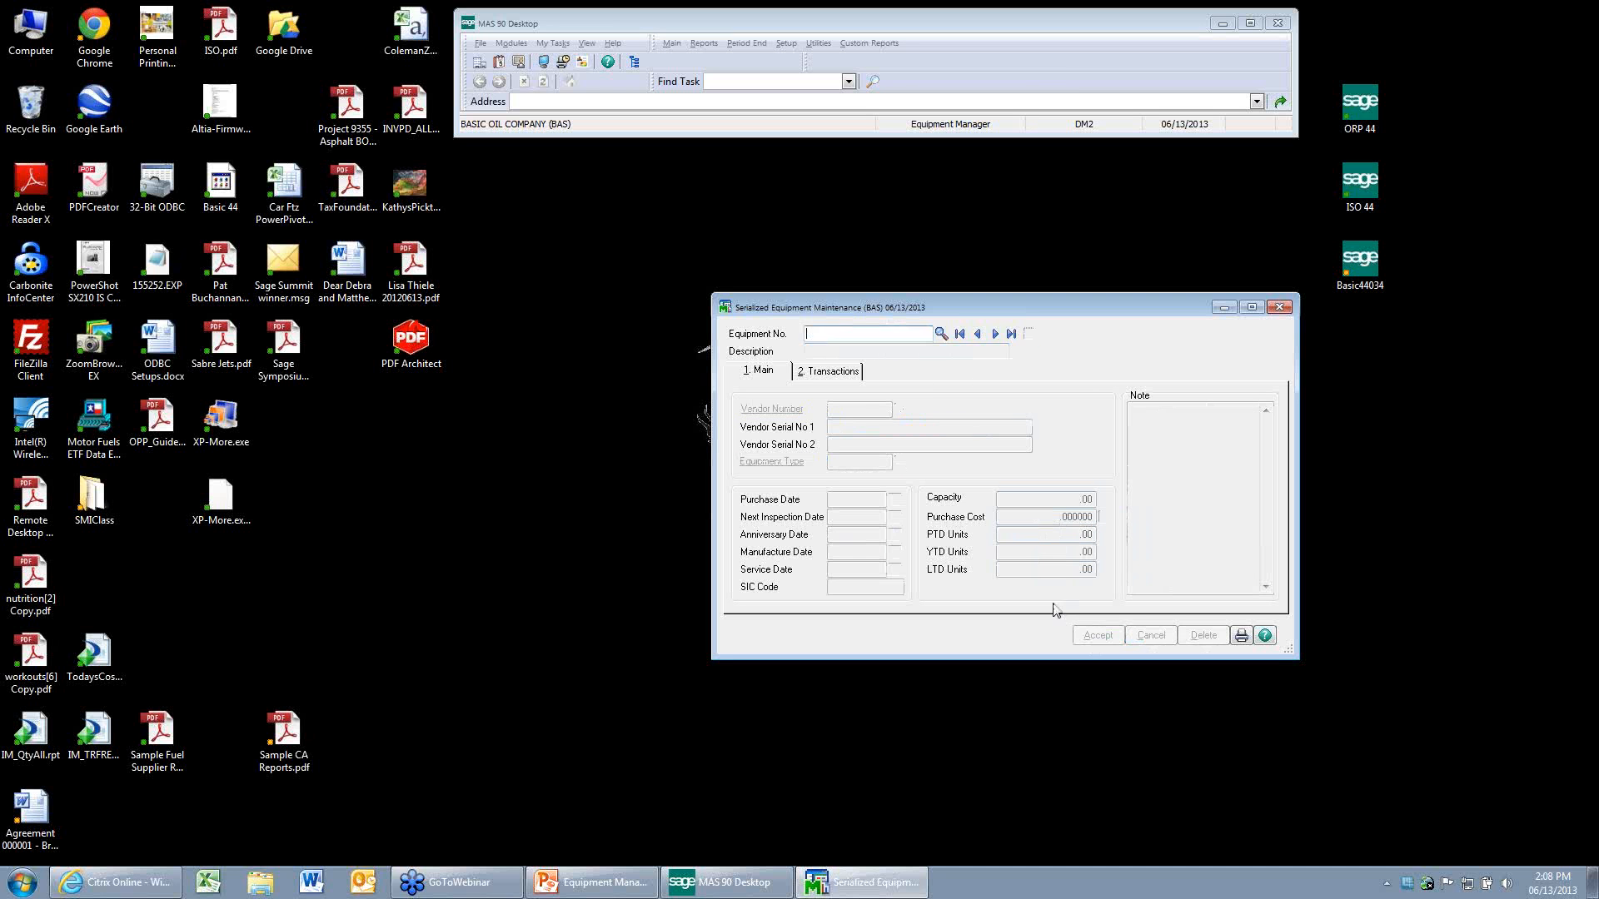
click(940, 333)
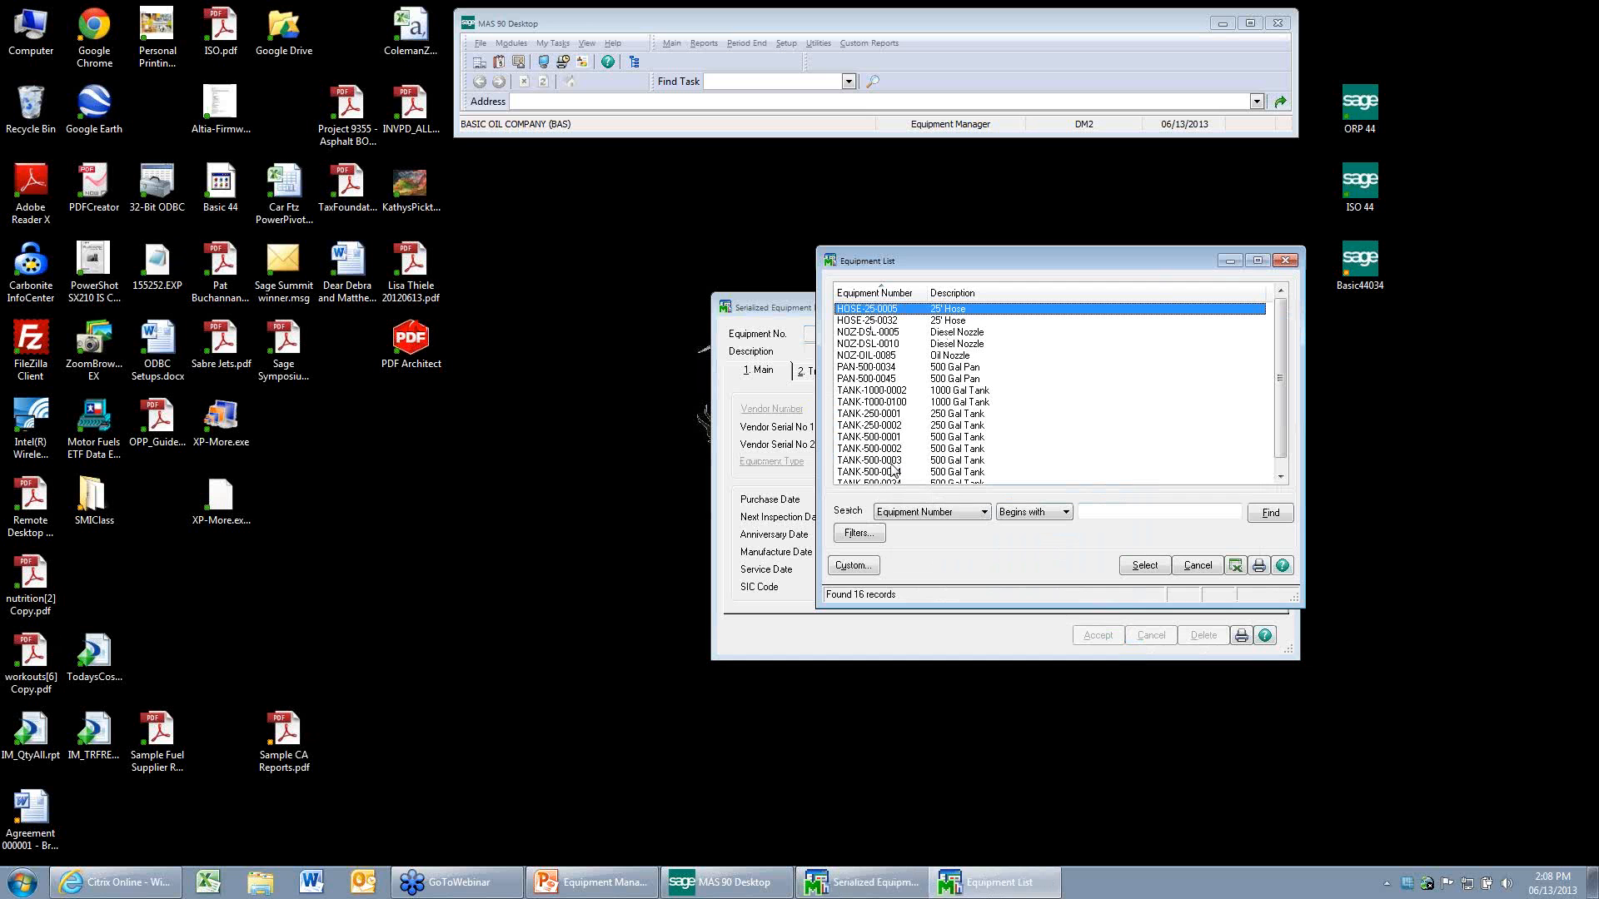
click(1202, 571)
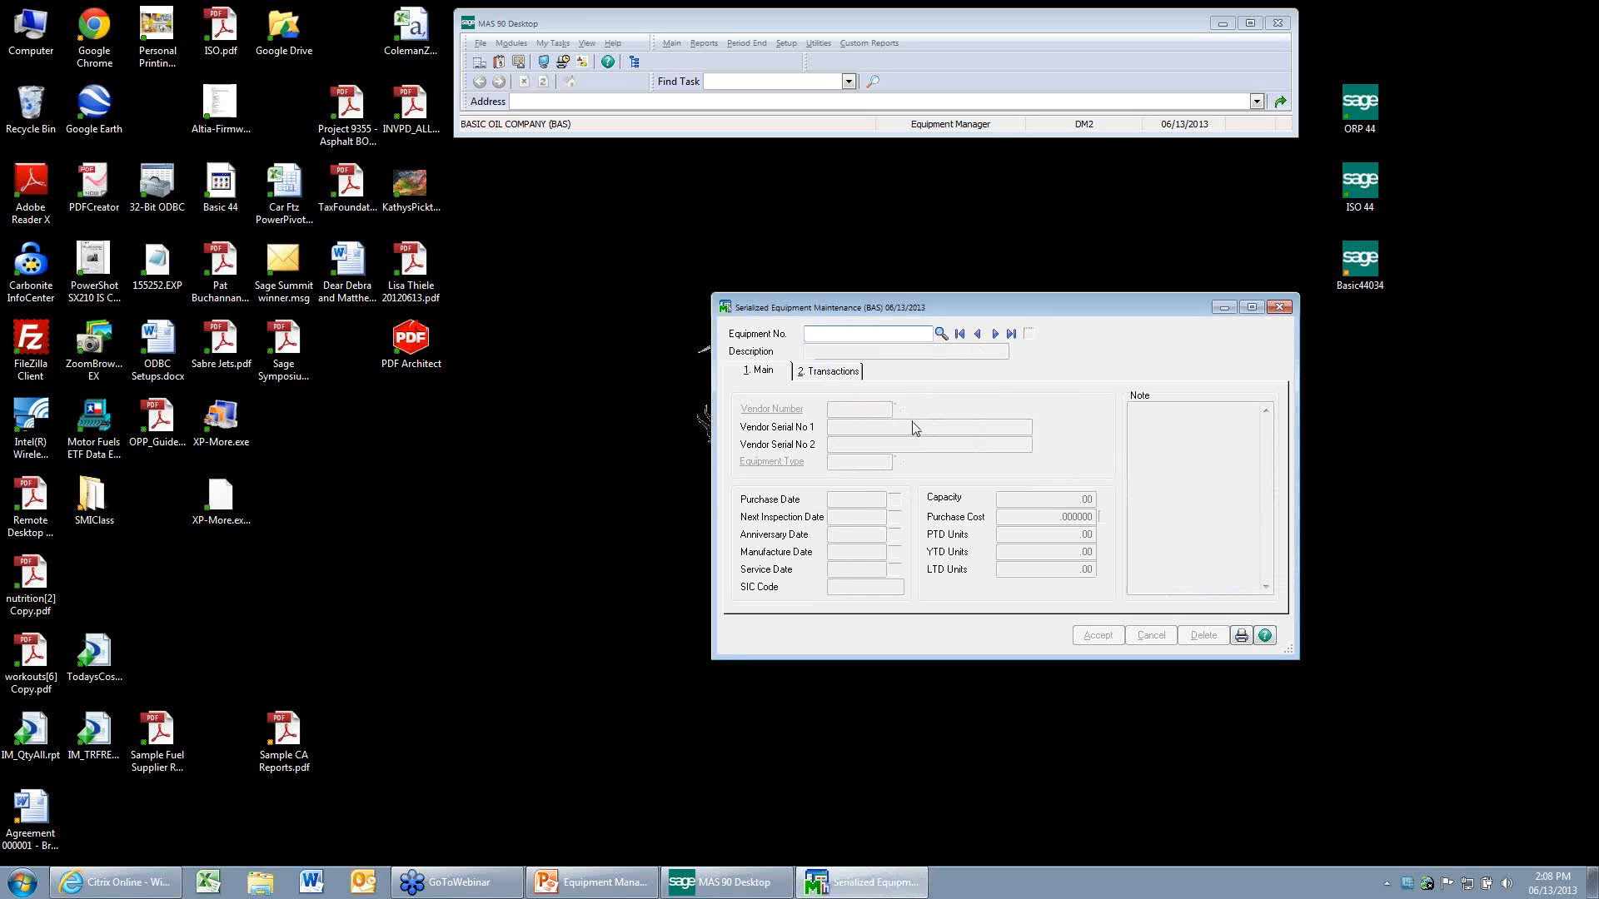
click(940, 336)
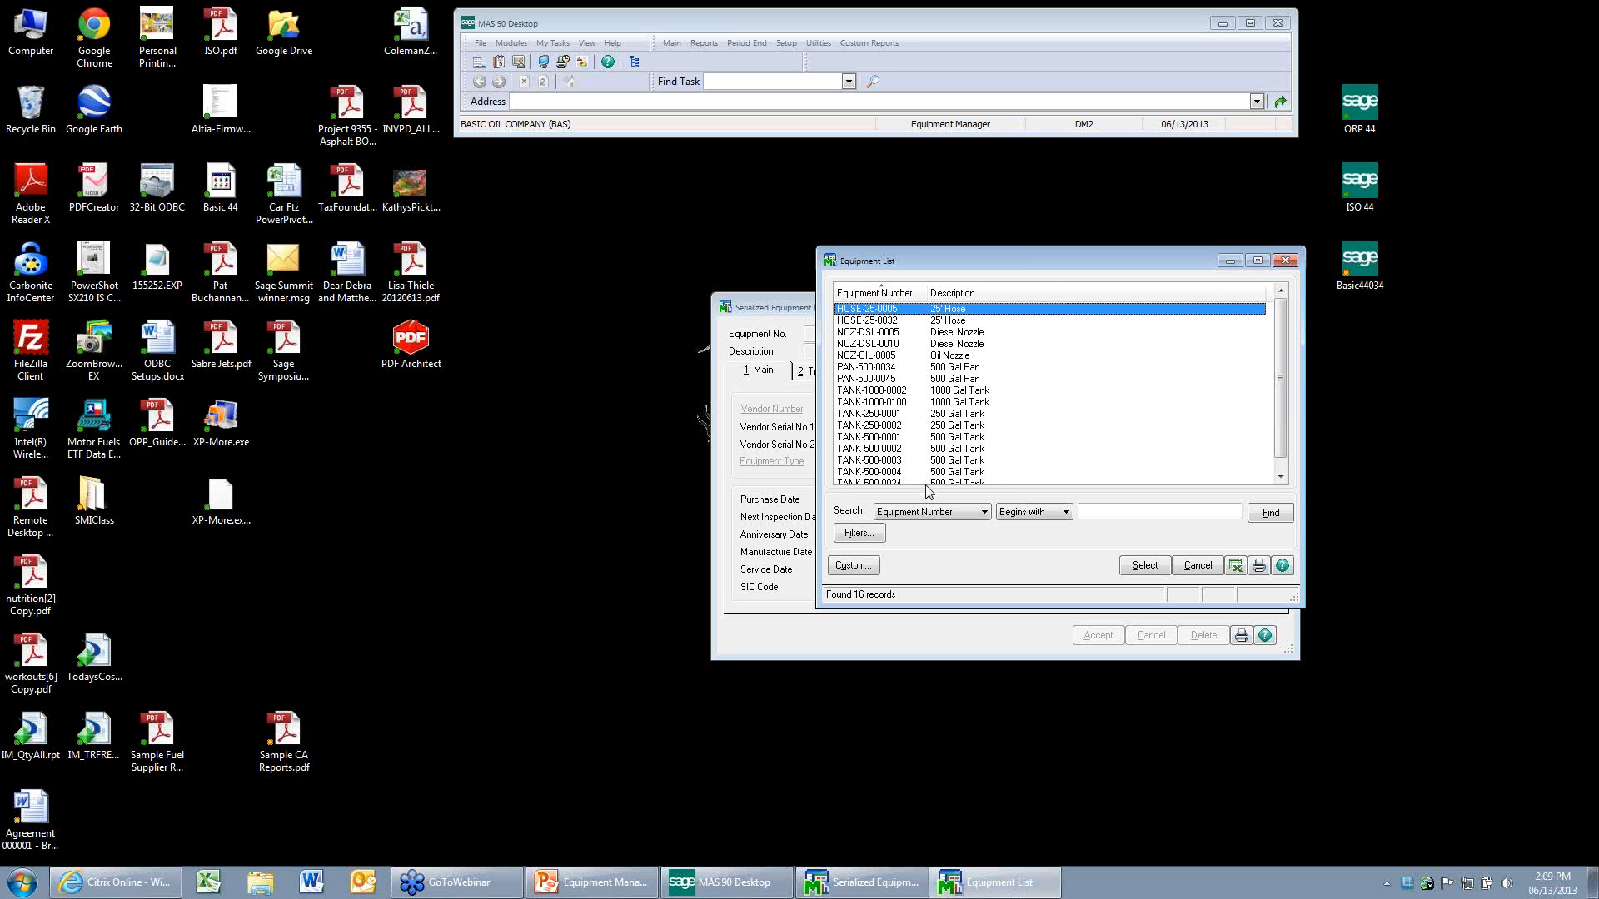
click(1197, 567)
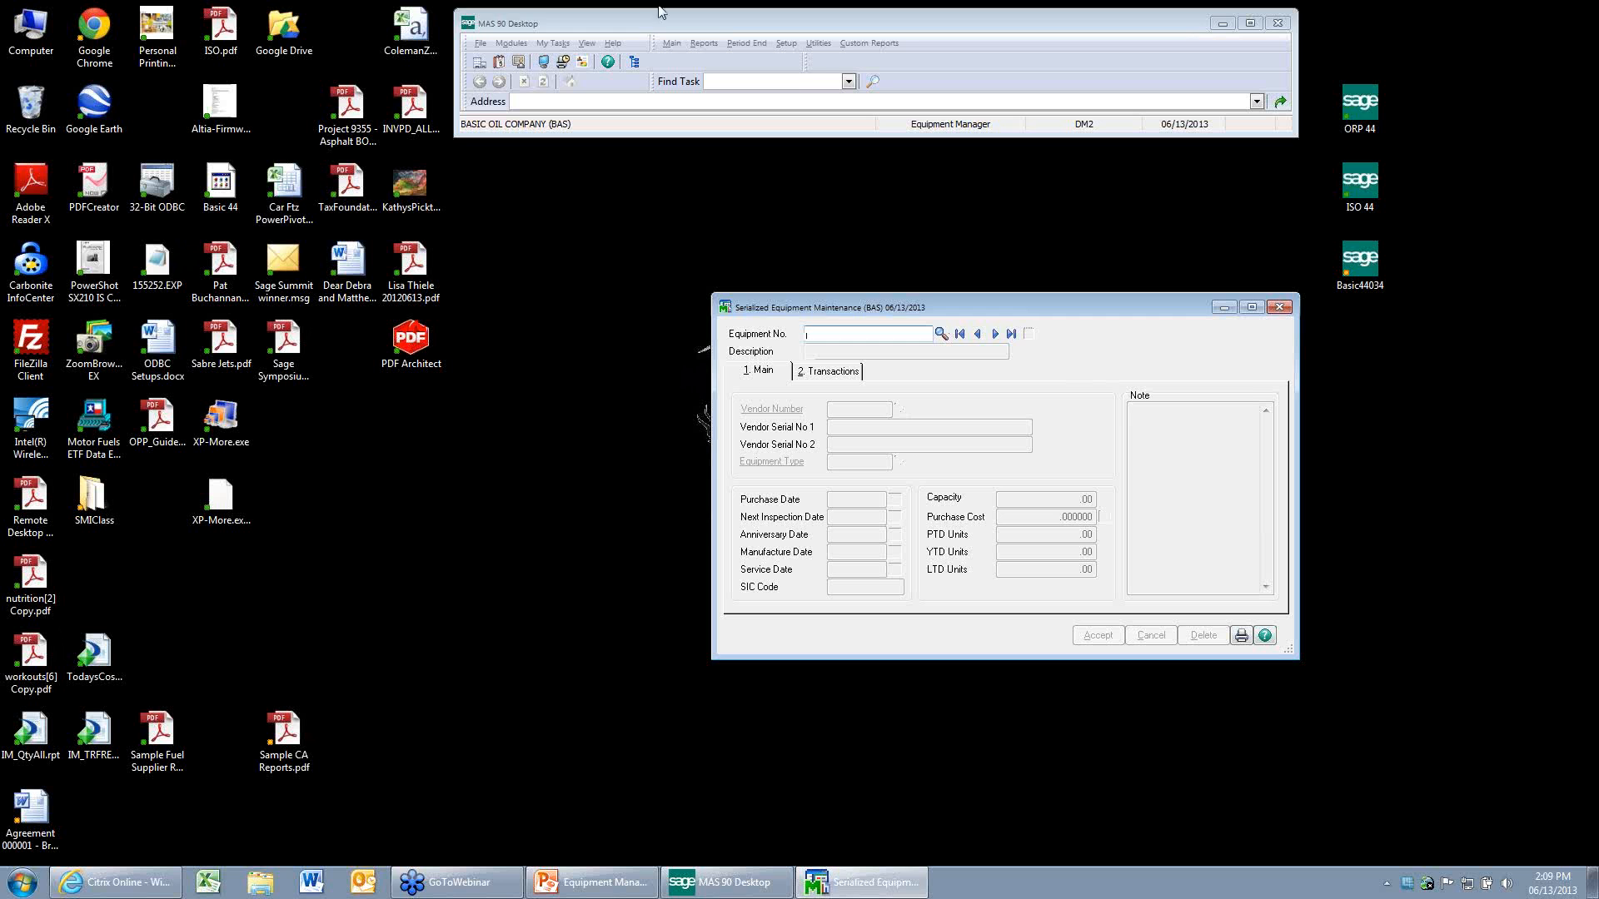
Open Agreement Maintenance and arrange its window directly above the Serialized Equipment Maintenance window.
click(671, 44)
click(695, 81)
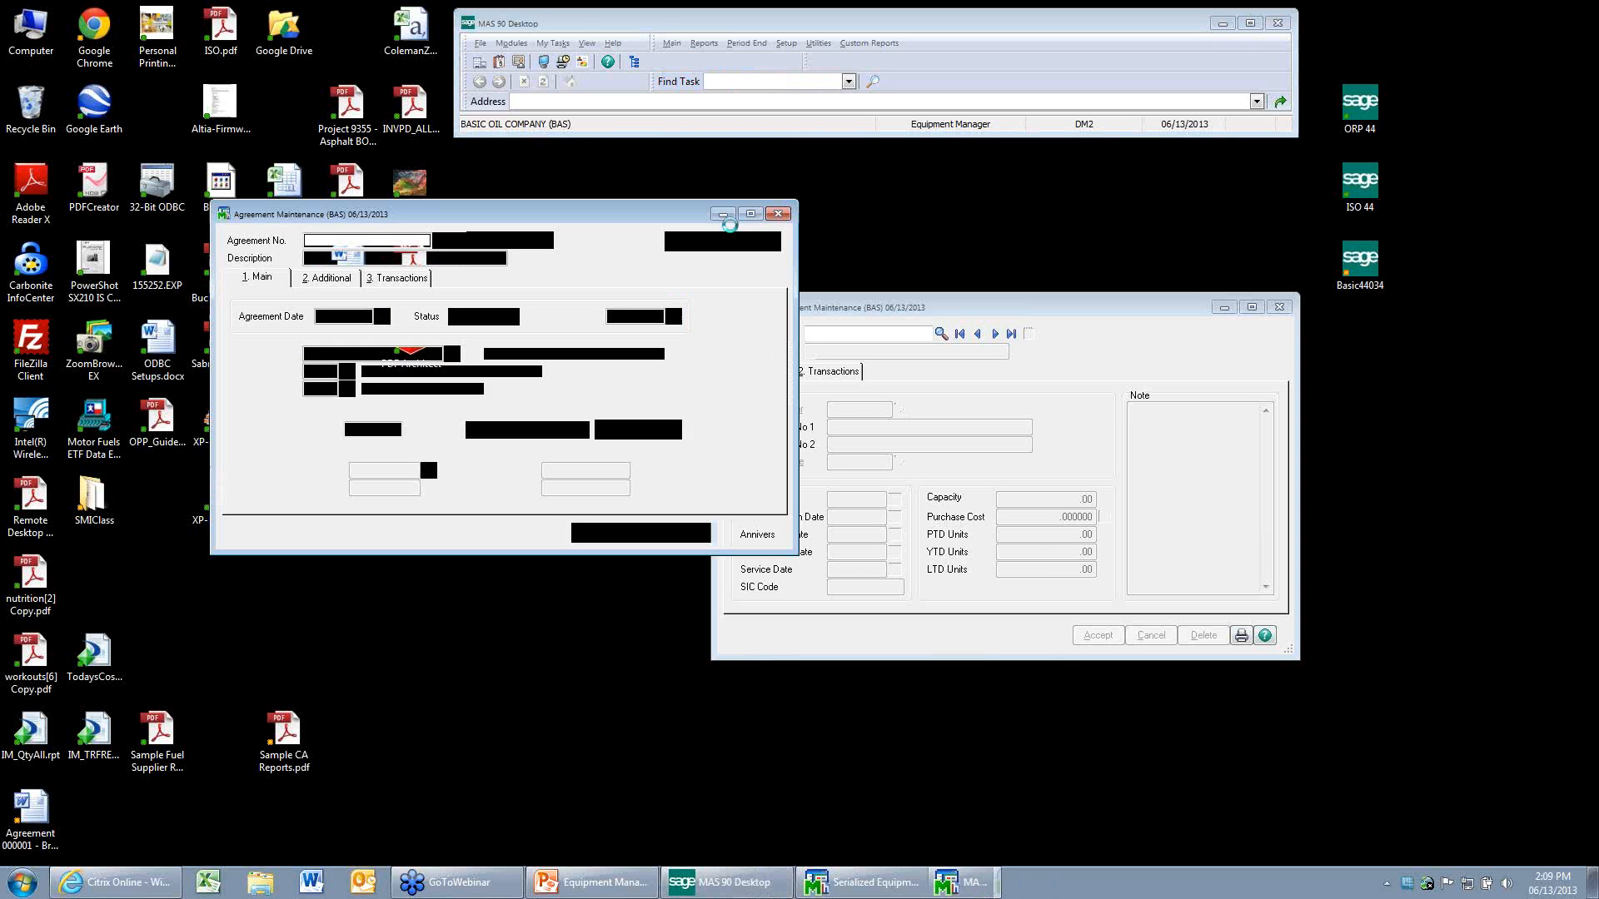
click(951, 307)
drag(951, 307, 847, 486)
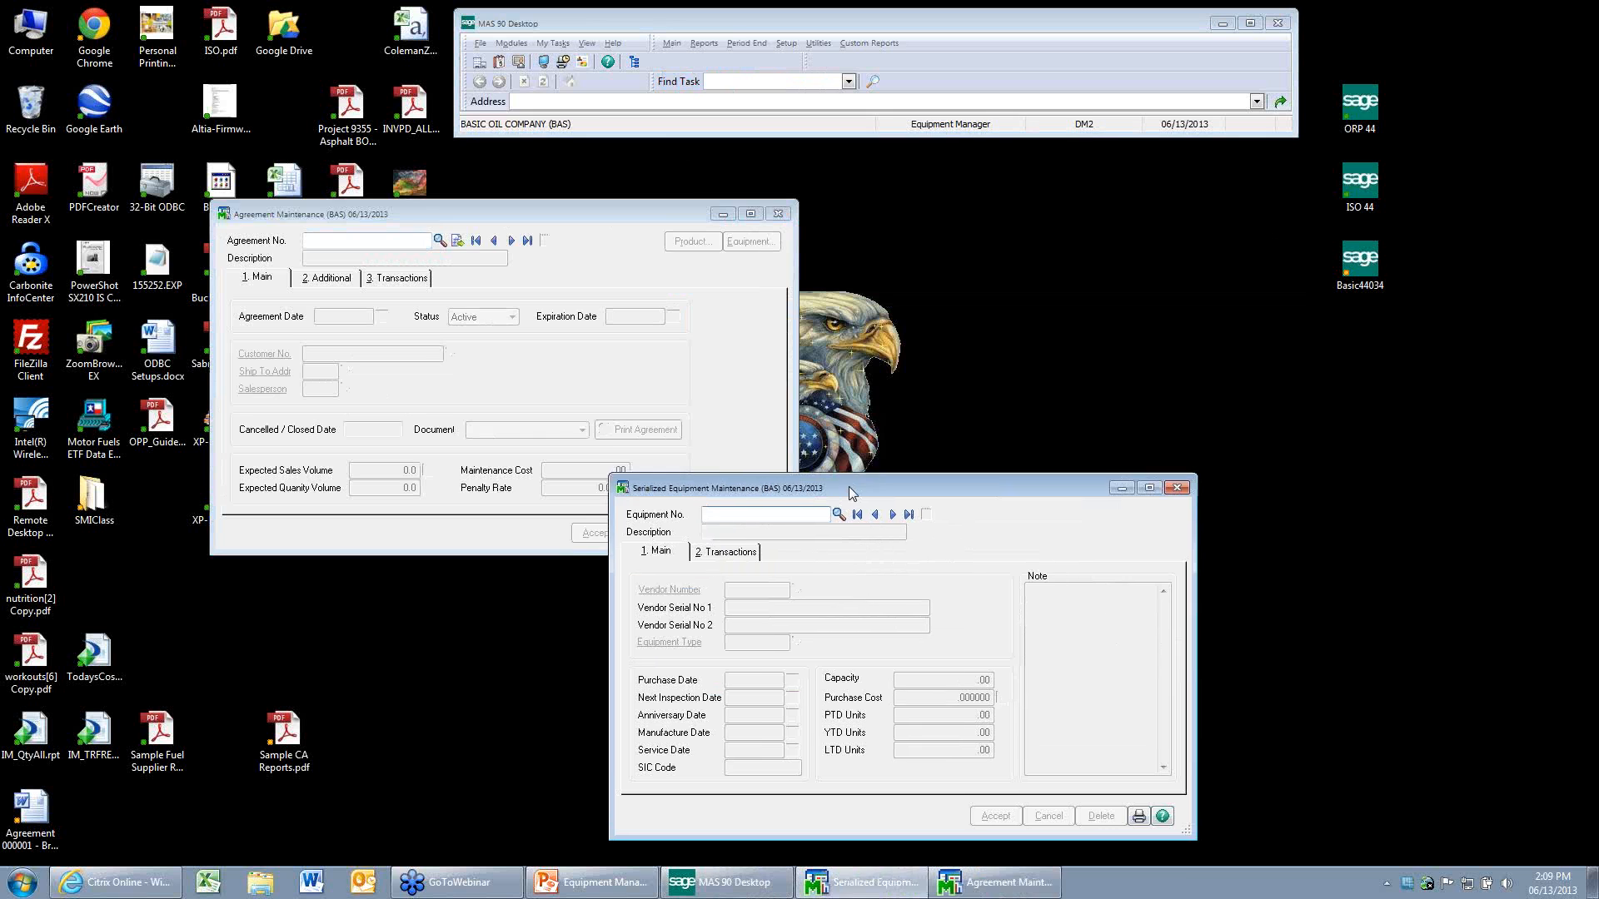
drag(654, 213, 952, 114)
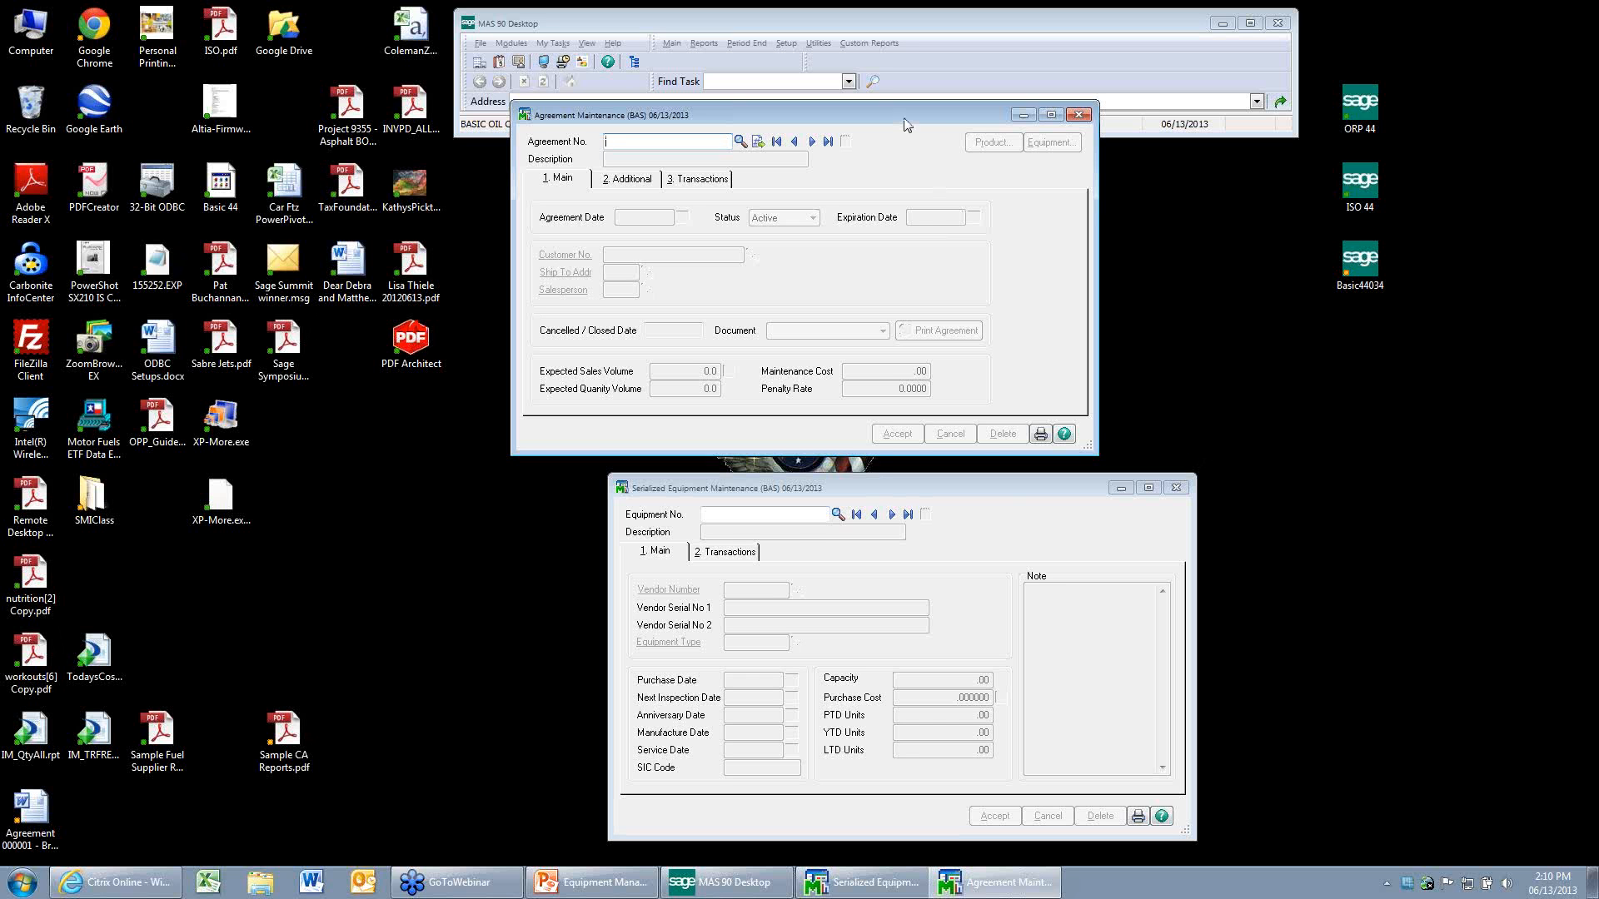
drag(907, 124, 997, 162)
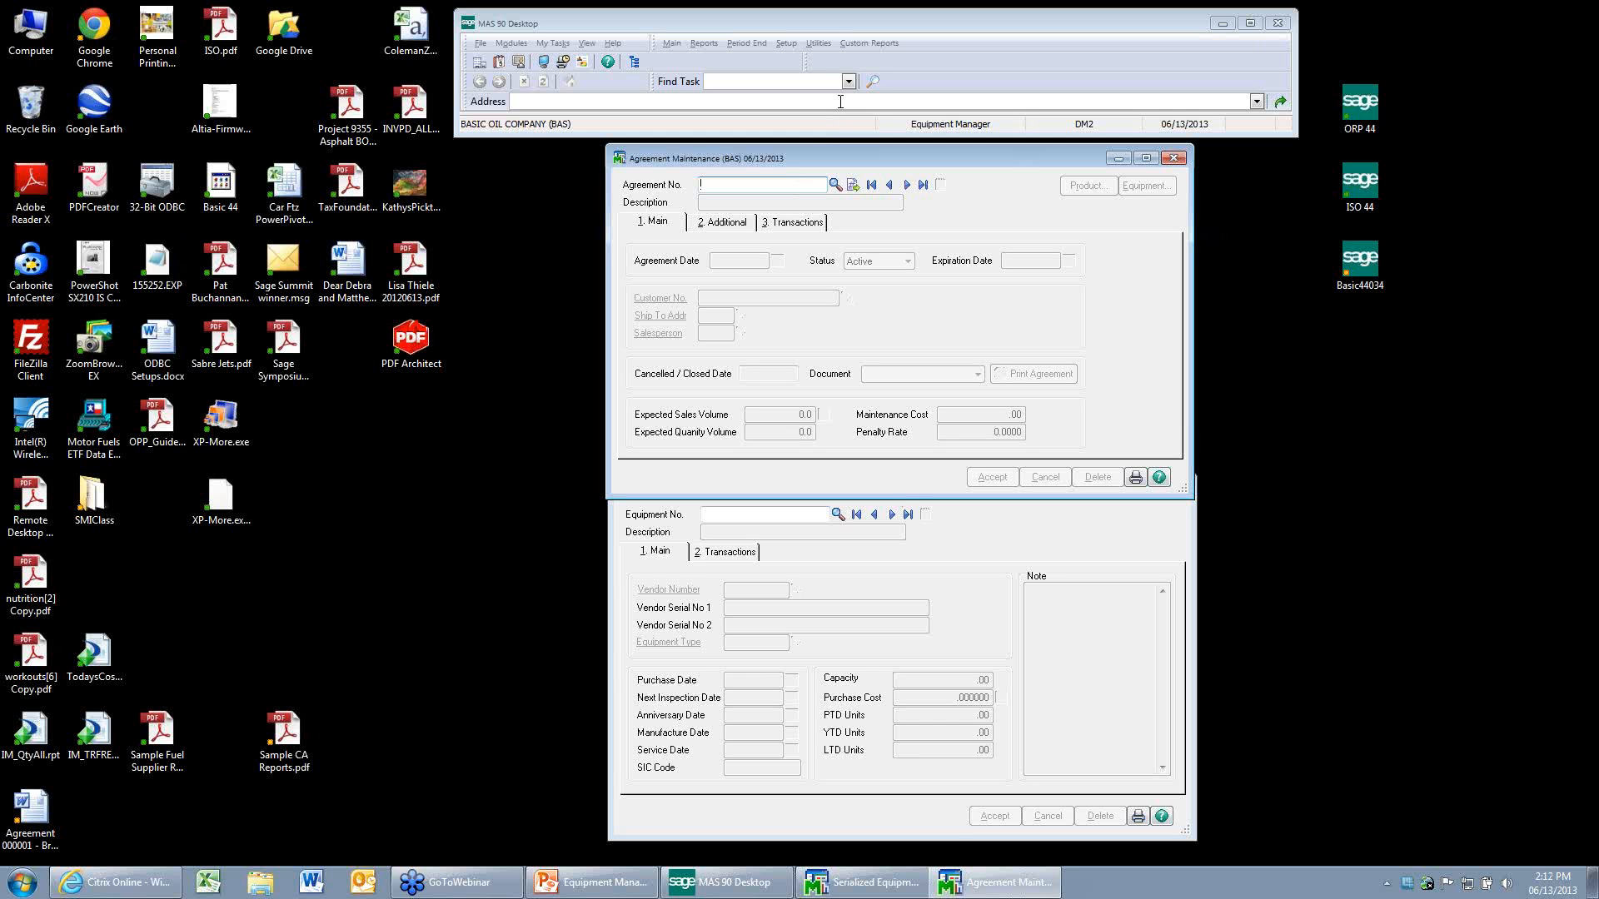
Open Equipment Type Maintenance and review the list of defined equipment types.
click(788, 44)
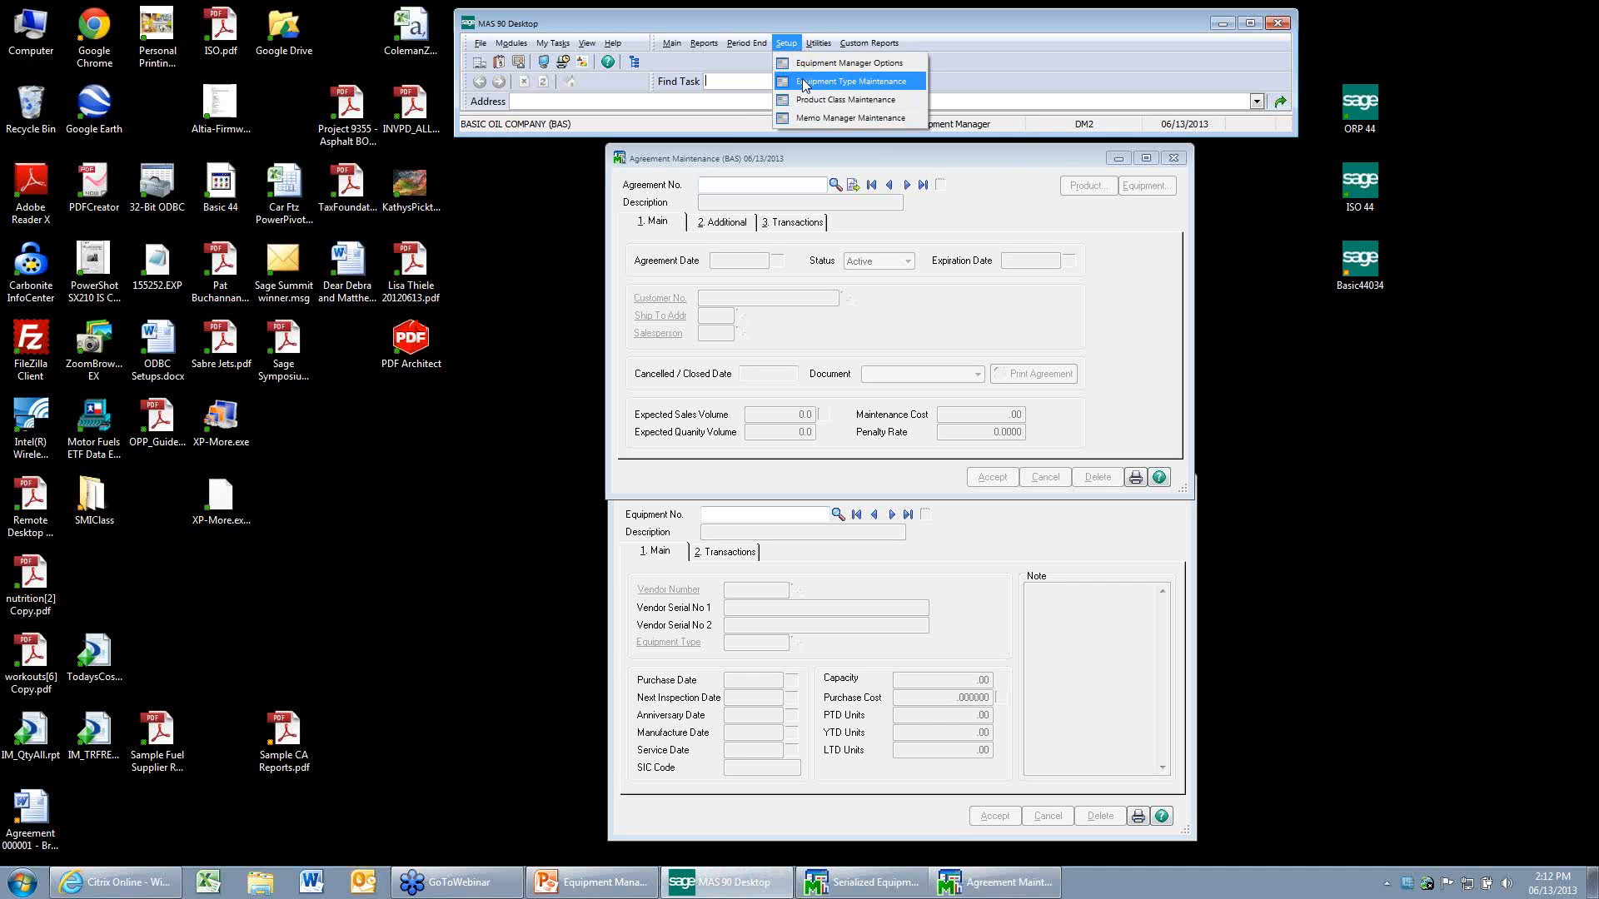
click(805, 81)
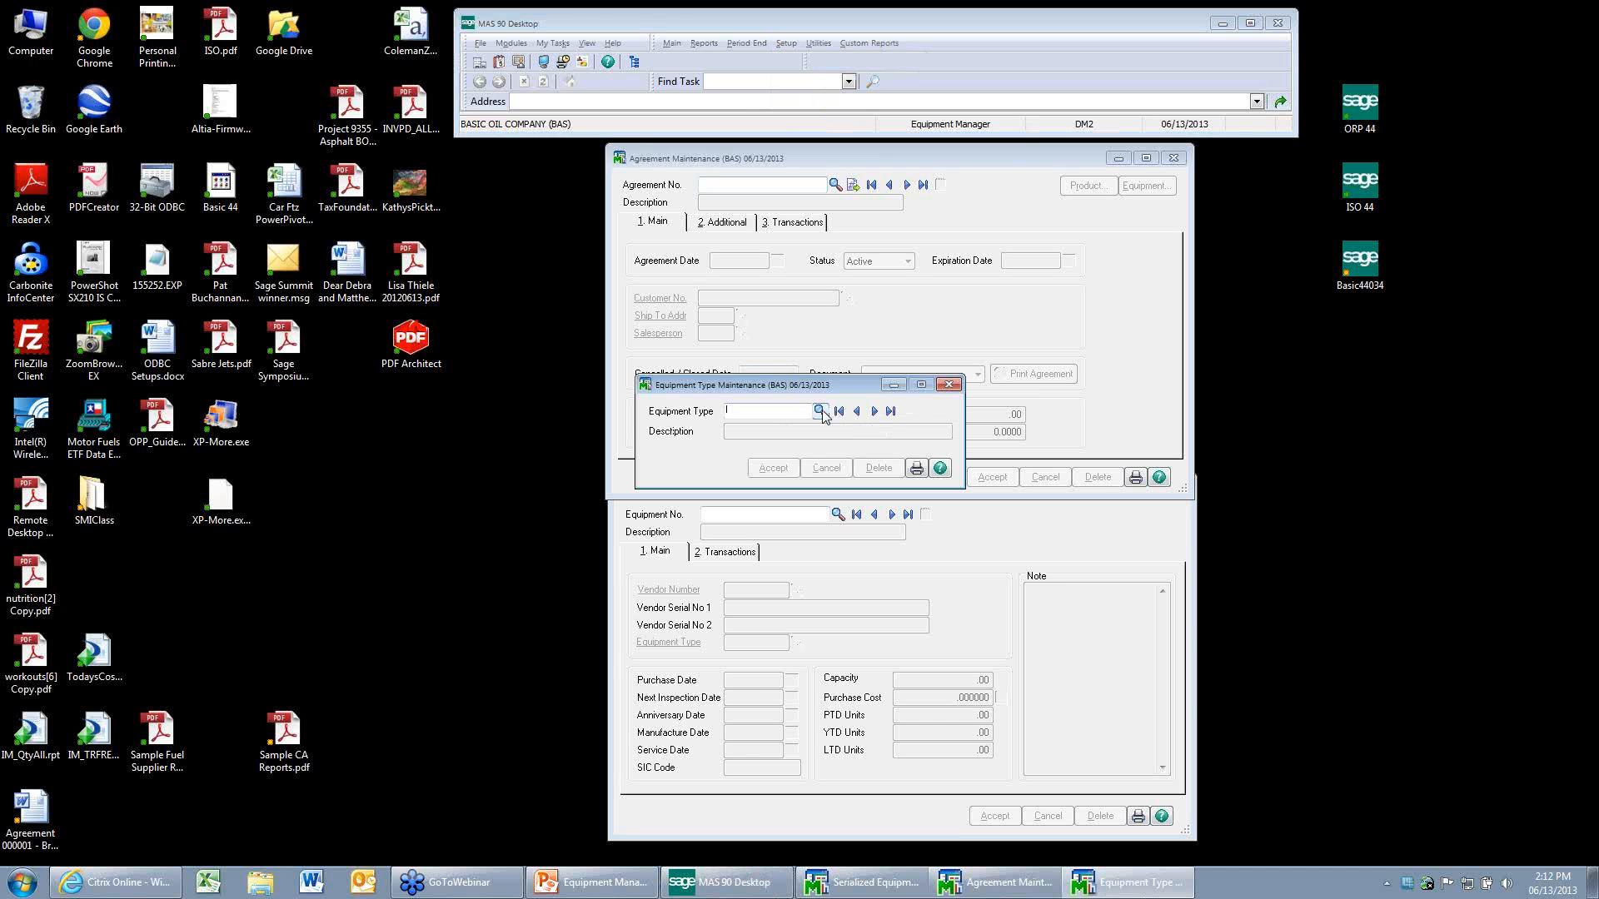
click(820, 412)
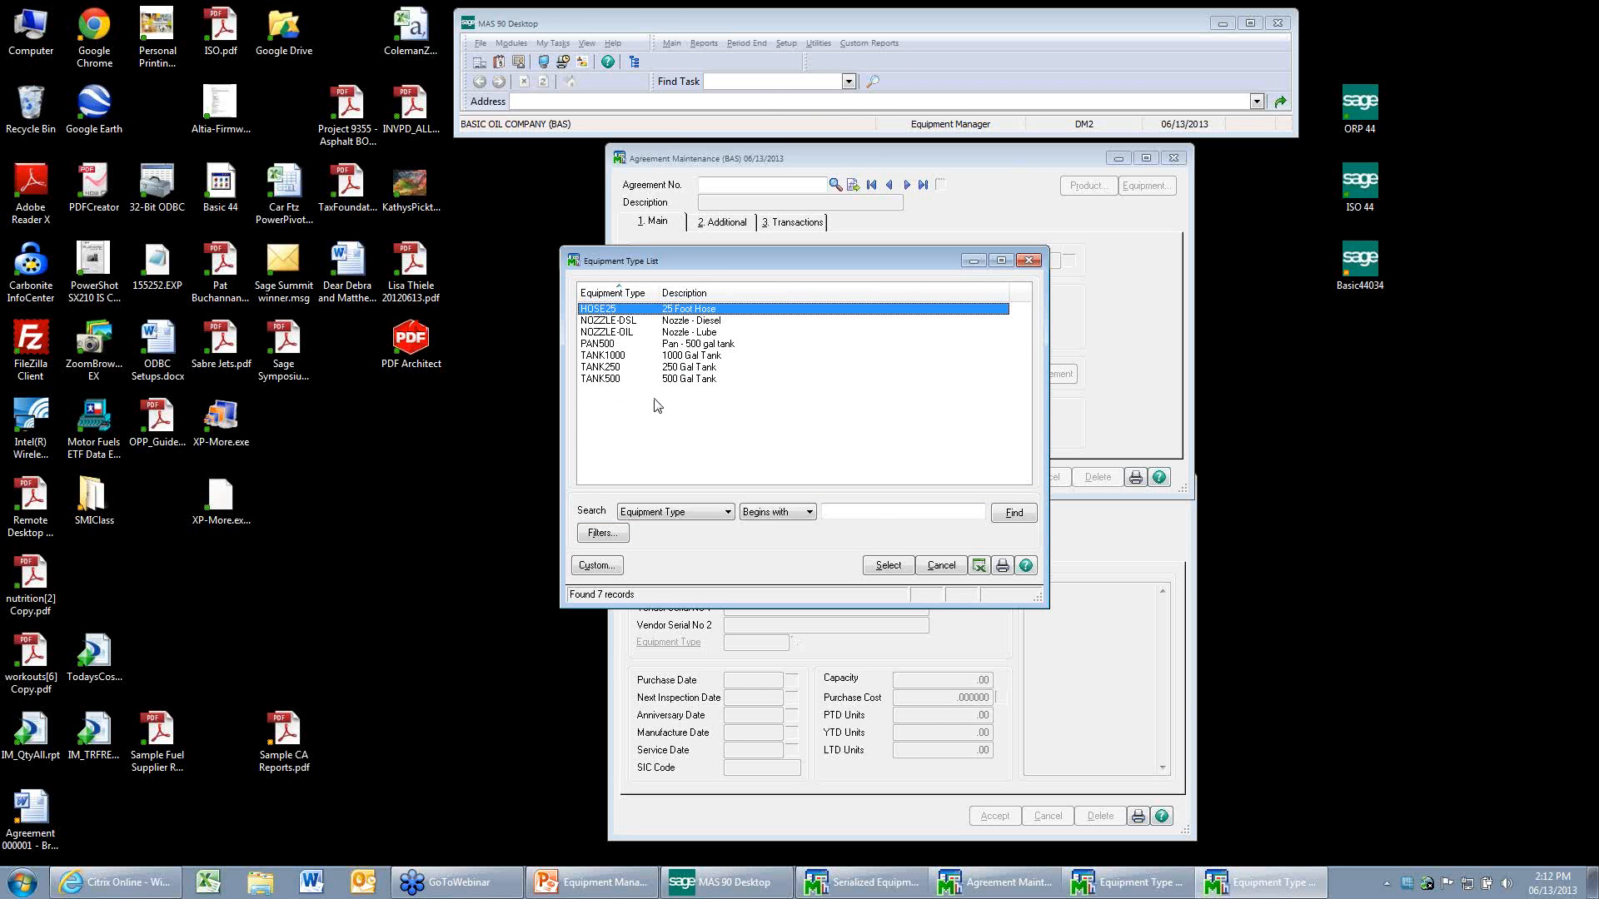
click(940, 566)
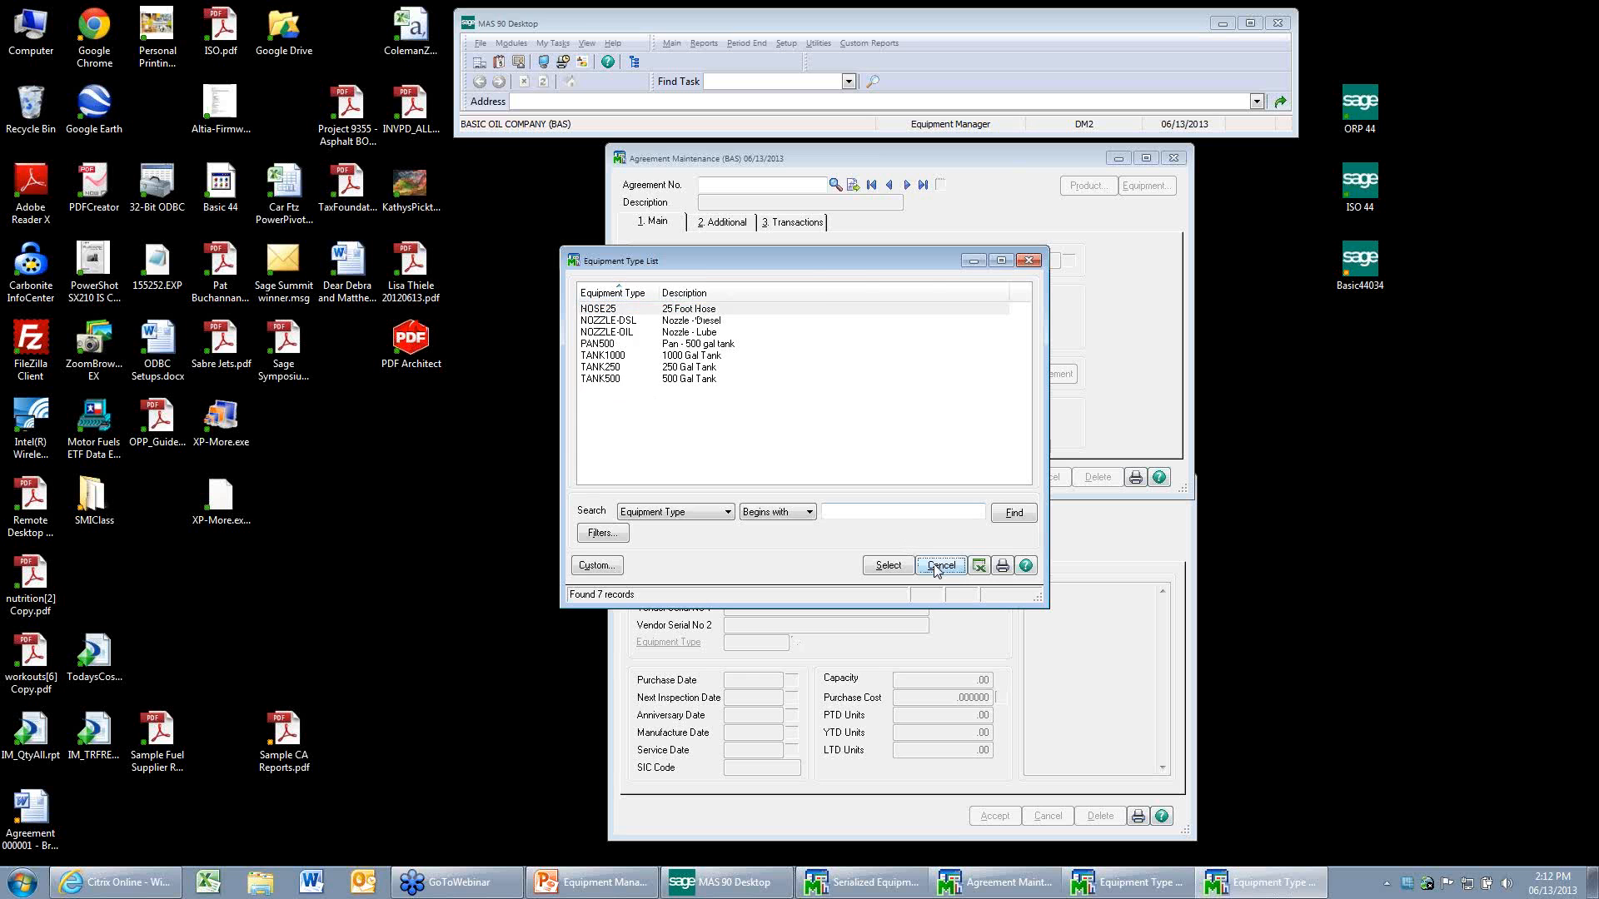
Open Product Class Maintenance, review the list of product classes, and close the window.
click(787, 43)
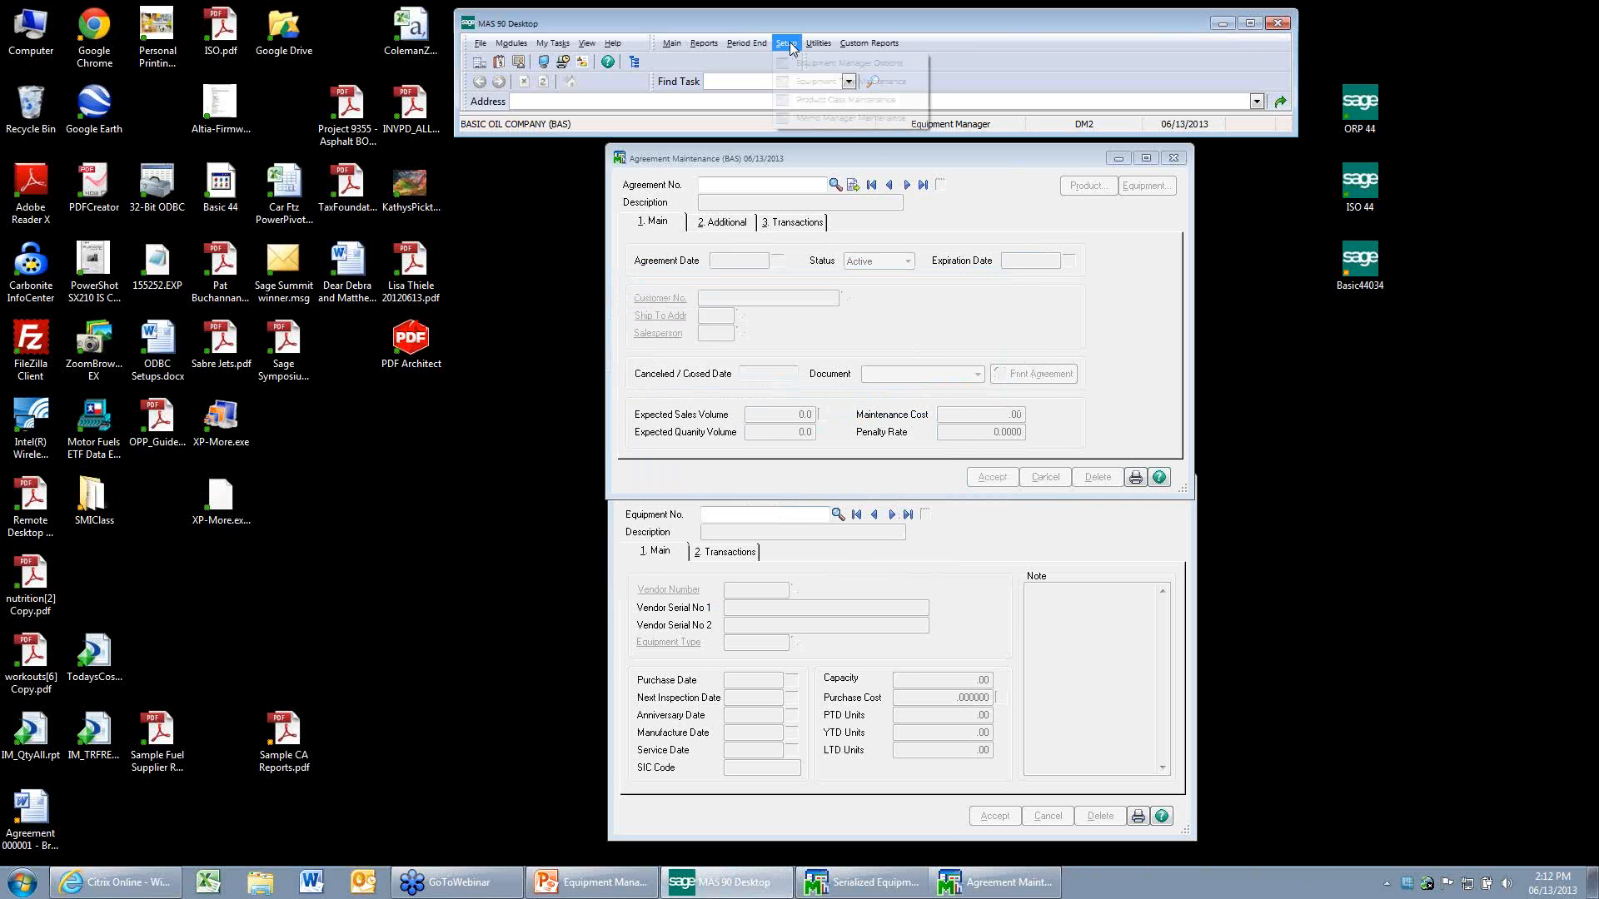
click(807, 98)
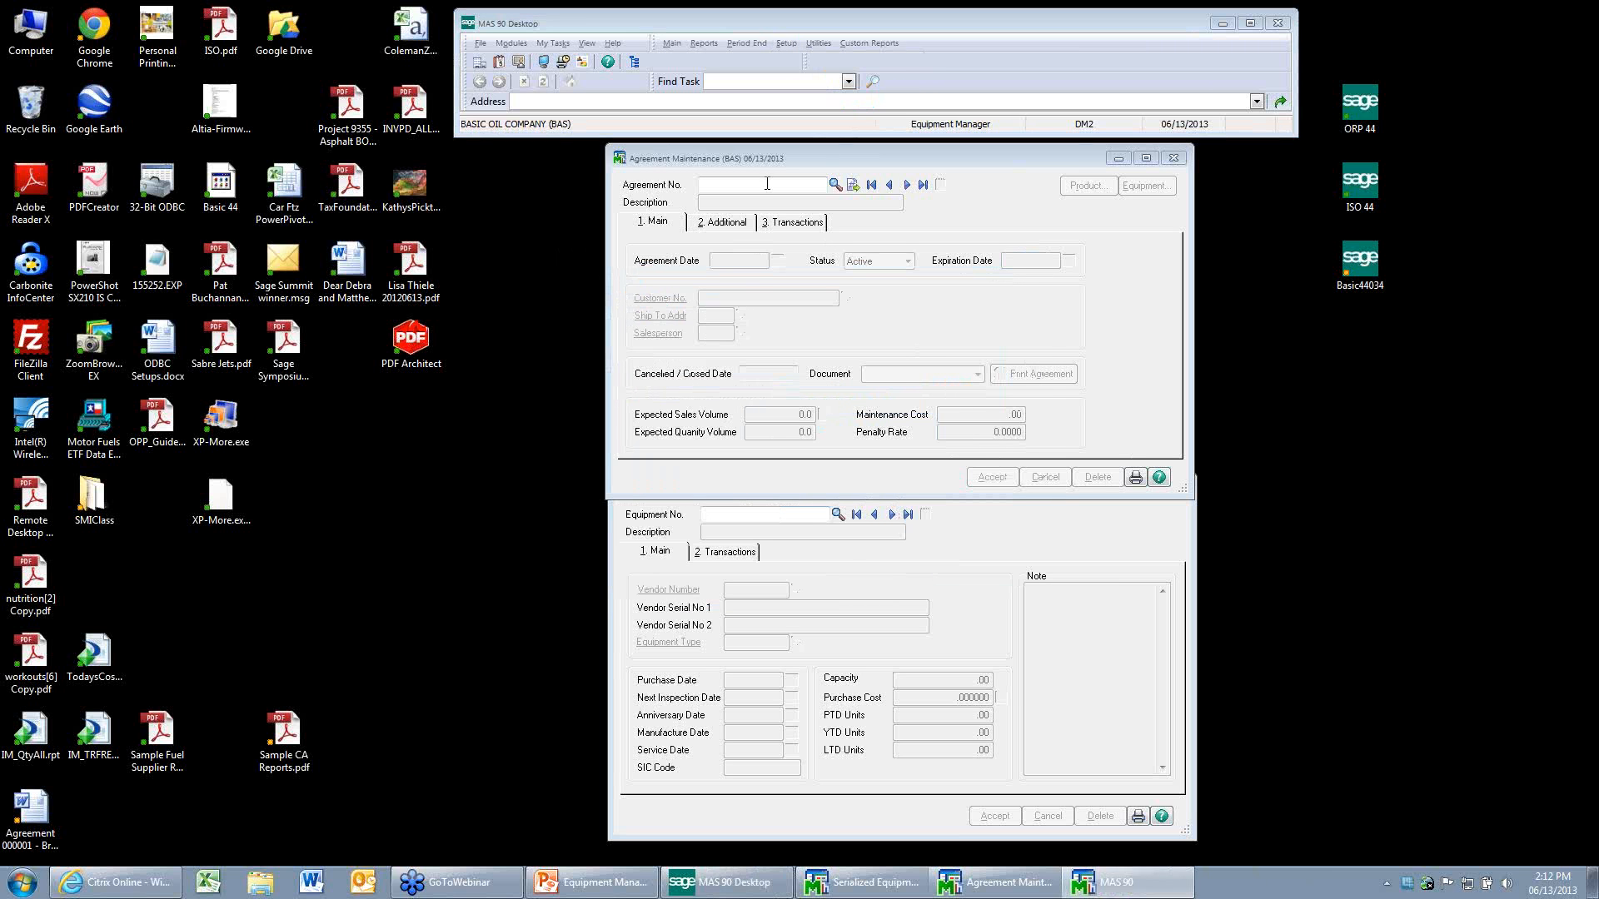
click(778, 329)
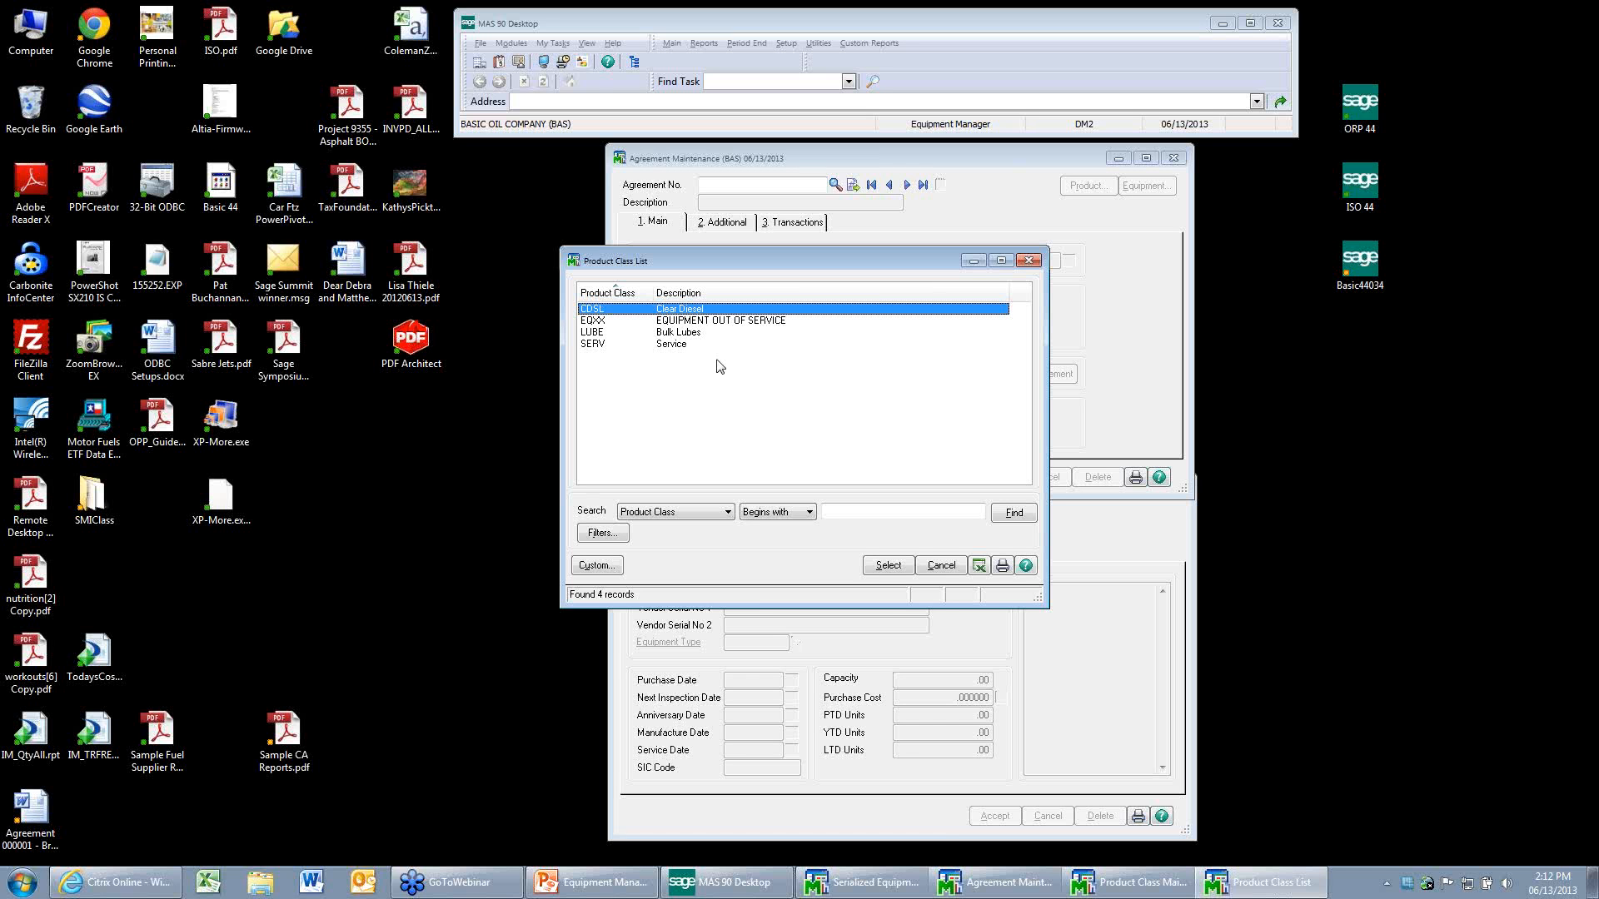
click(941, 565)
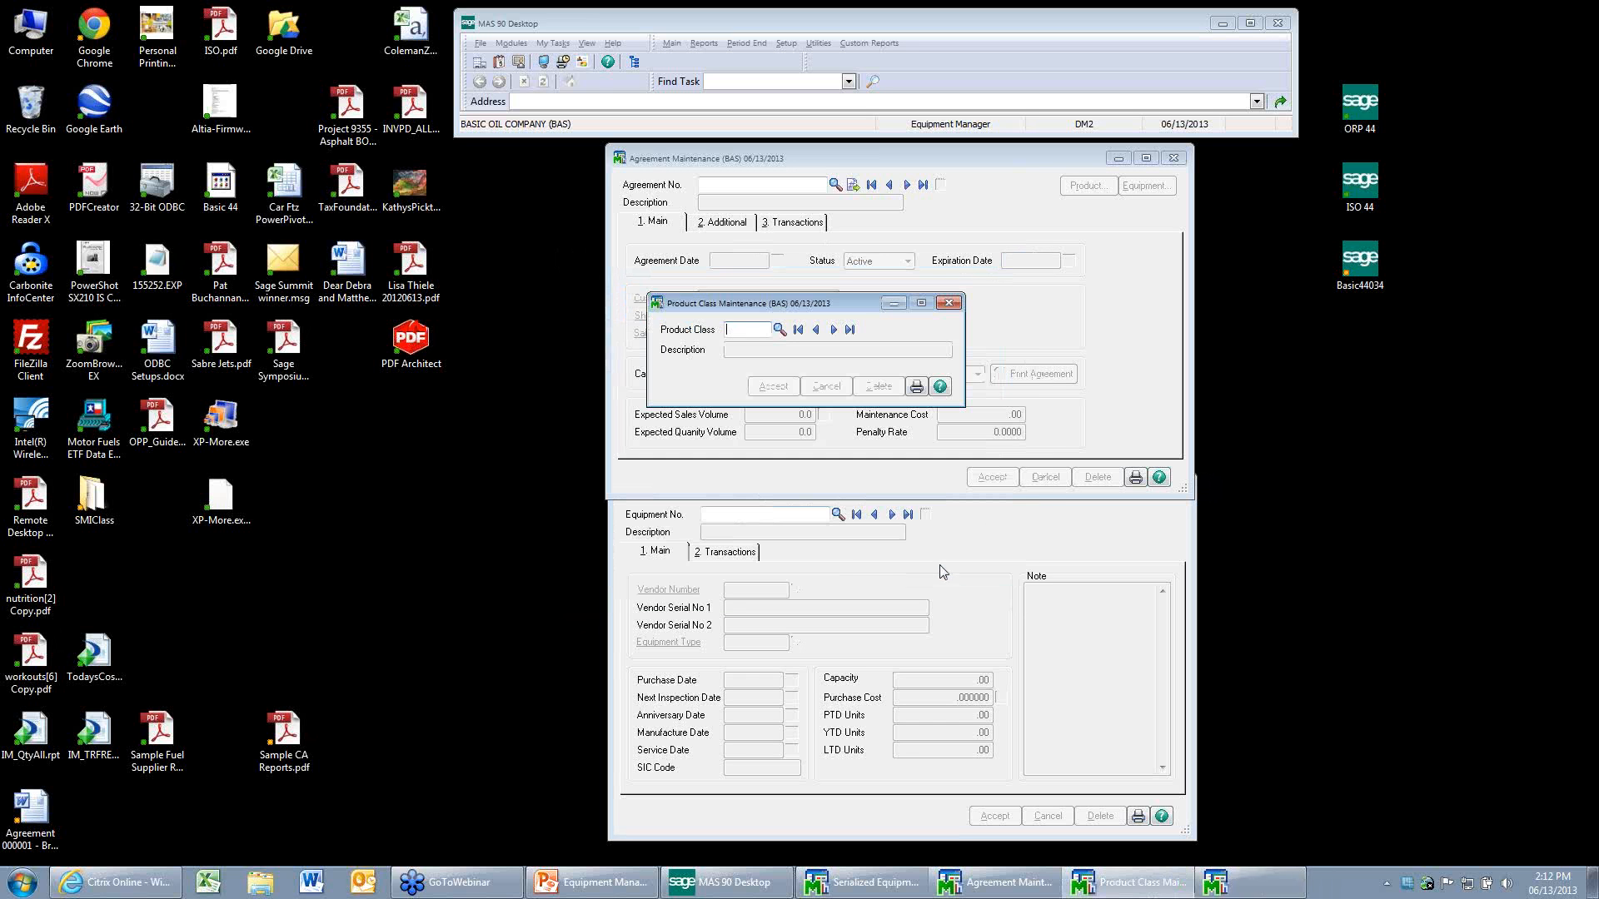
click(949, 303)
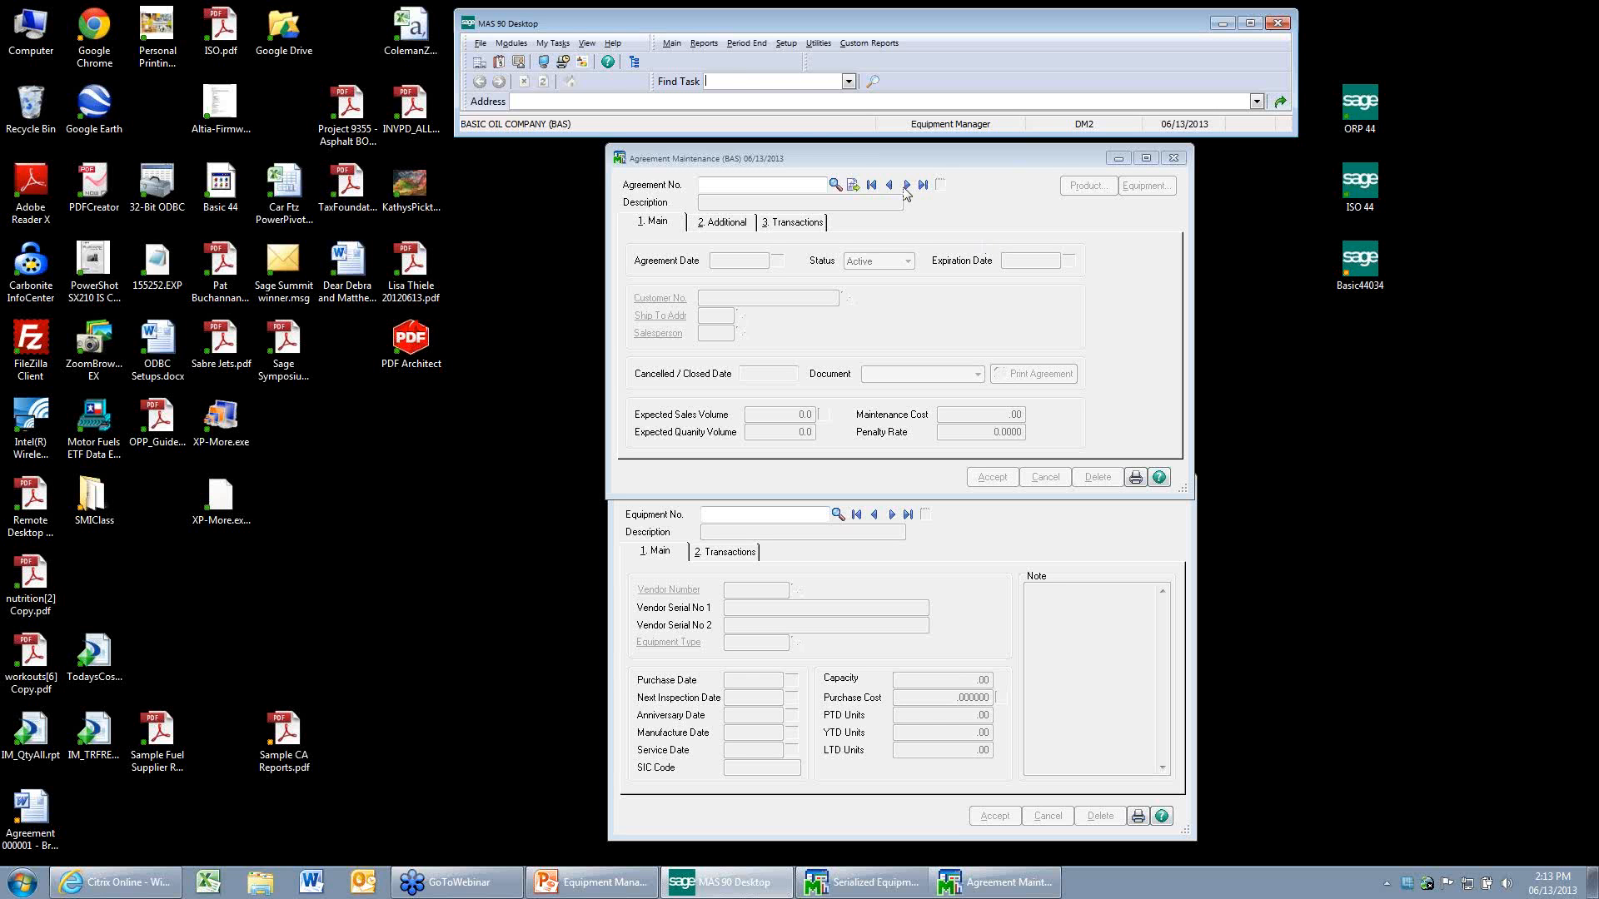
click(666, 49)
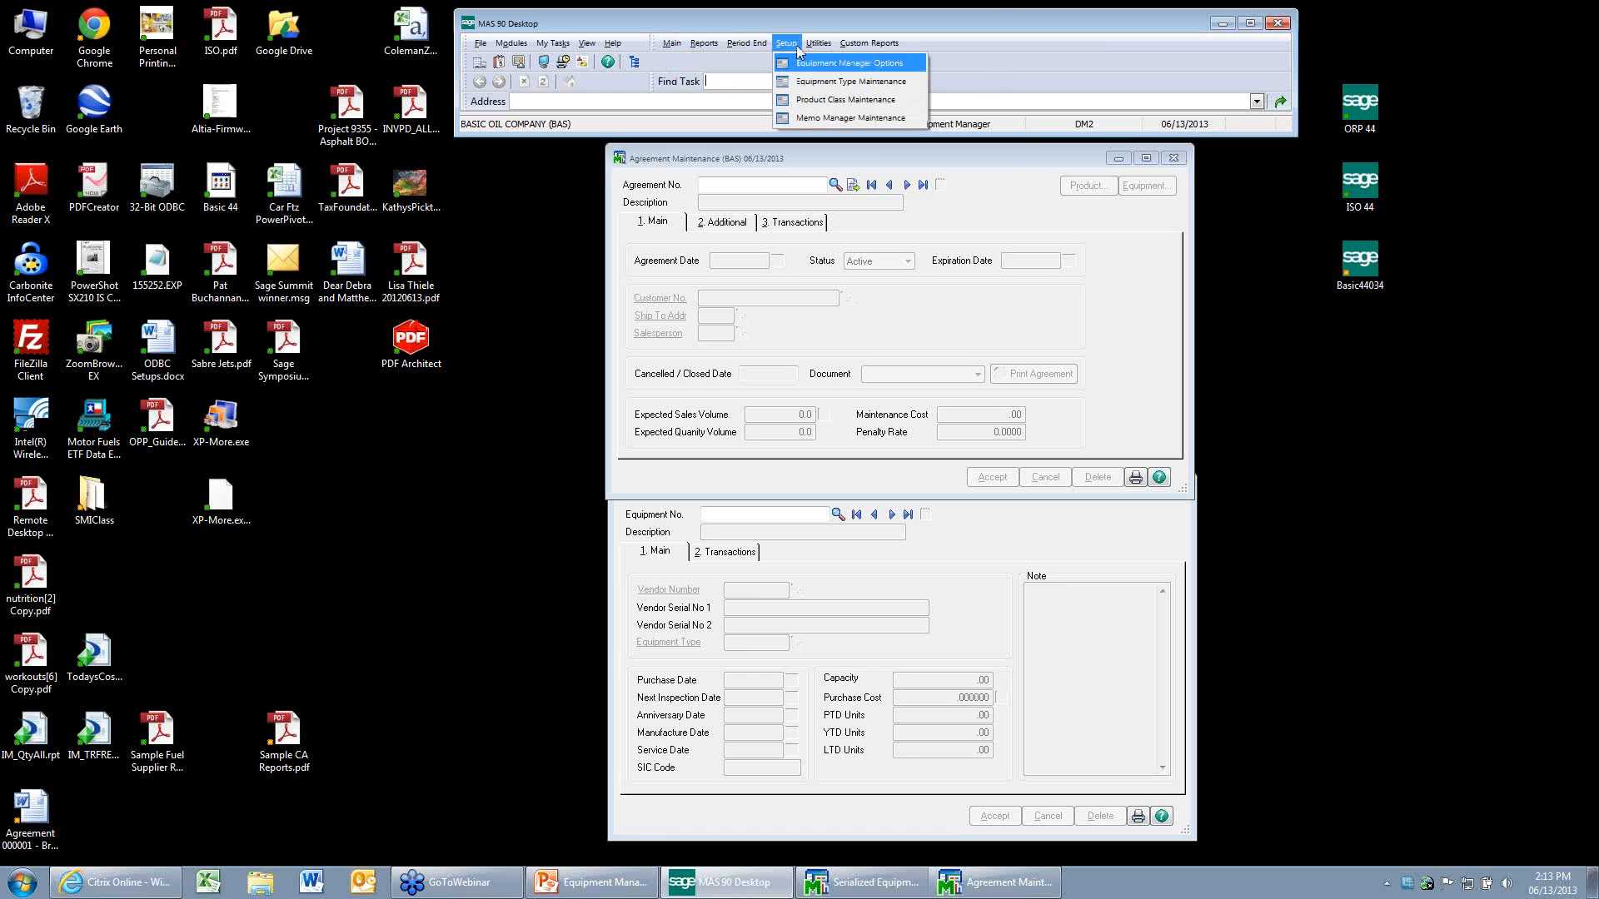
click(853, 22)
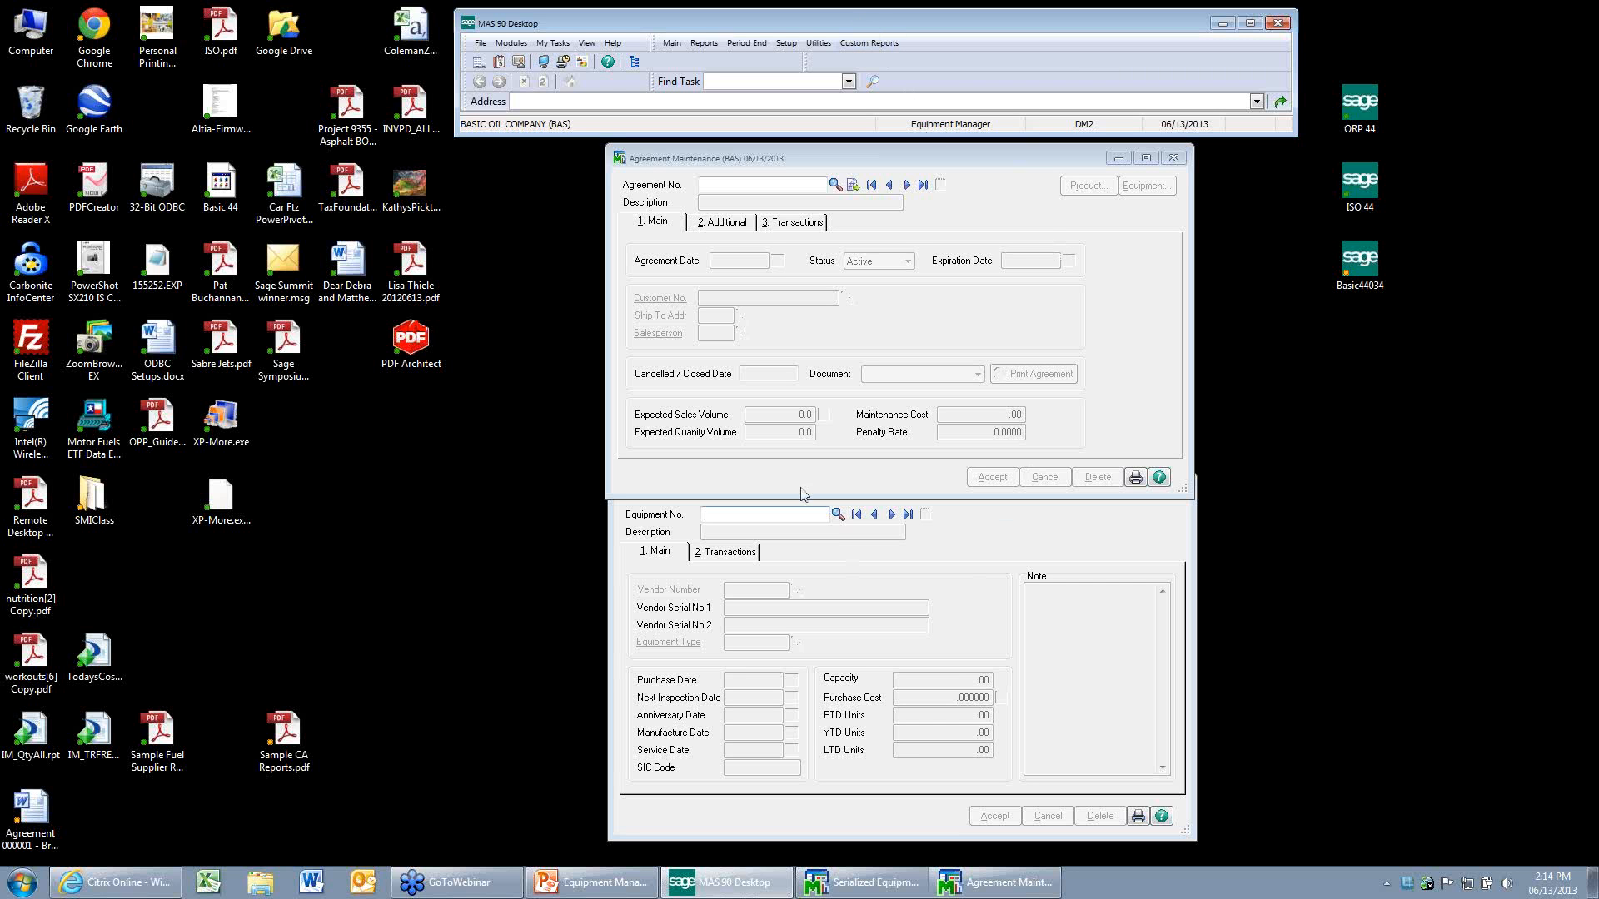
Create an agreement with the next available number, describe it as Lube, and assign the customer Green Ranch.
click(852, 185)
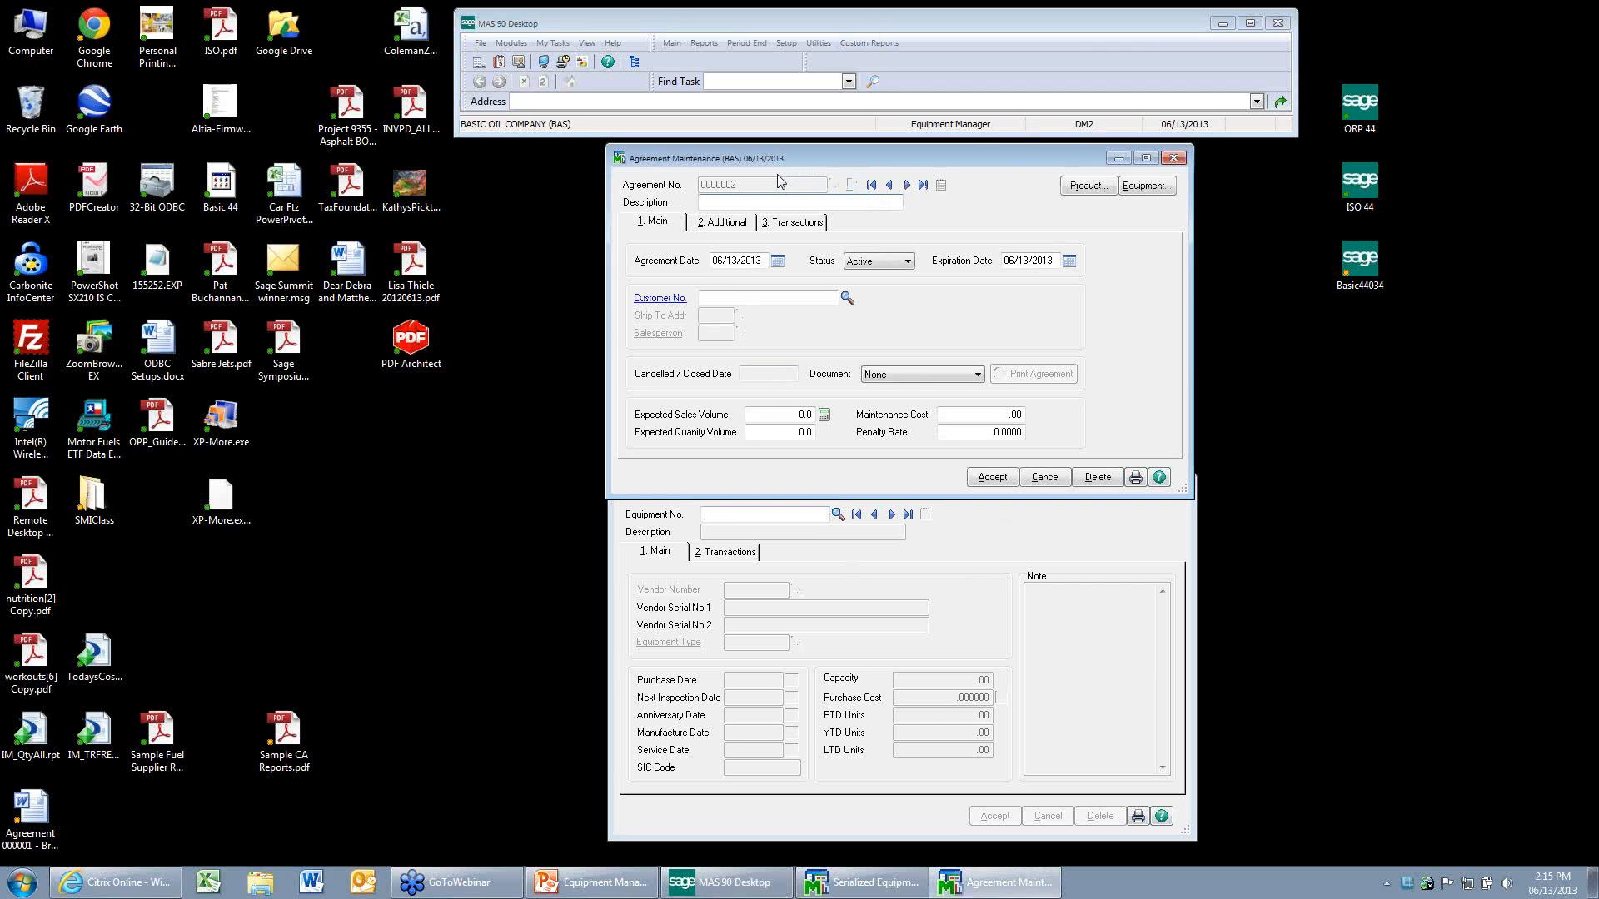
text(Lube)
key(Tab)
click(847, 299)
click(850, 321)
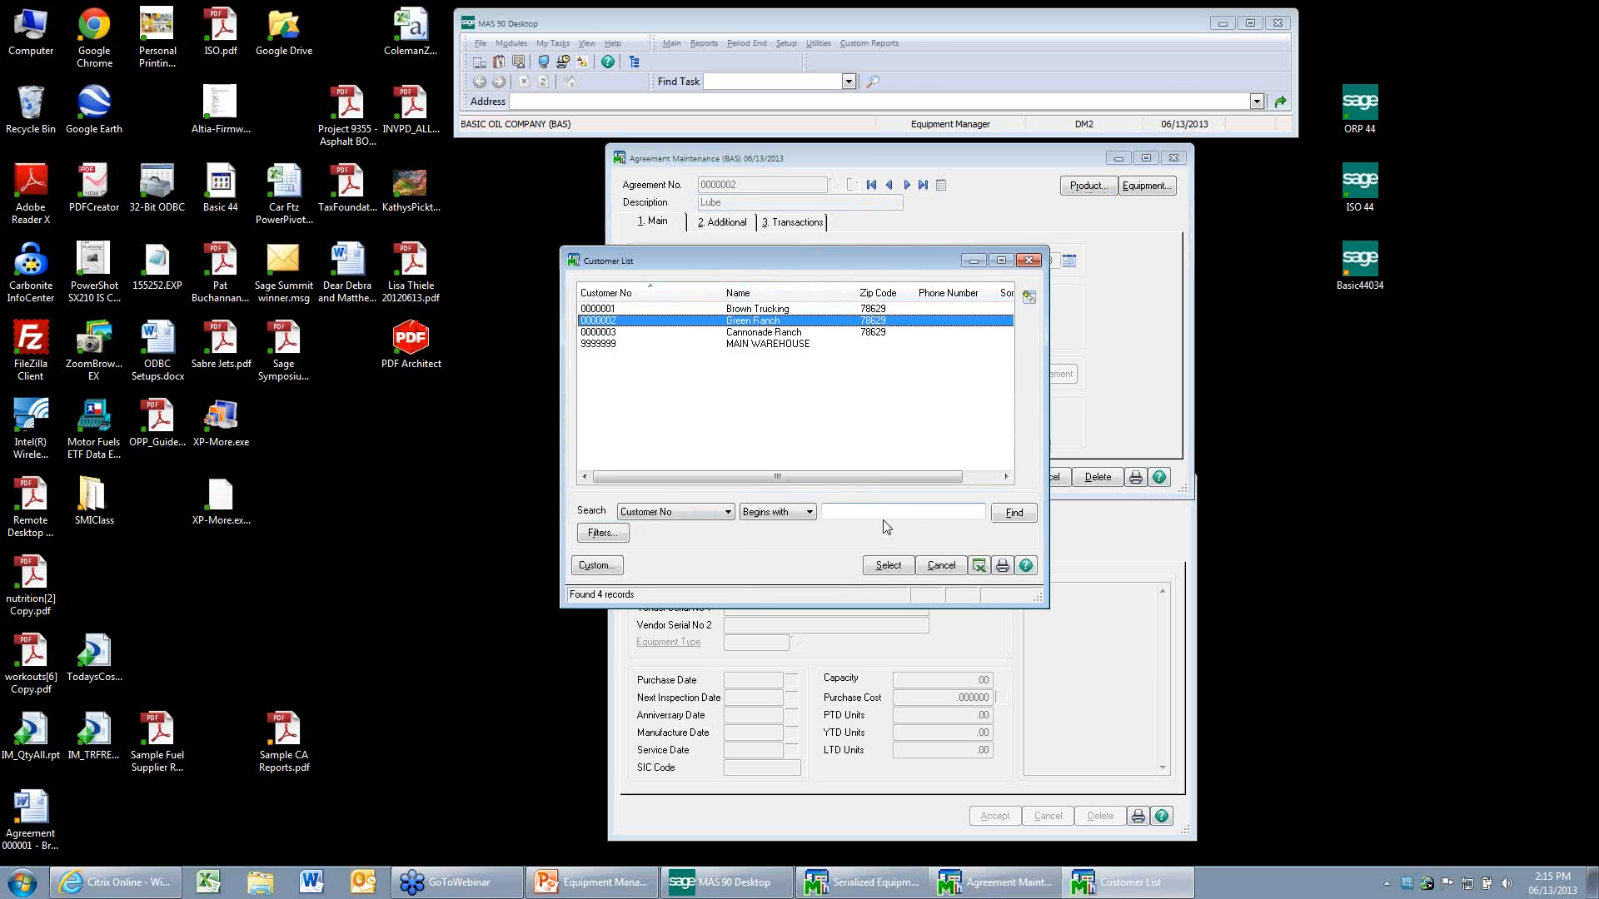
click(891, 566)
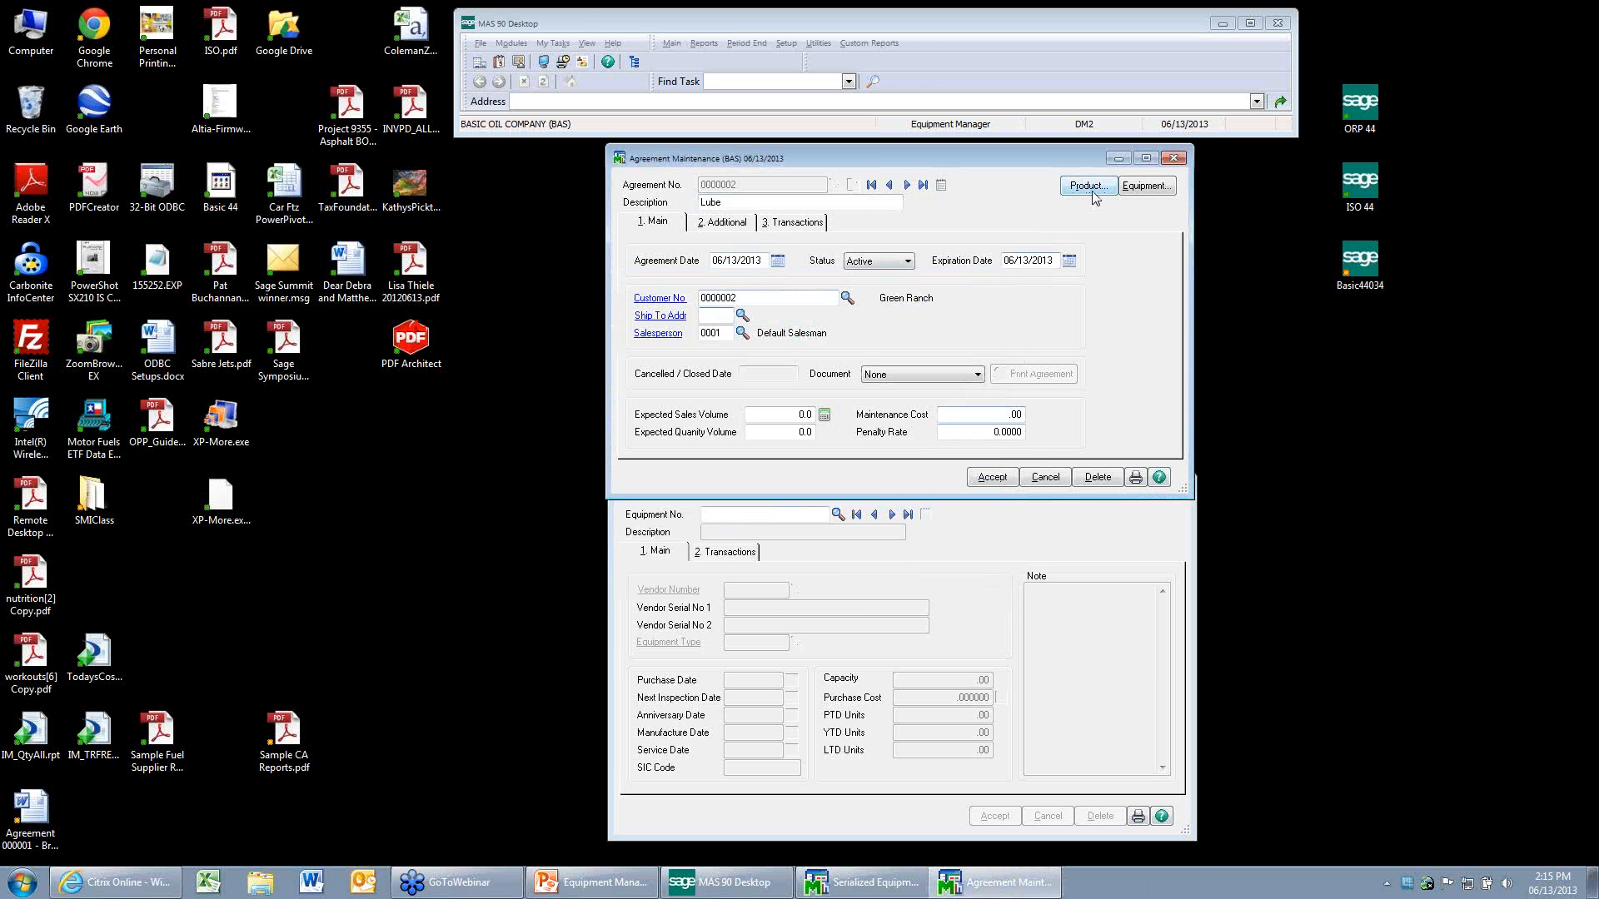
Add the LUBE product class to the new Lube agreement and accept the product list.
click(1087, 186)
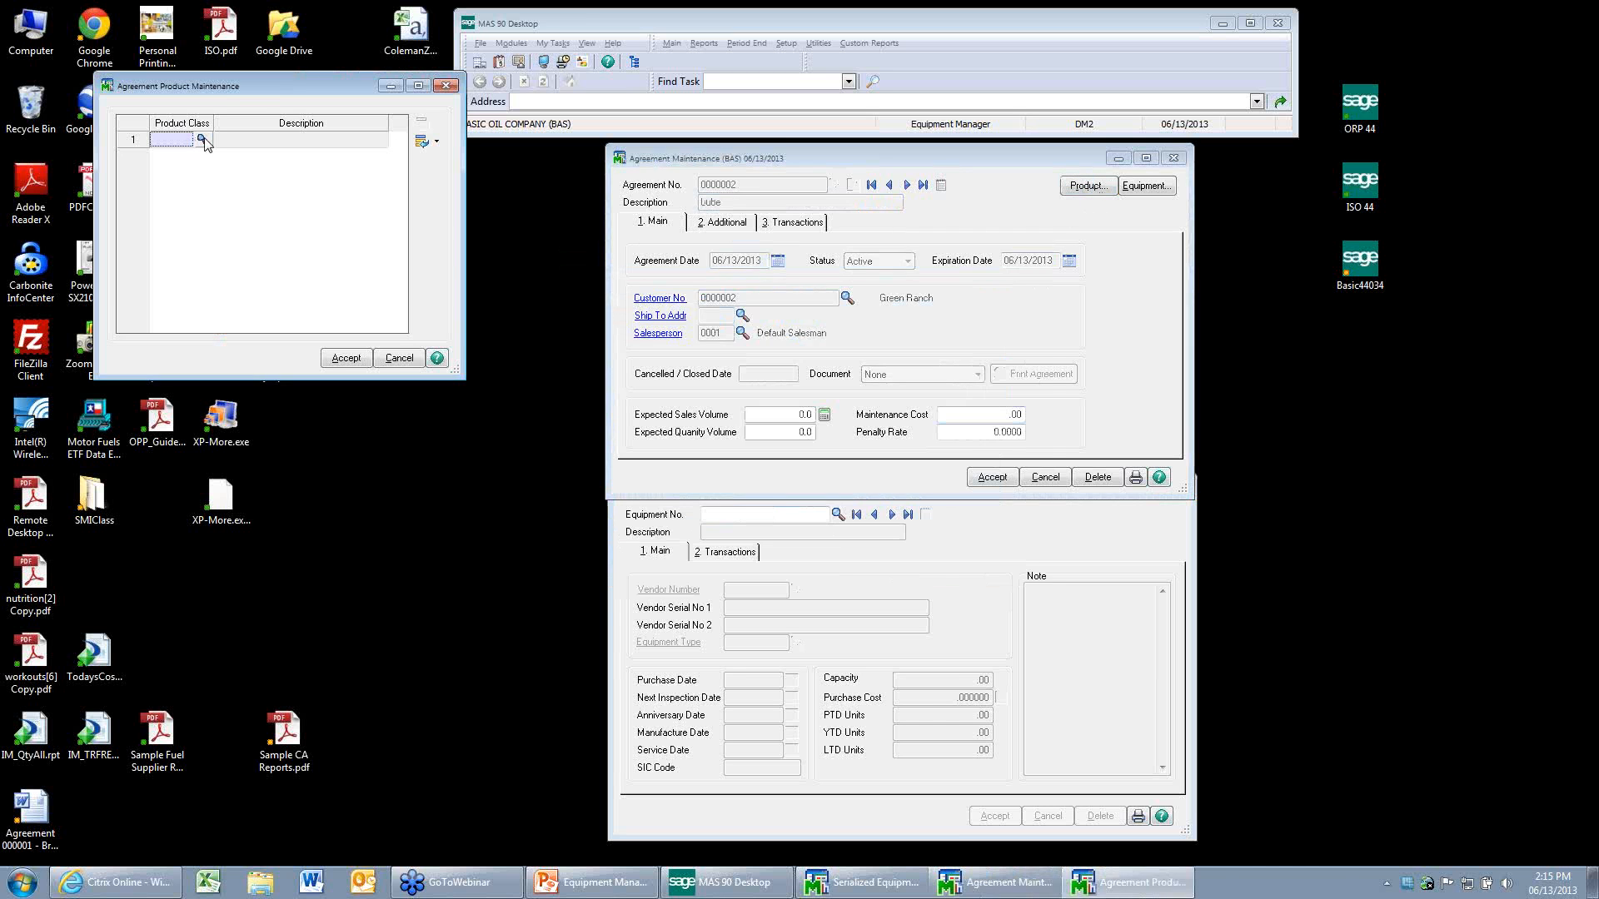
click(202, 140)
click(699, 335)
click(885, 566)
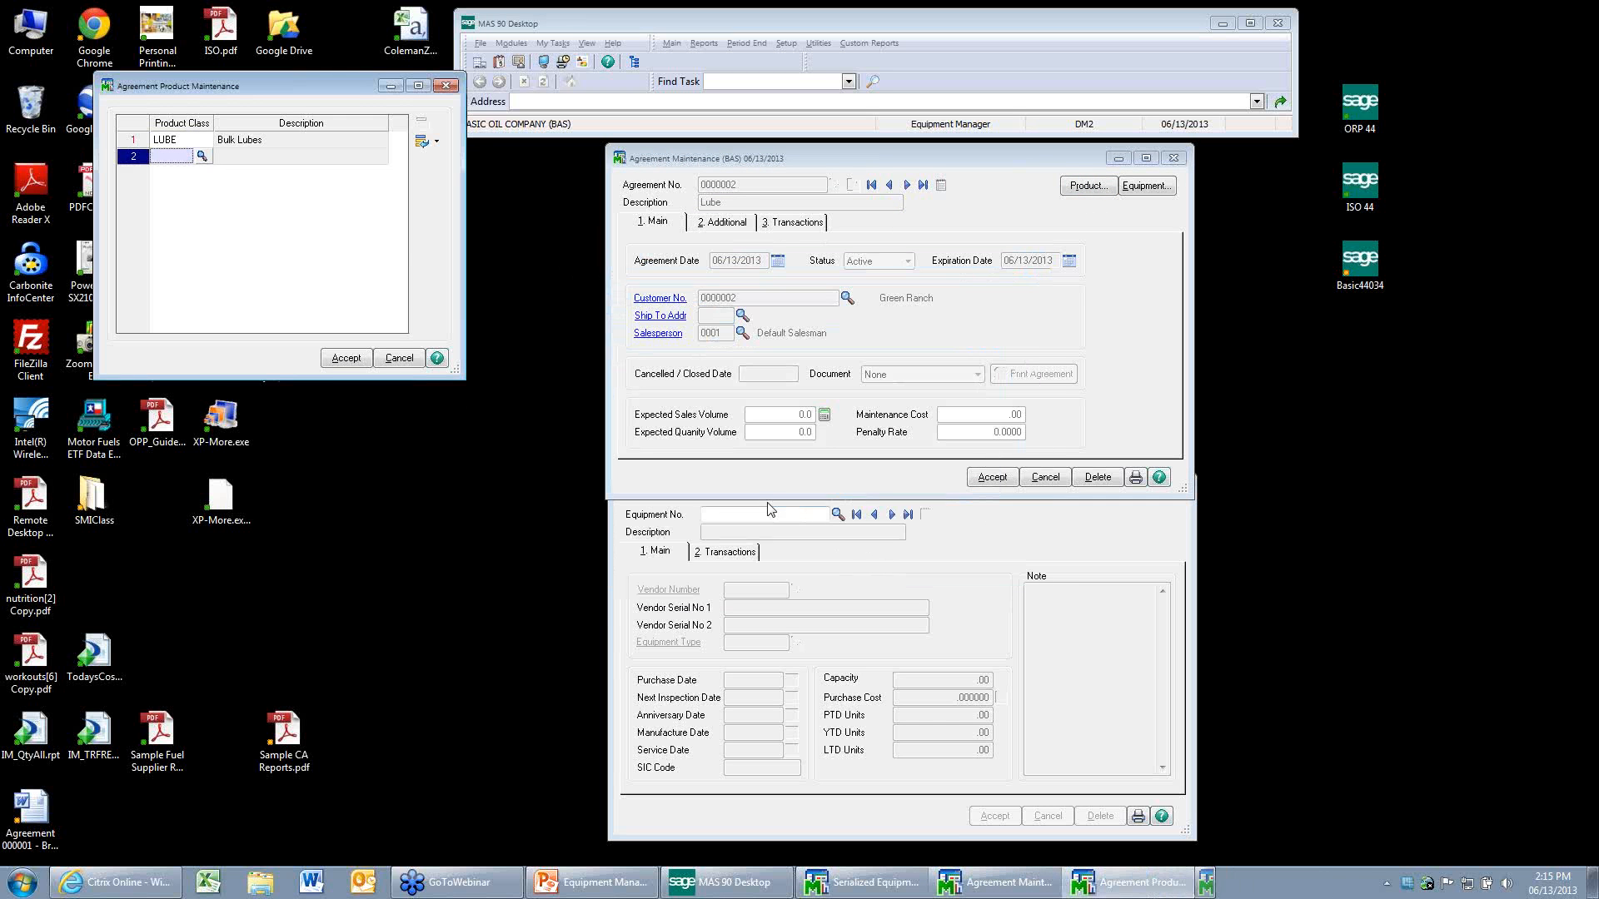
click(346, 358)
Save the Lube agreement and try to add equipment TANK-250-0001 to its equipment list.
click(1164, 190)
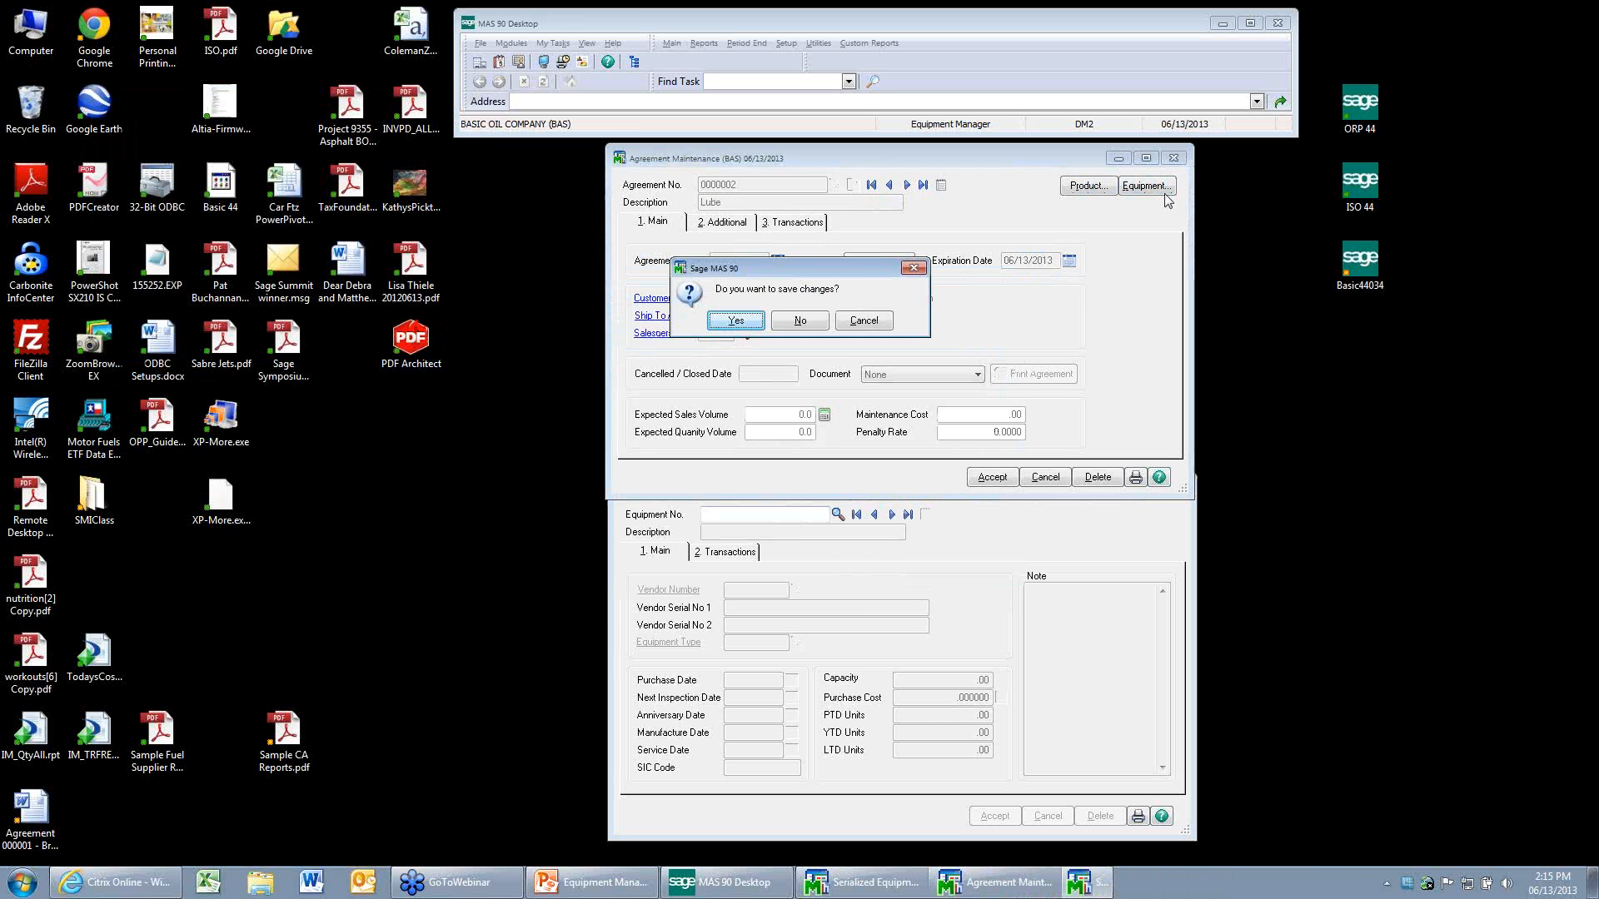
click(735, 321)
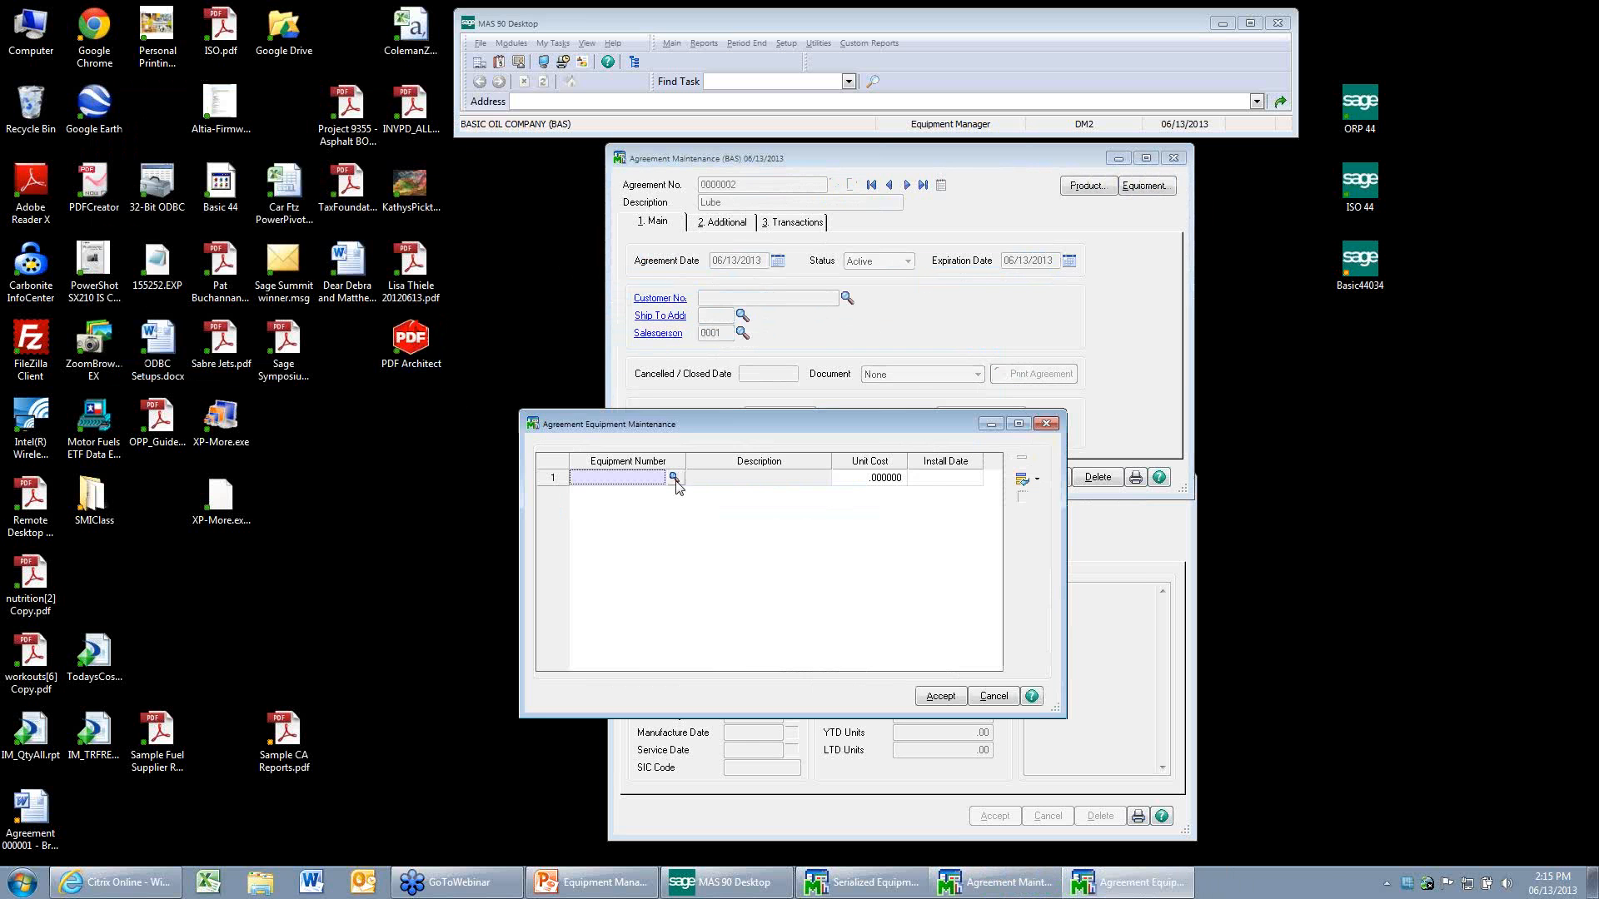
click(673, 478)
click(883, 414)
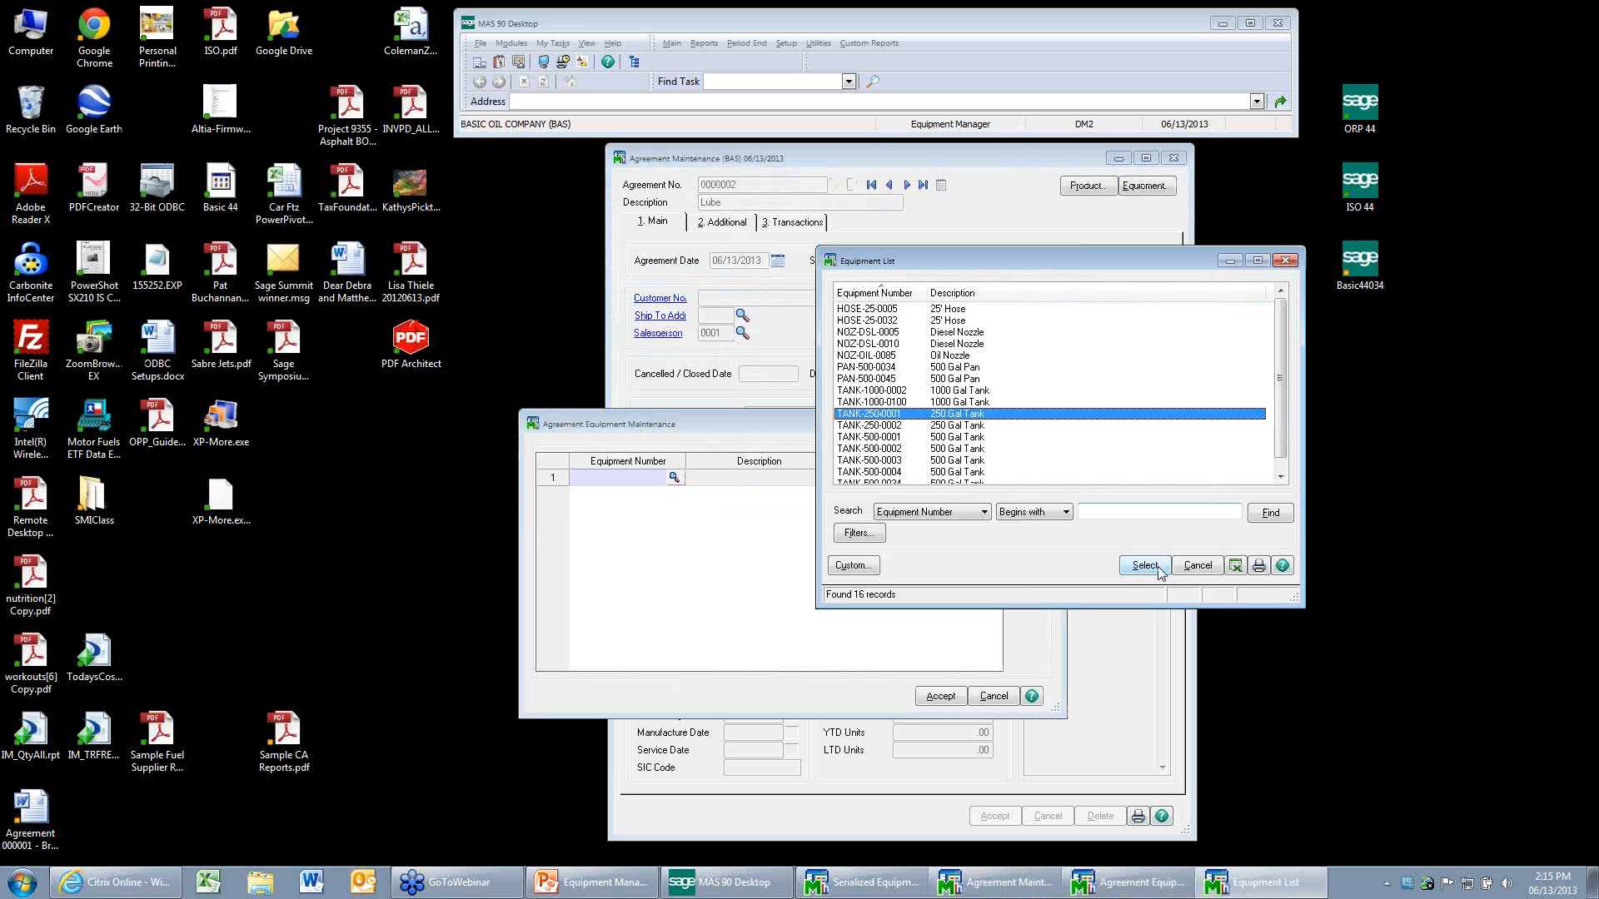
click(1158, 568)
click(804, 324)
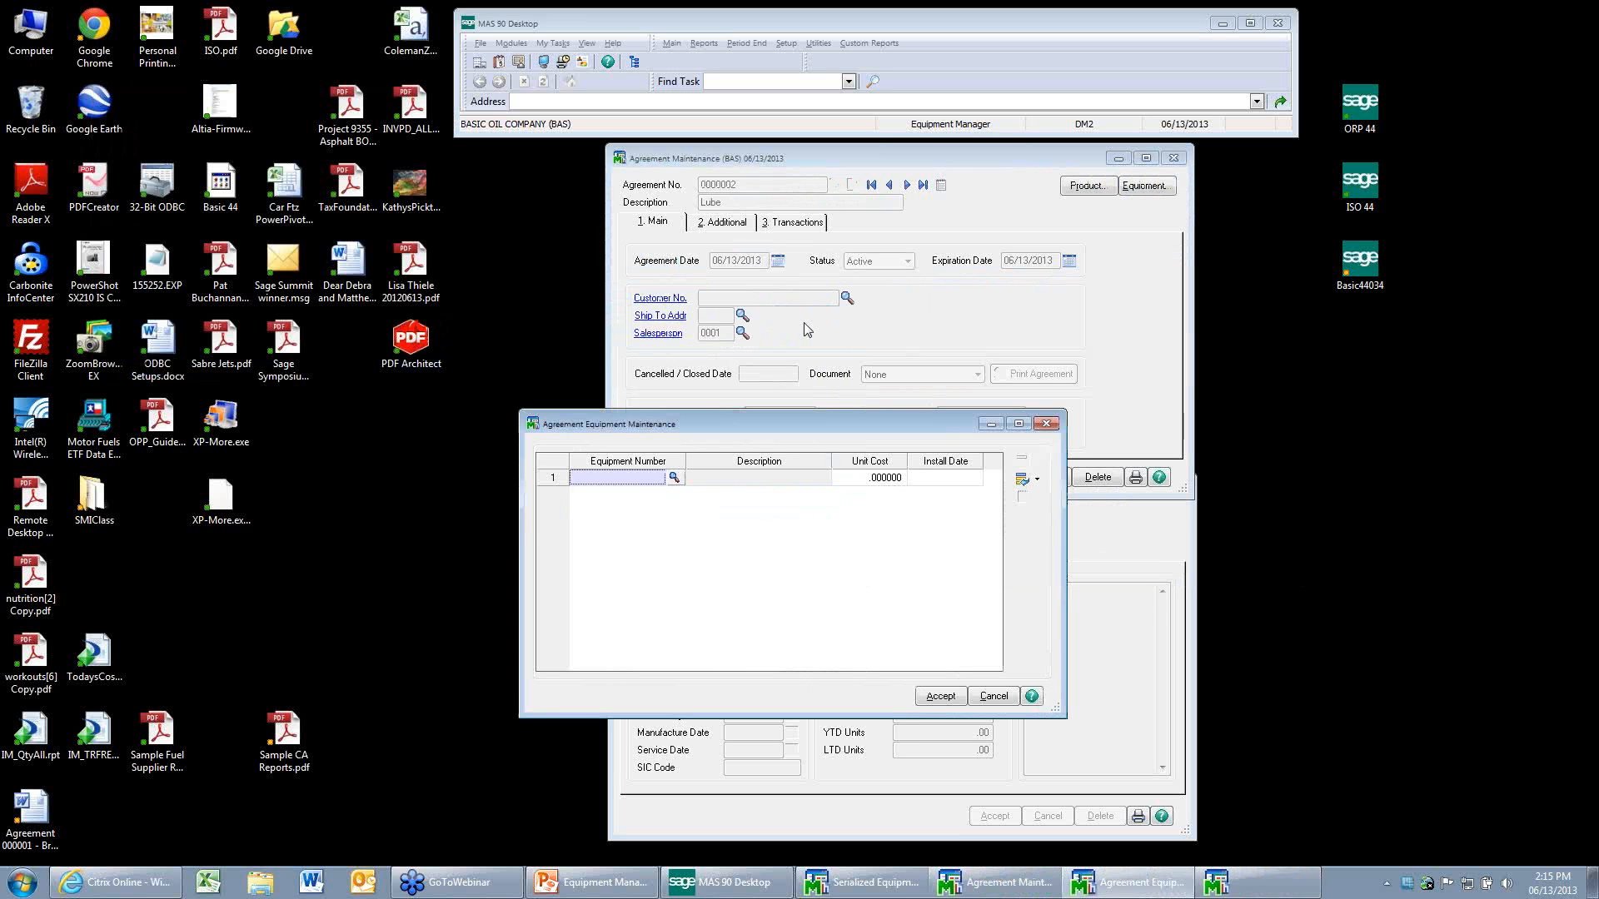
Open a second Agreement Maintenance window, browse to the MAIN agreement, and show its transactions.
click(669, 44)
click(698, 84)
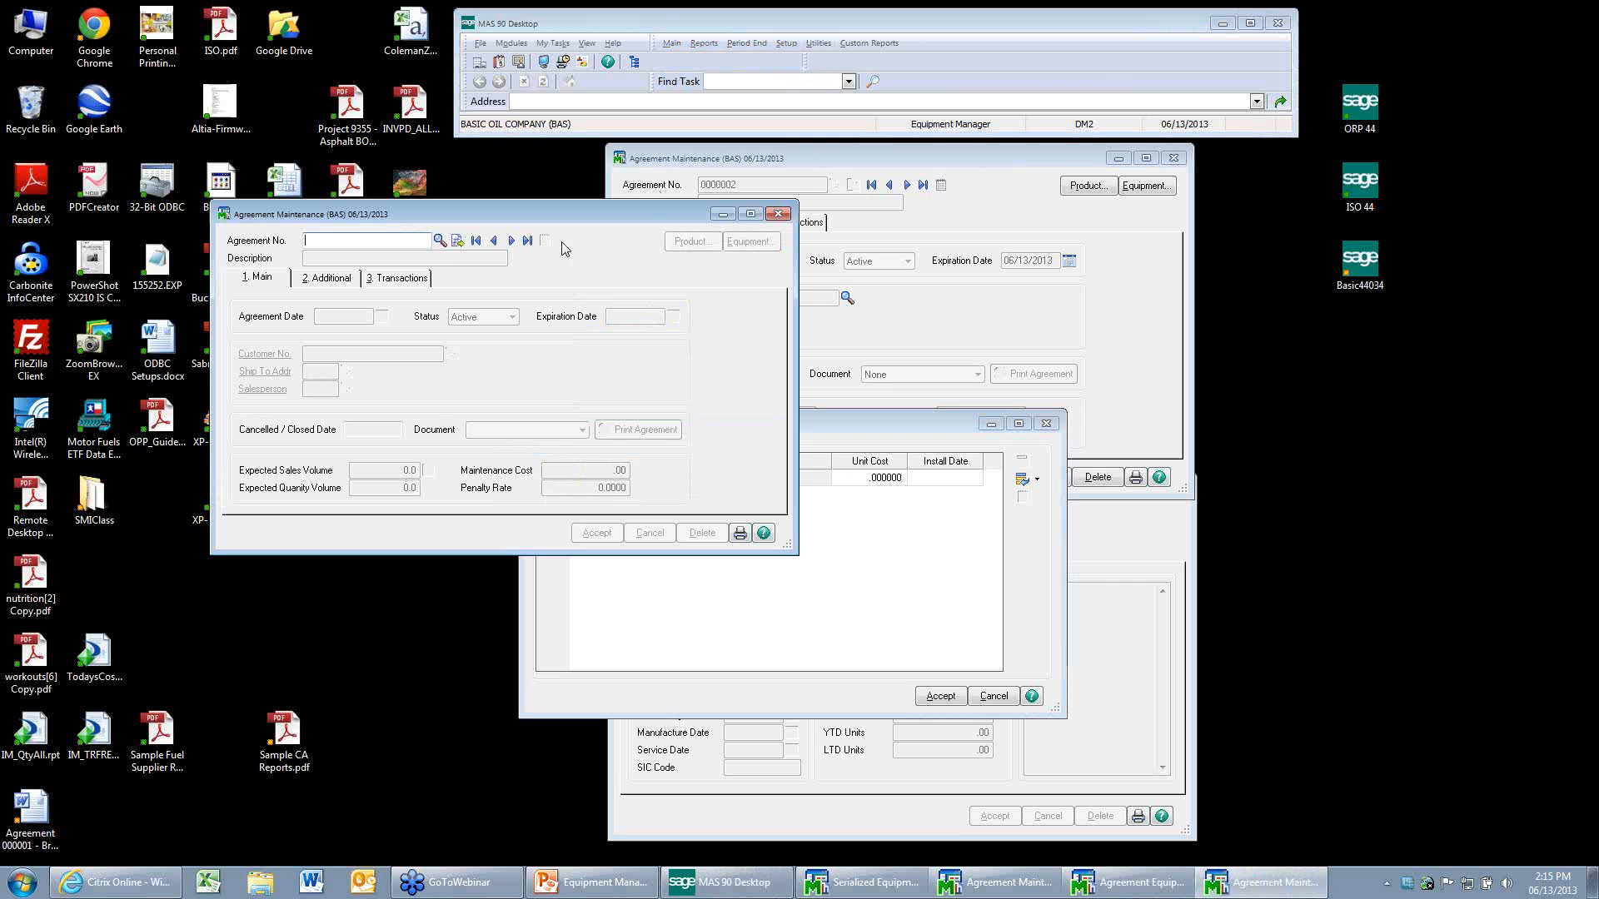
click(510, 242)
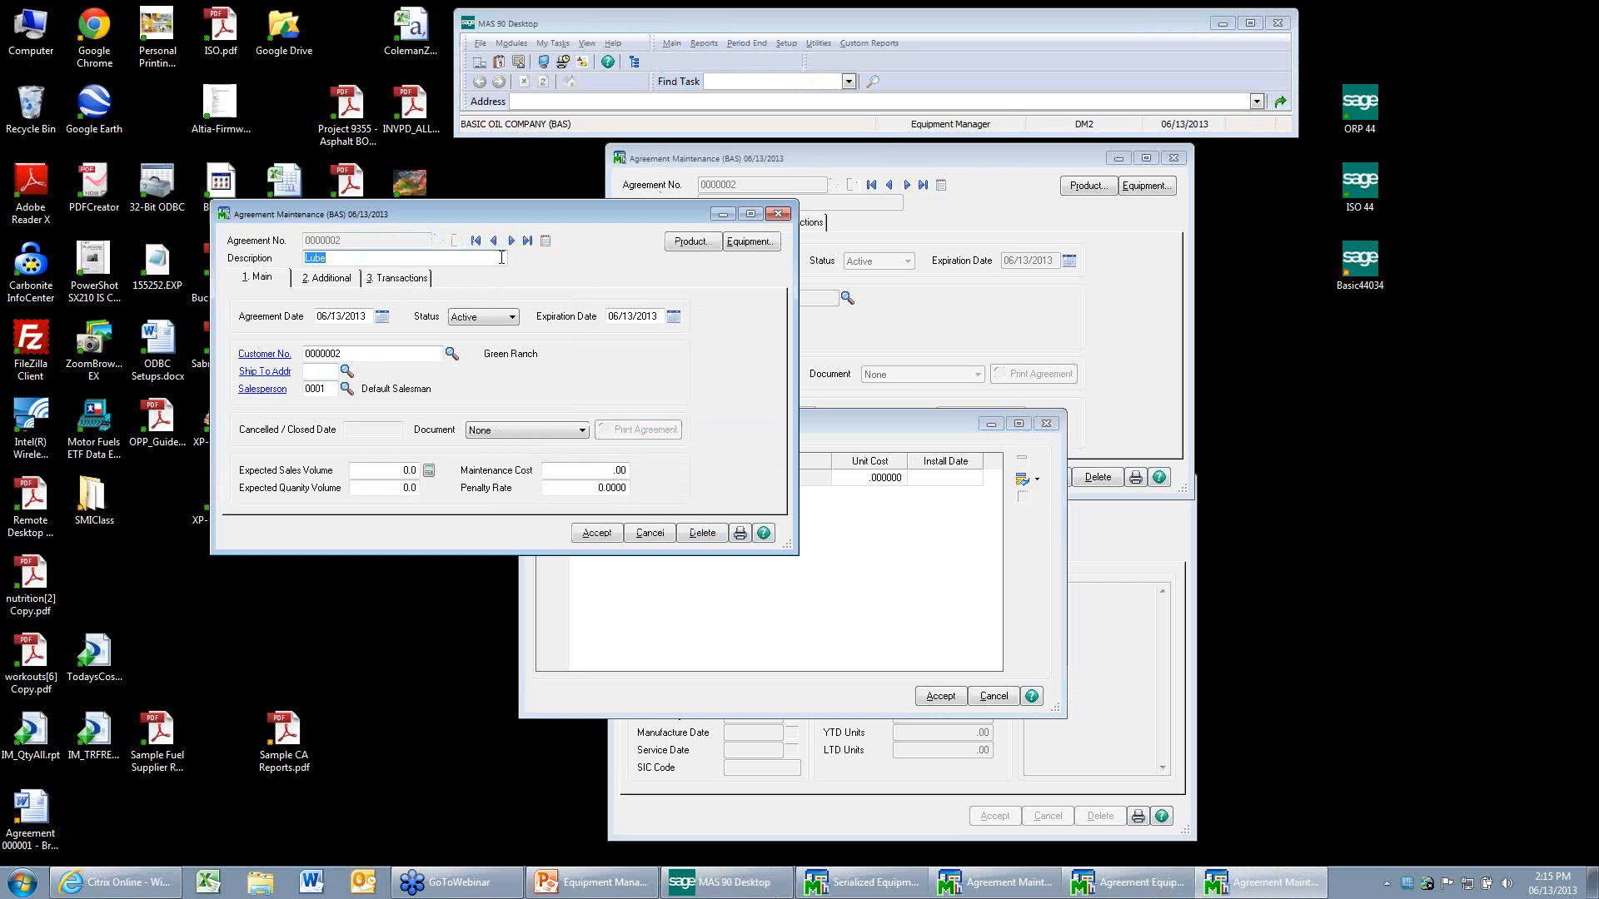
click(511, 240)
click(393, 279)
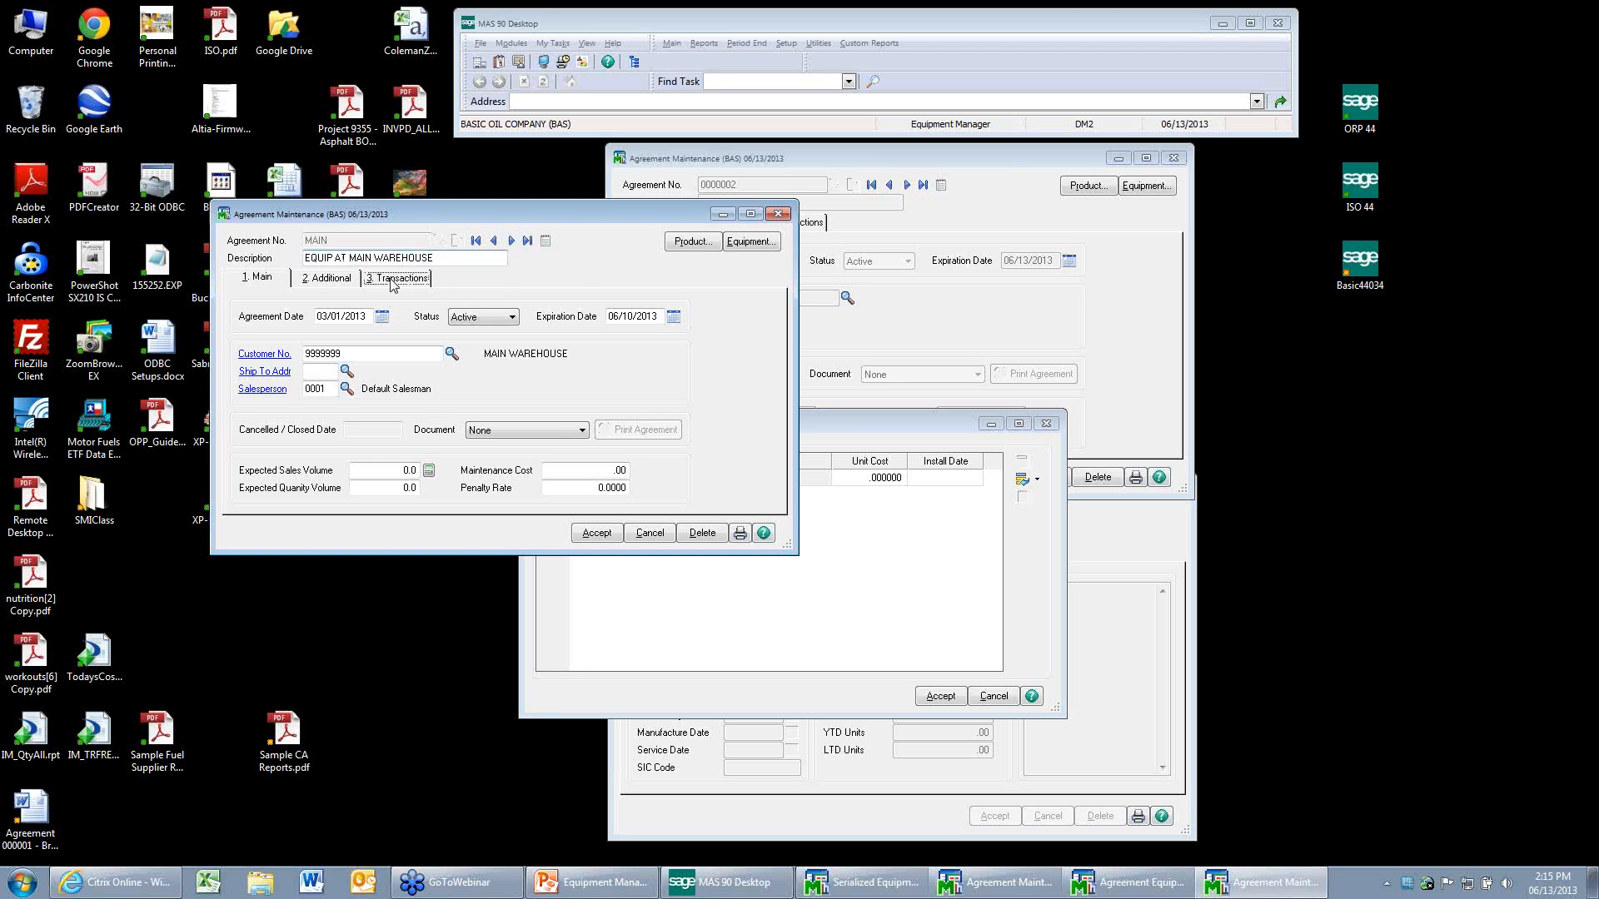
Remove equipment TANK-250-0001 from the MAIN agreement's equipment list.
click(748, 241)
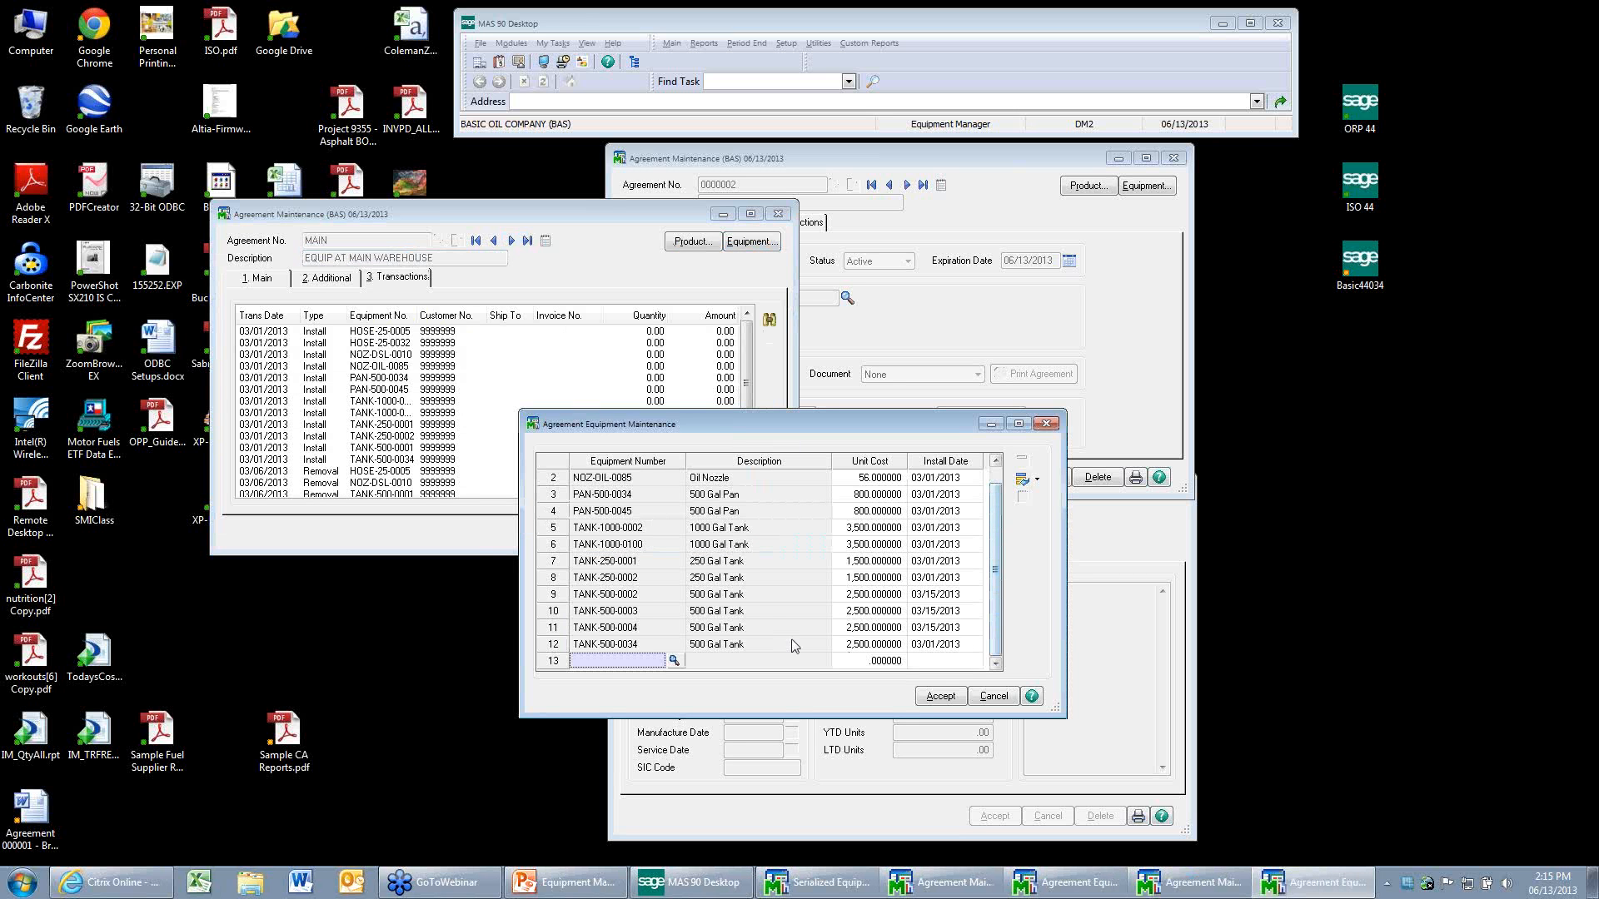
click(638, 563)
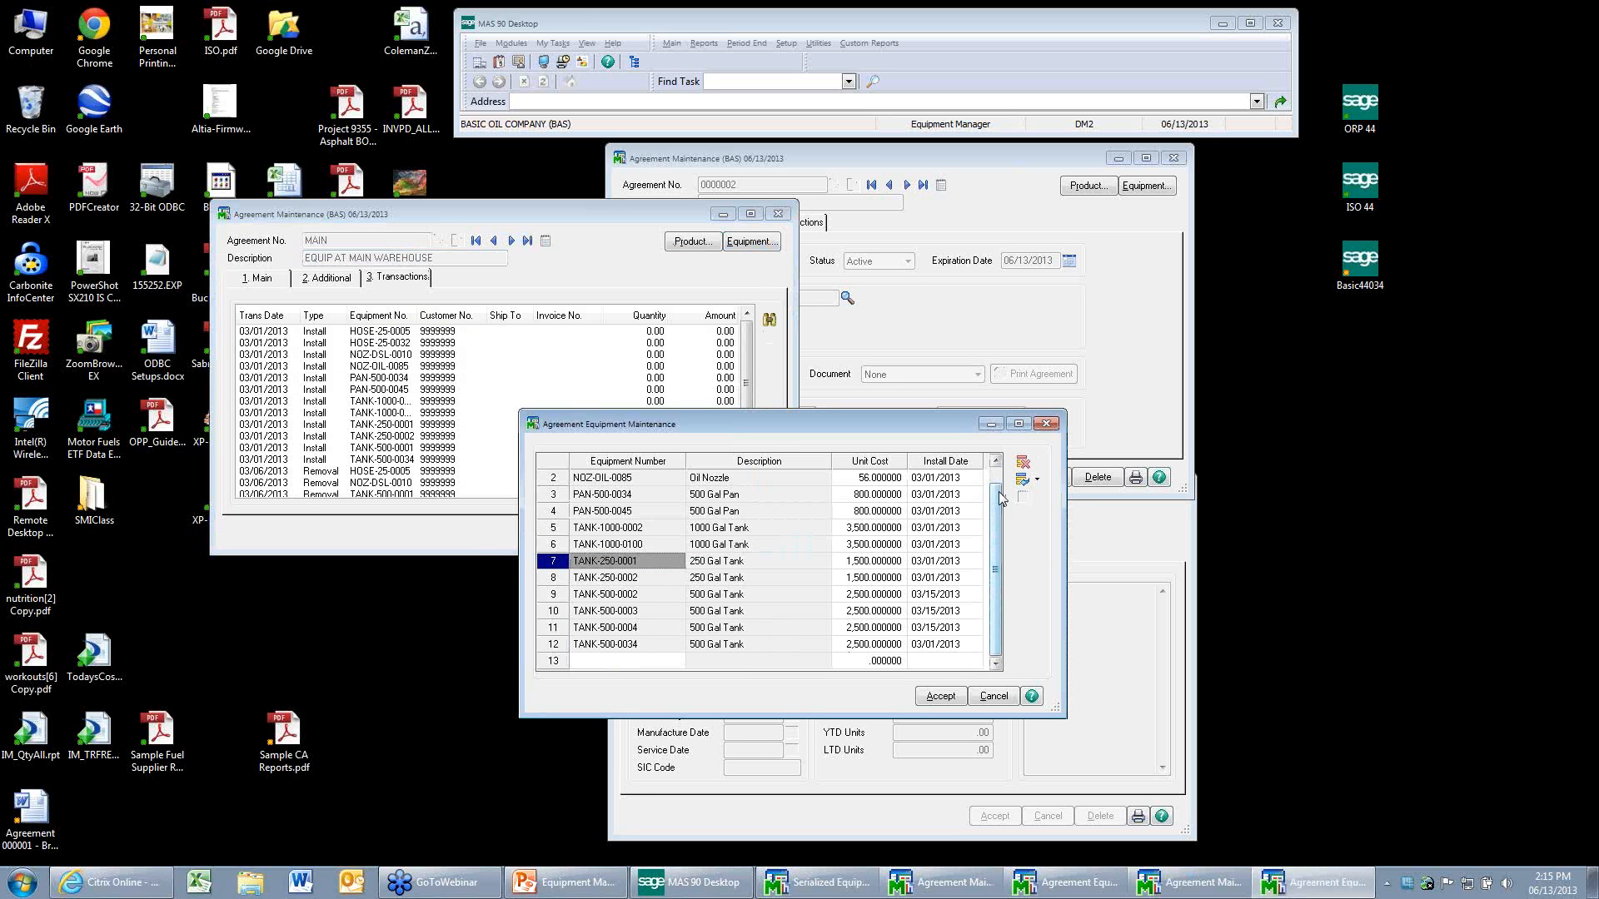
click(1022, 462)
click(773, 322)
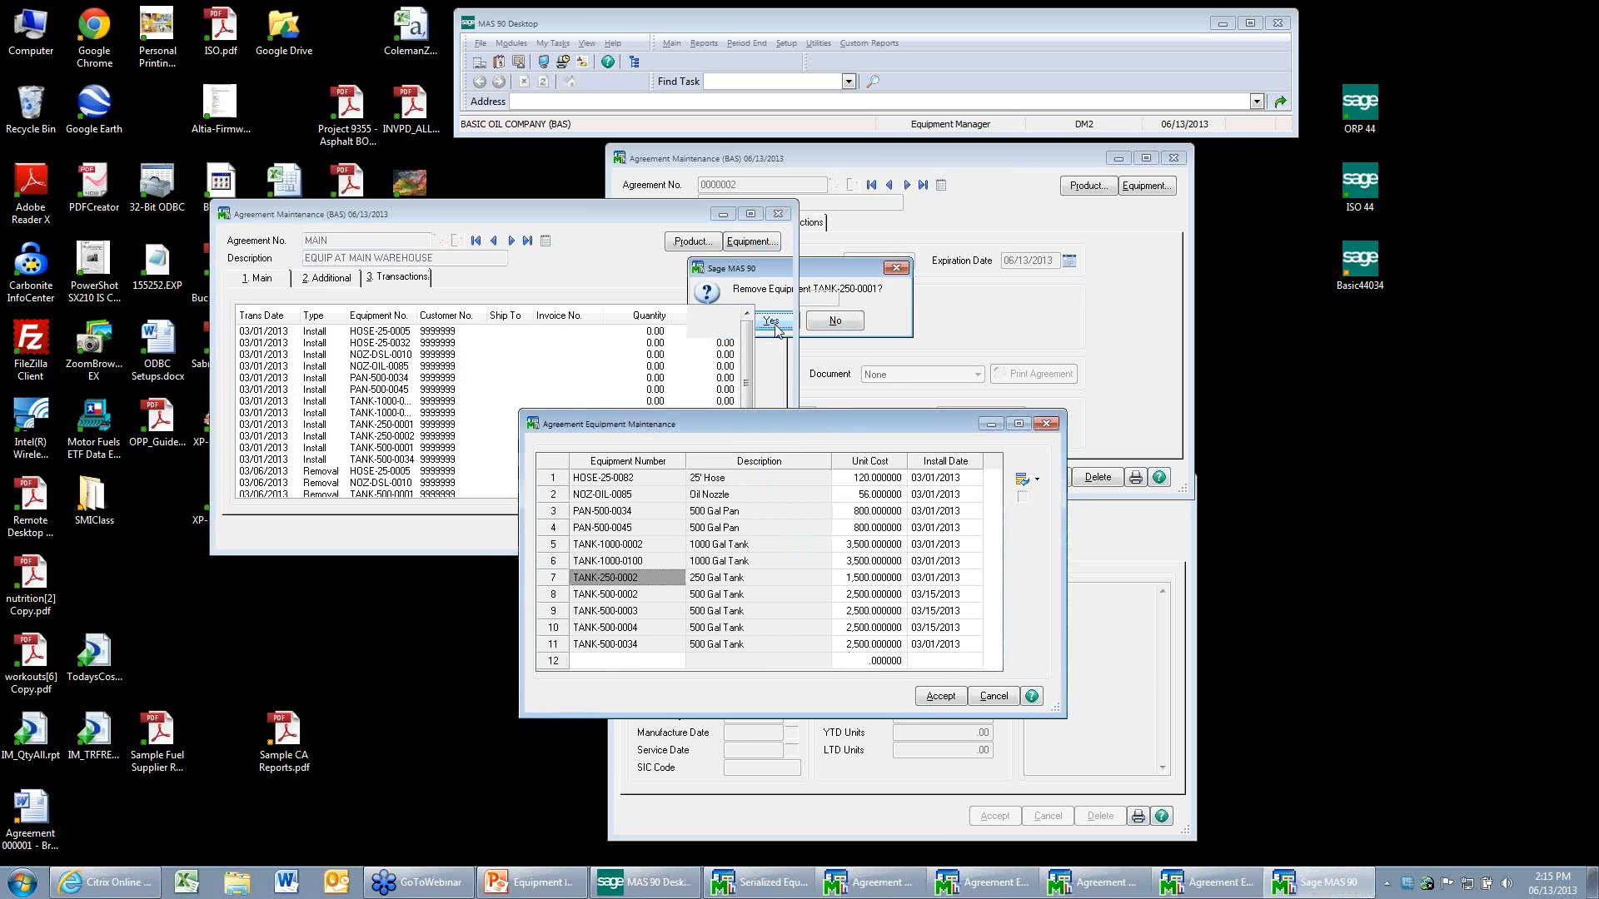
Remove HOSE-25-0032 and NOZ-OIL-0085 from the MAIN agreement's equipment and accept the list.
click(634, 480)
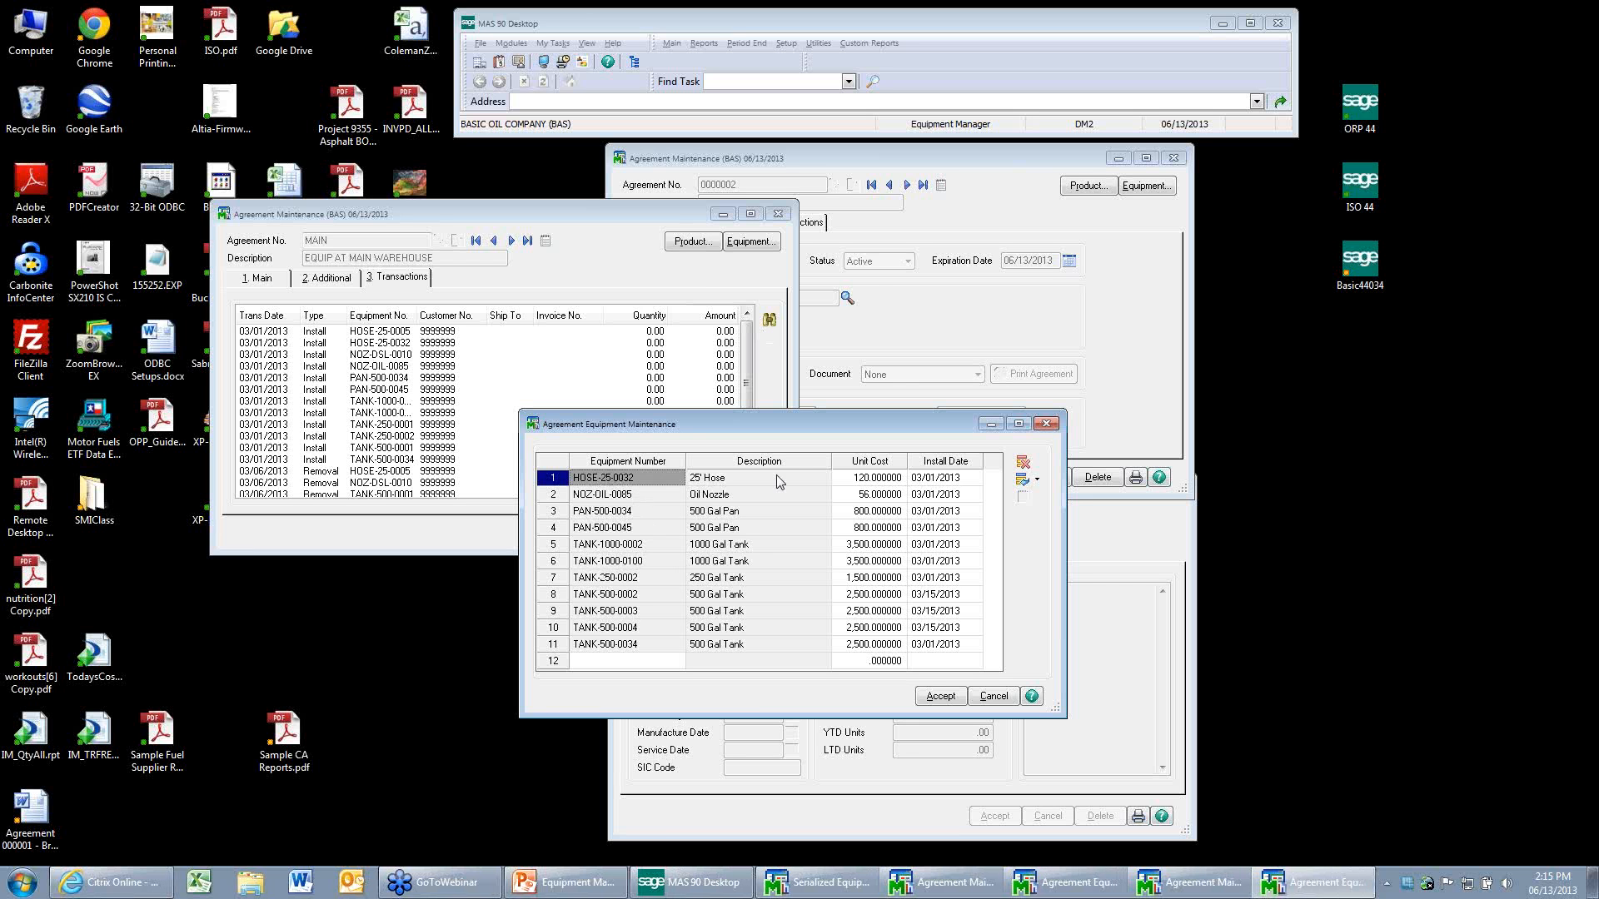
click(1022, 462)
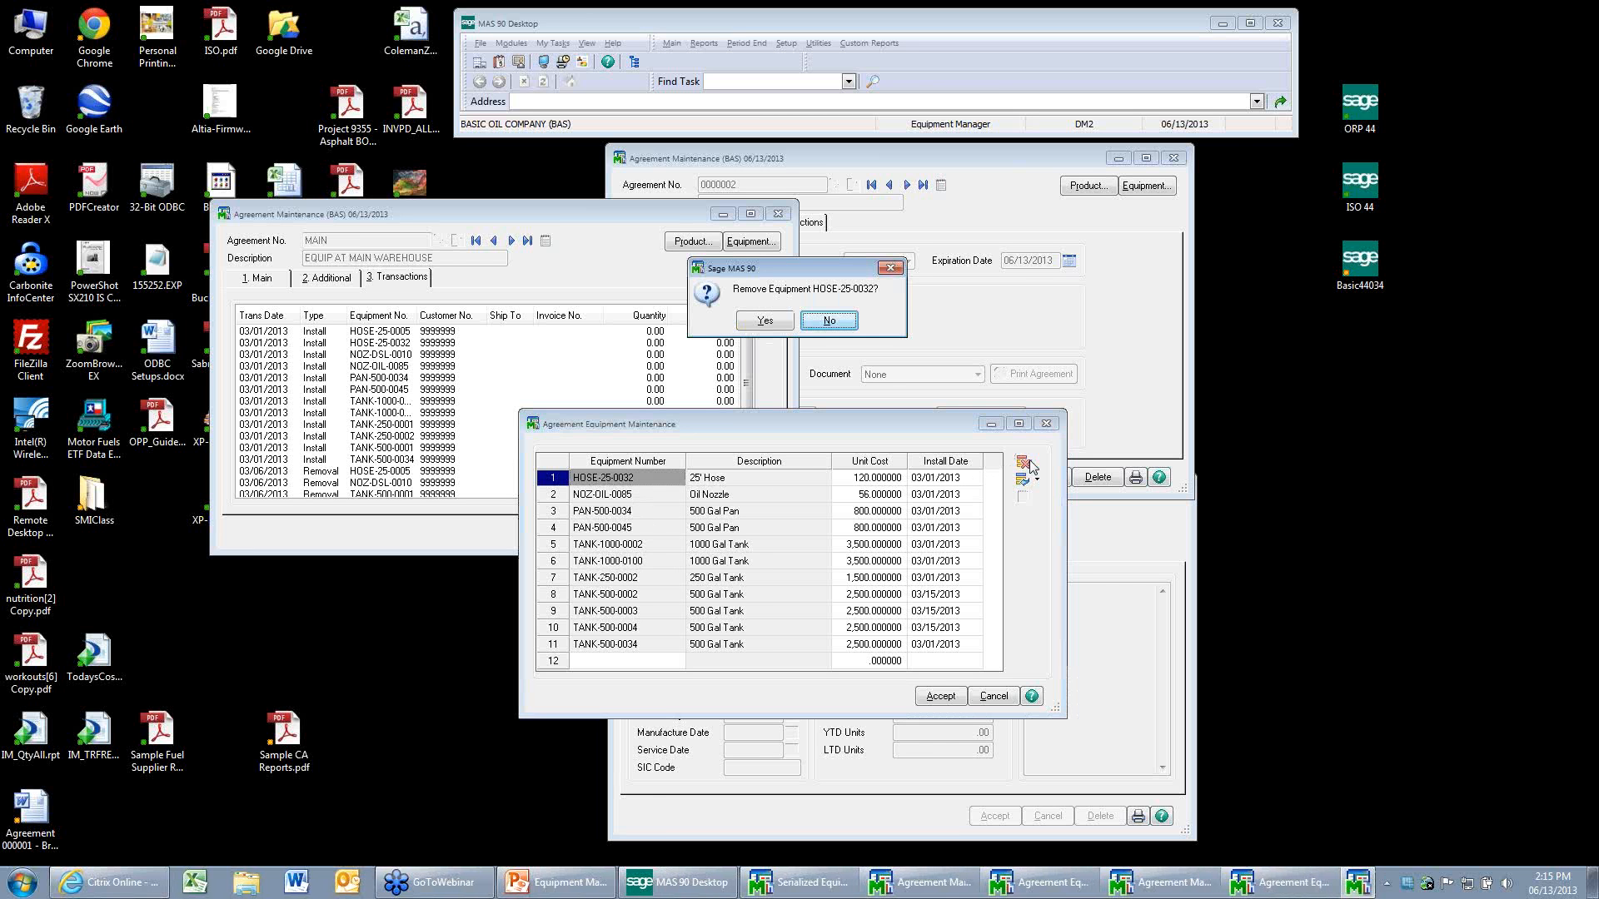
click(773, 323)
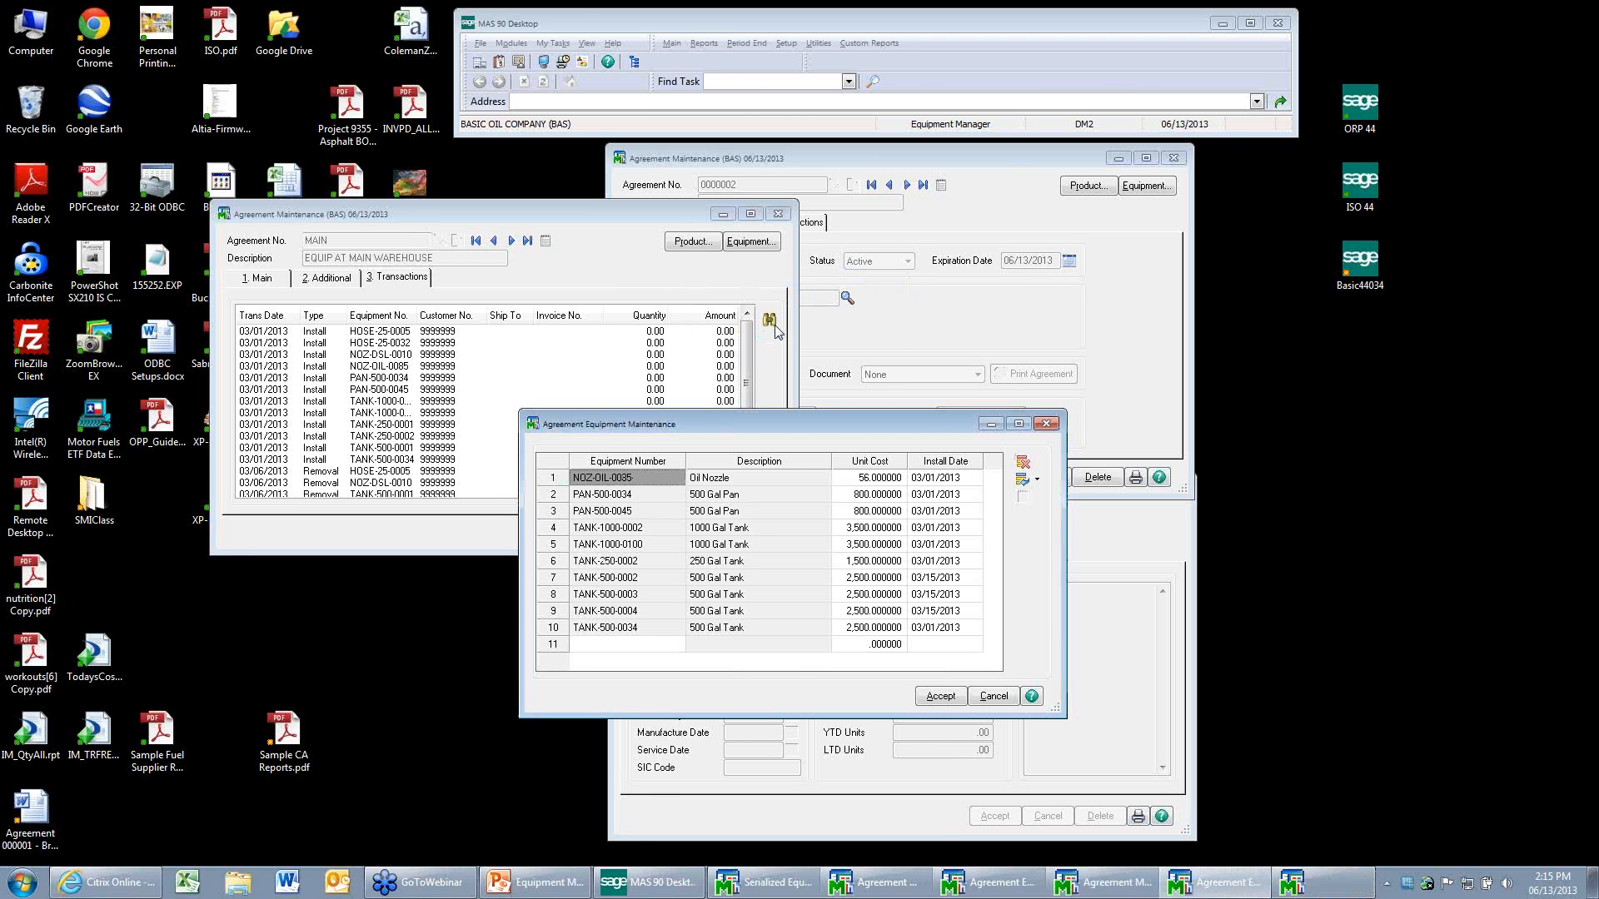
click(1023, 463)
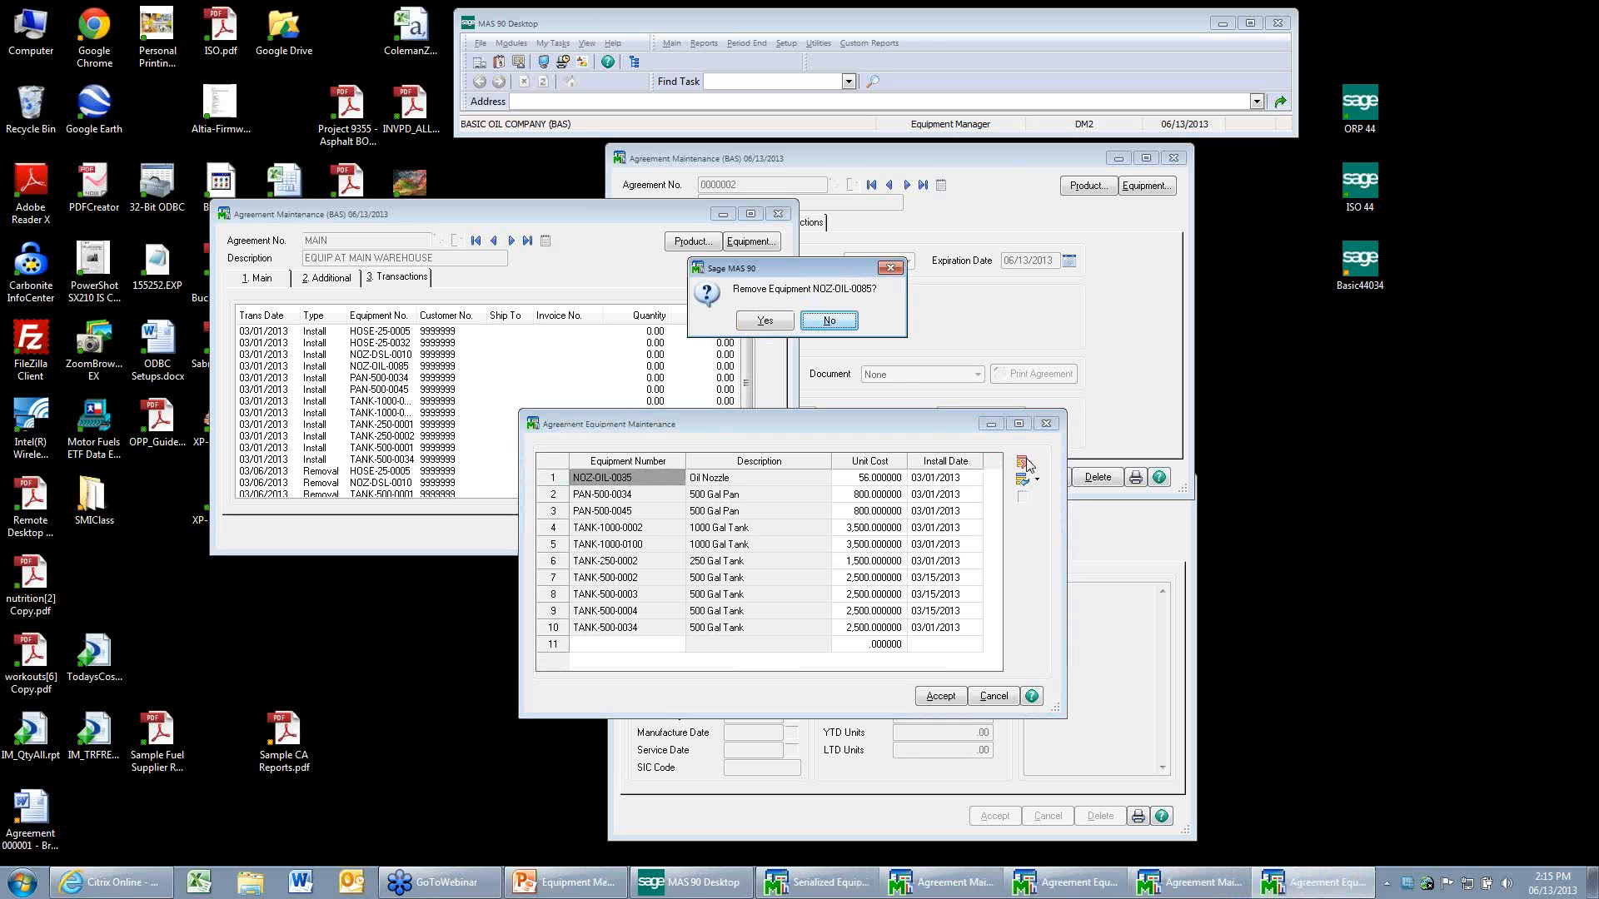
key(y)
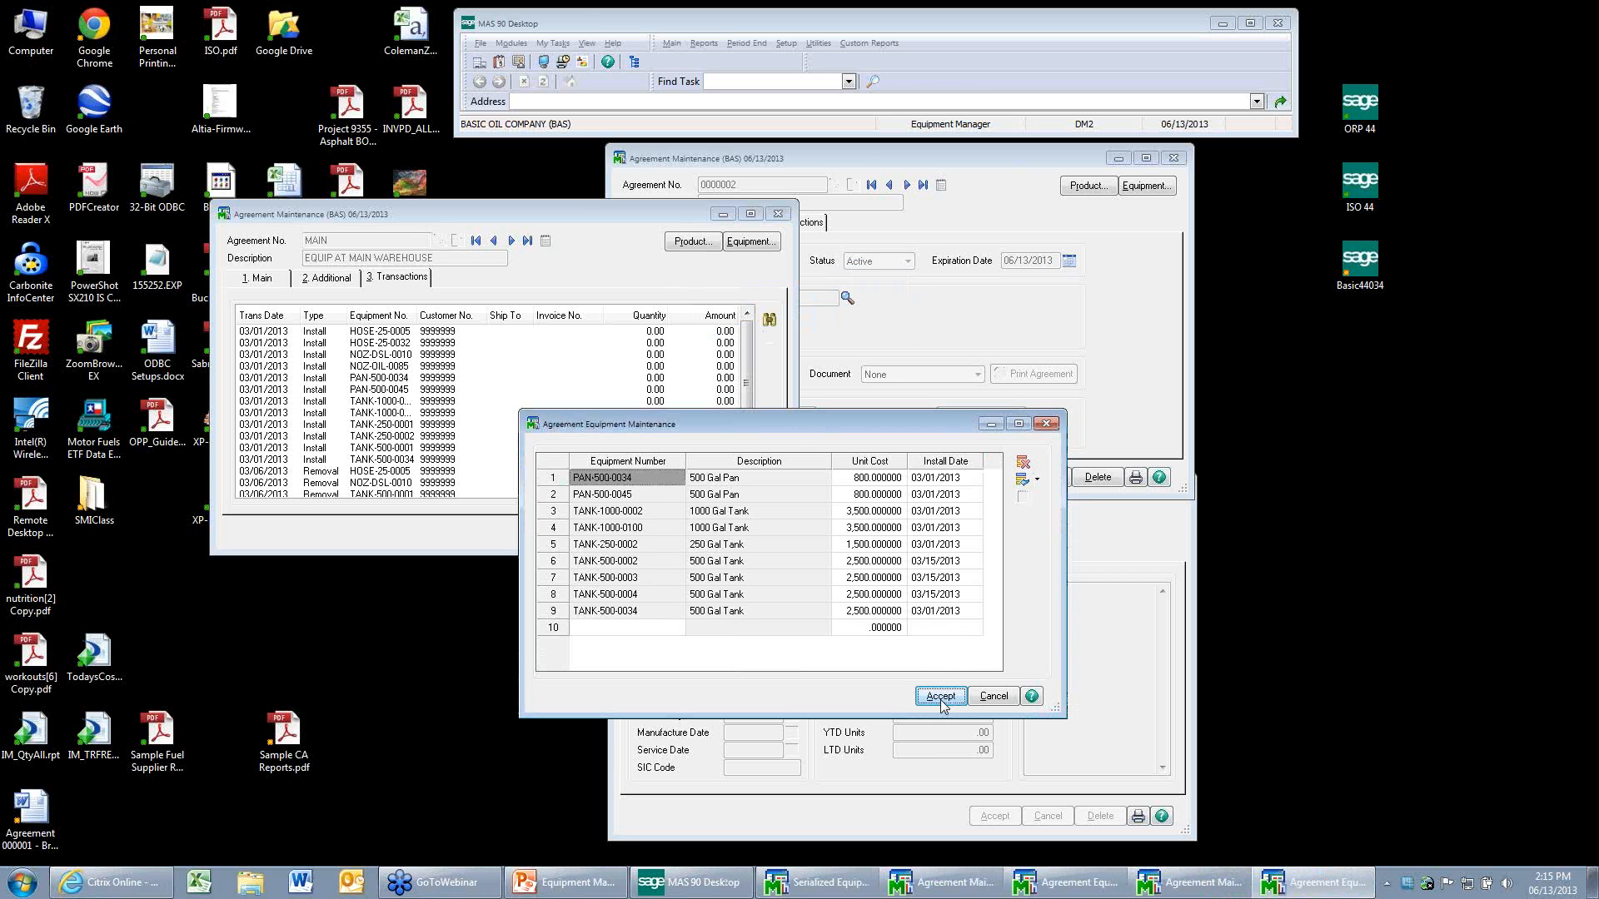
click(941, 696)
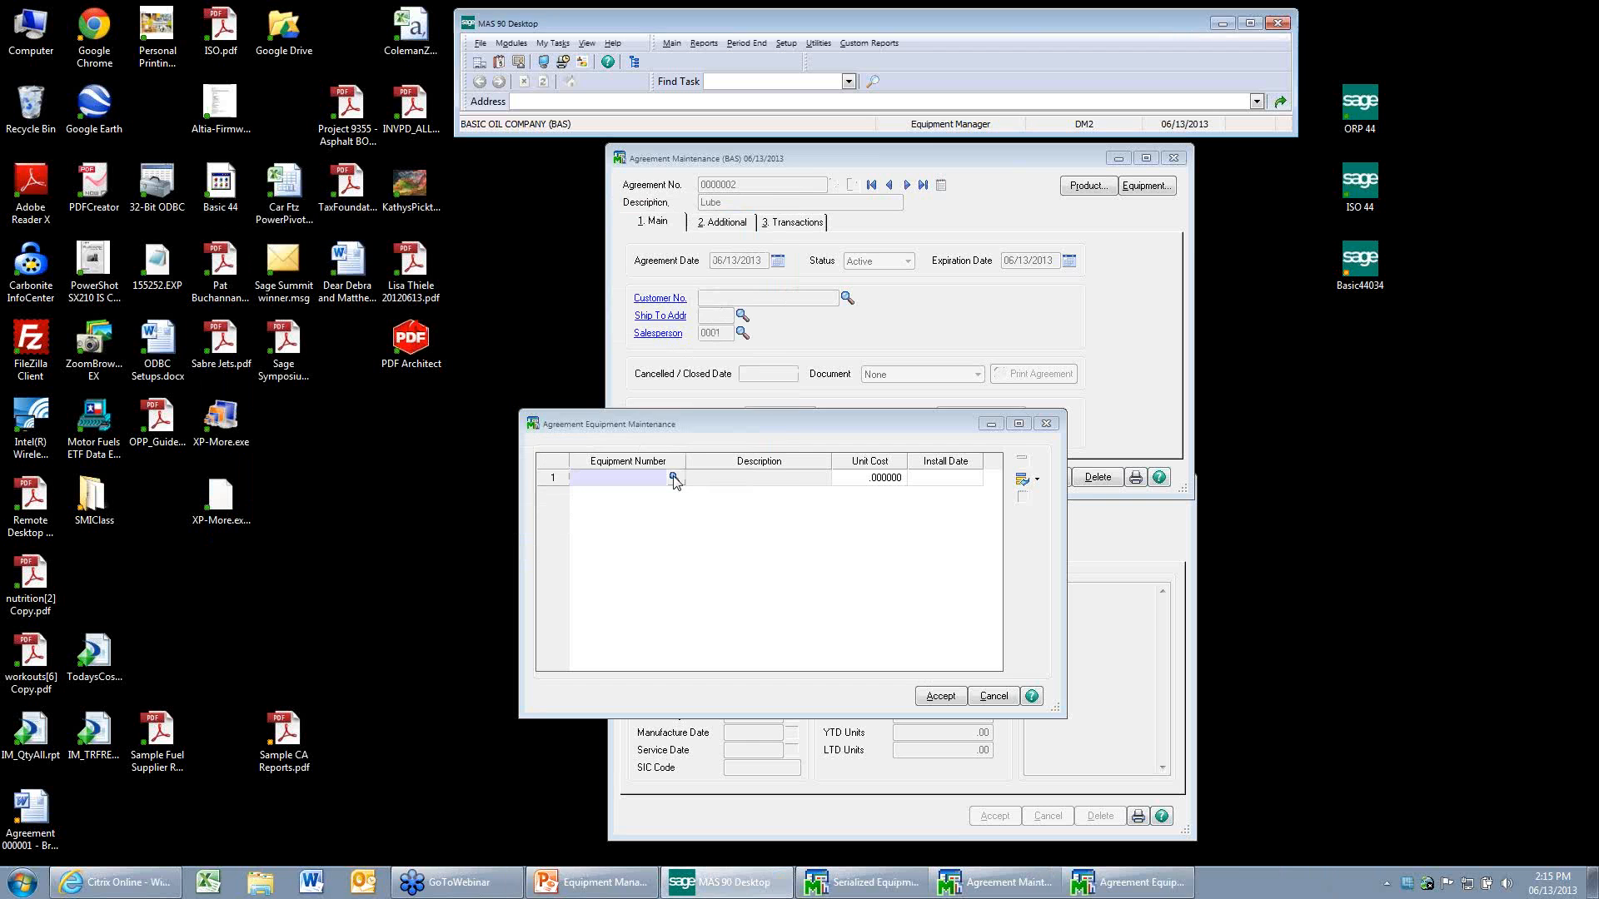
Install equipment TANK-250-0001 on the first line of the Lube agreement's equipment list.
click(674, 478)
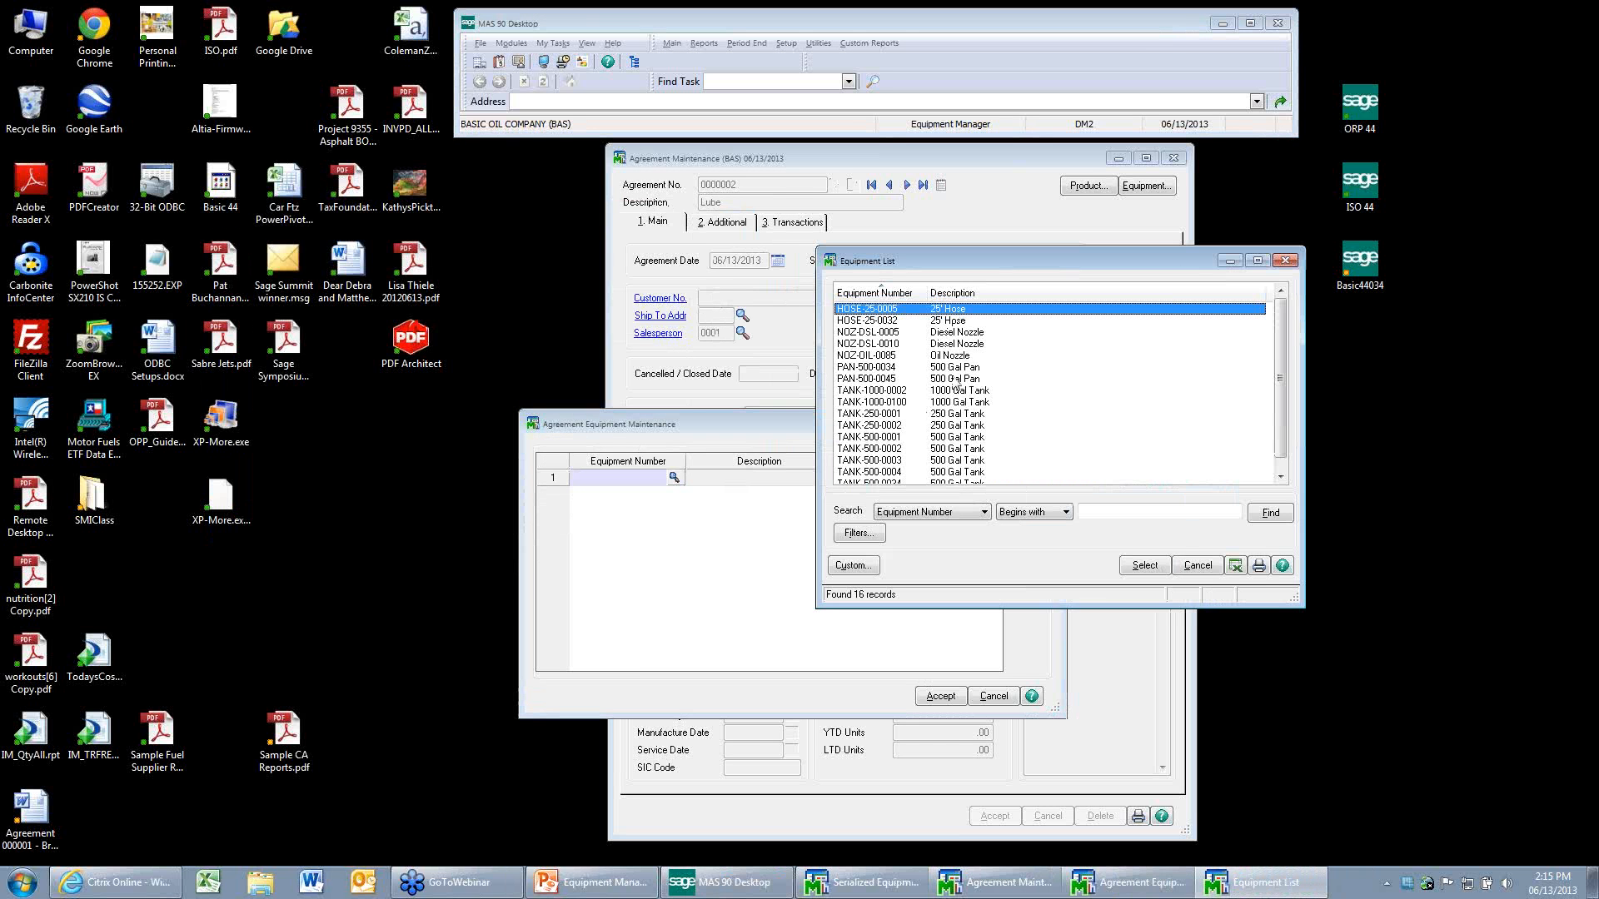
click(946, 414)
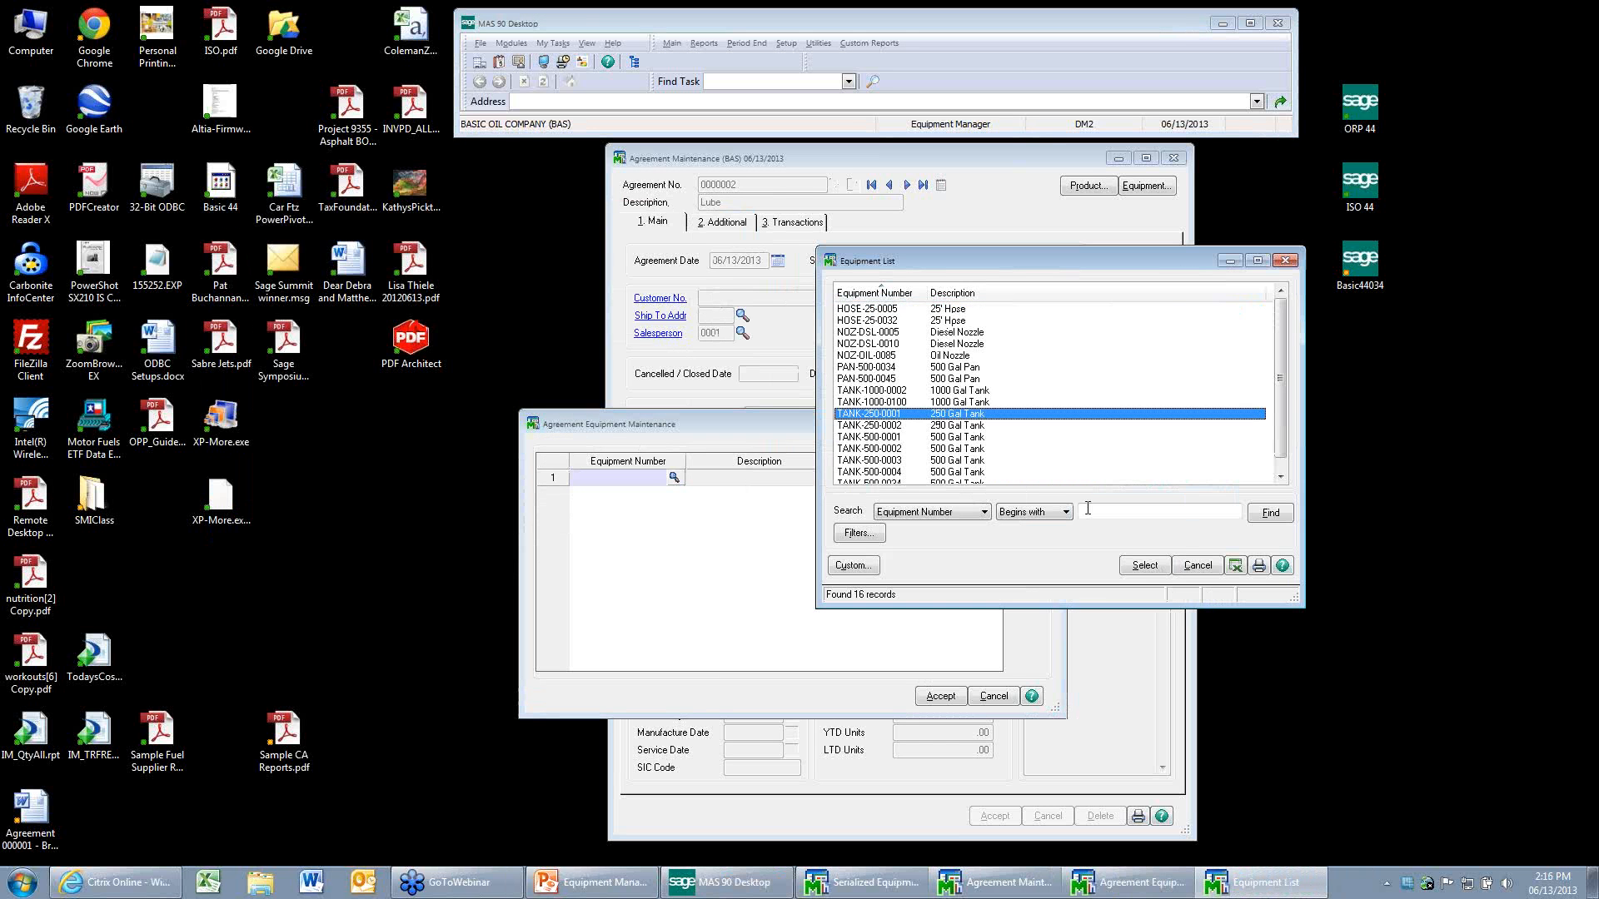
click(1145, 566)
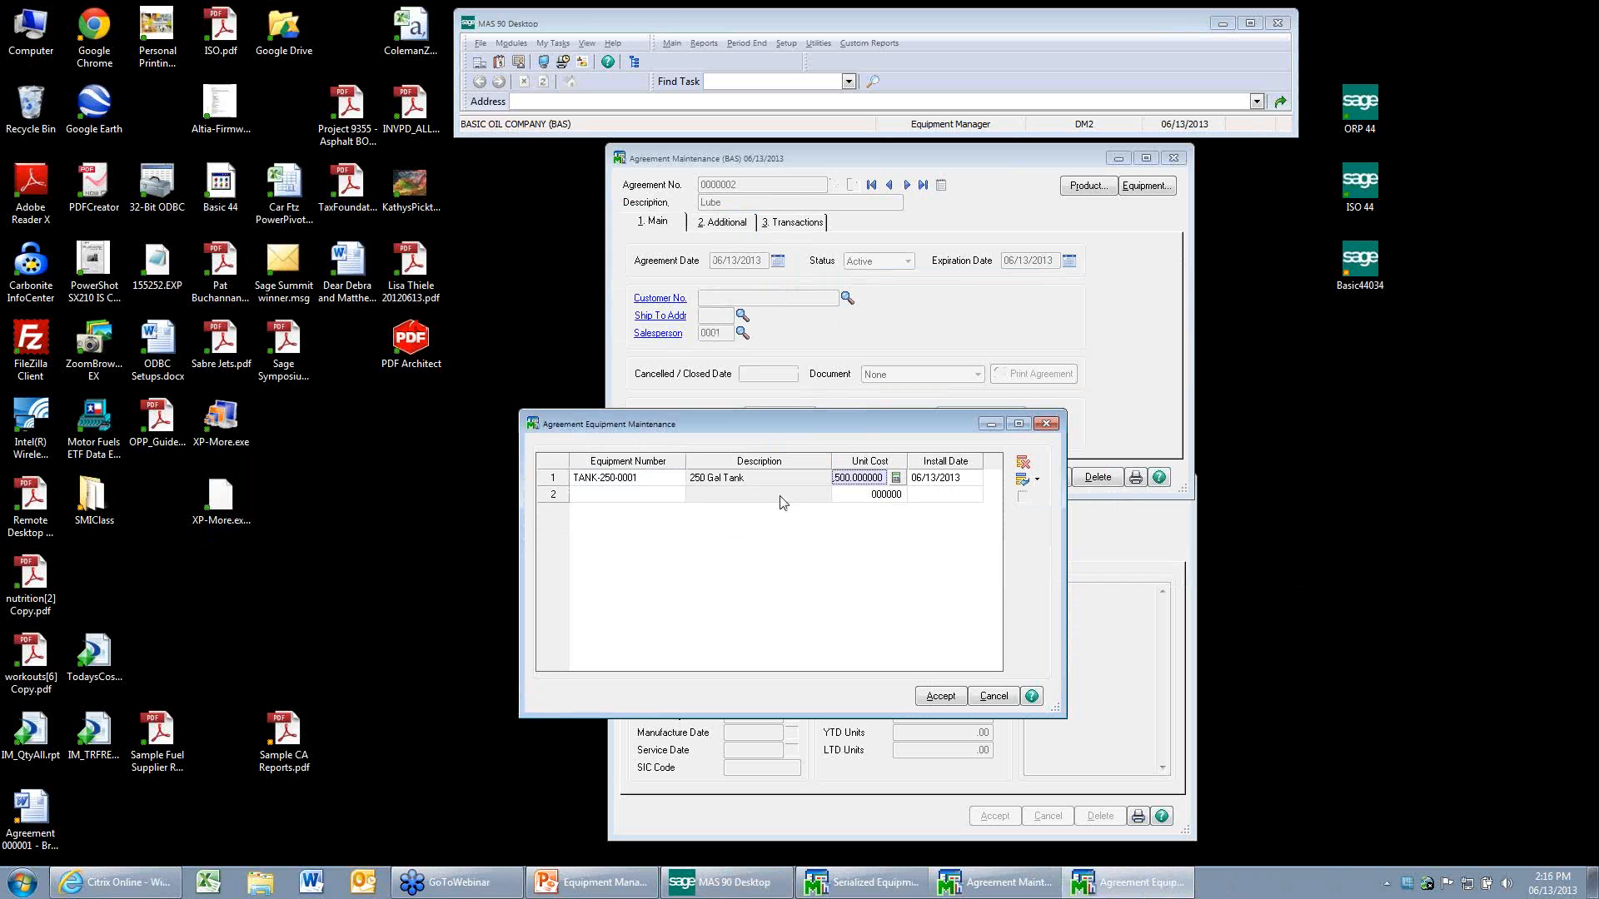
click(625, 505)
click(773, 321)
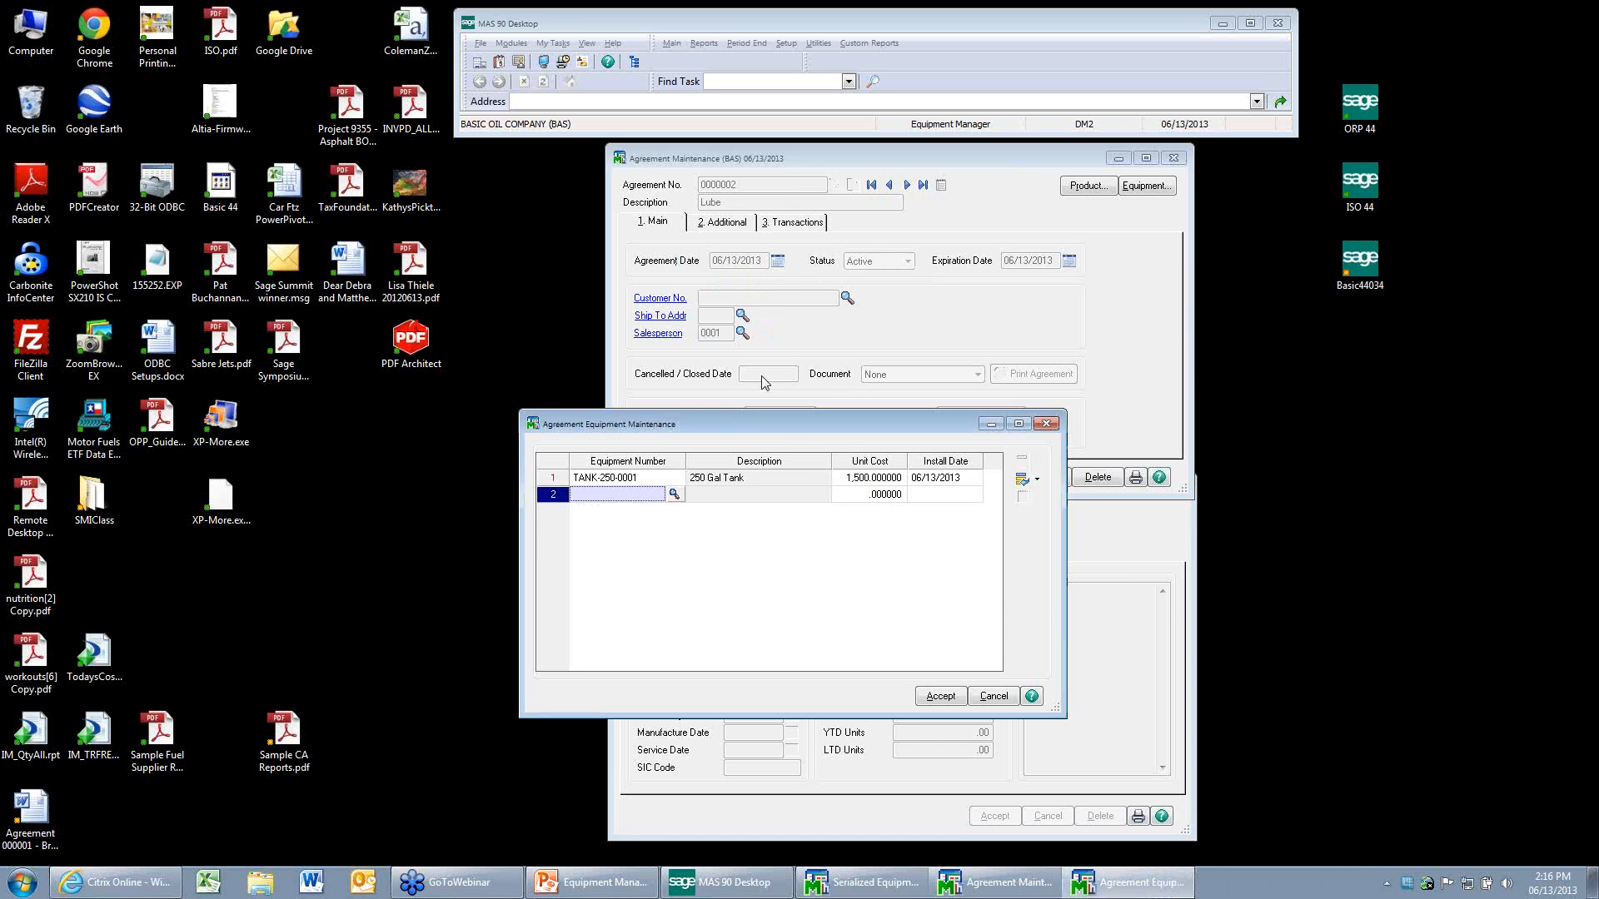
Try to add equipment HOSE-25-0005 to the Lube agreement's equipment list.
click(673, 494)
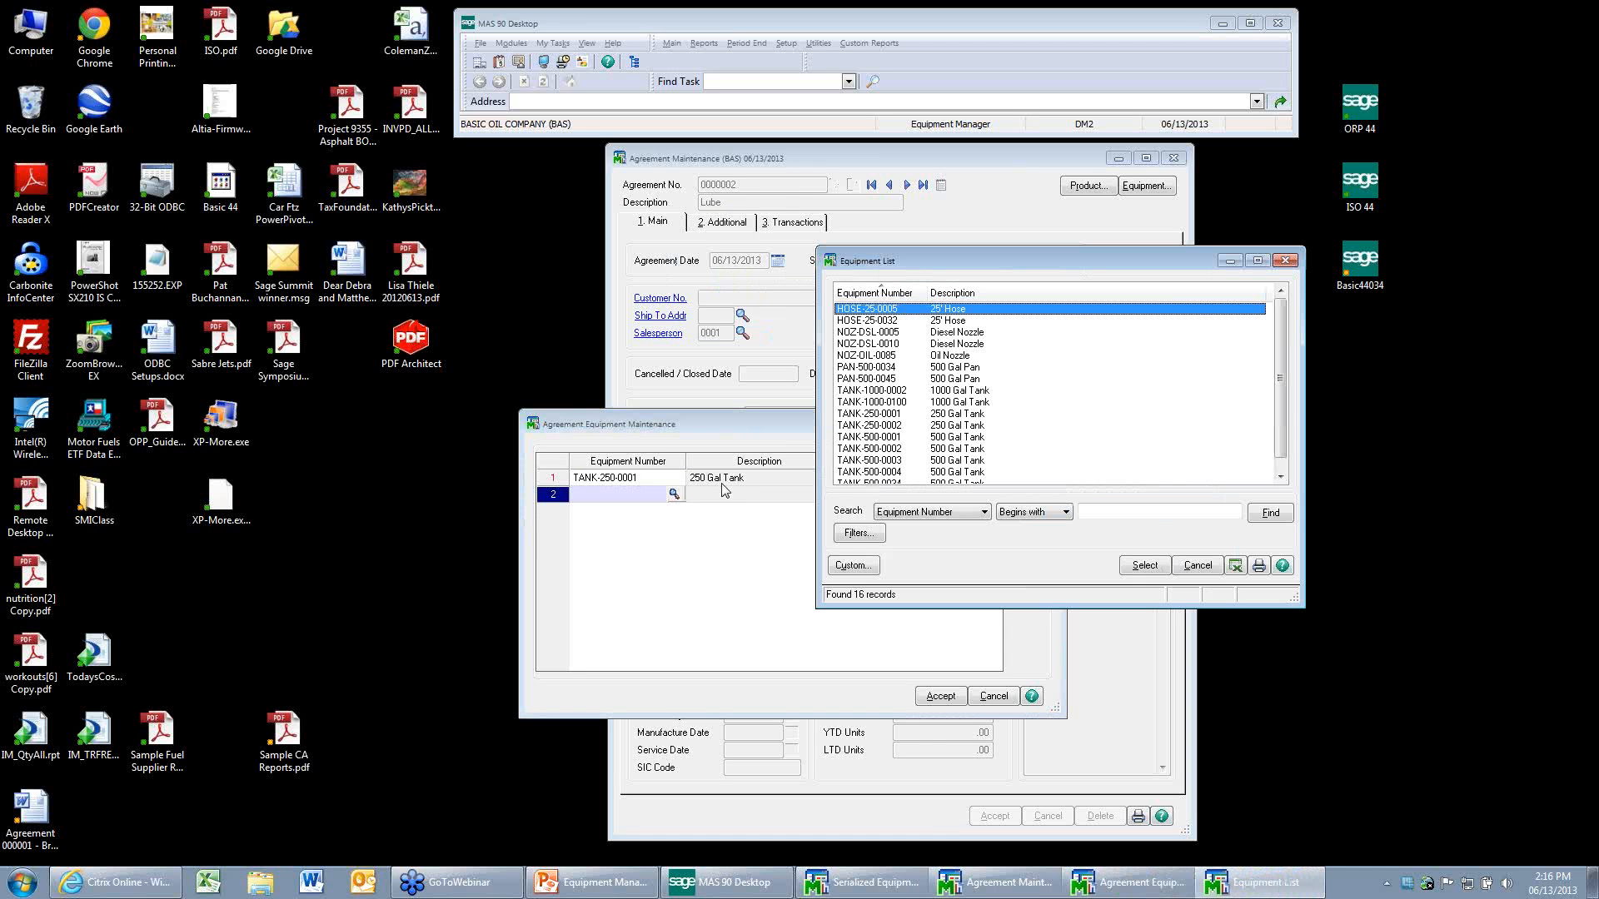
click(1144, 565)
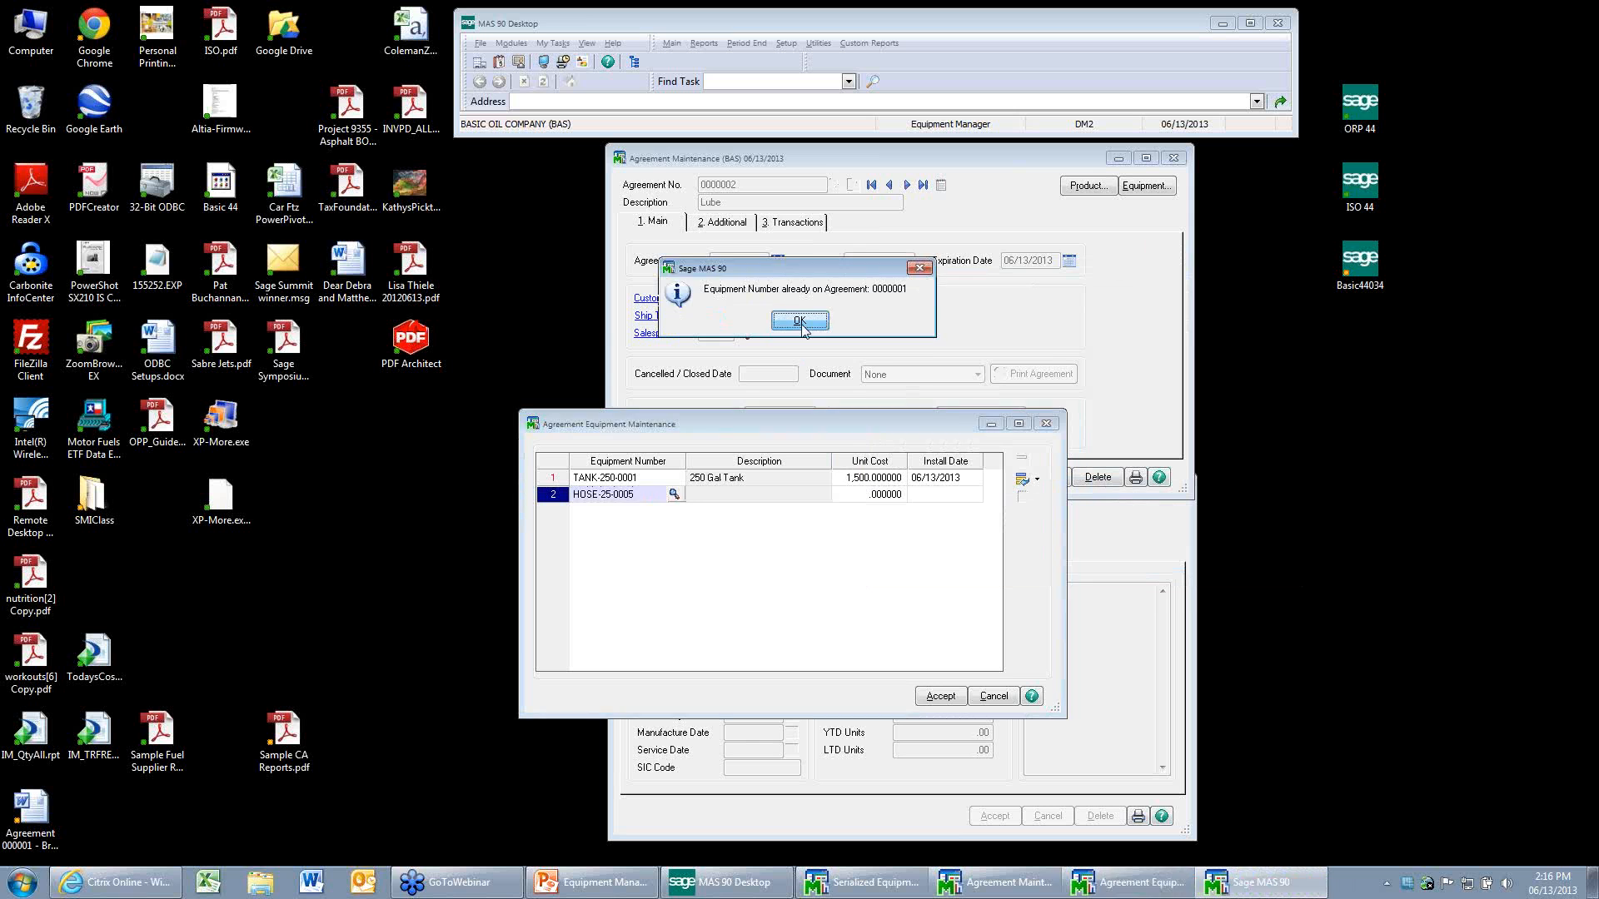
click(799, 321)
Install equipment HOSE-25-0032 on the second line of the Lube agreement's equipment list.
click(674, 495)
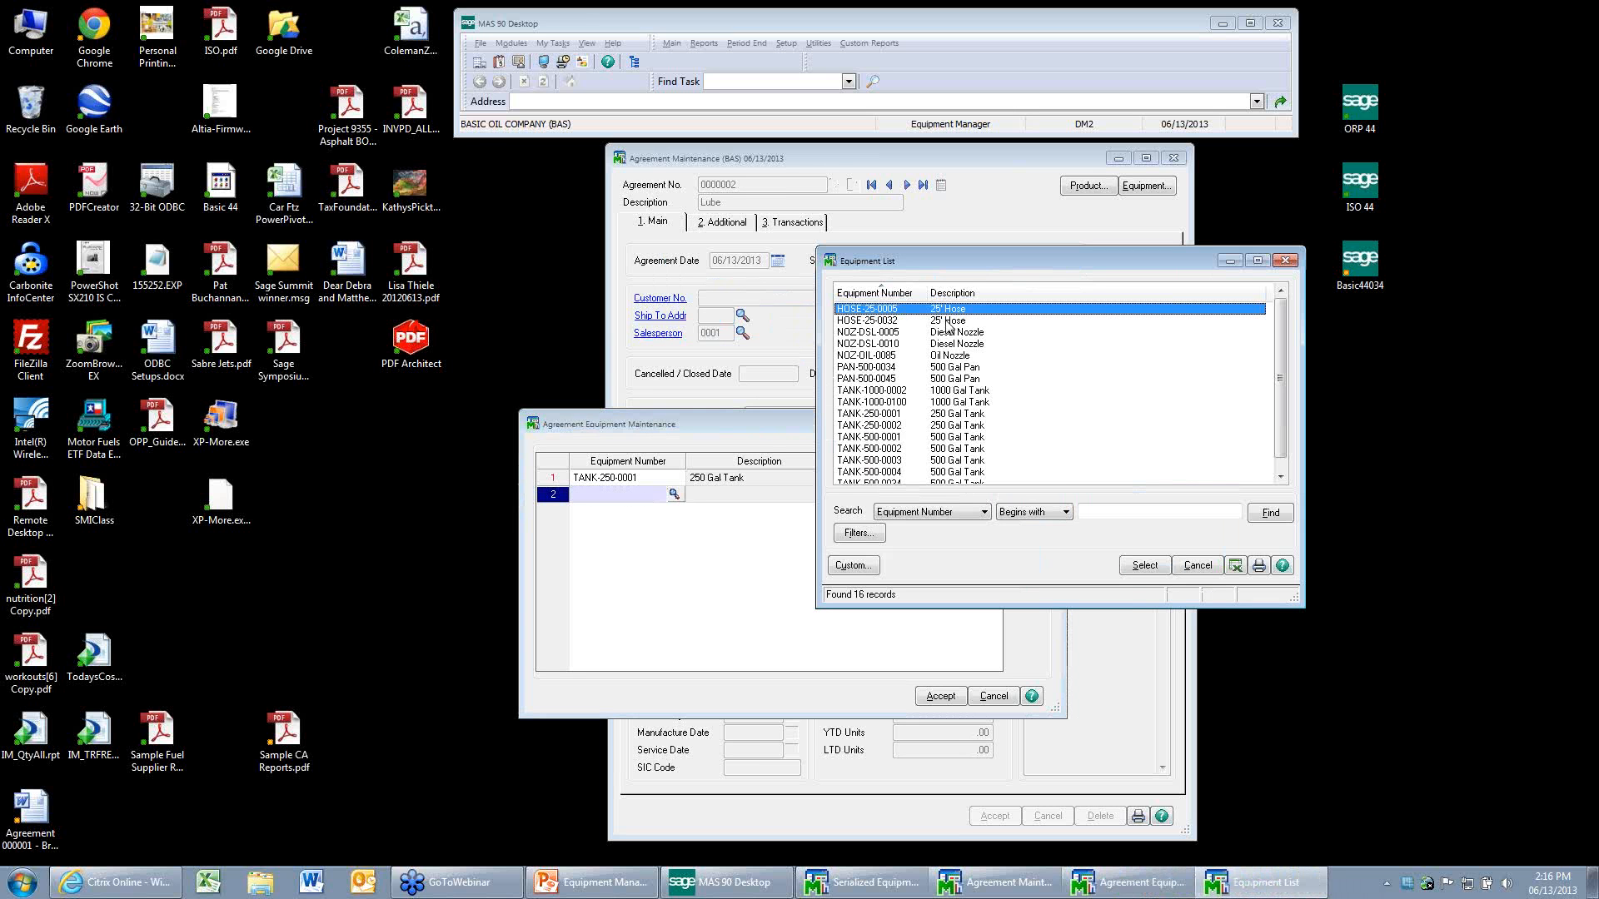
click(866, 321)
click(1144, 565)
click(652, 514)
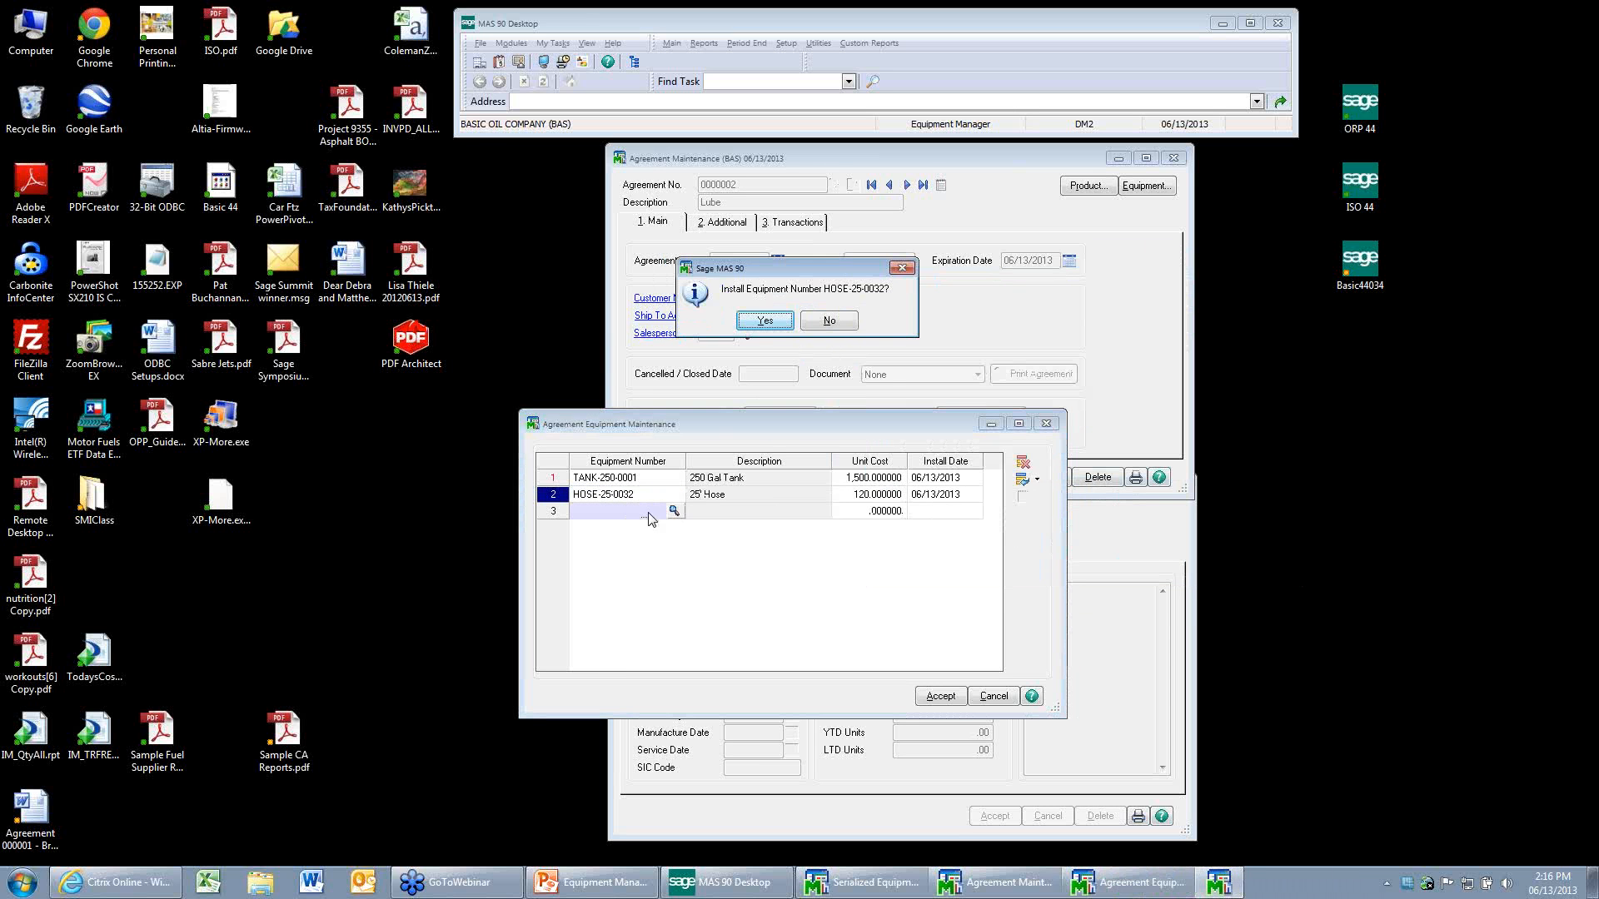
key(Return)
Install oil nozzle NOZ-OIL-0085 on the third line of the Lube agreement's equipment and accept the list.
click(674, 510)
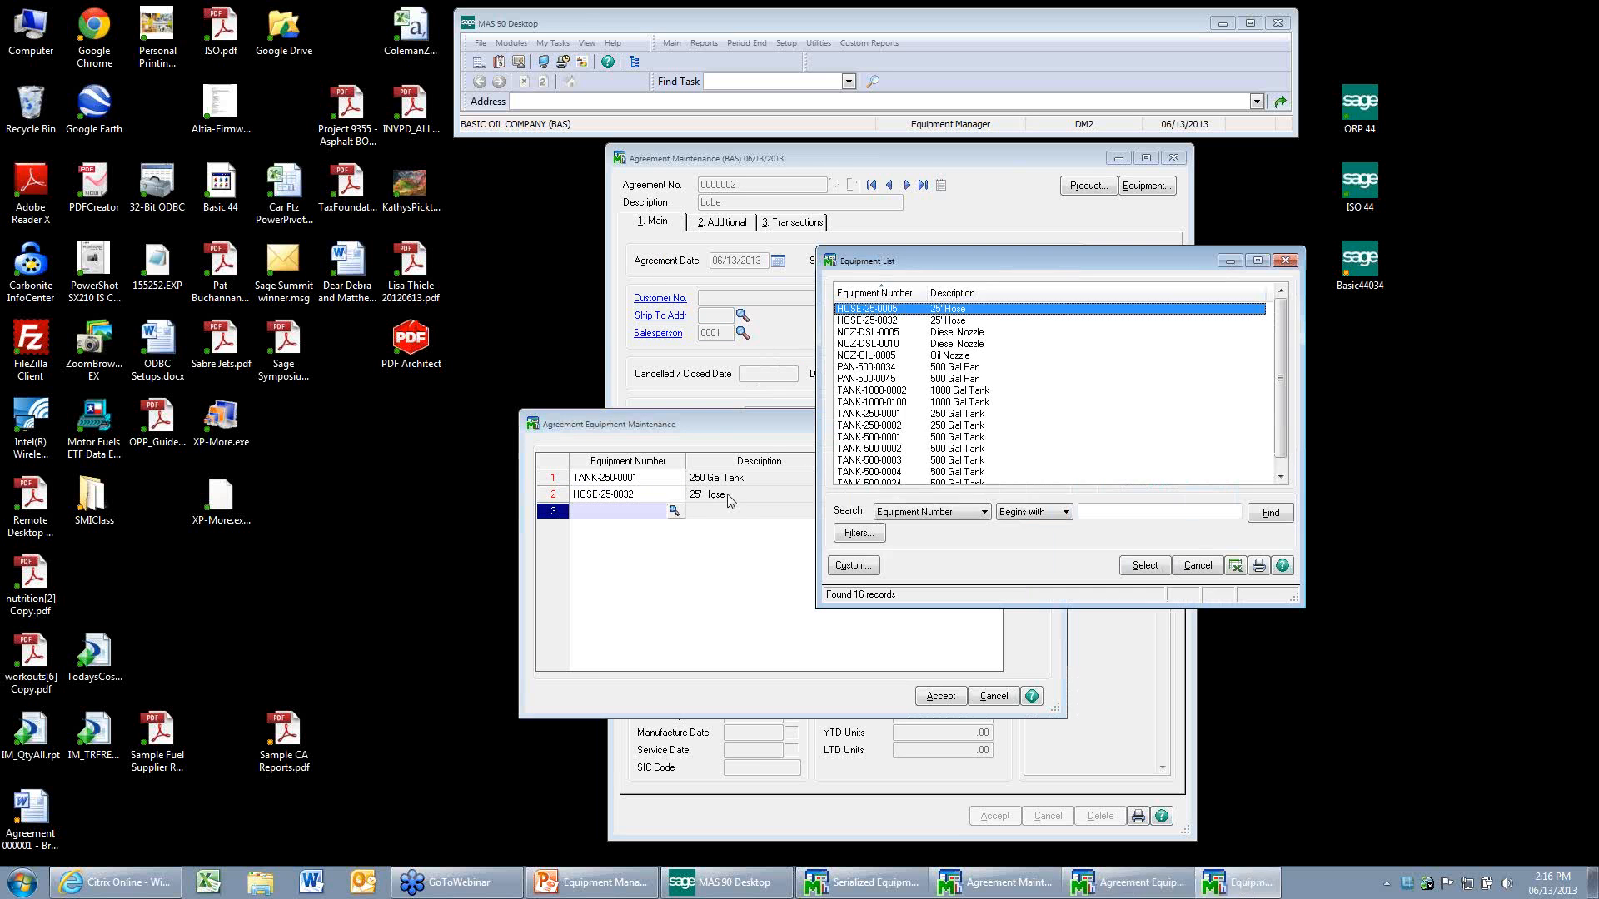
click(956, 357)
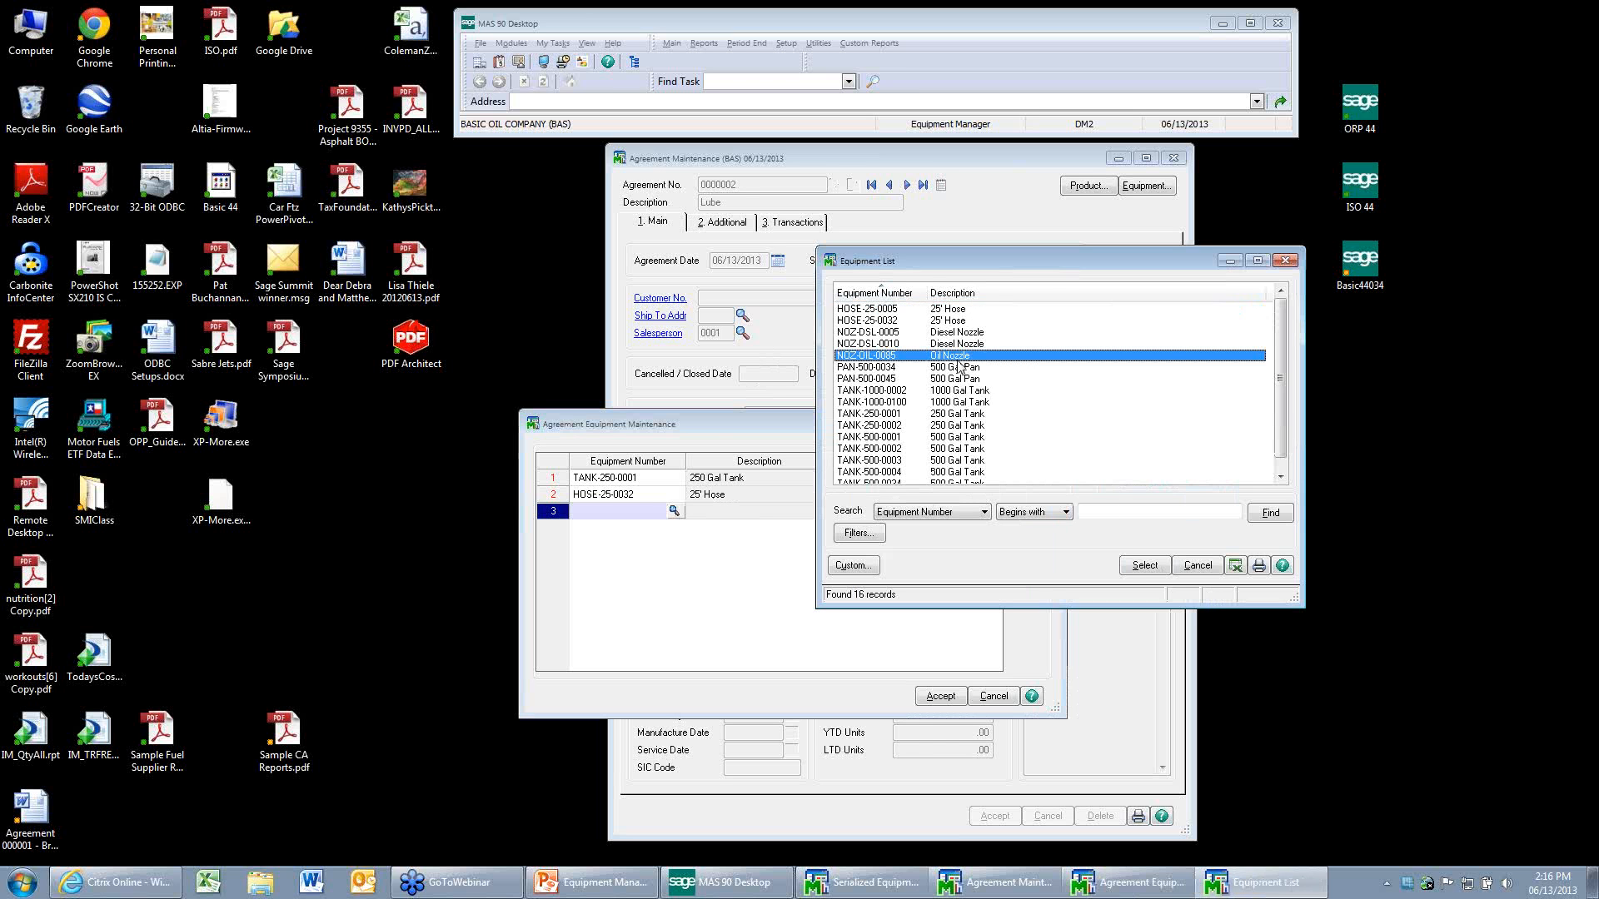
click(1134, 566)
click(940, 695)
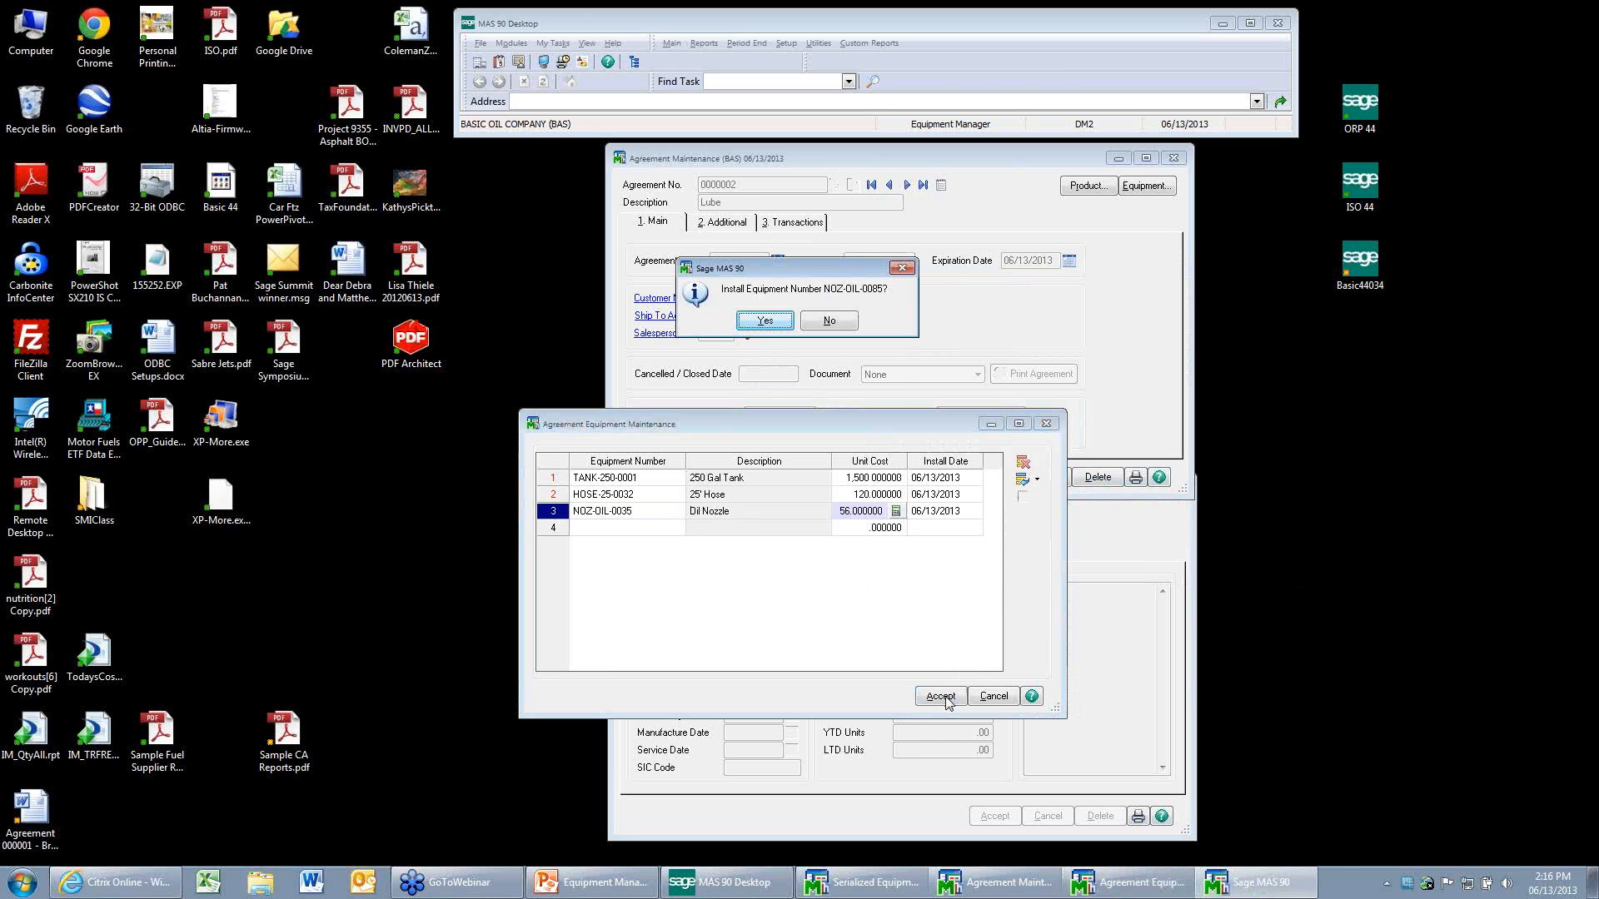
click(780, 320)
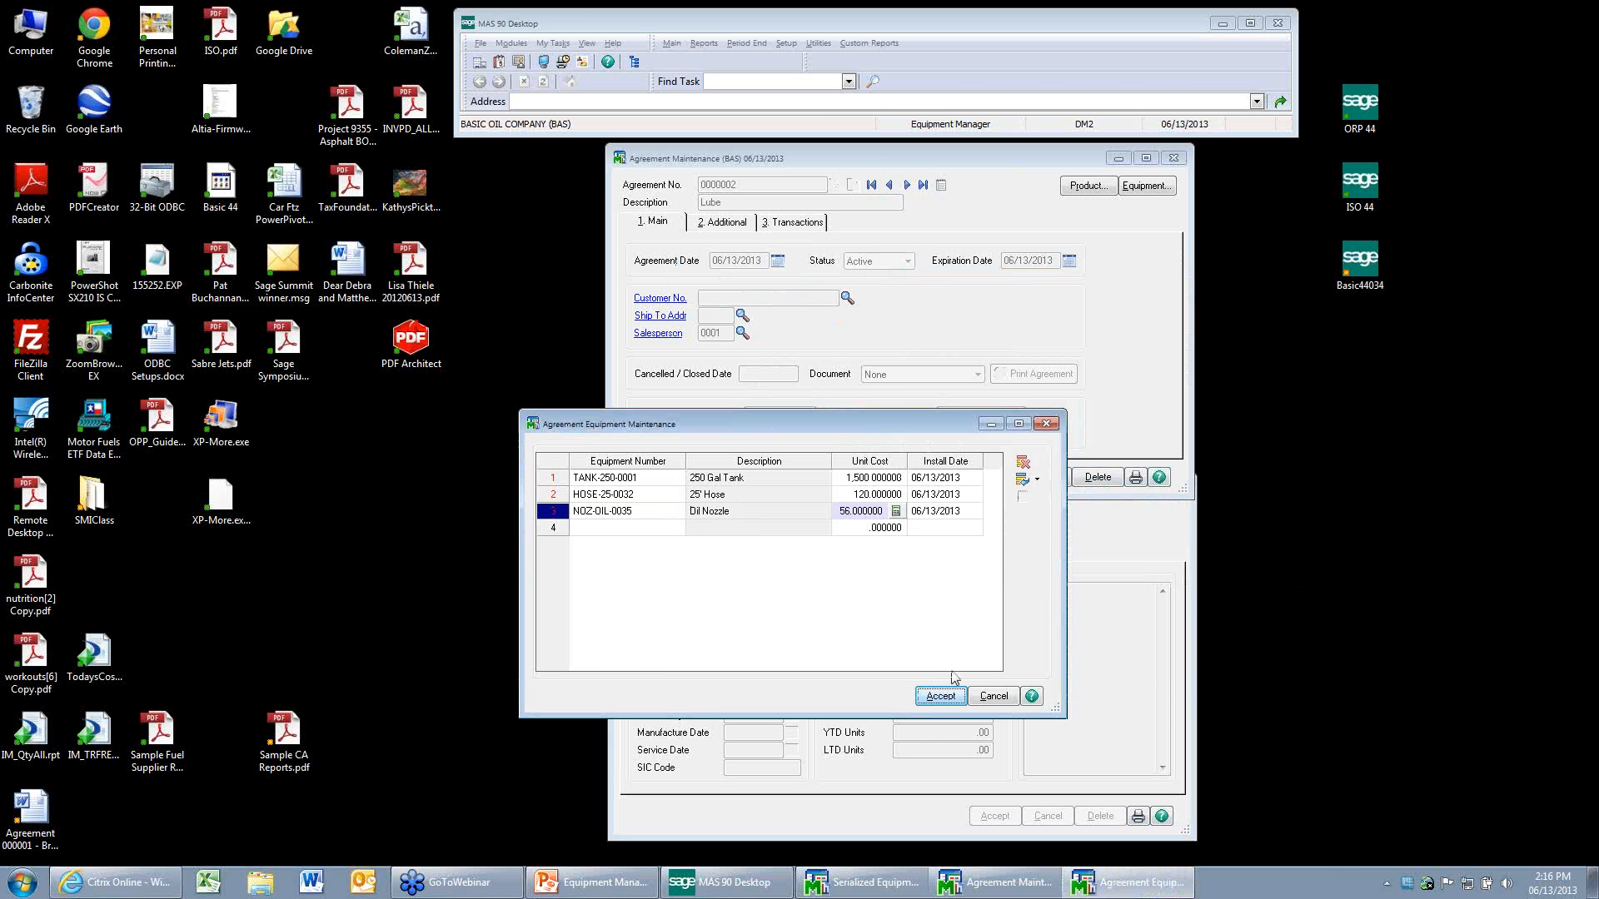
click(940, 695)
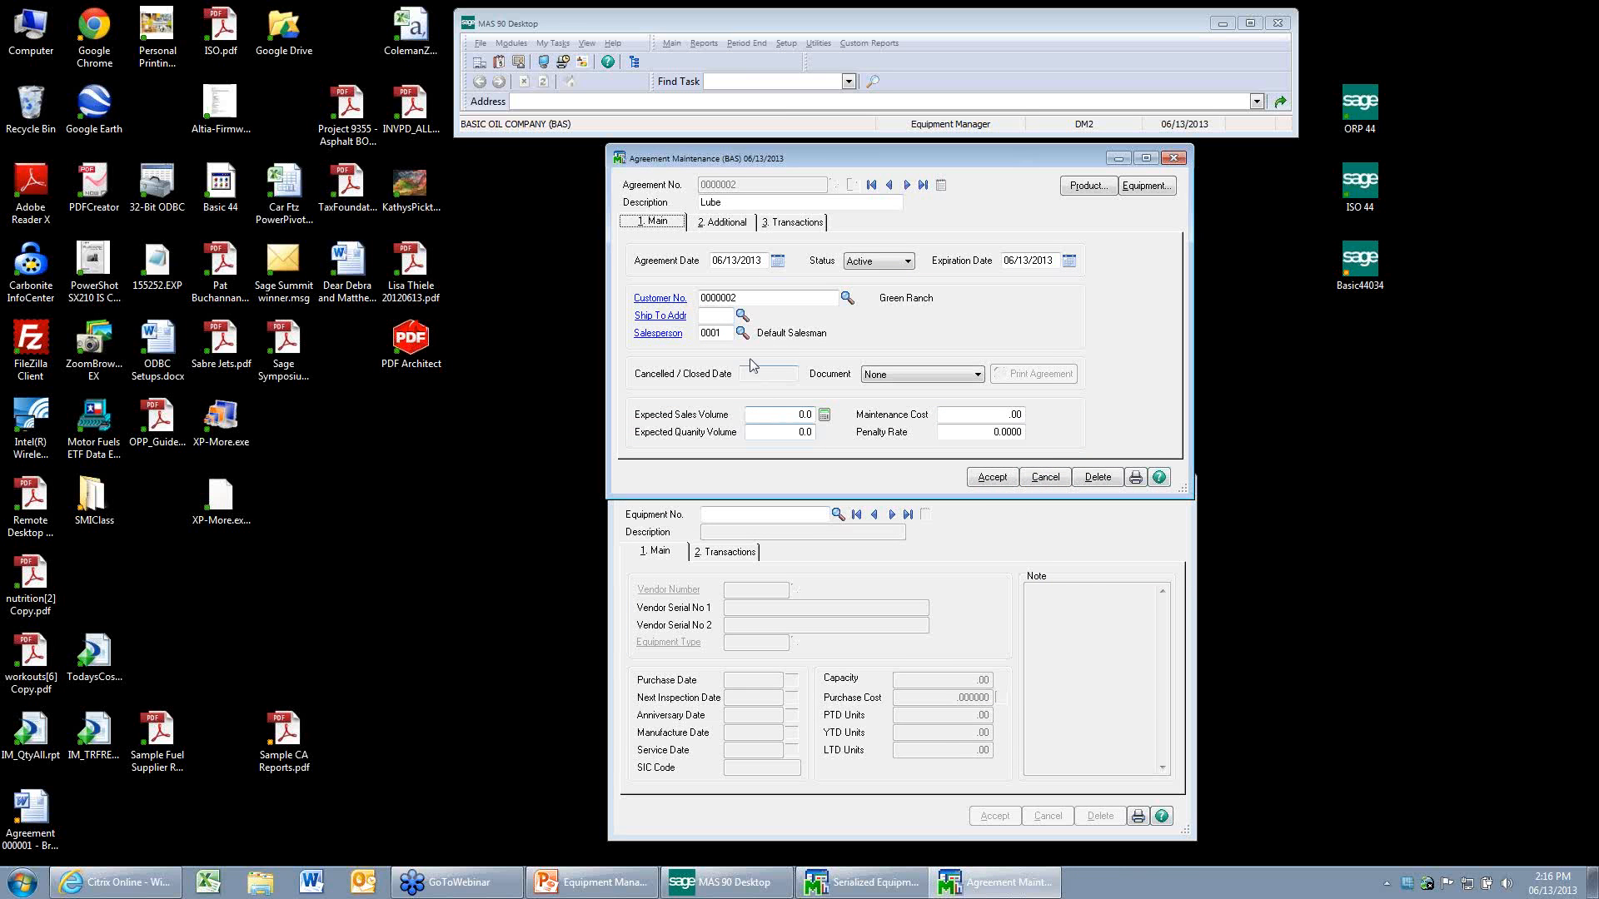
Set the Lube agreement's expected quantity volume to 10,000.
click(742, 316)
click(941, 566)
click(765, 433)
text(1.0)
text(0)
text(00)
key(Tab)
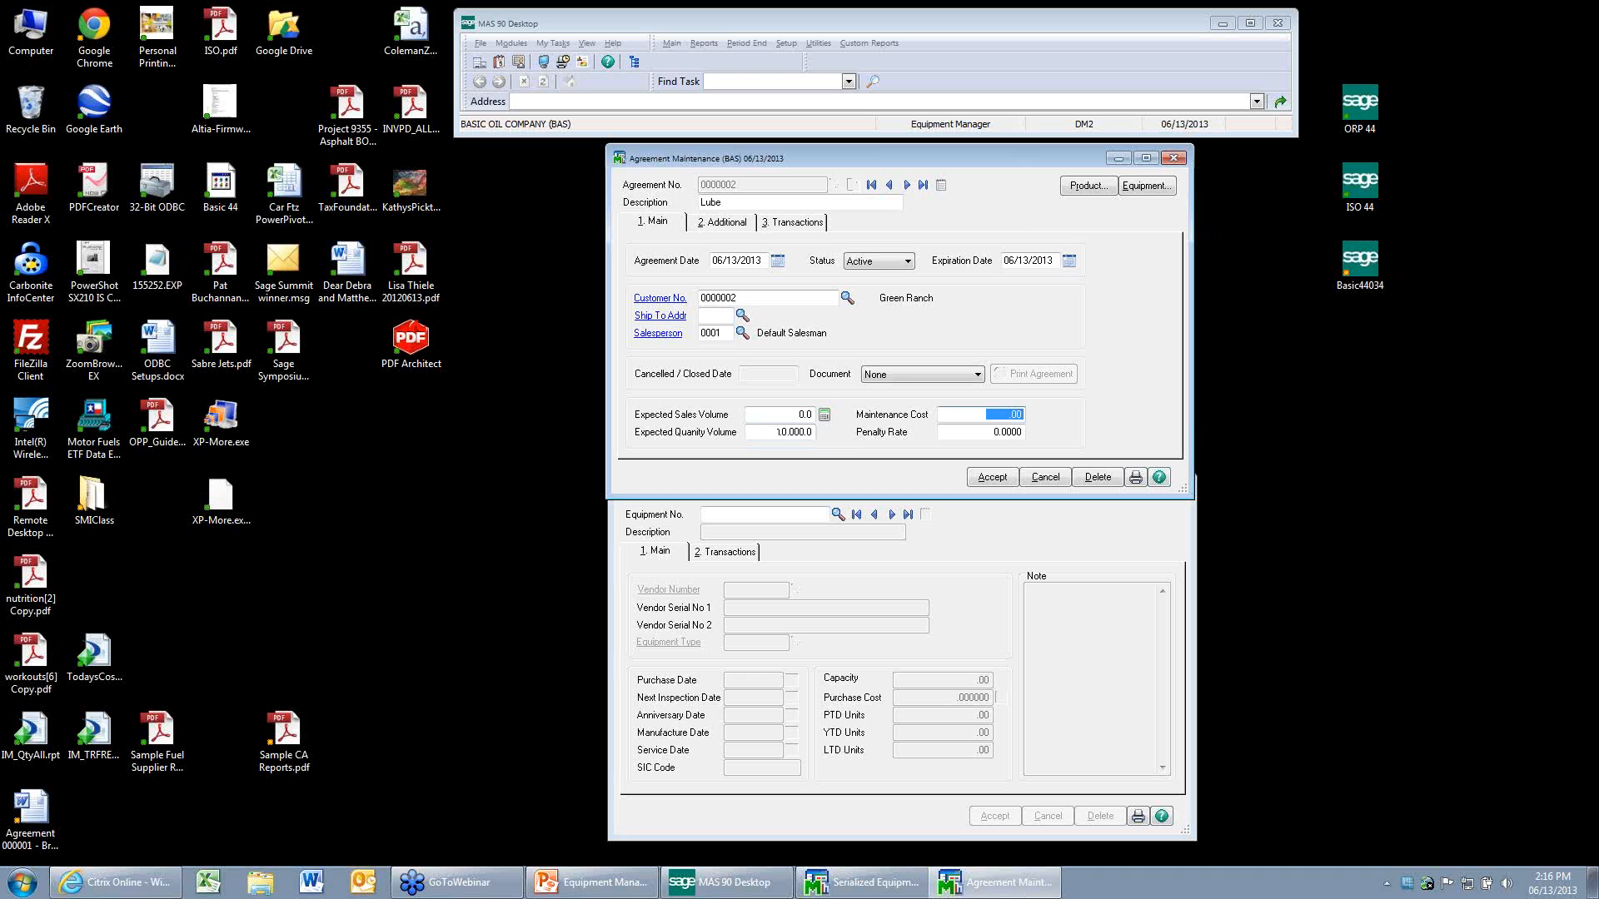
Set the Lube agreement's expiration date to 05/31/2014 and save the agreement.
click(1055, 262)
text(05/31/2013)
key(Tab)
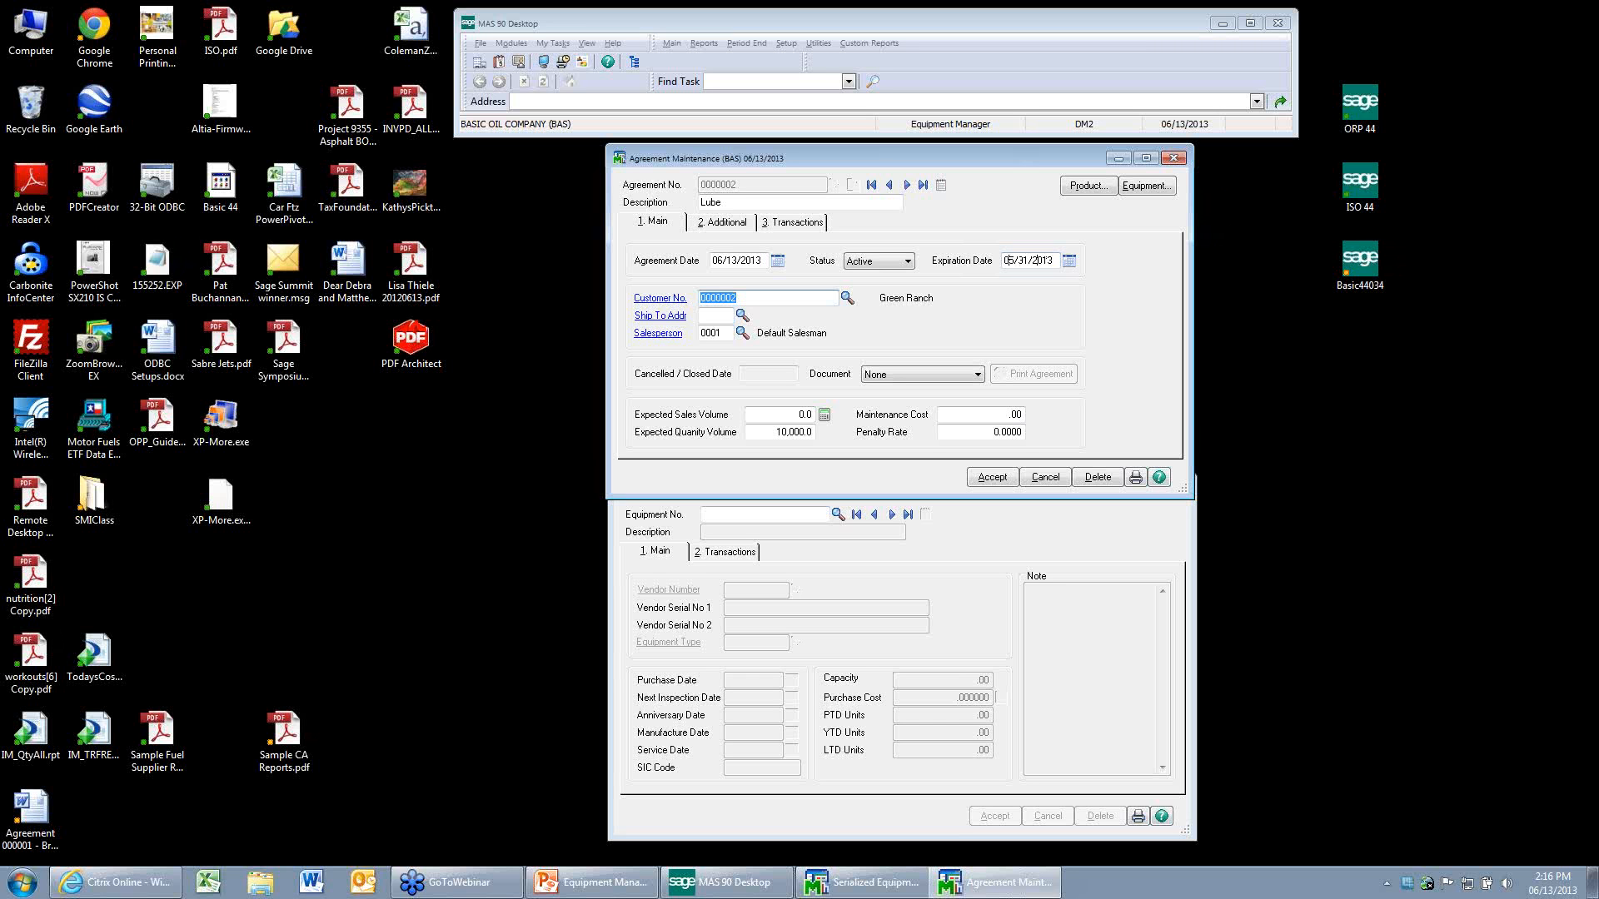
click(1054, 259)
text(4)
click(731, 226)
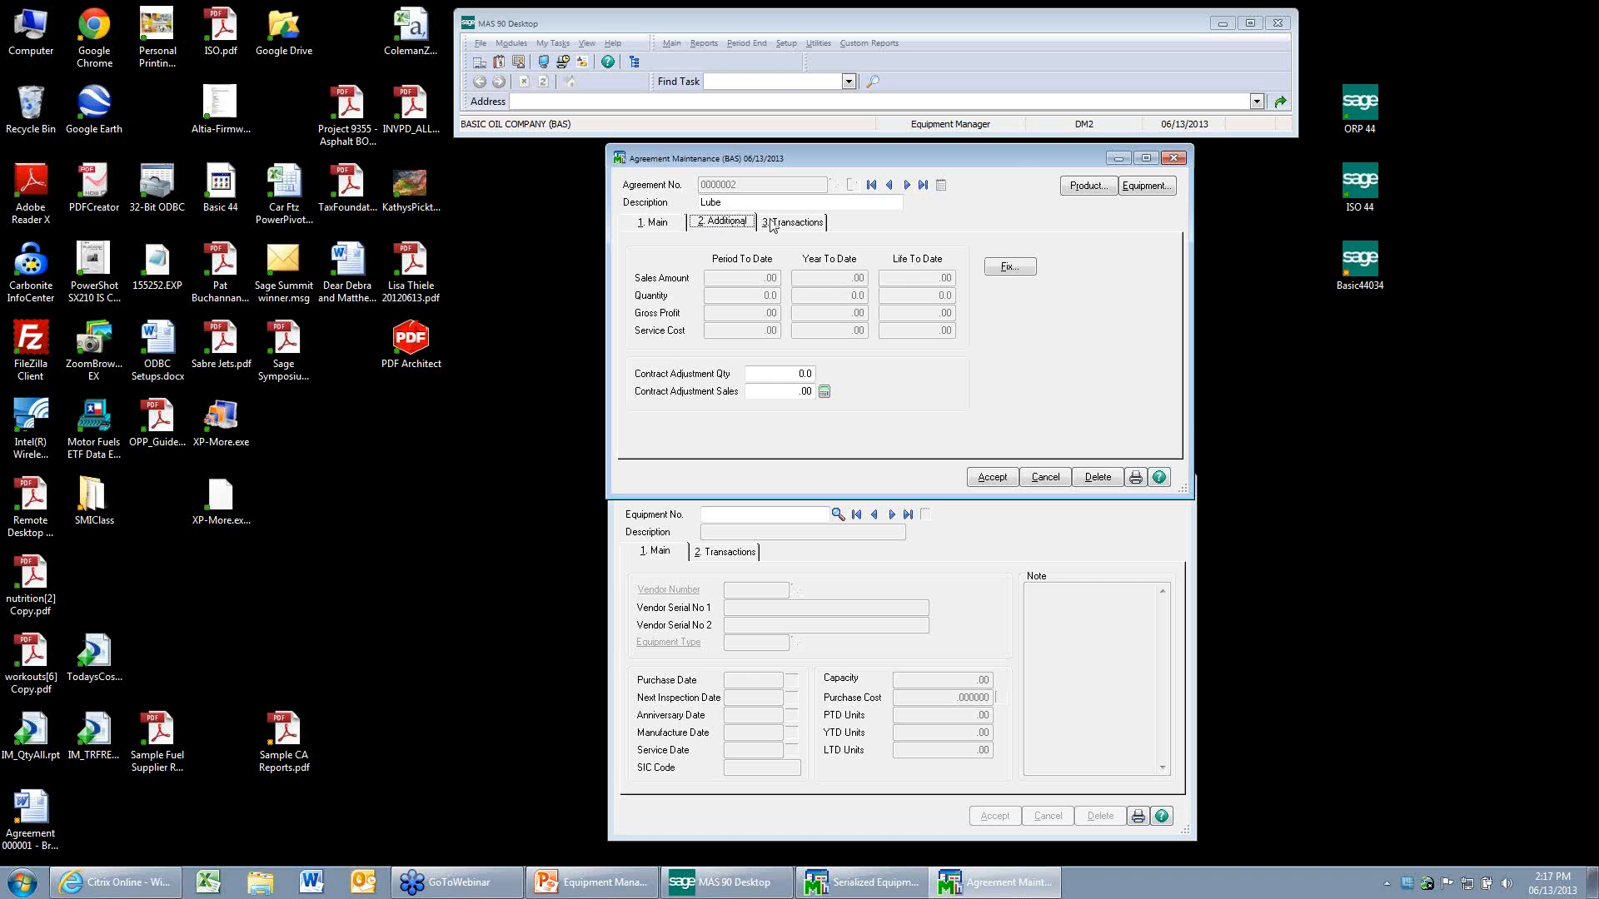
click(987, 475)
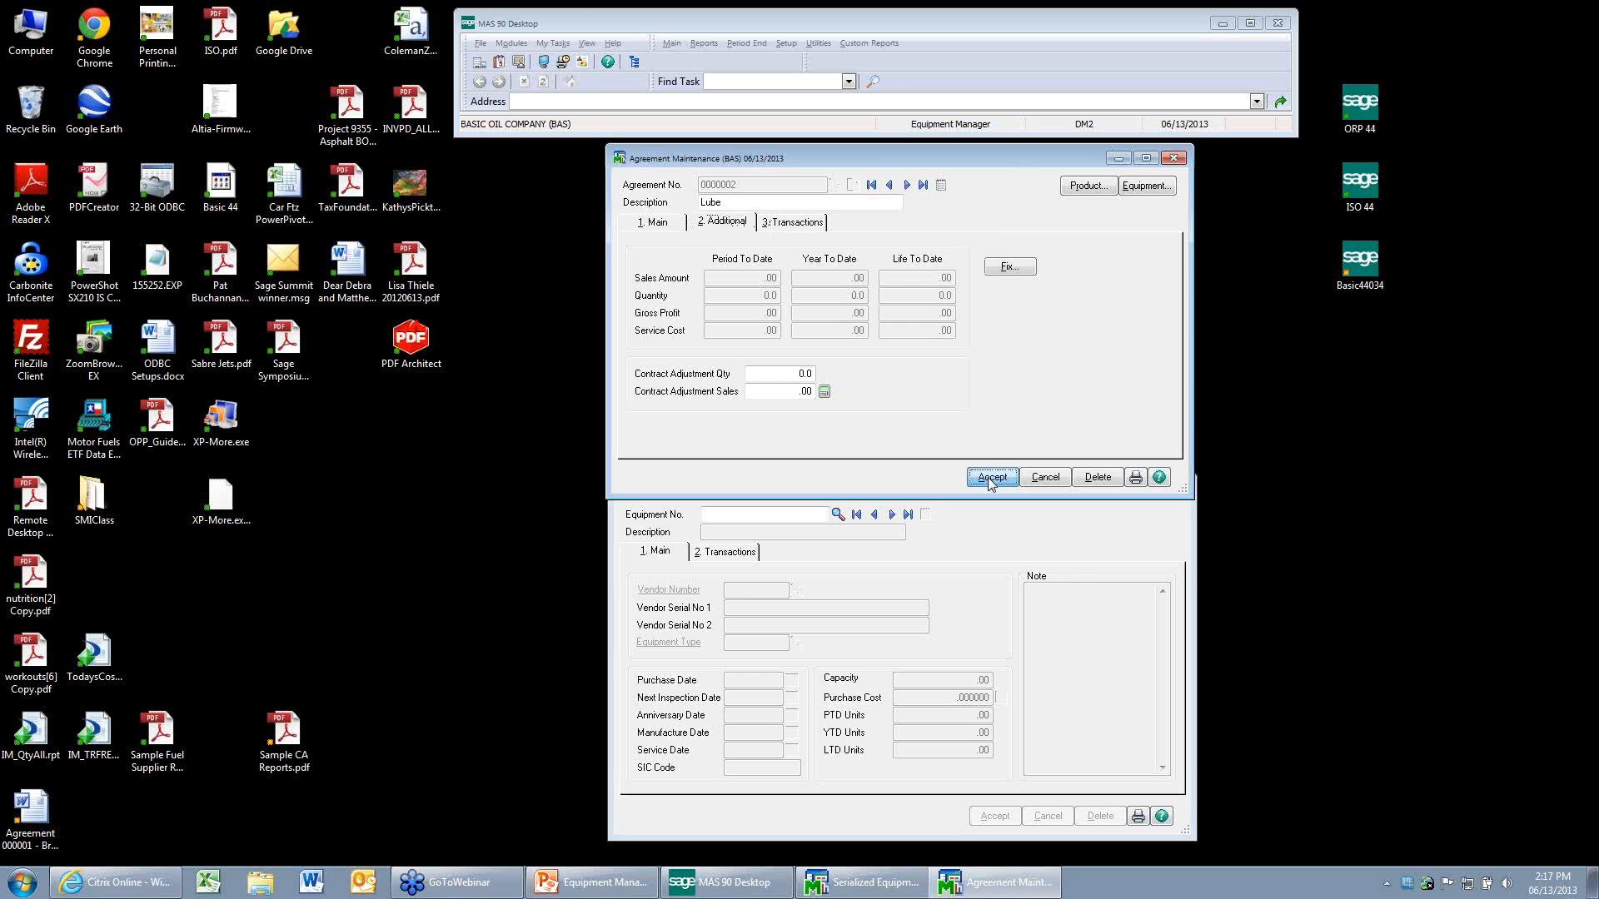
Reopen the Lube agreement, review its equipment install transactions and main details, and accept it.
click(906, 185)
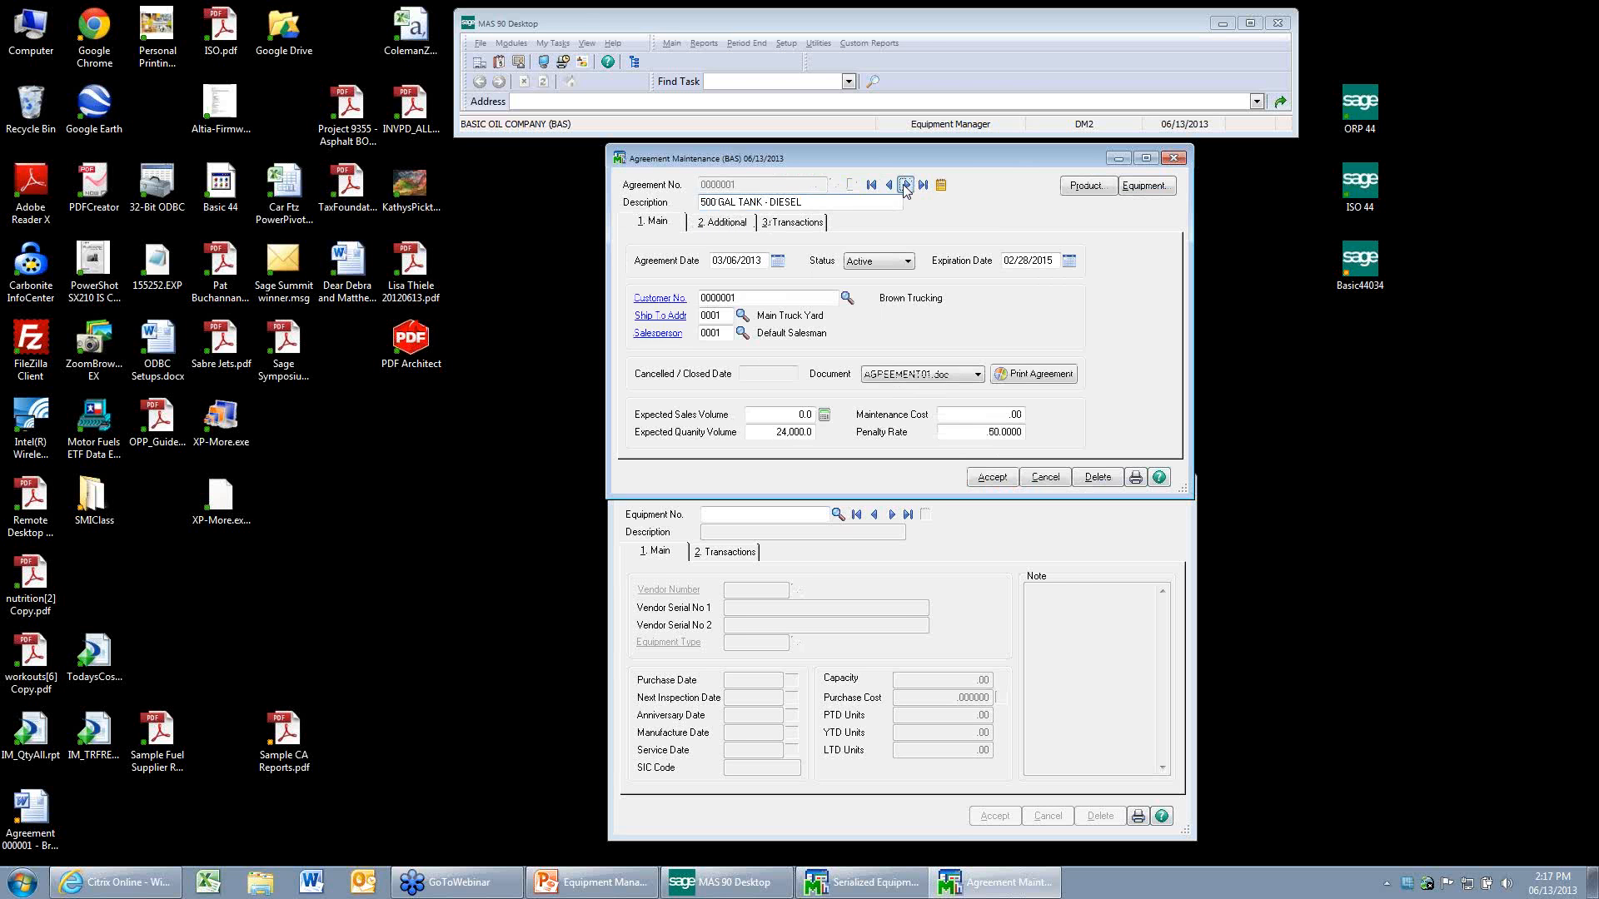
click(906, 185)
click(793, 222)
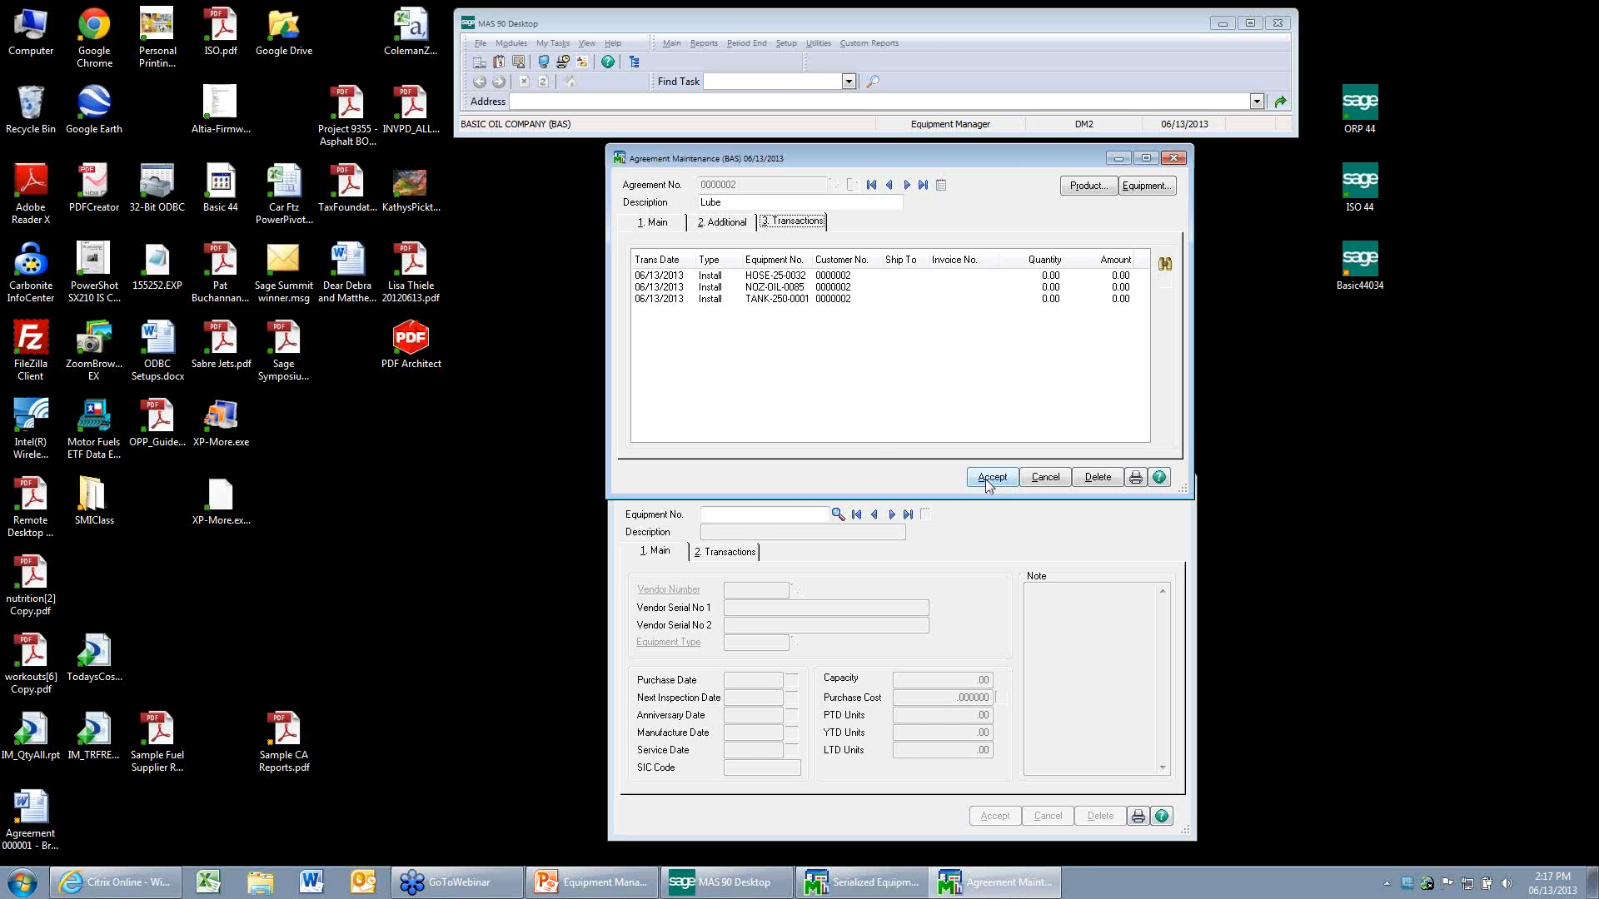
click(649, 223)
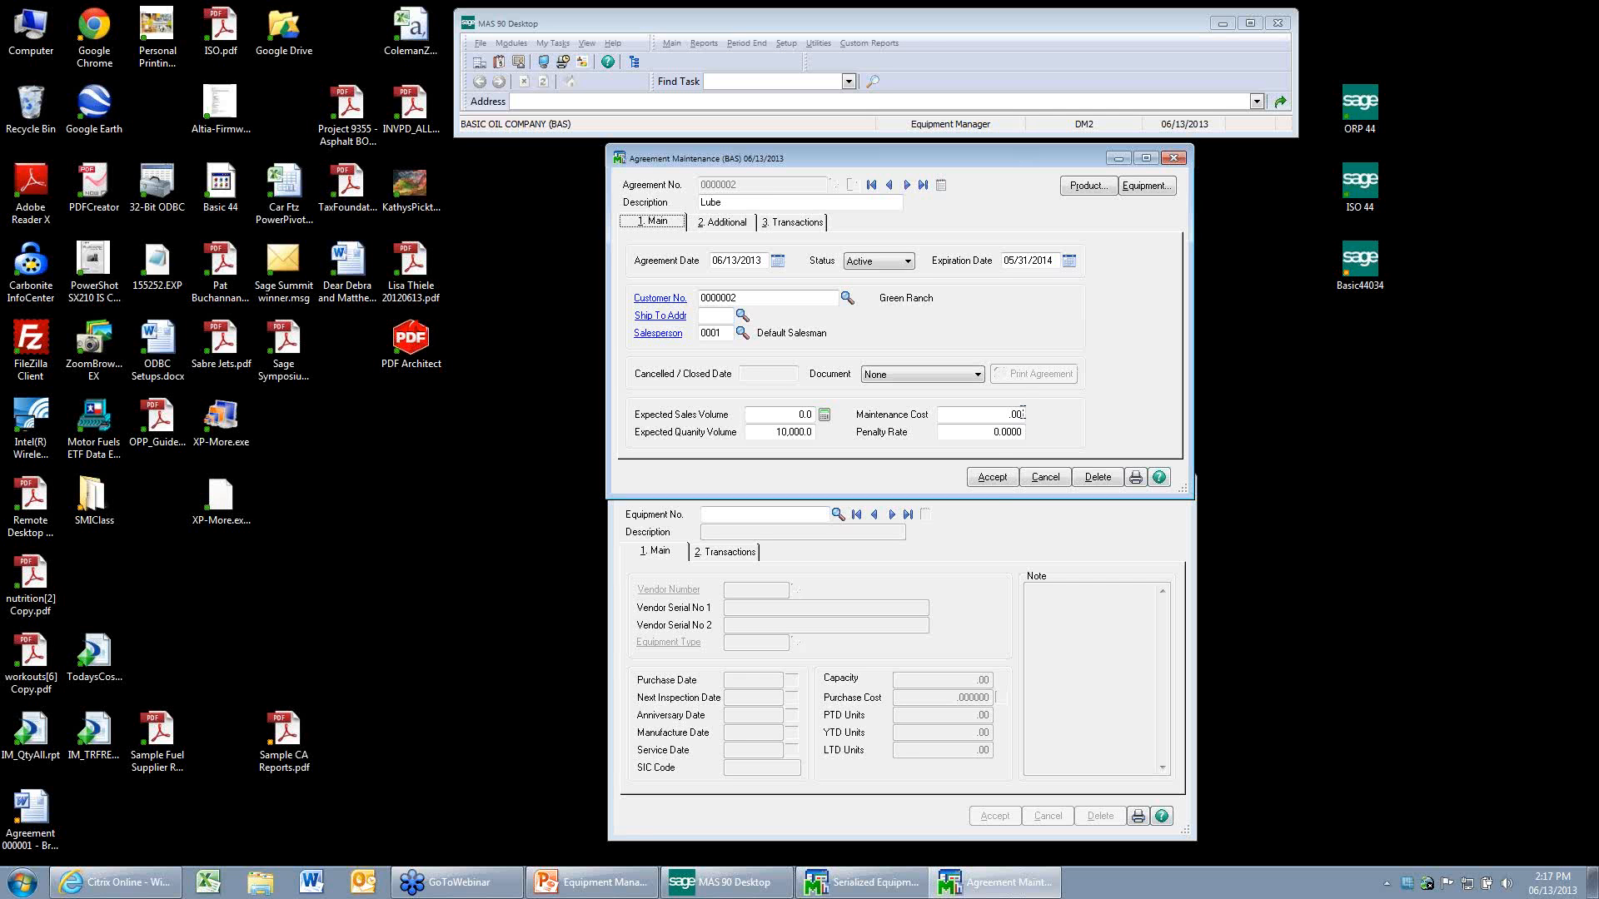
click(991, 478)
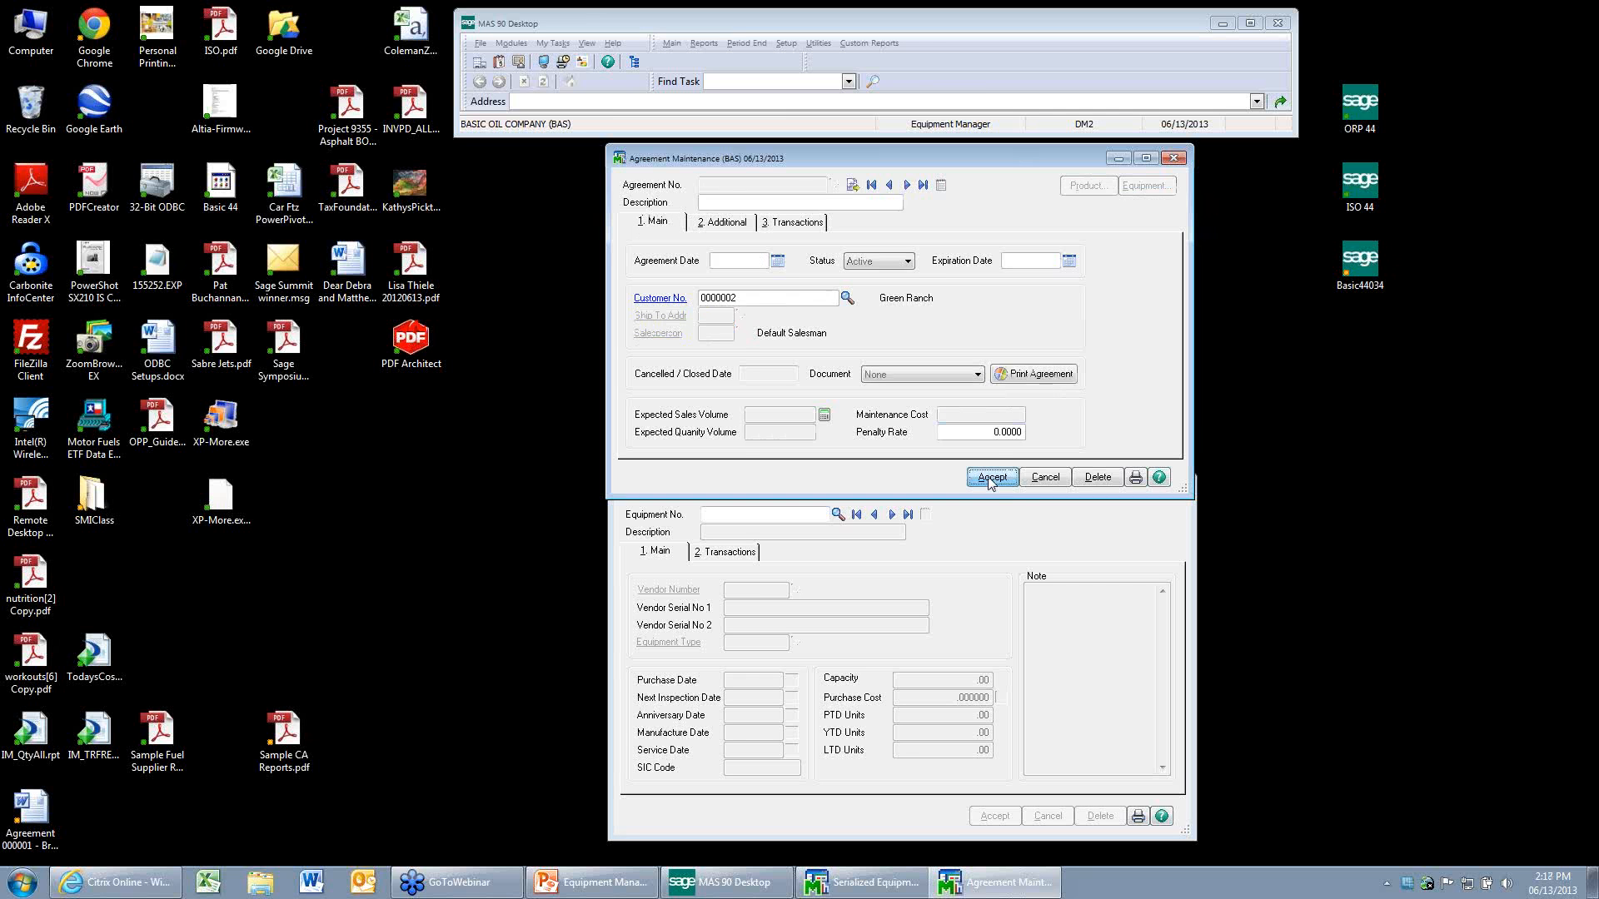
Close the agreement and serialized equipment maintenance windows and switch to the Sales Order module with accounting date 06/13/2013.
click(1172, 158)
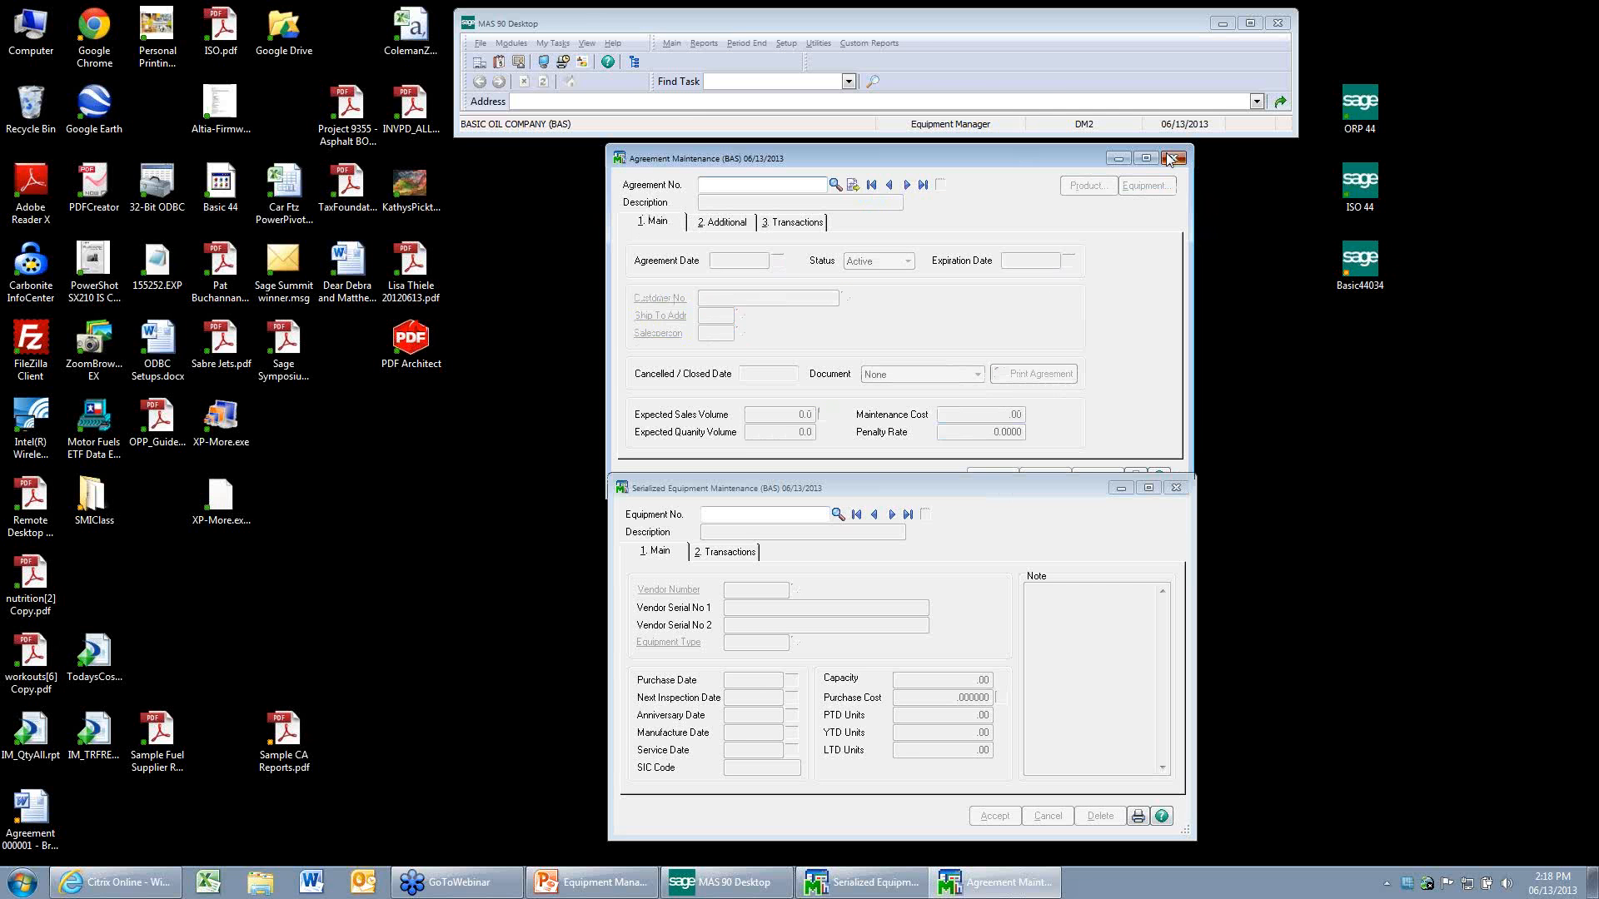
click(1171, 160)
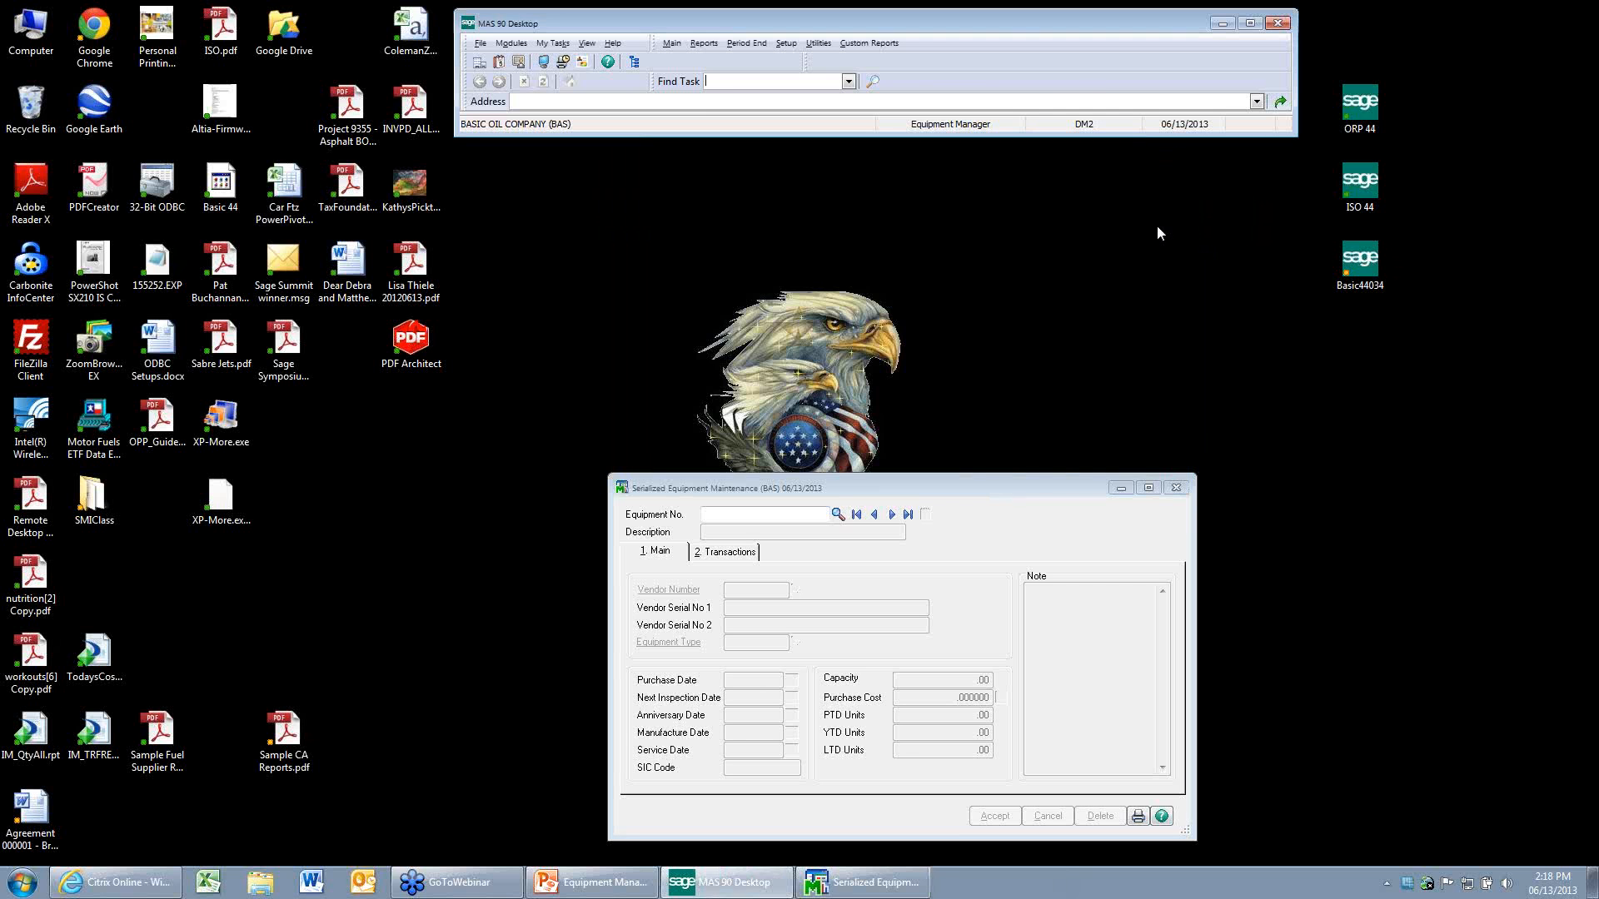
click(1176, 488)
double_click(958, 128)
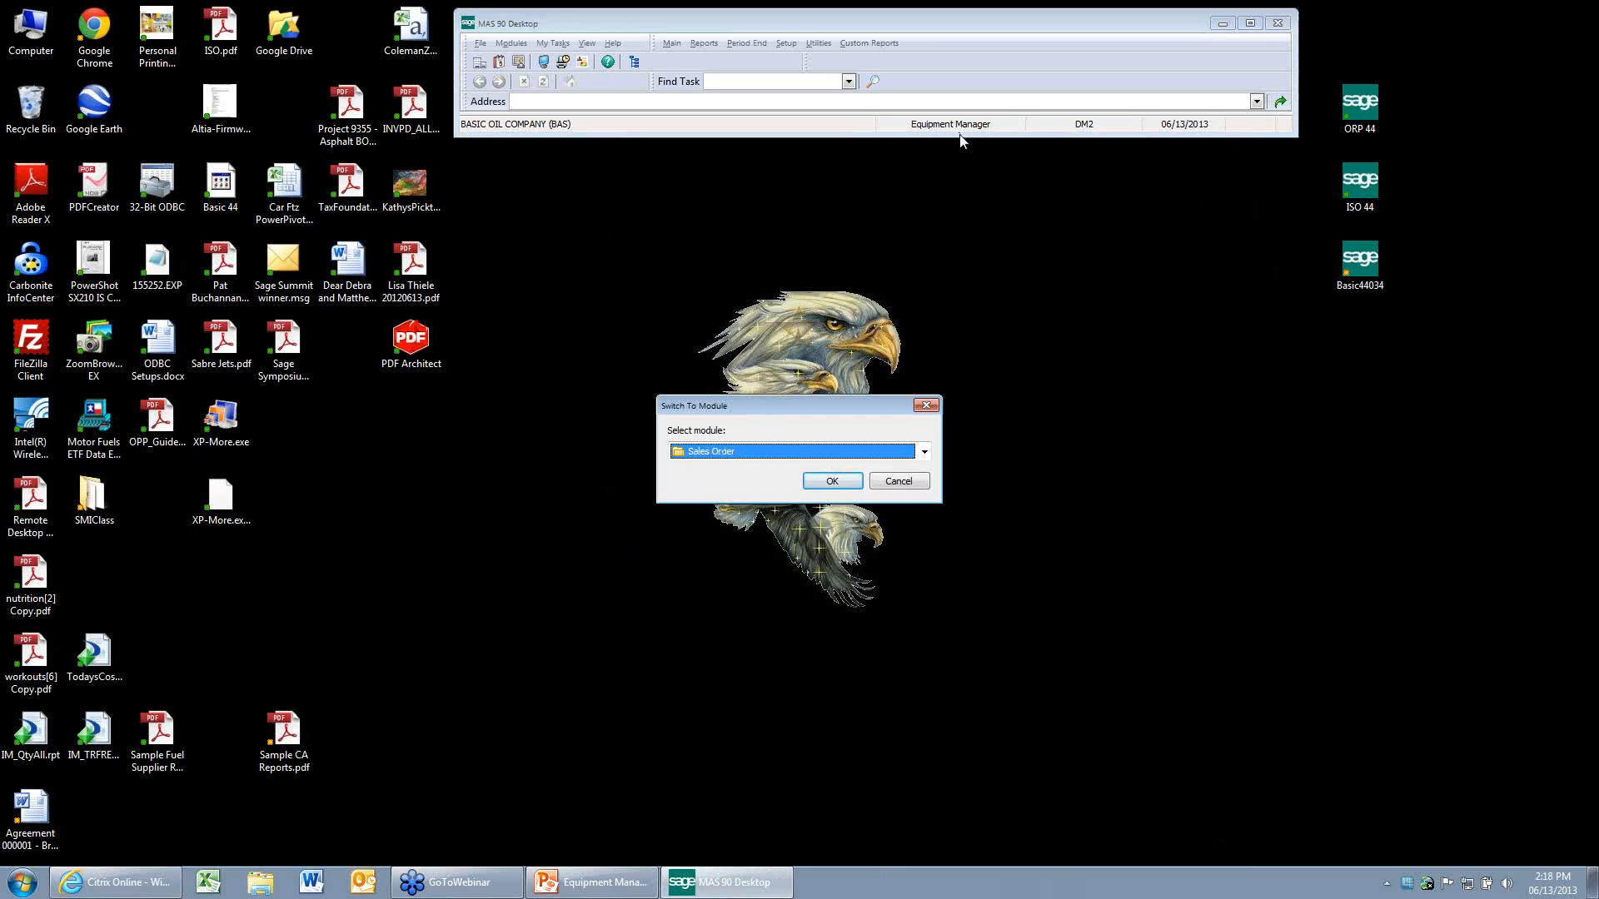
key(Return)
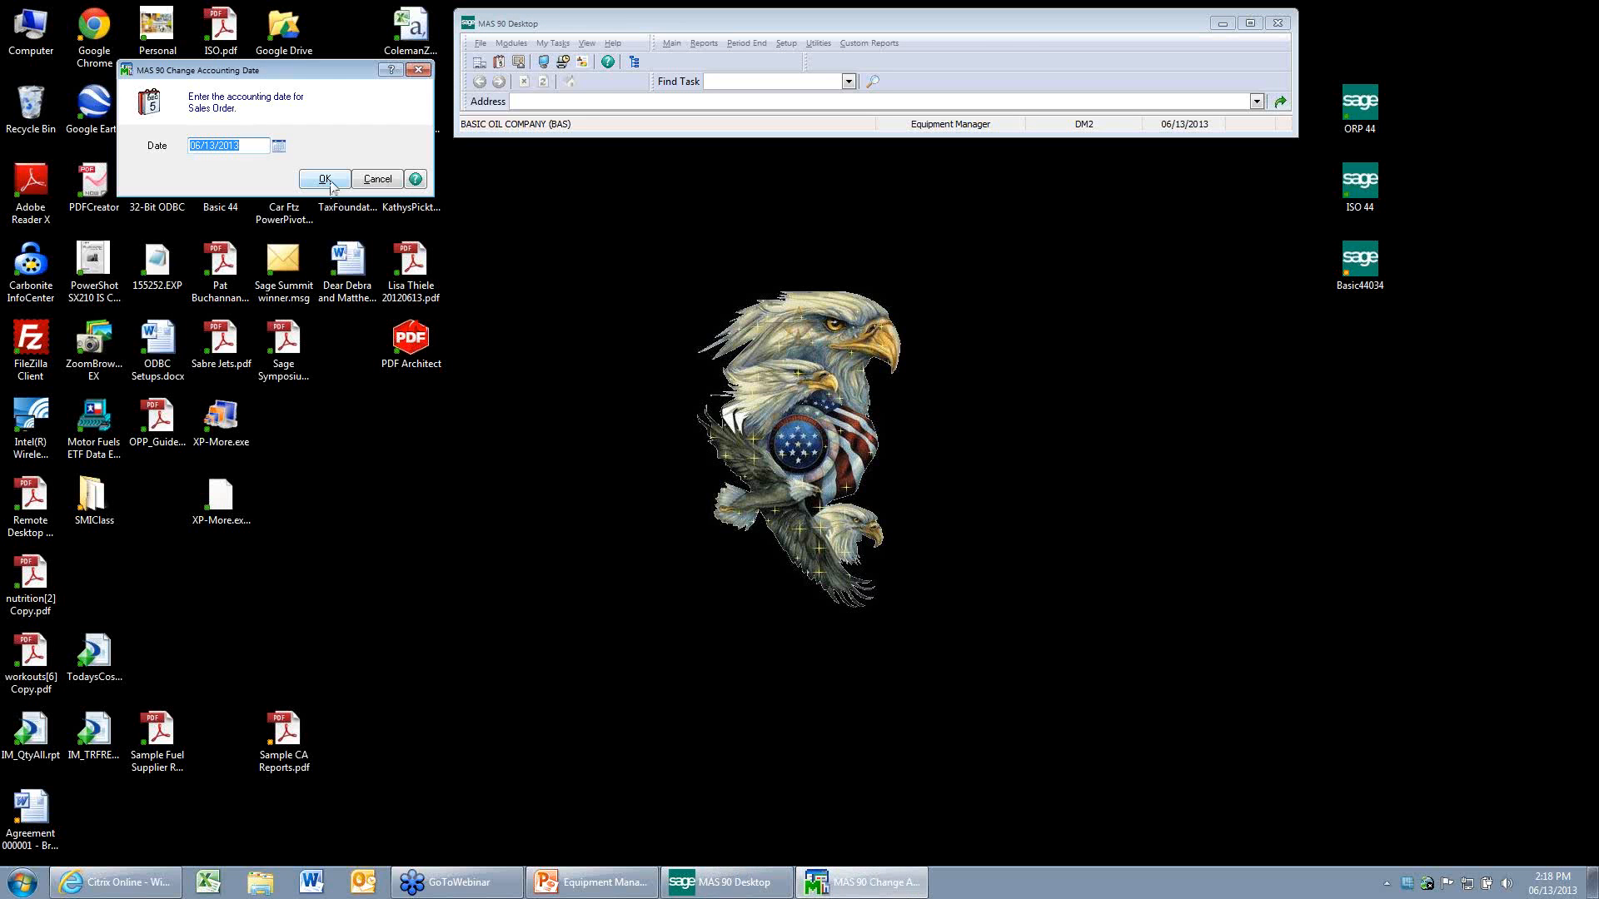
key(Return)
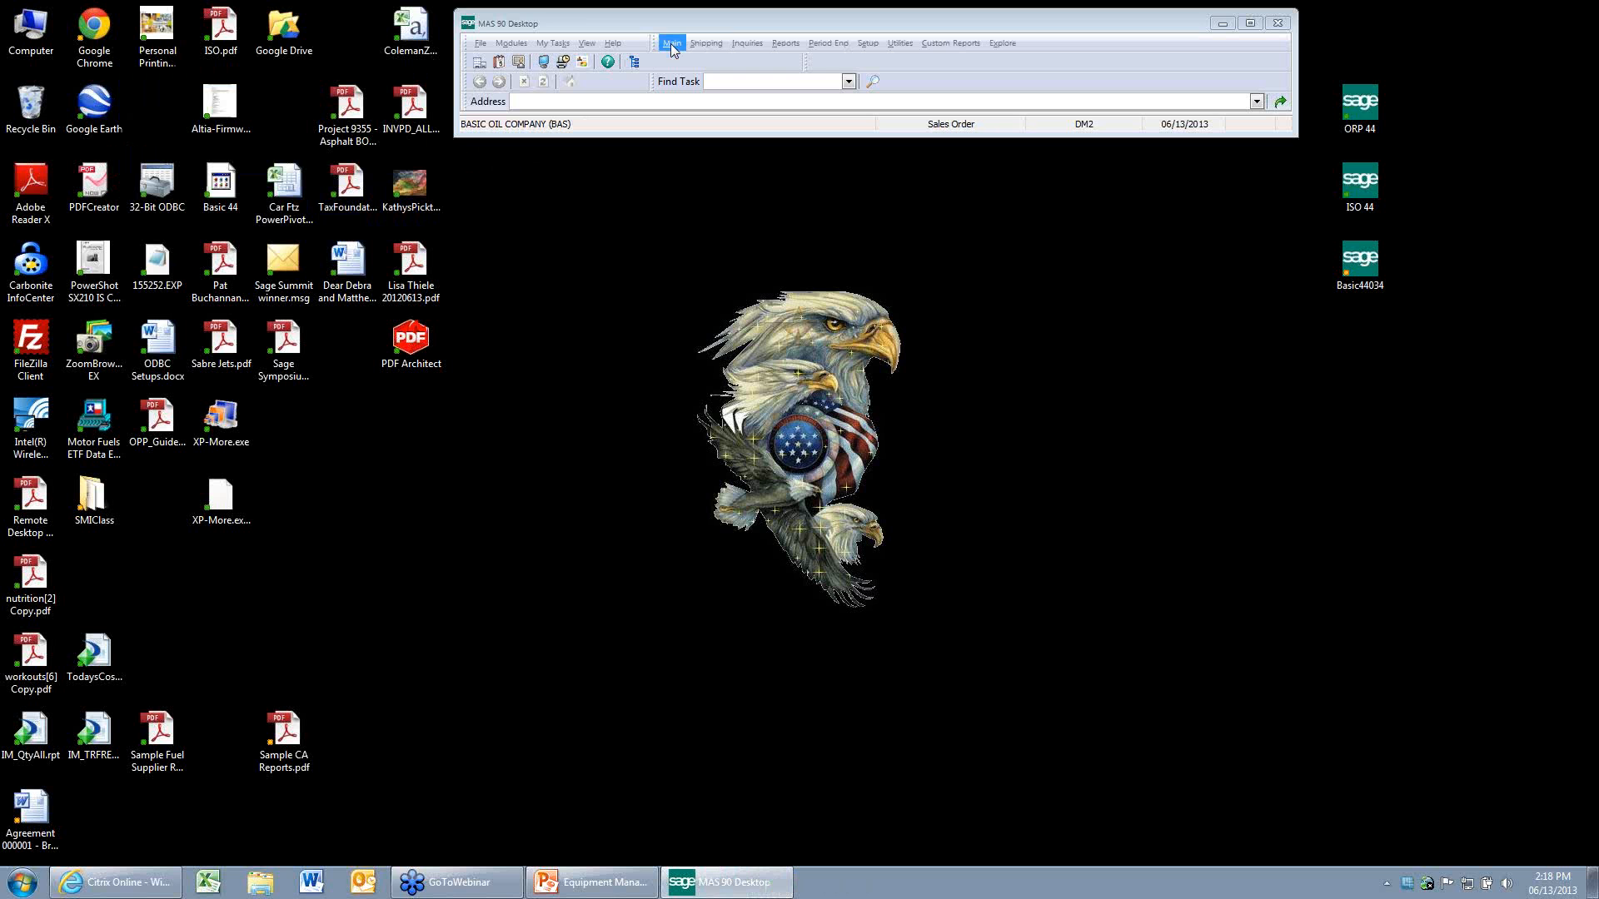
Create a new sales order for Brown Trucking and set its ship-to location to Main Truck Yard.
click(673, 45)
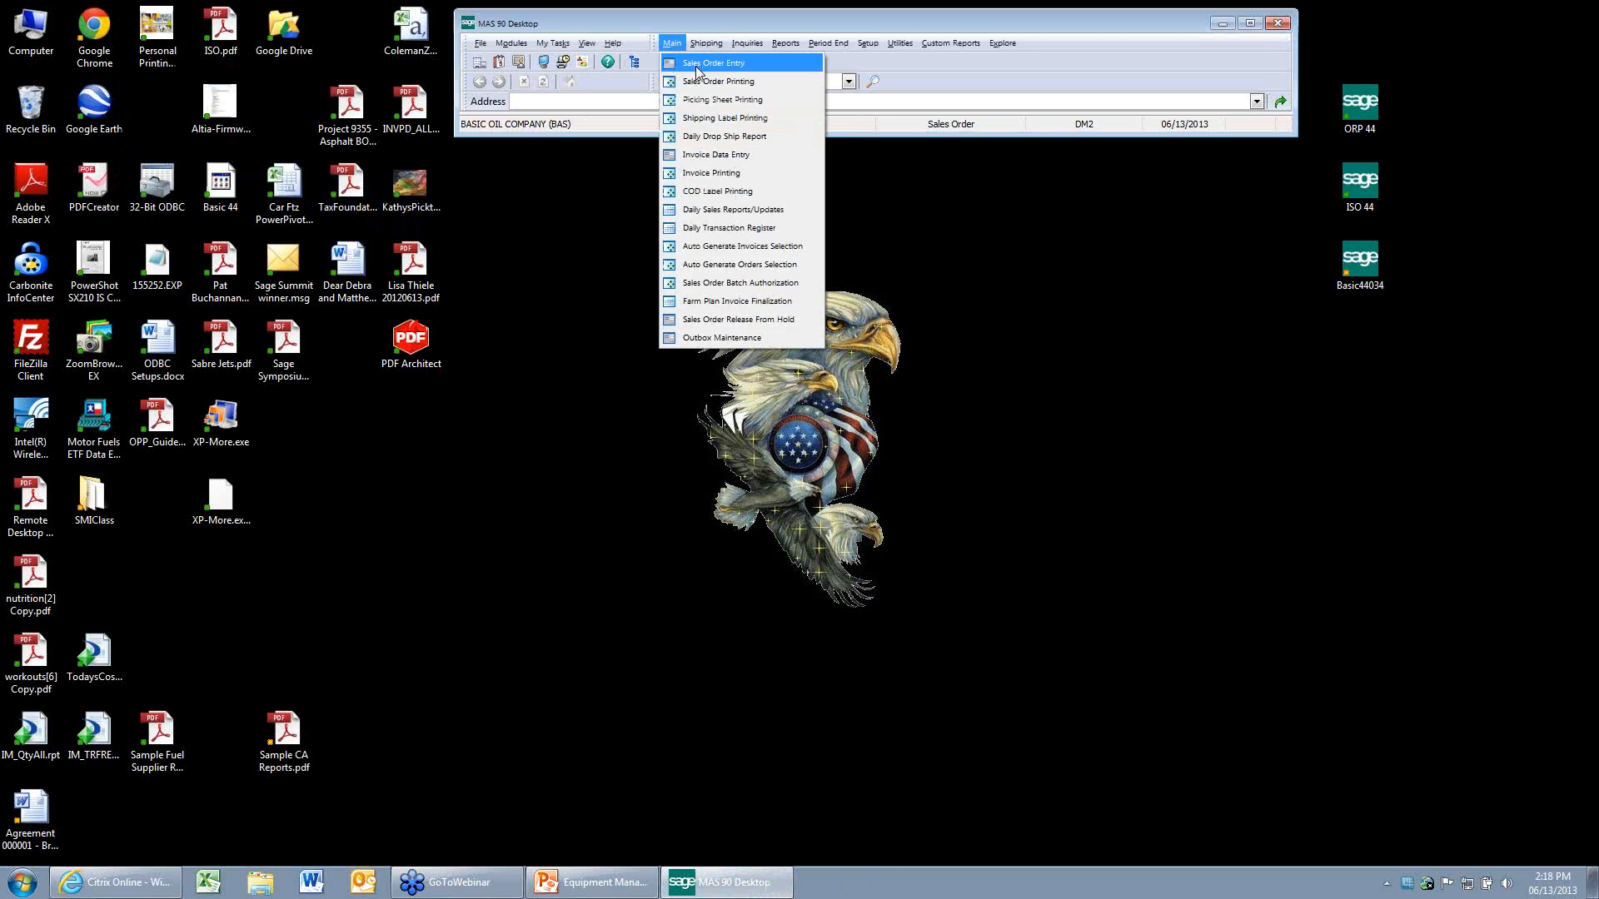
click(698, 66)
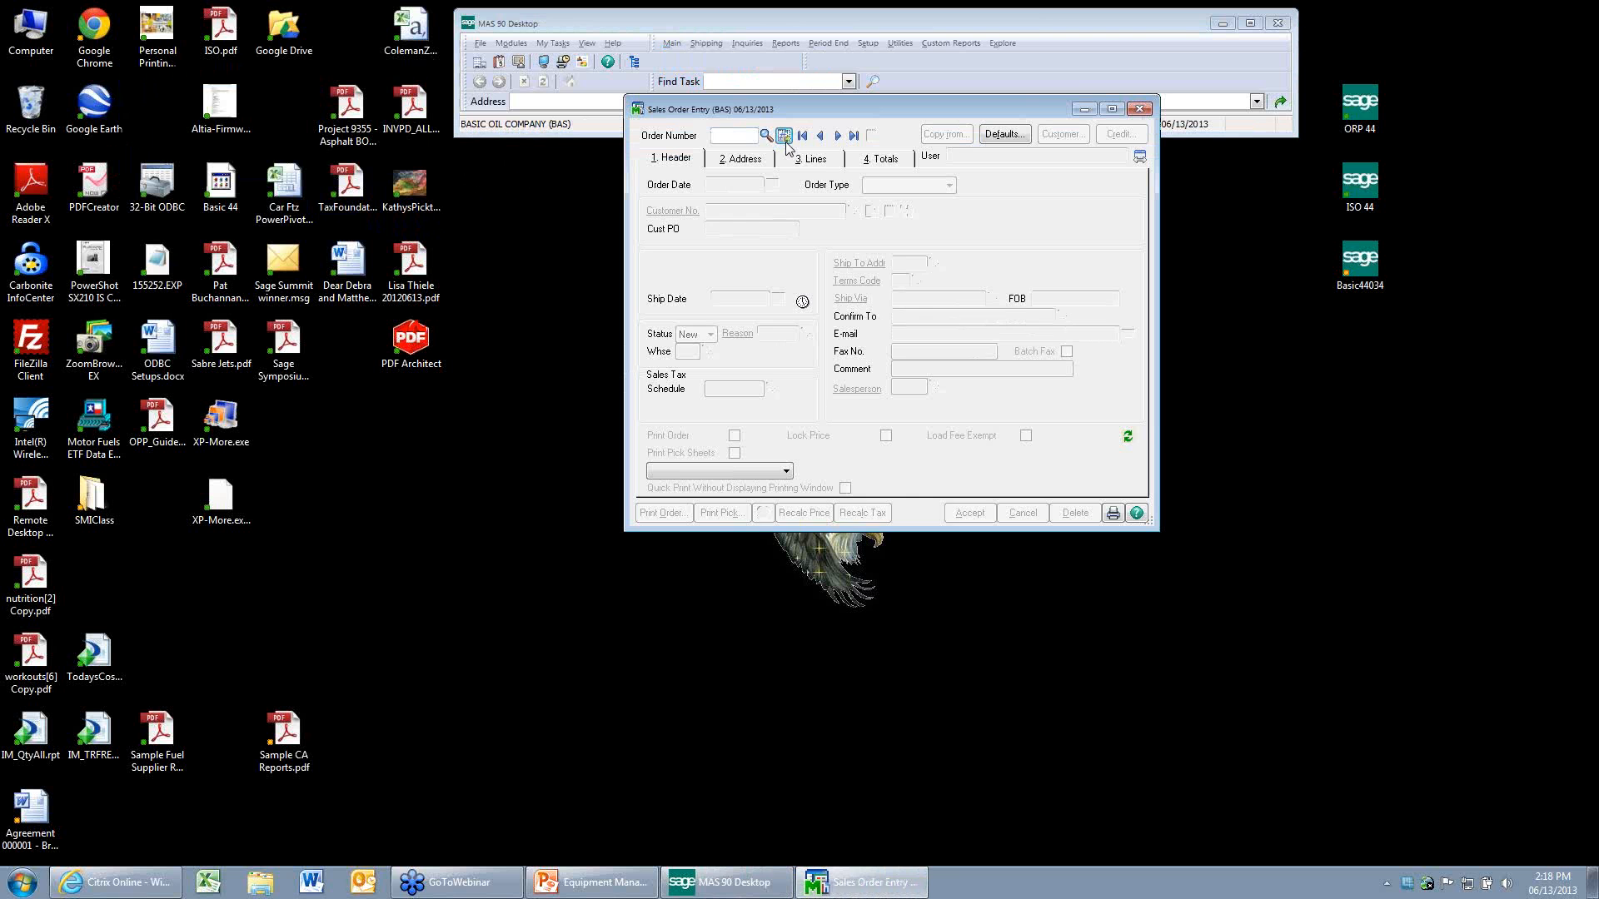
click(784, 135)
click(853, 211)
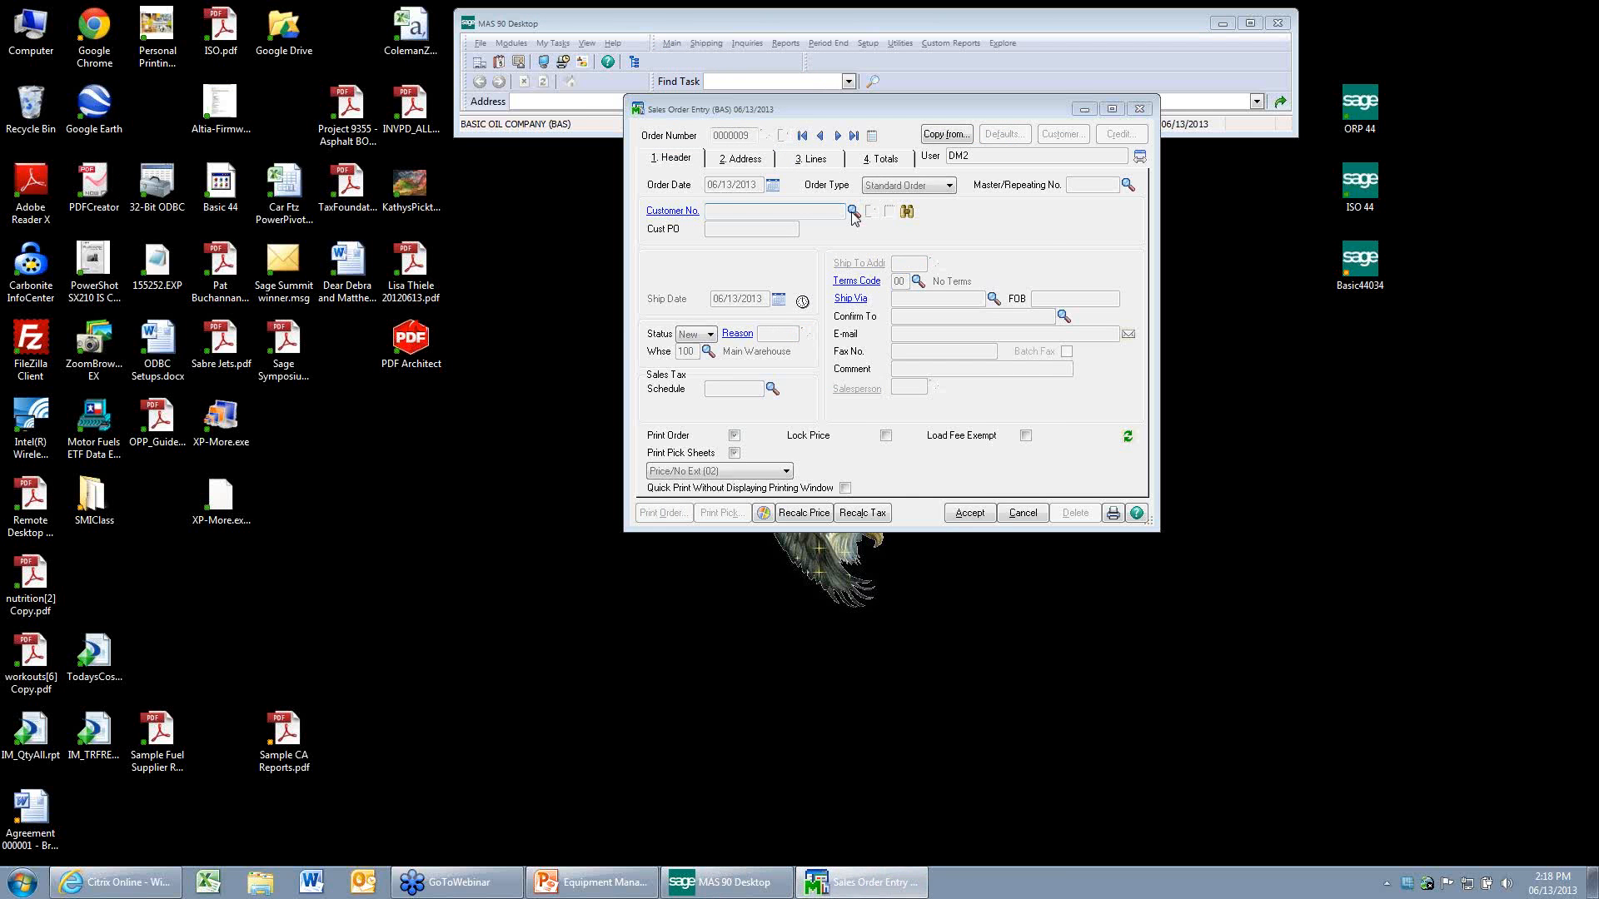
click(887, 569)
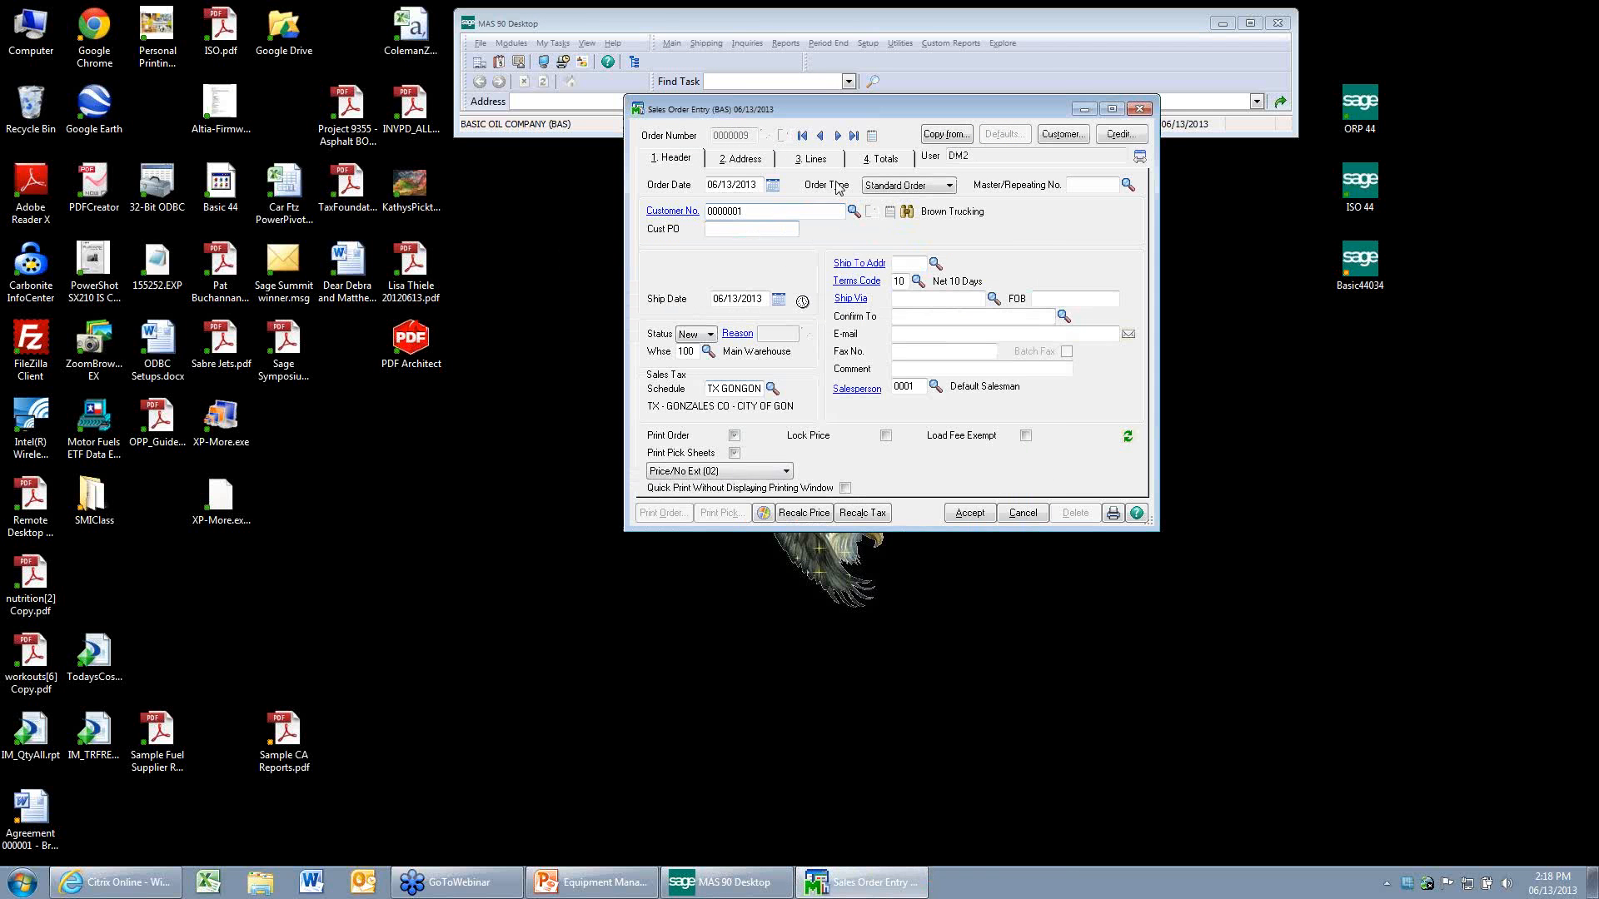
click(936, 264)
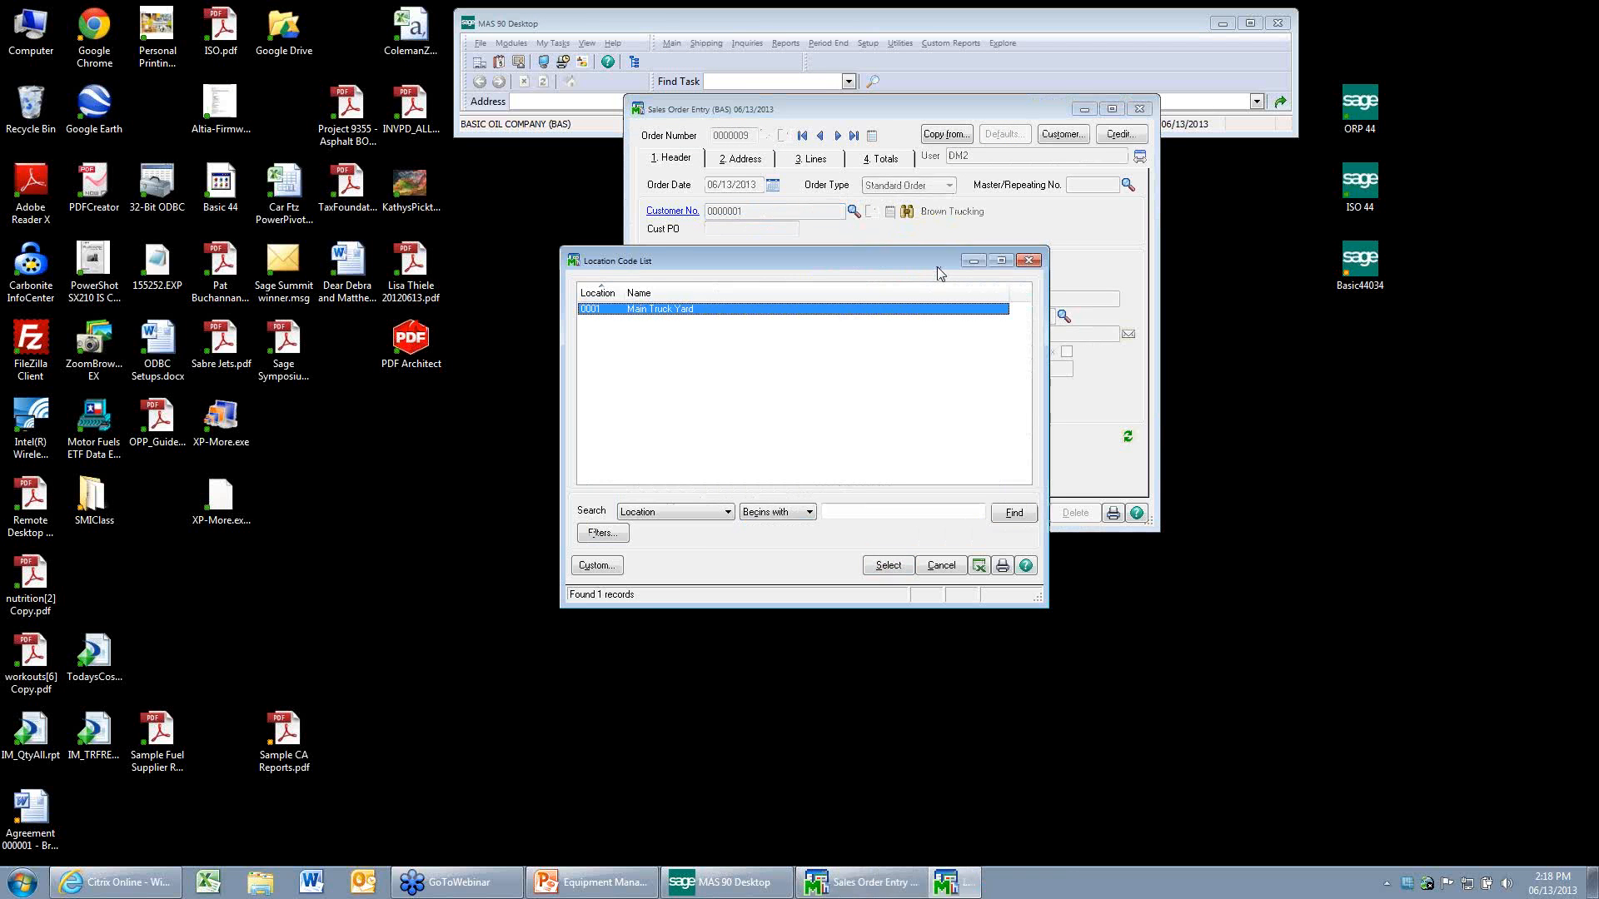
click(887, 565)
Add item 100, Clear Diesel, as the first line of the Brown Trucking order.
click(810, 158)
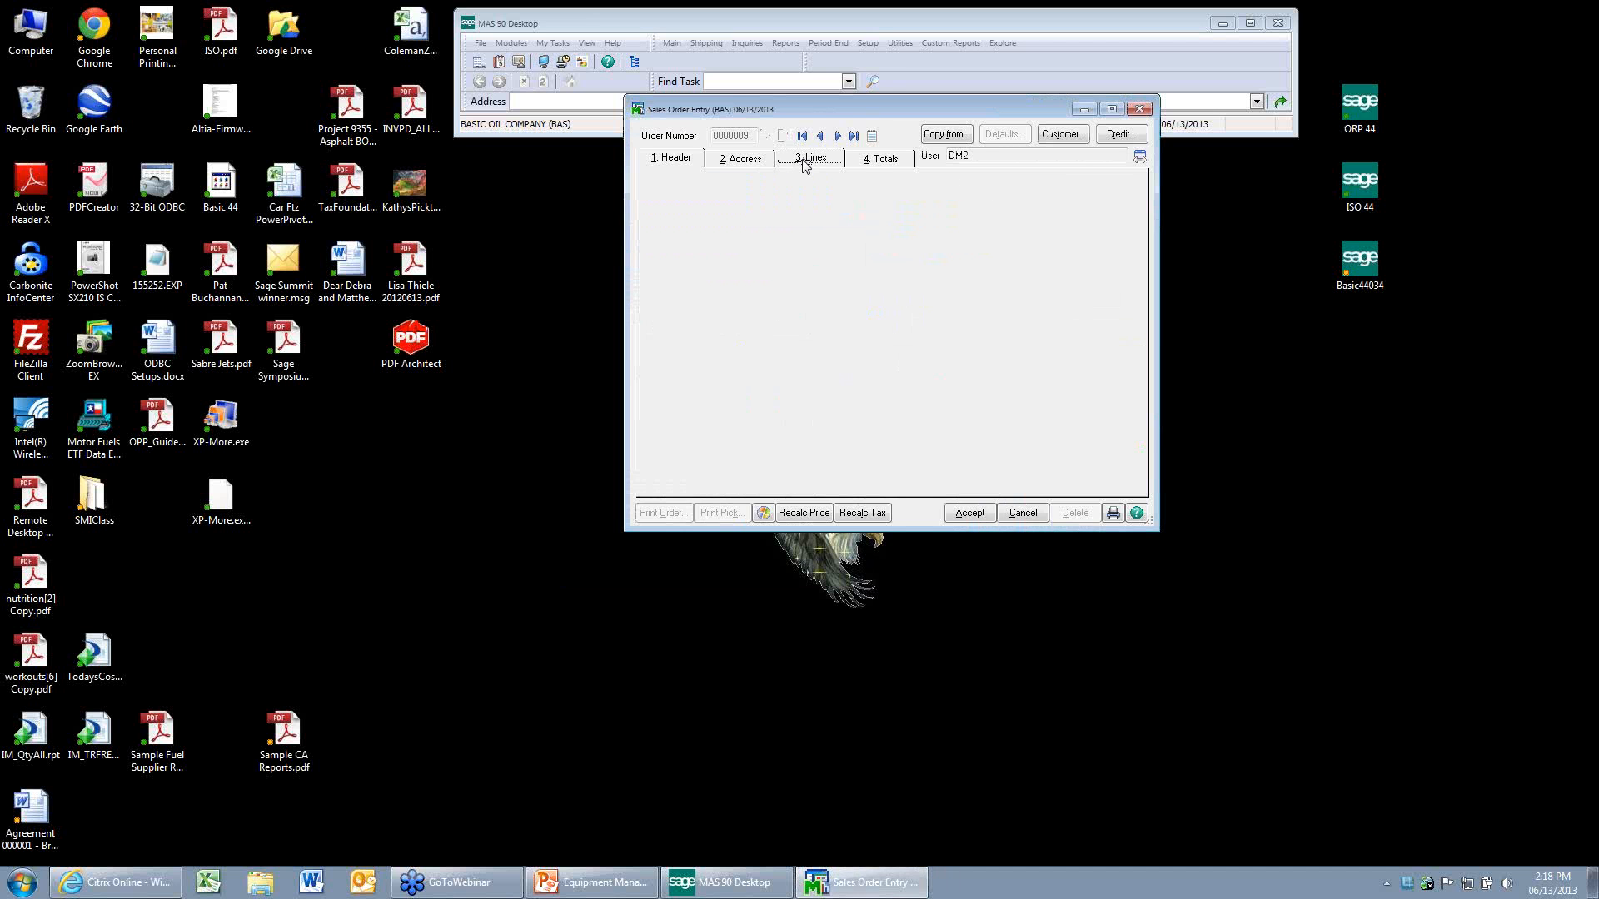
click(766, 243)
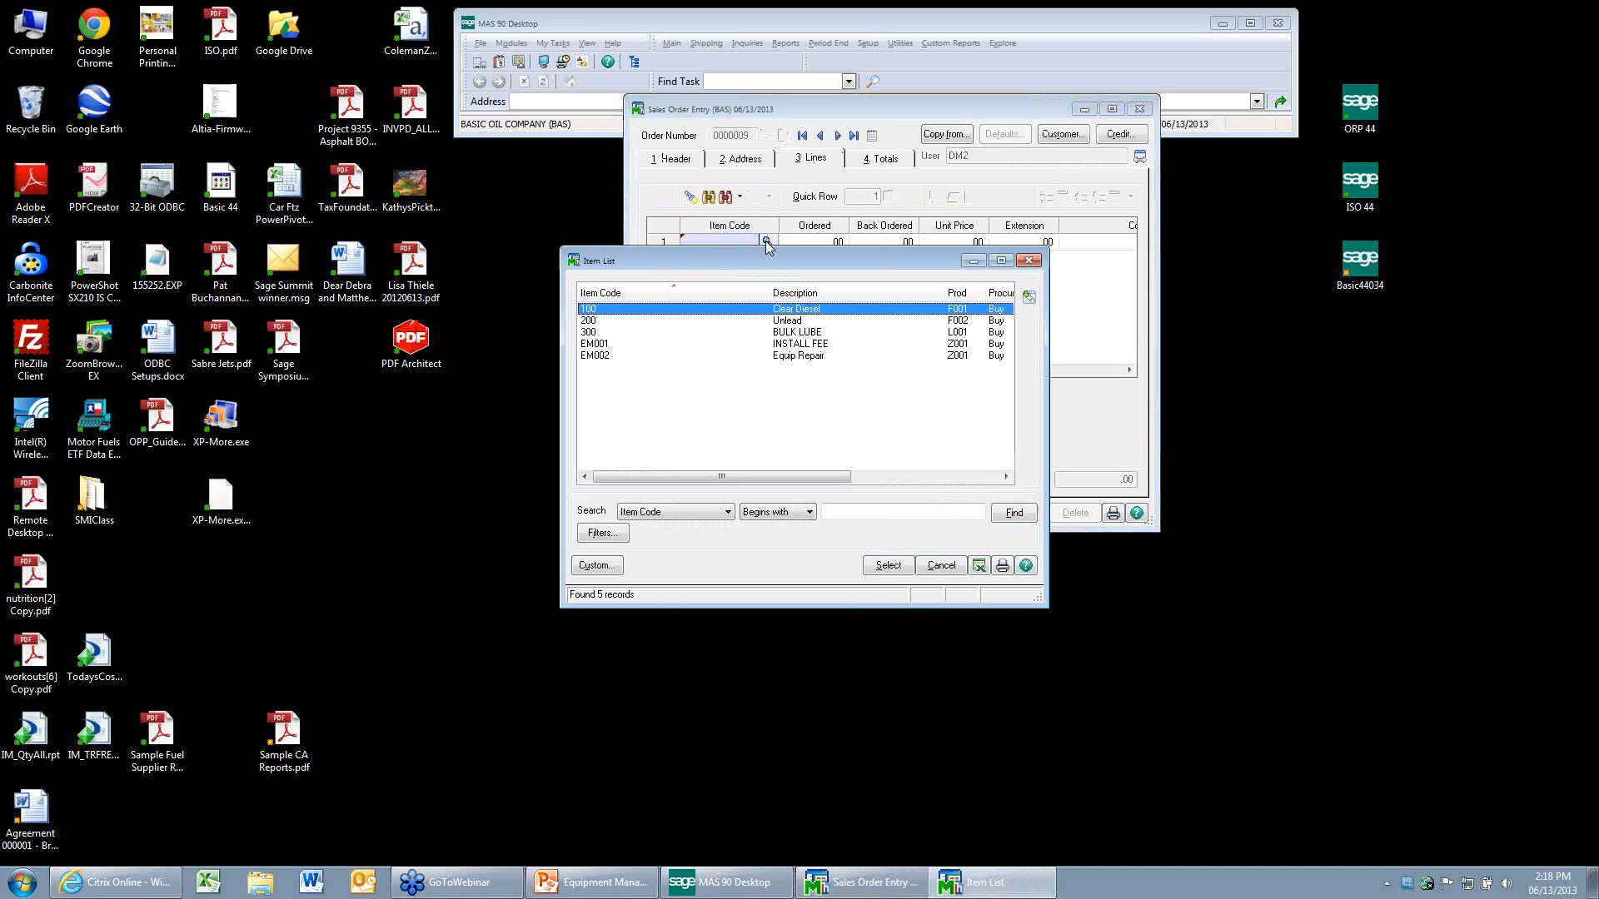
click(887, 564)
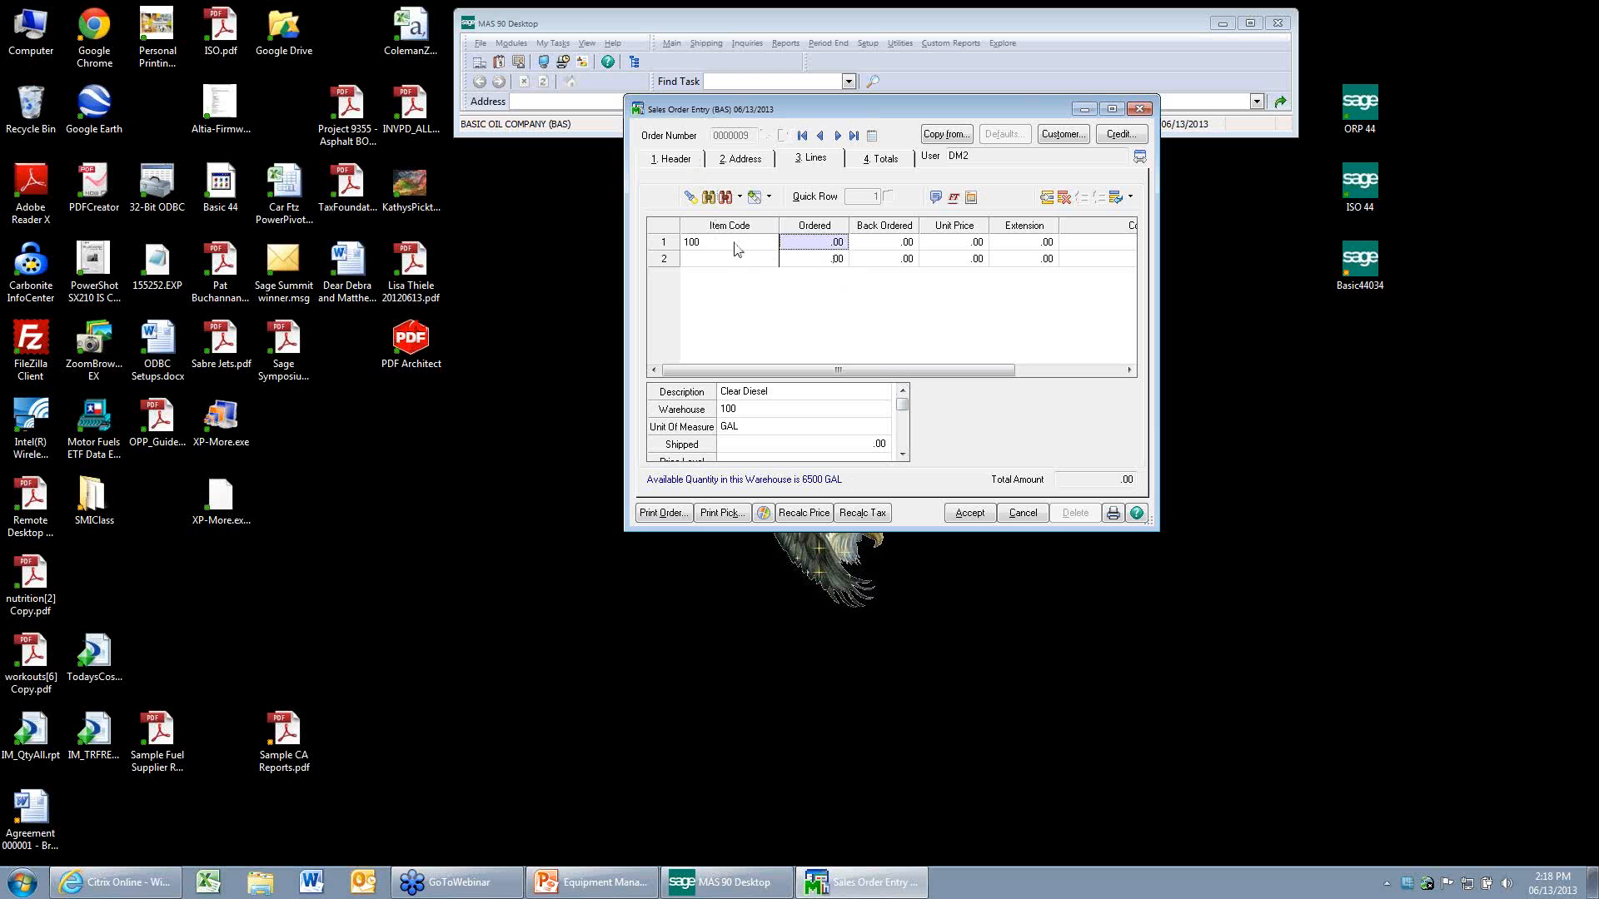
Check the agreement assigned to the Clear Diesel line, then accept the order and close Sales Order Entry.
click(902, 455)
click(902, 455)
click(902, 455)
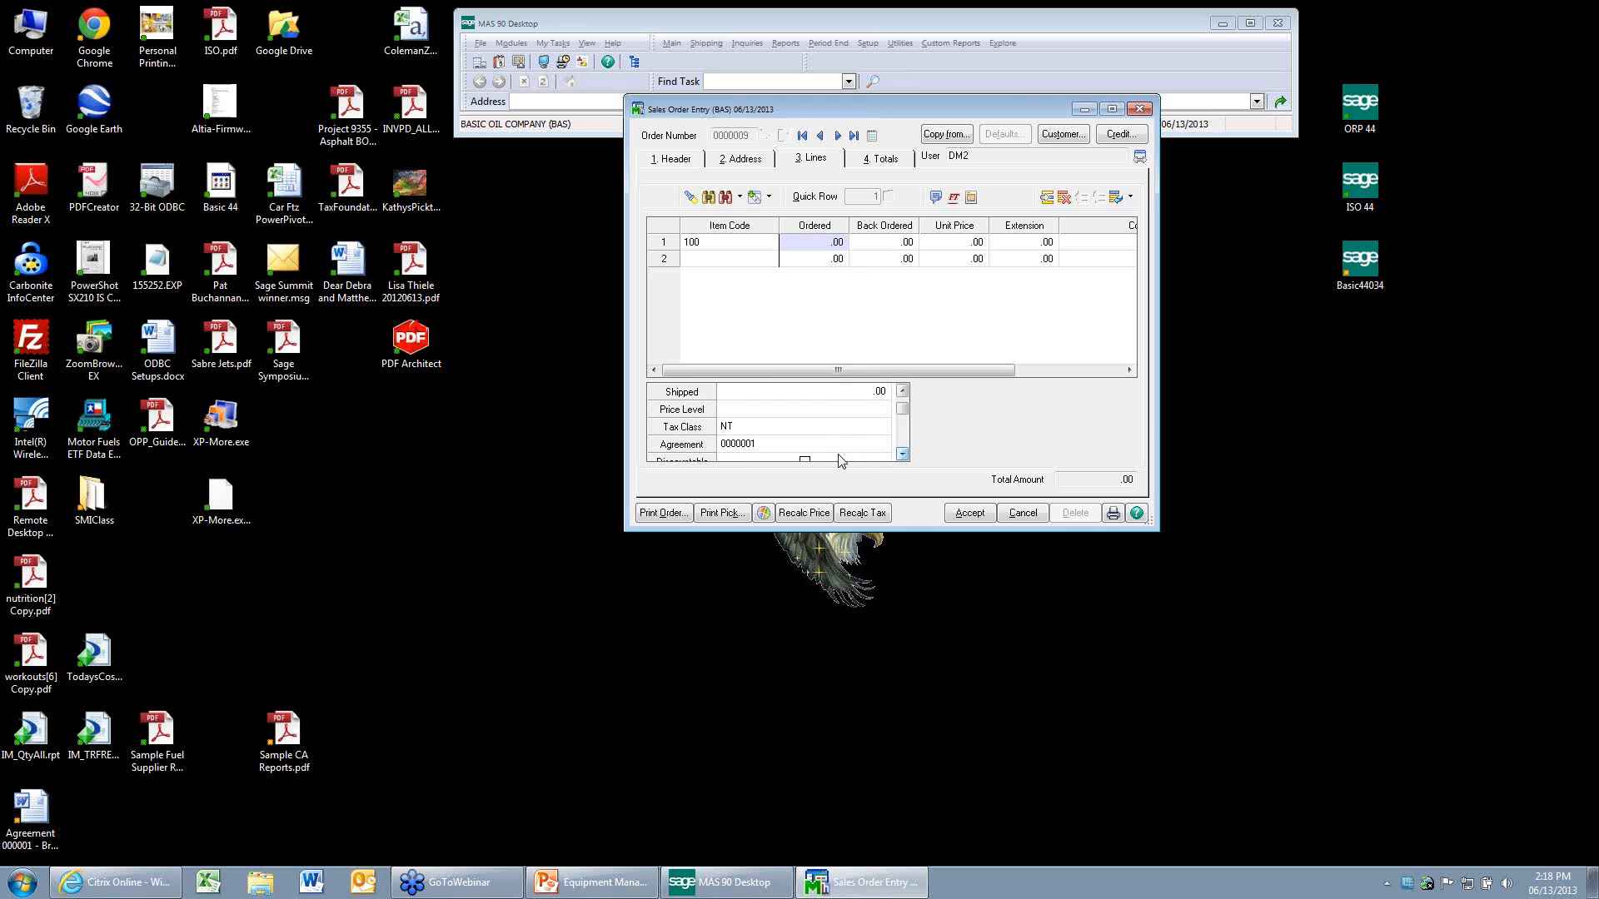
click(741, 445)
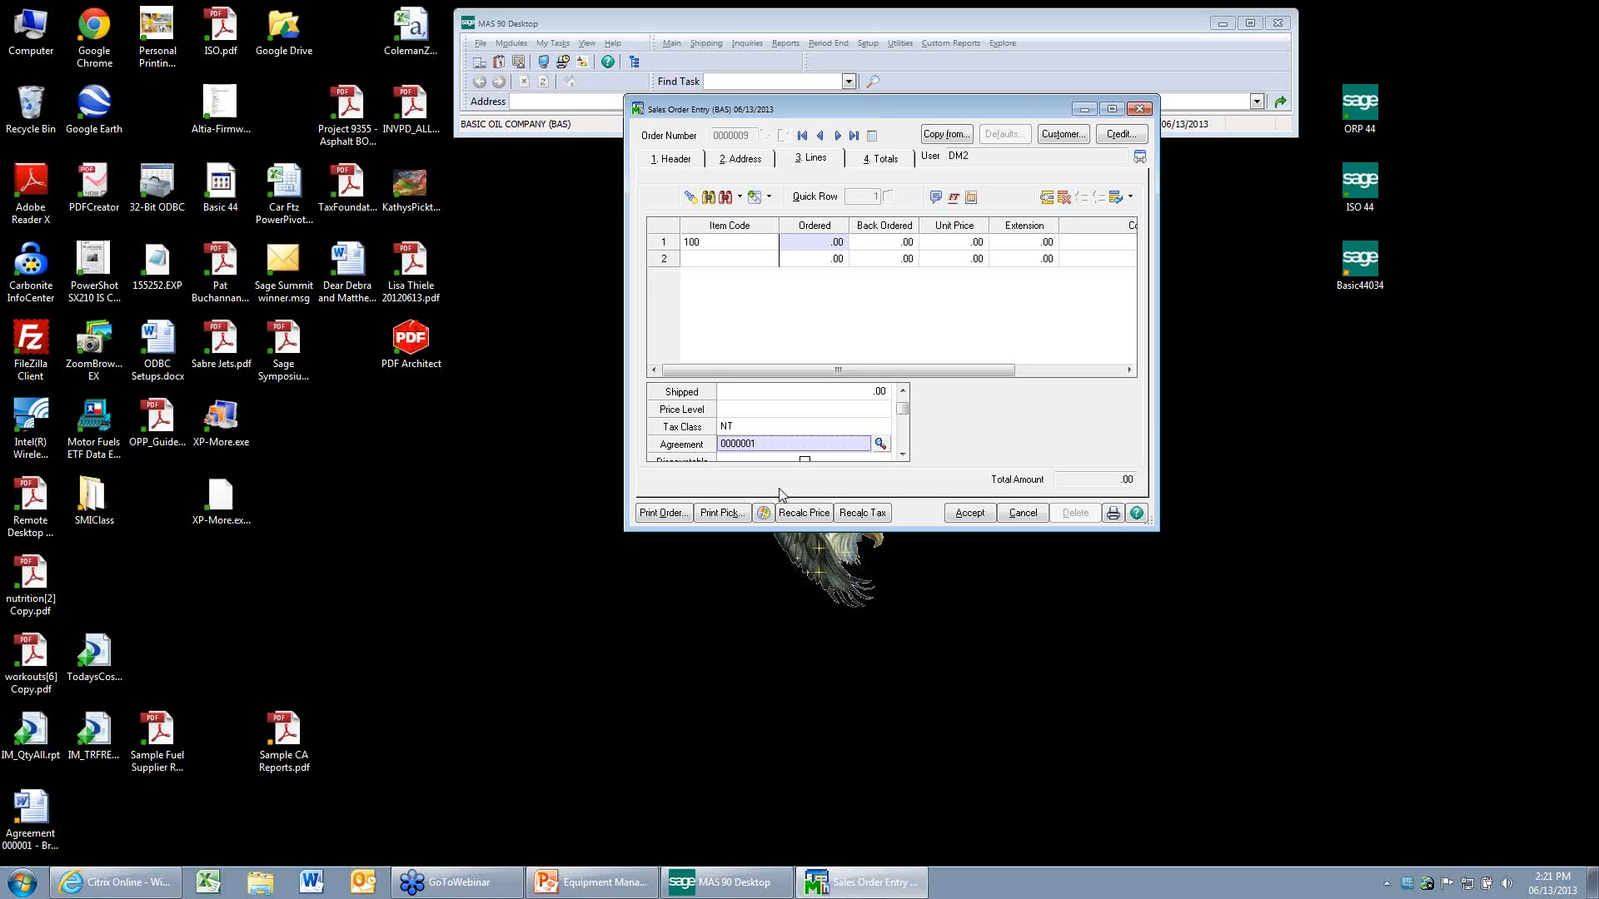
click(969, 513)
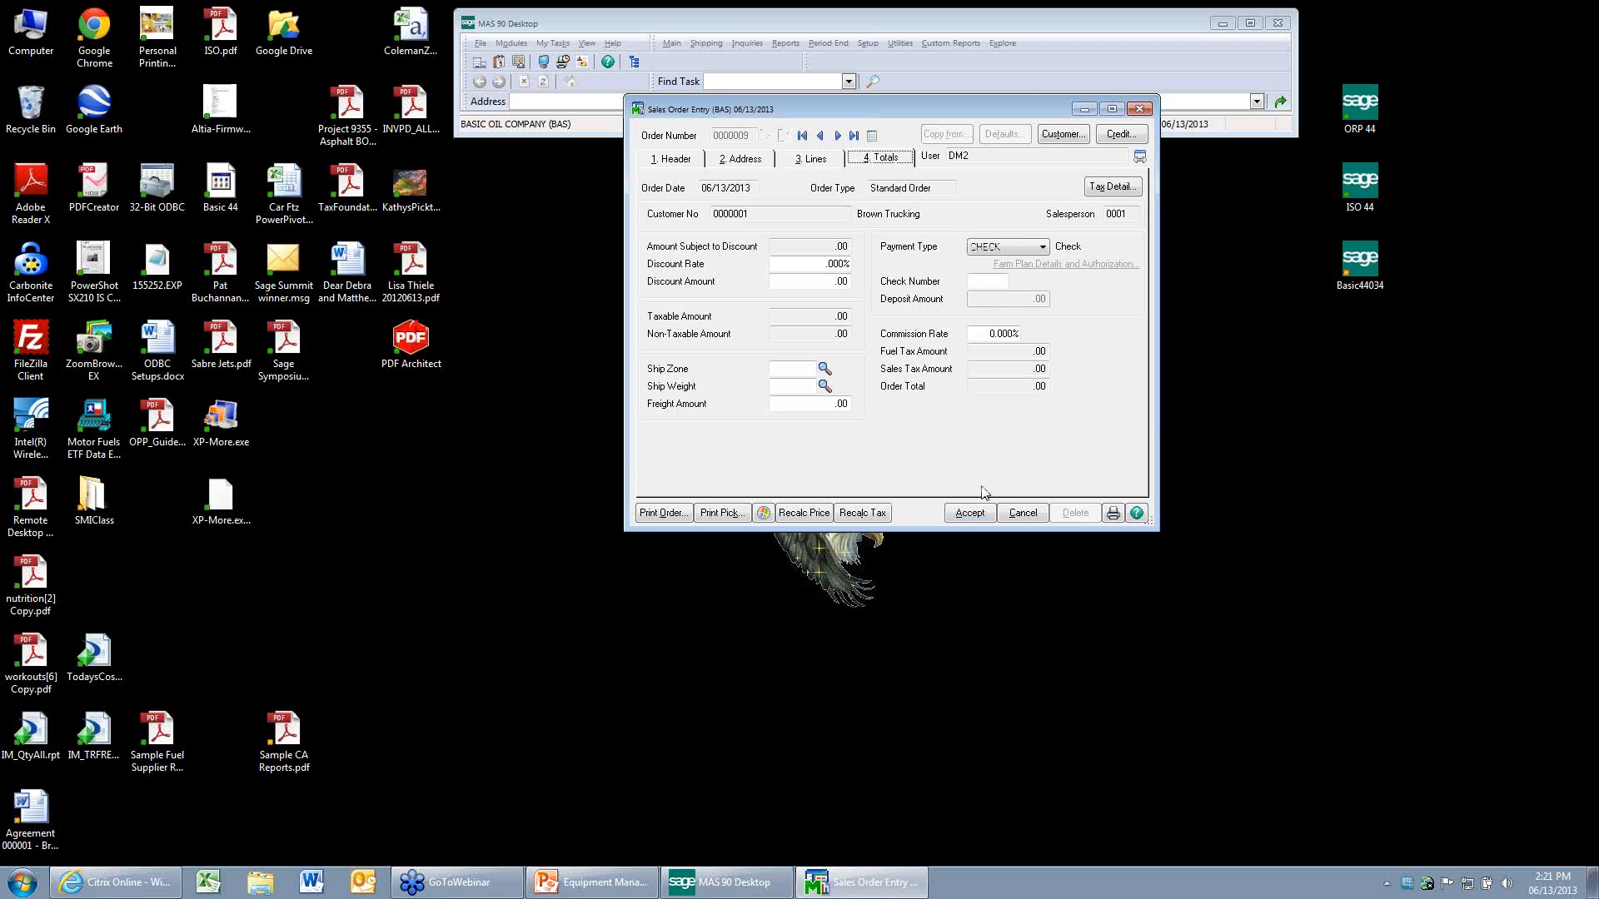
click(1140, 110)
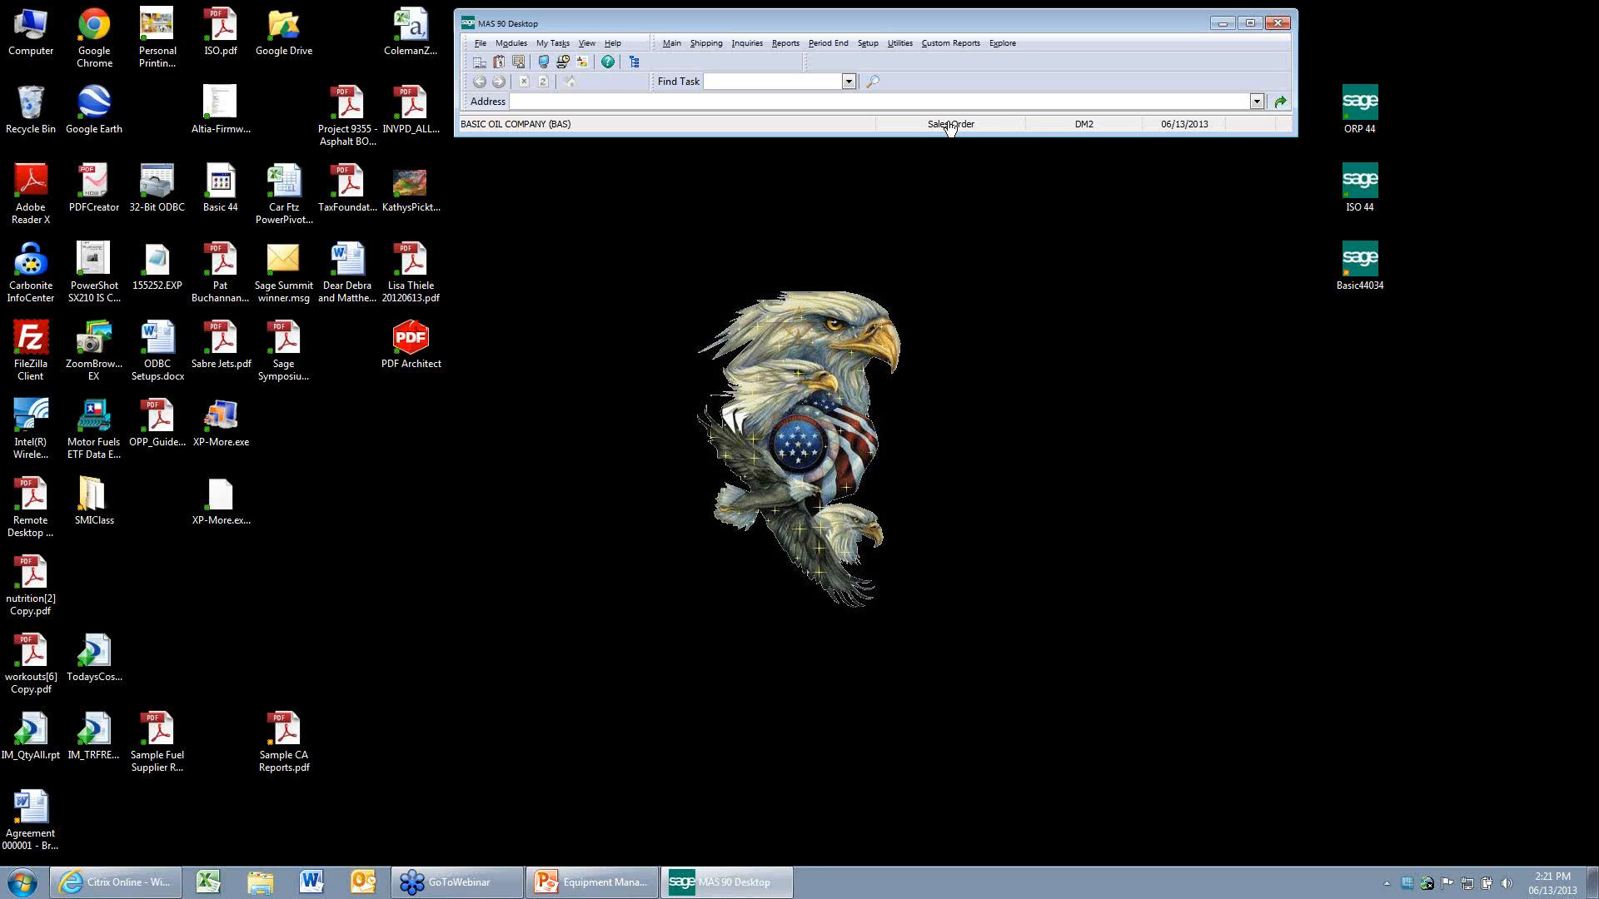
Switch to the Equipment Manager module and open Agreement Maintenance.
double_click(949, 125)
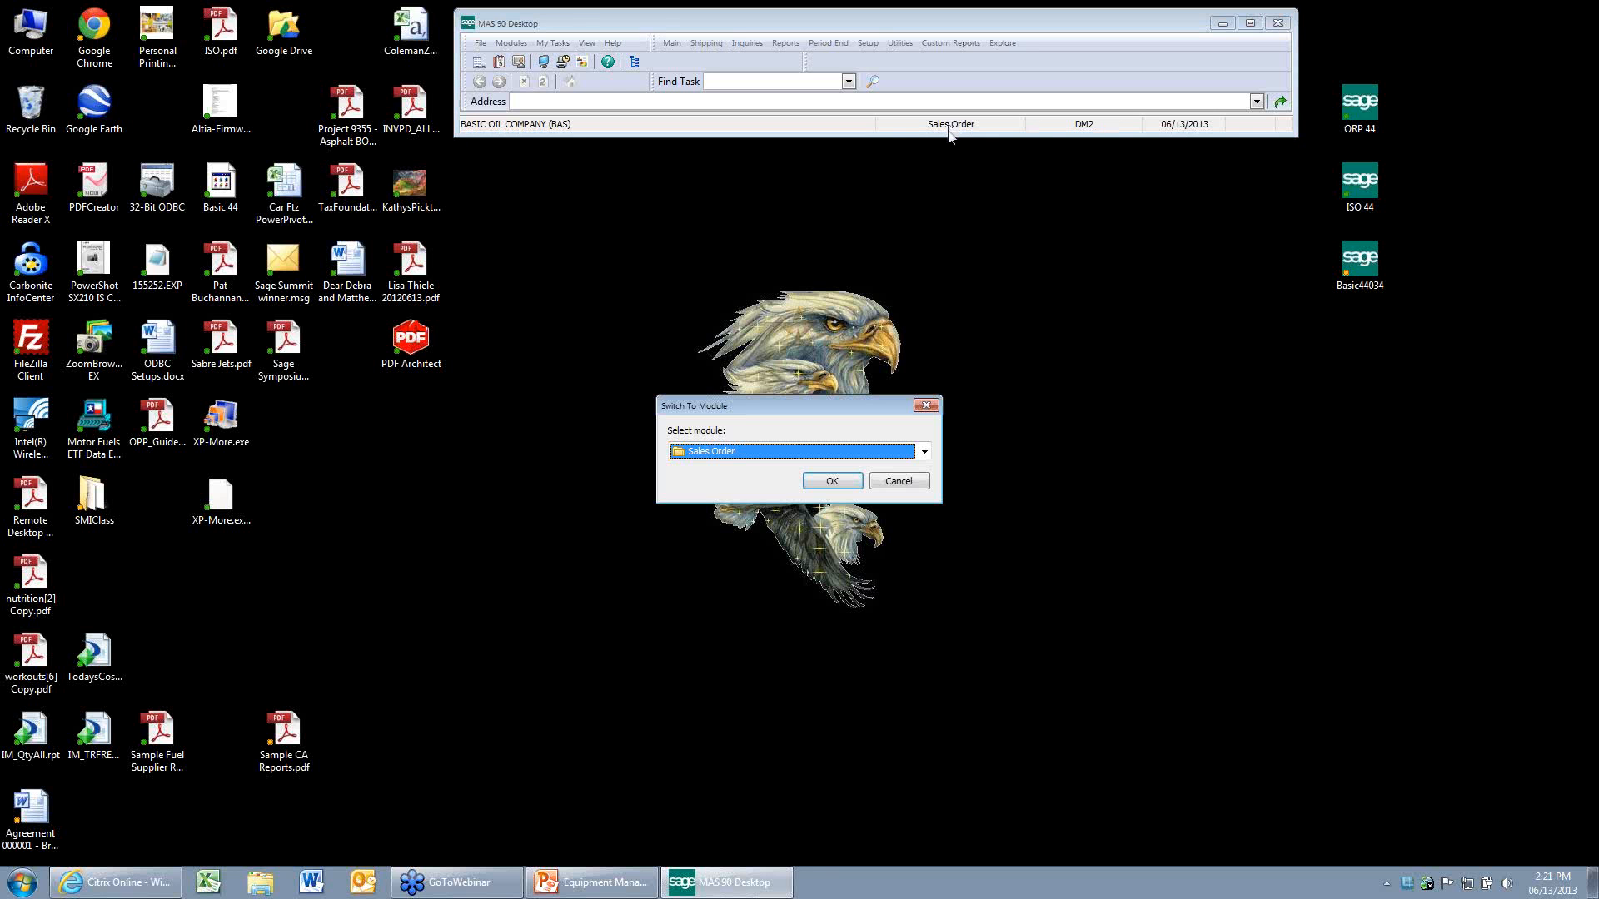
key(e)
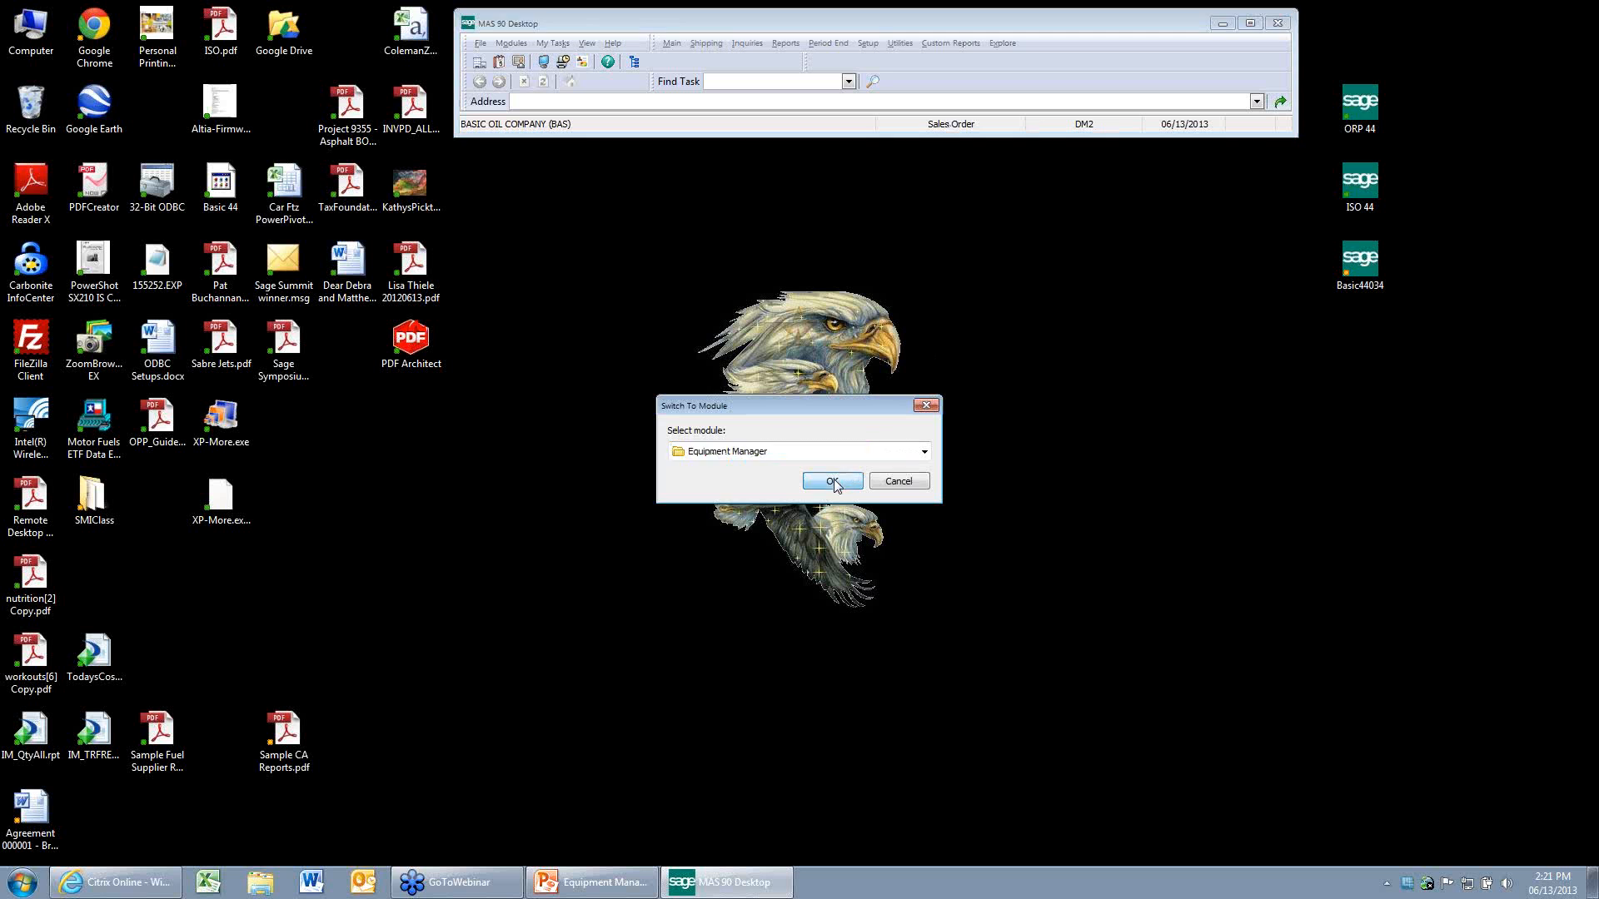
click(832, 482)
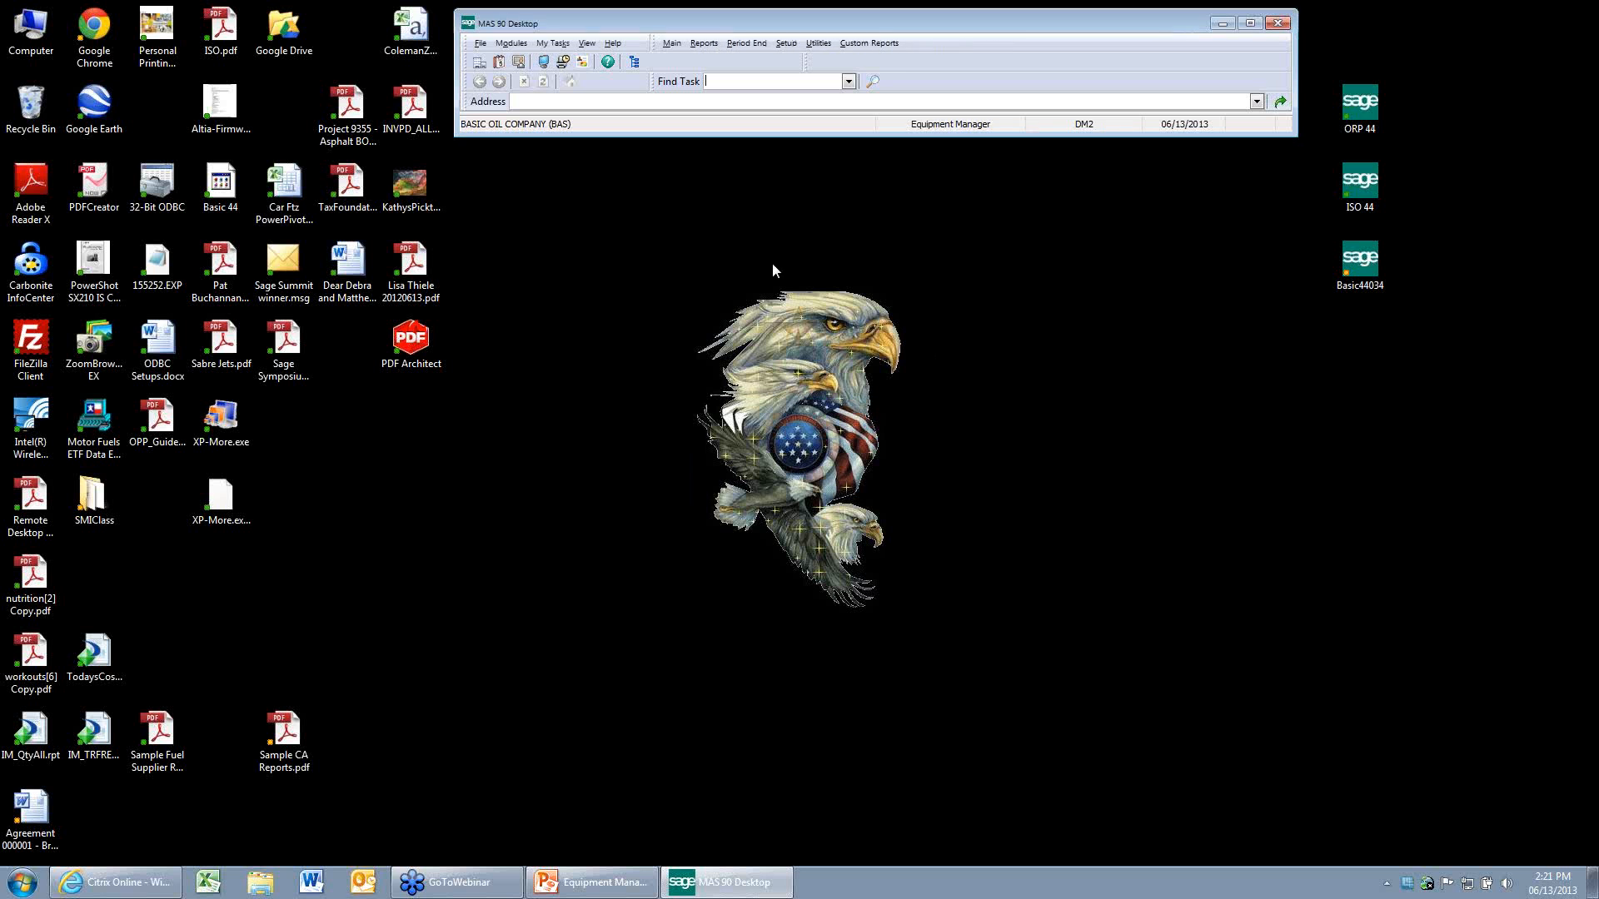
click(673, 44)
click(685, 79)
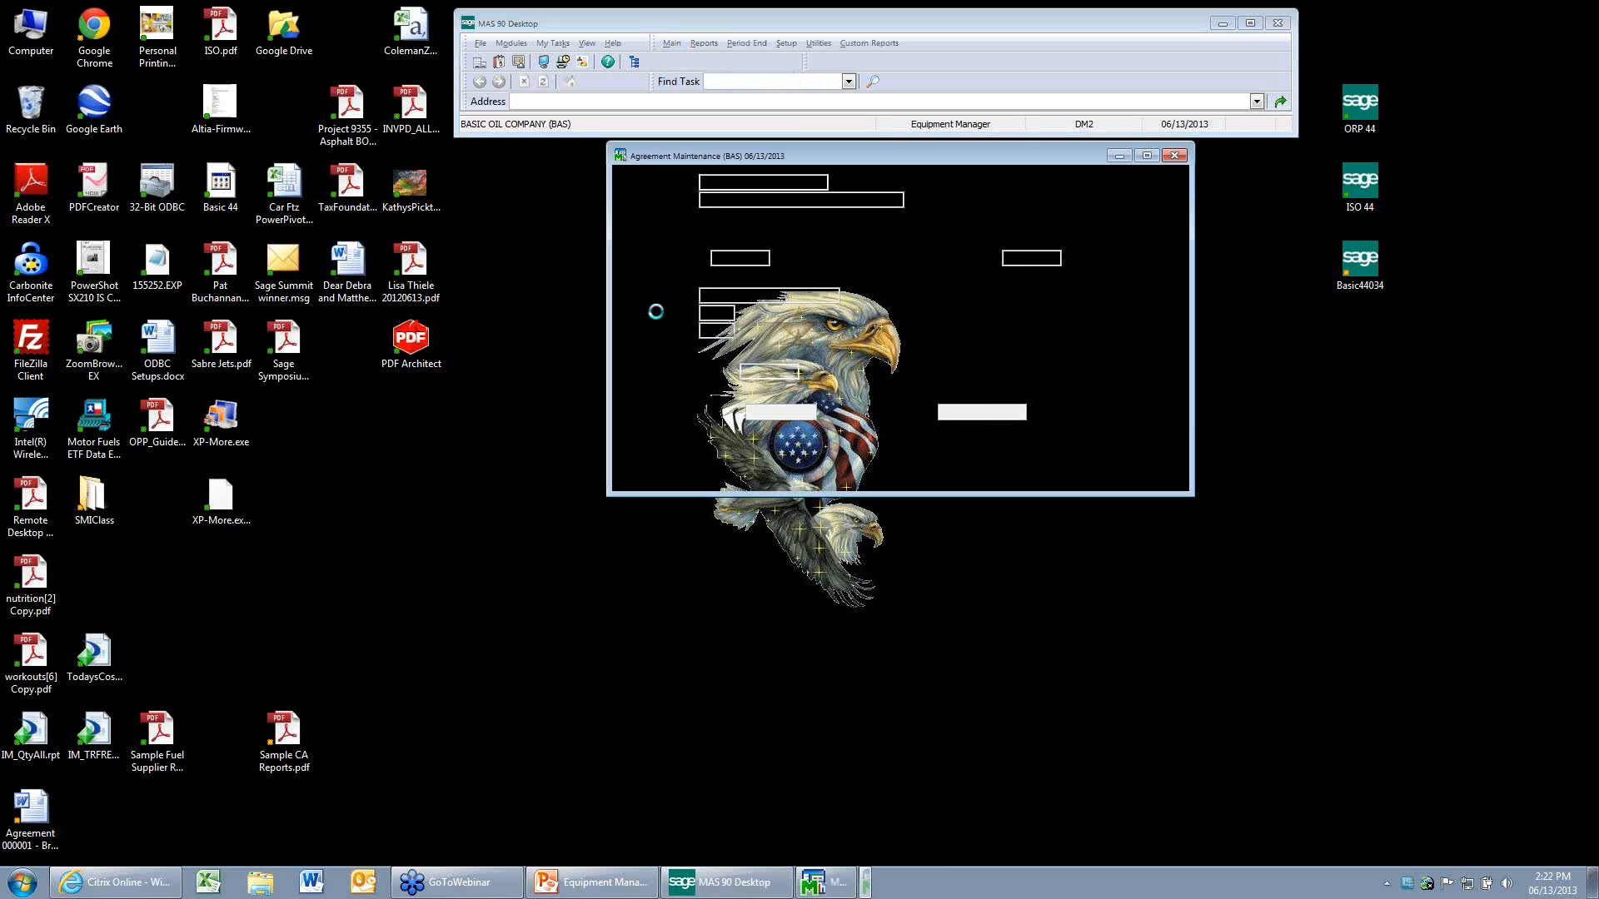
Browse to the MAIN warehouse agreement and examine its product classes.
click(924, 184)
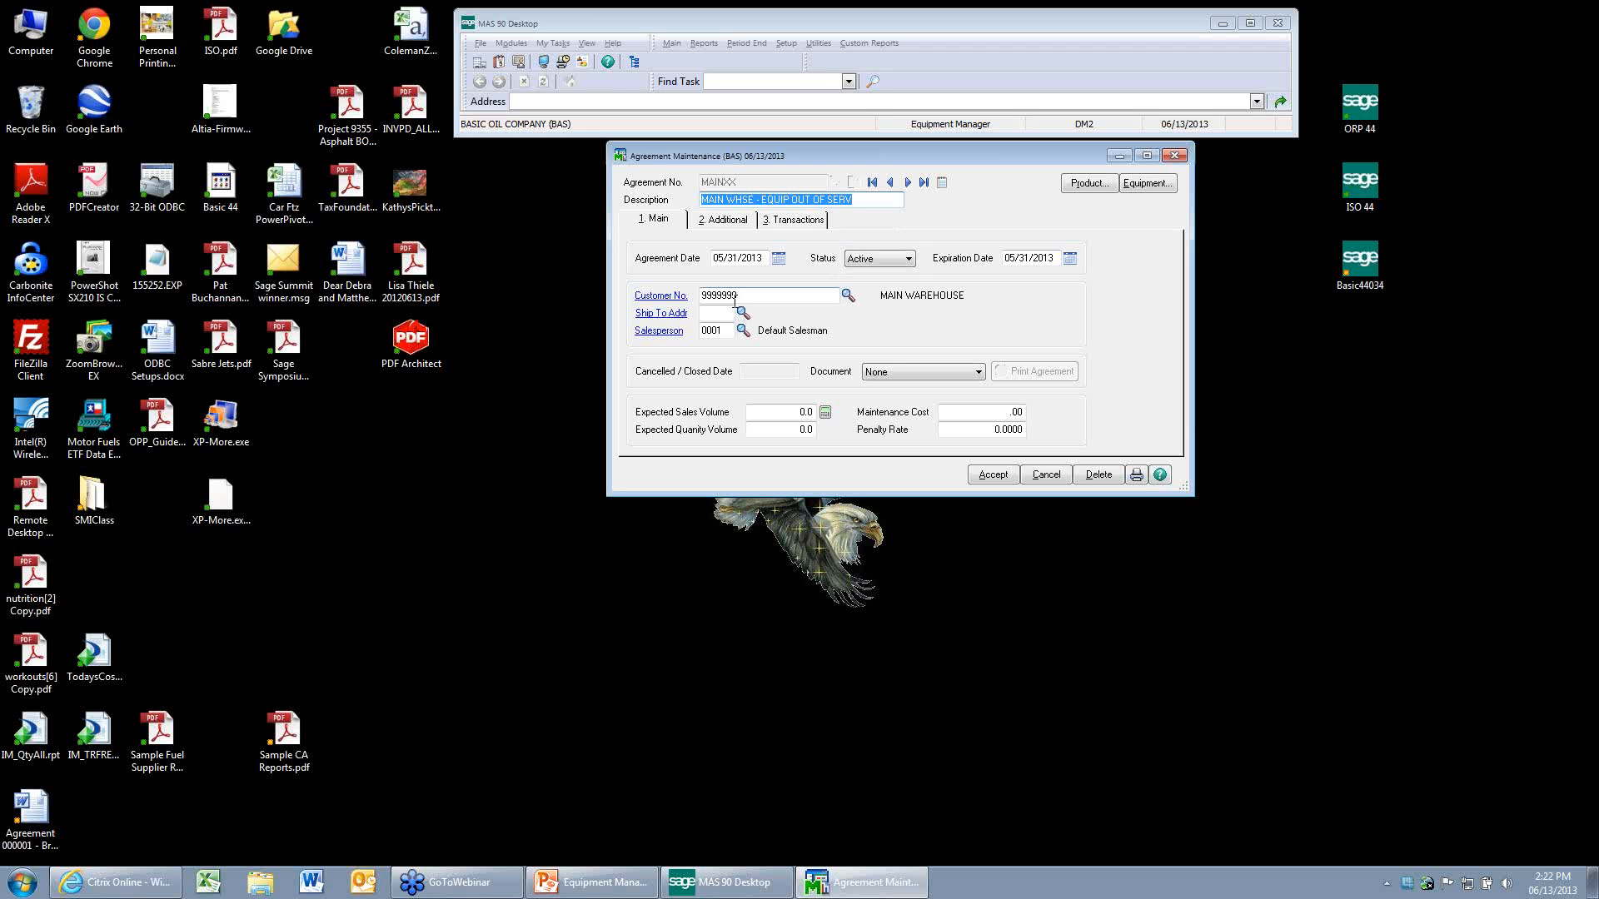
click(891, 182)
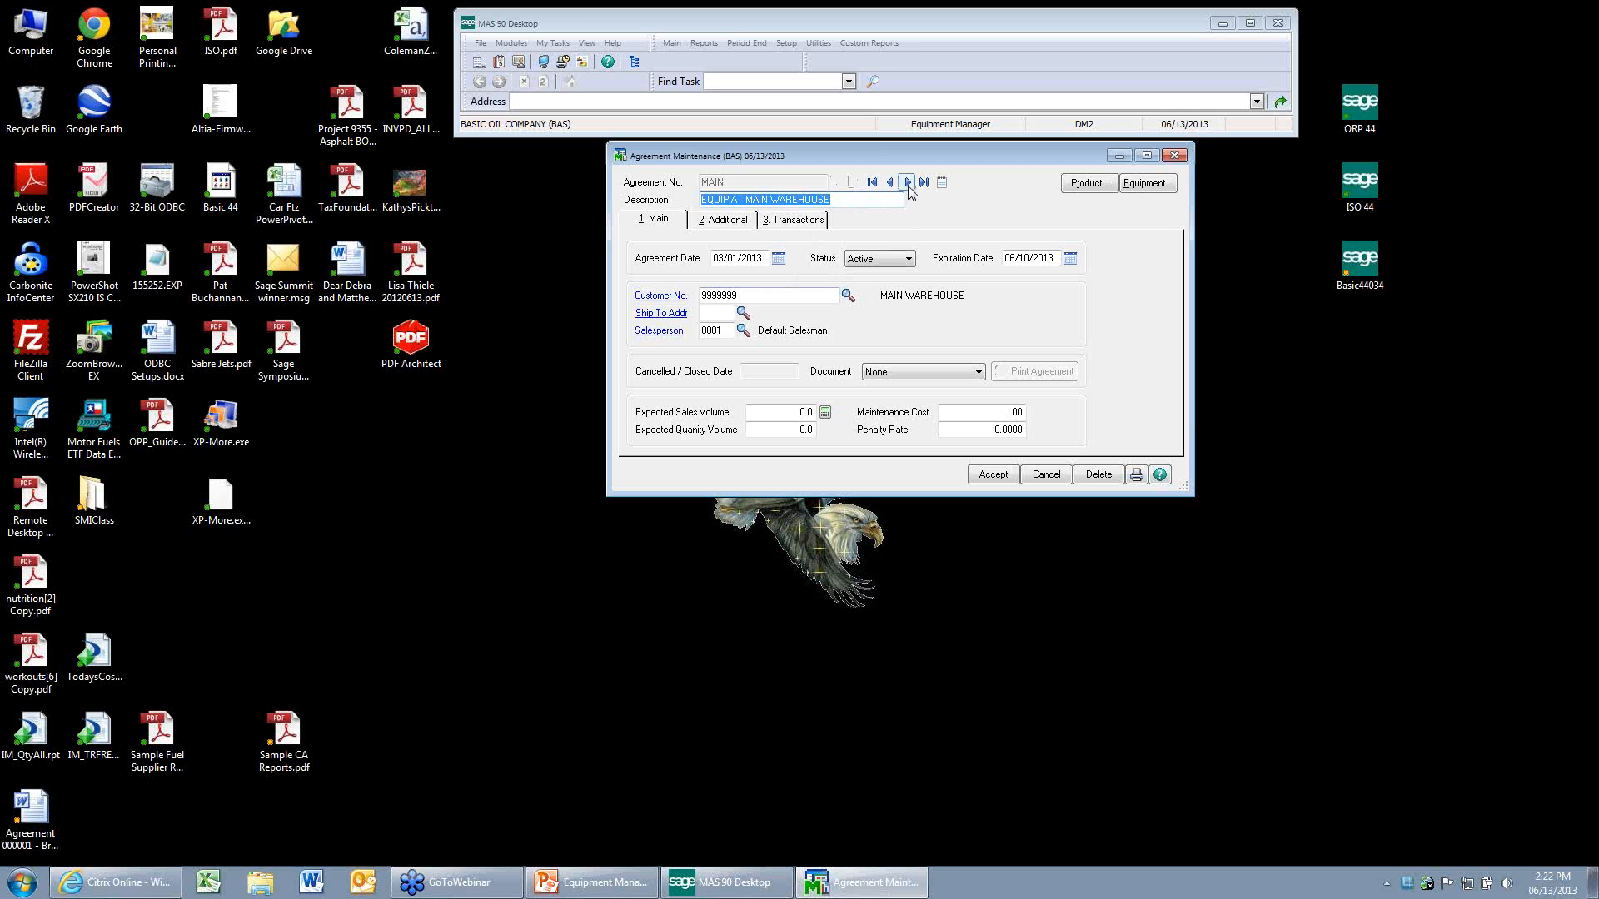
click(1088, 183)
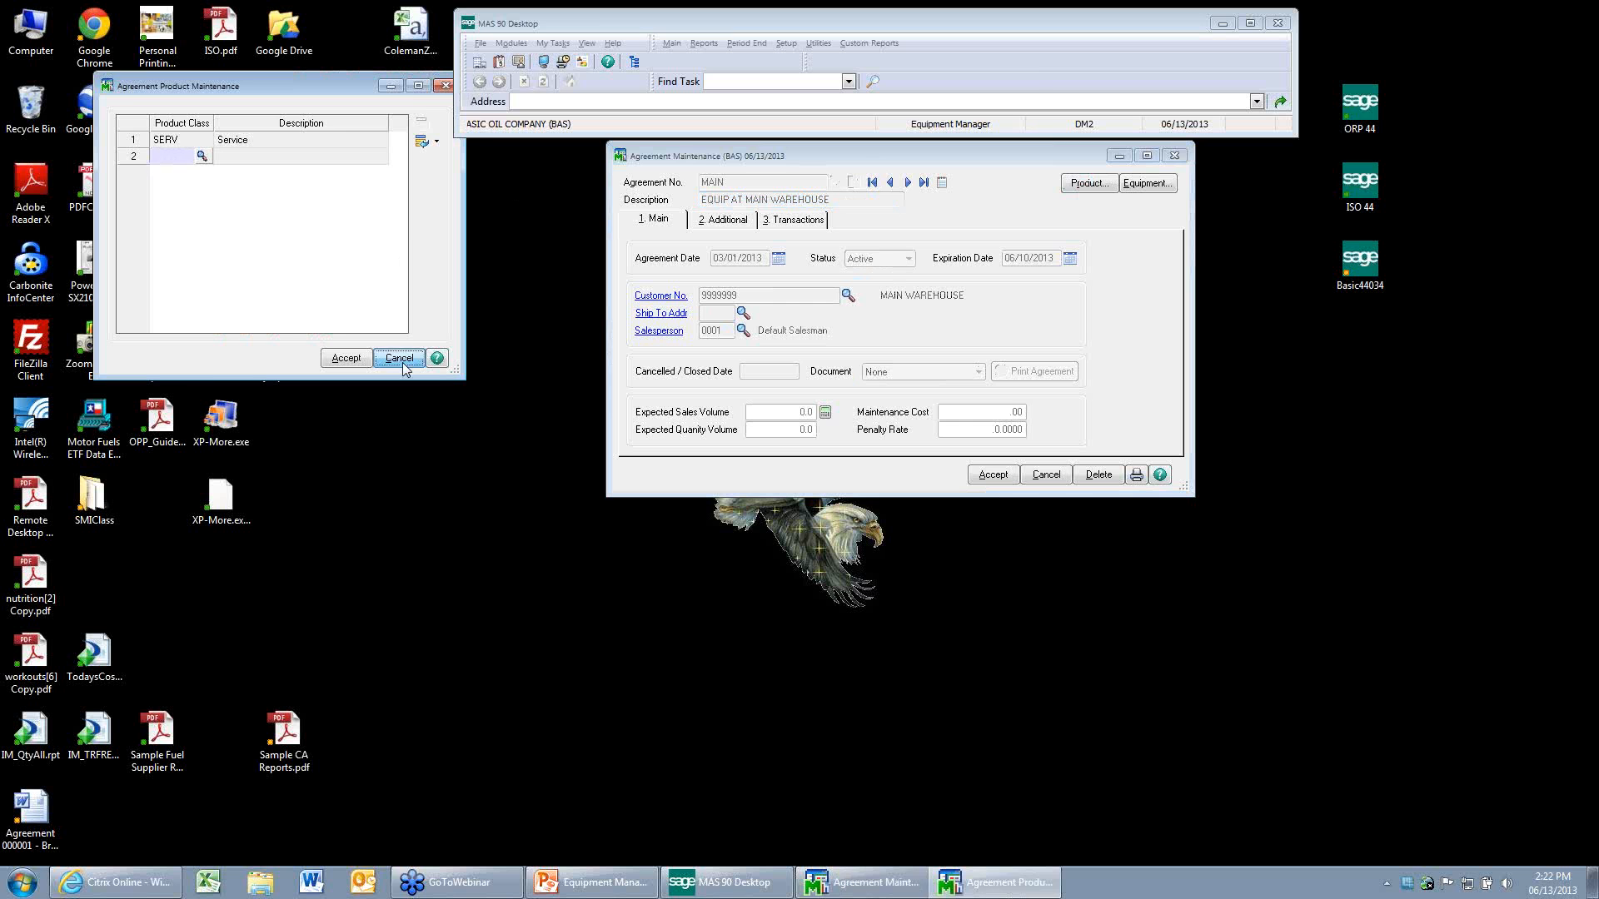
click(402, 362)
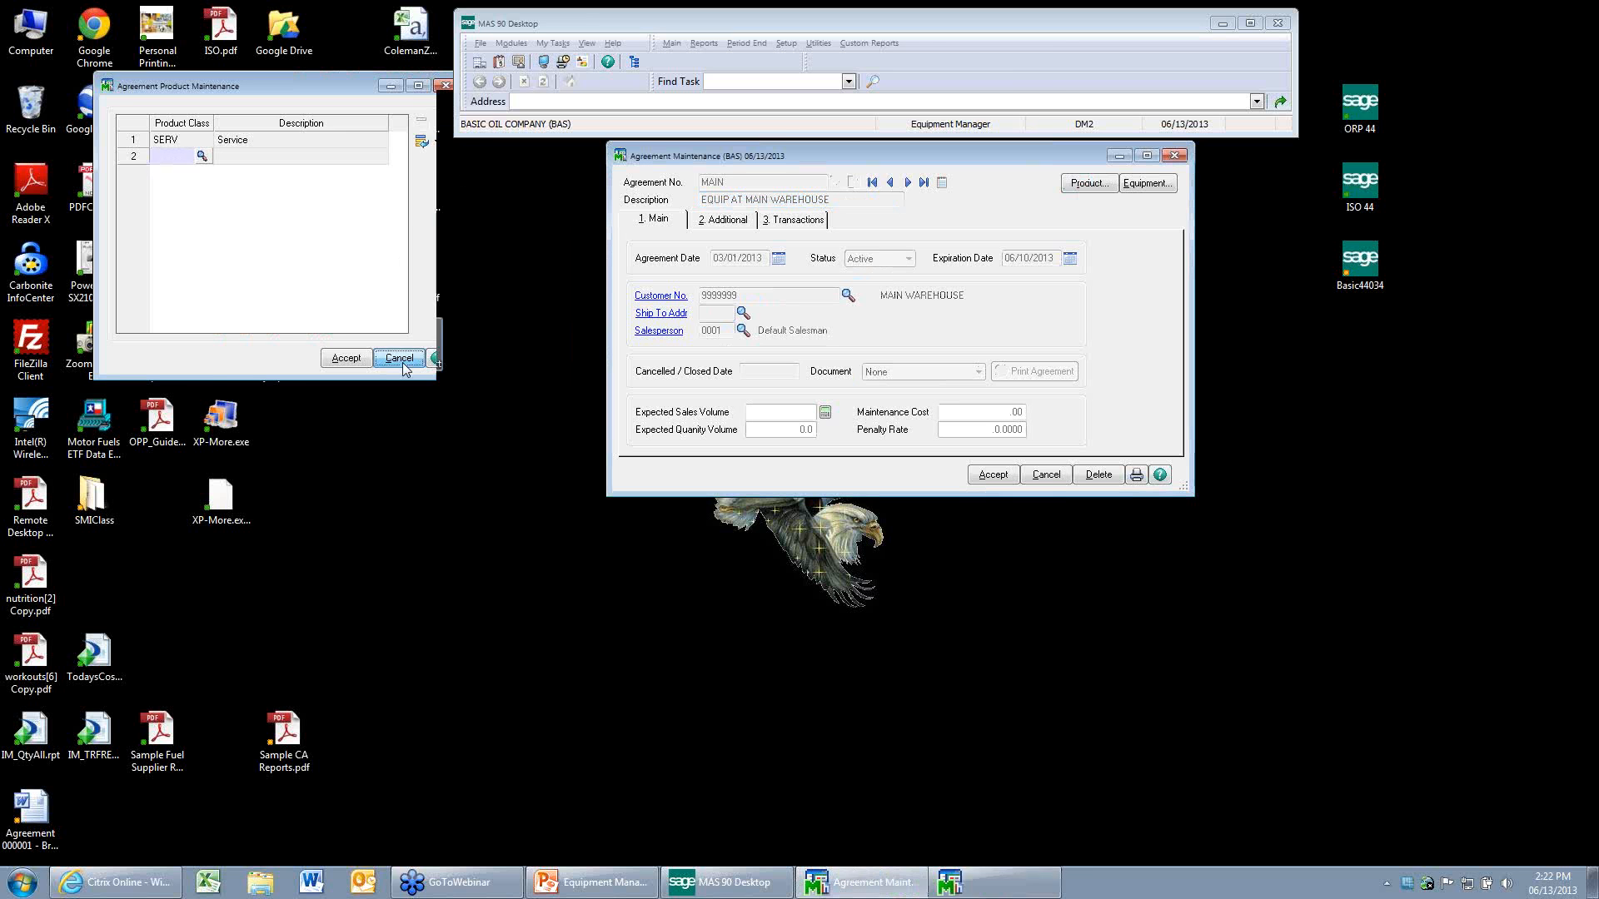
Examine the product classes of the MAINXX out-of-service equipment agreement, then accept it and close Agreement Maintenance.
click(907, 182)
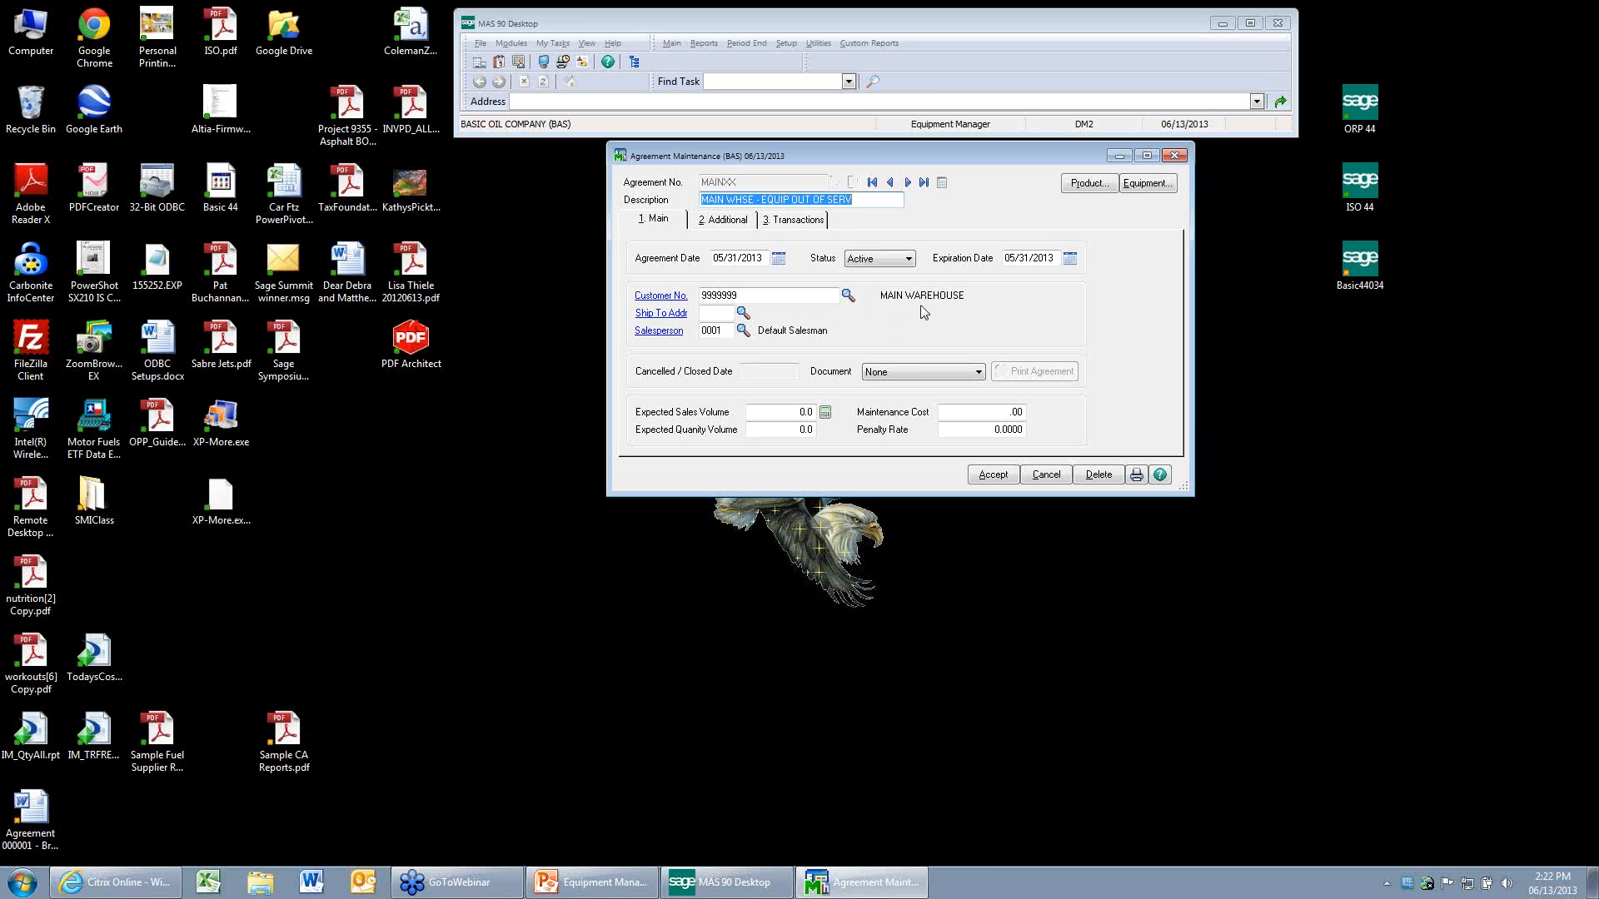
click(1087, 184)
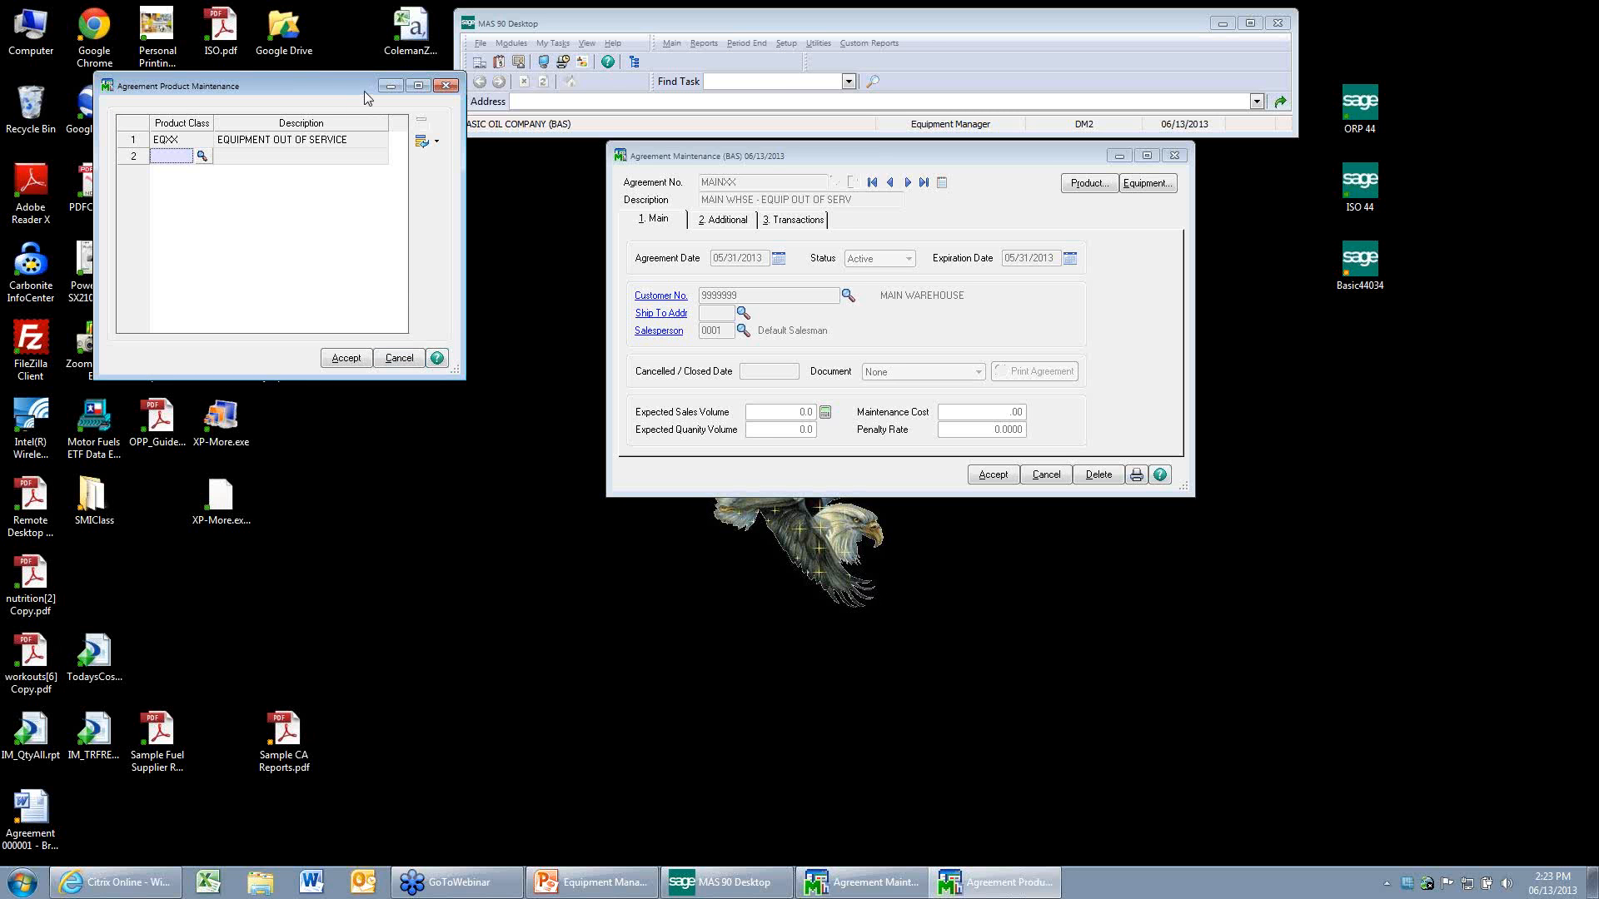
click(400, 359)
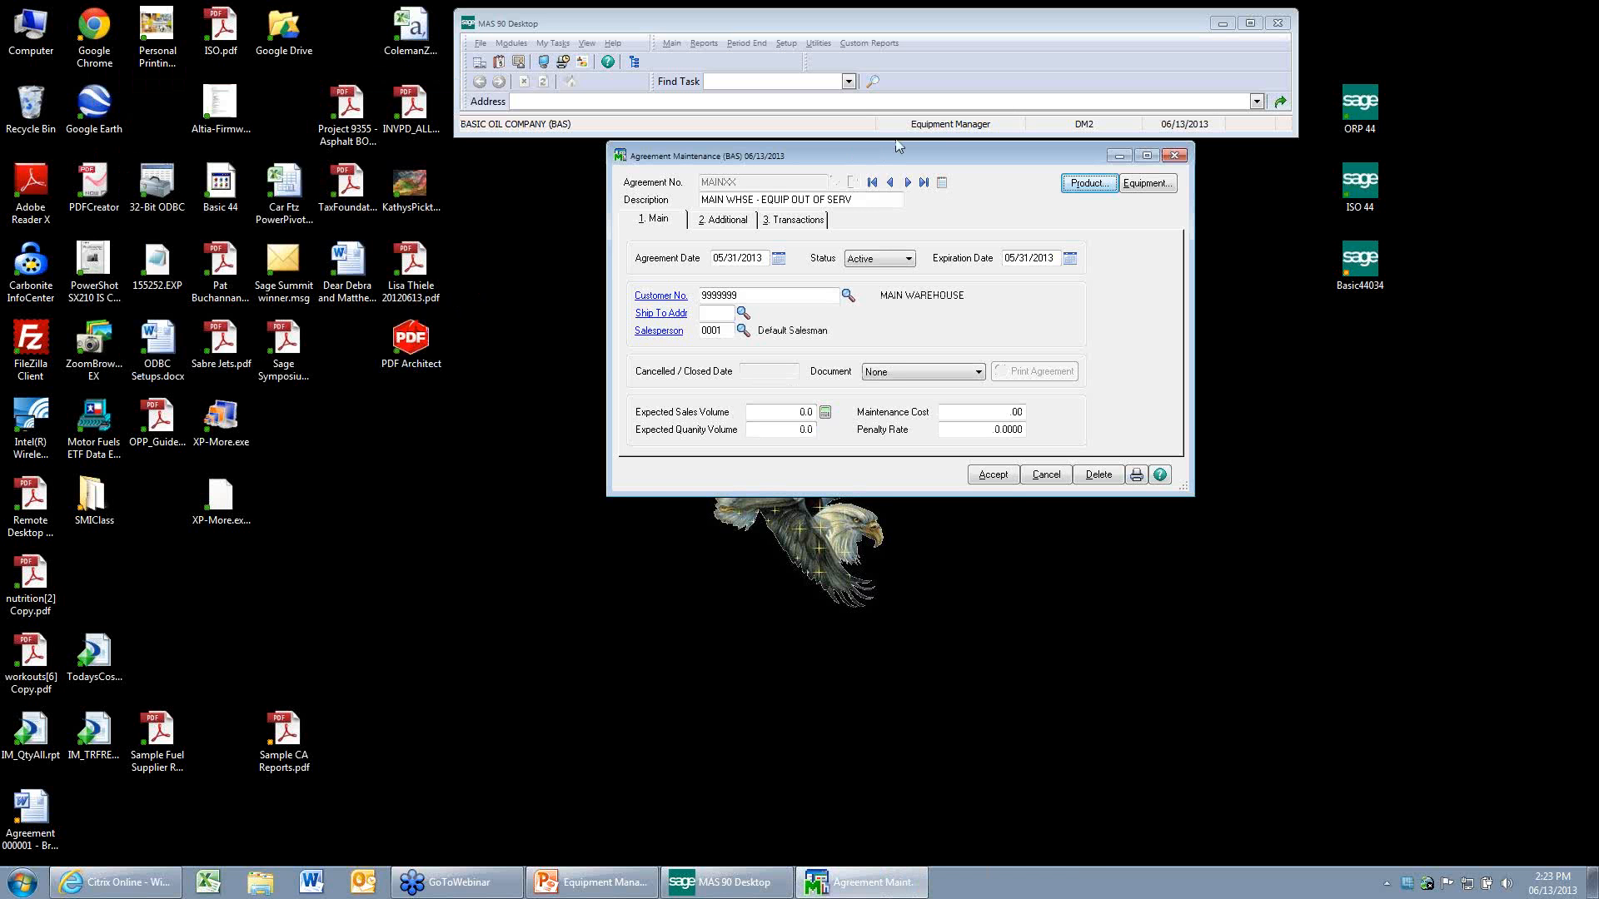
click(992, 475)
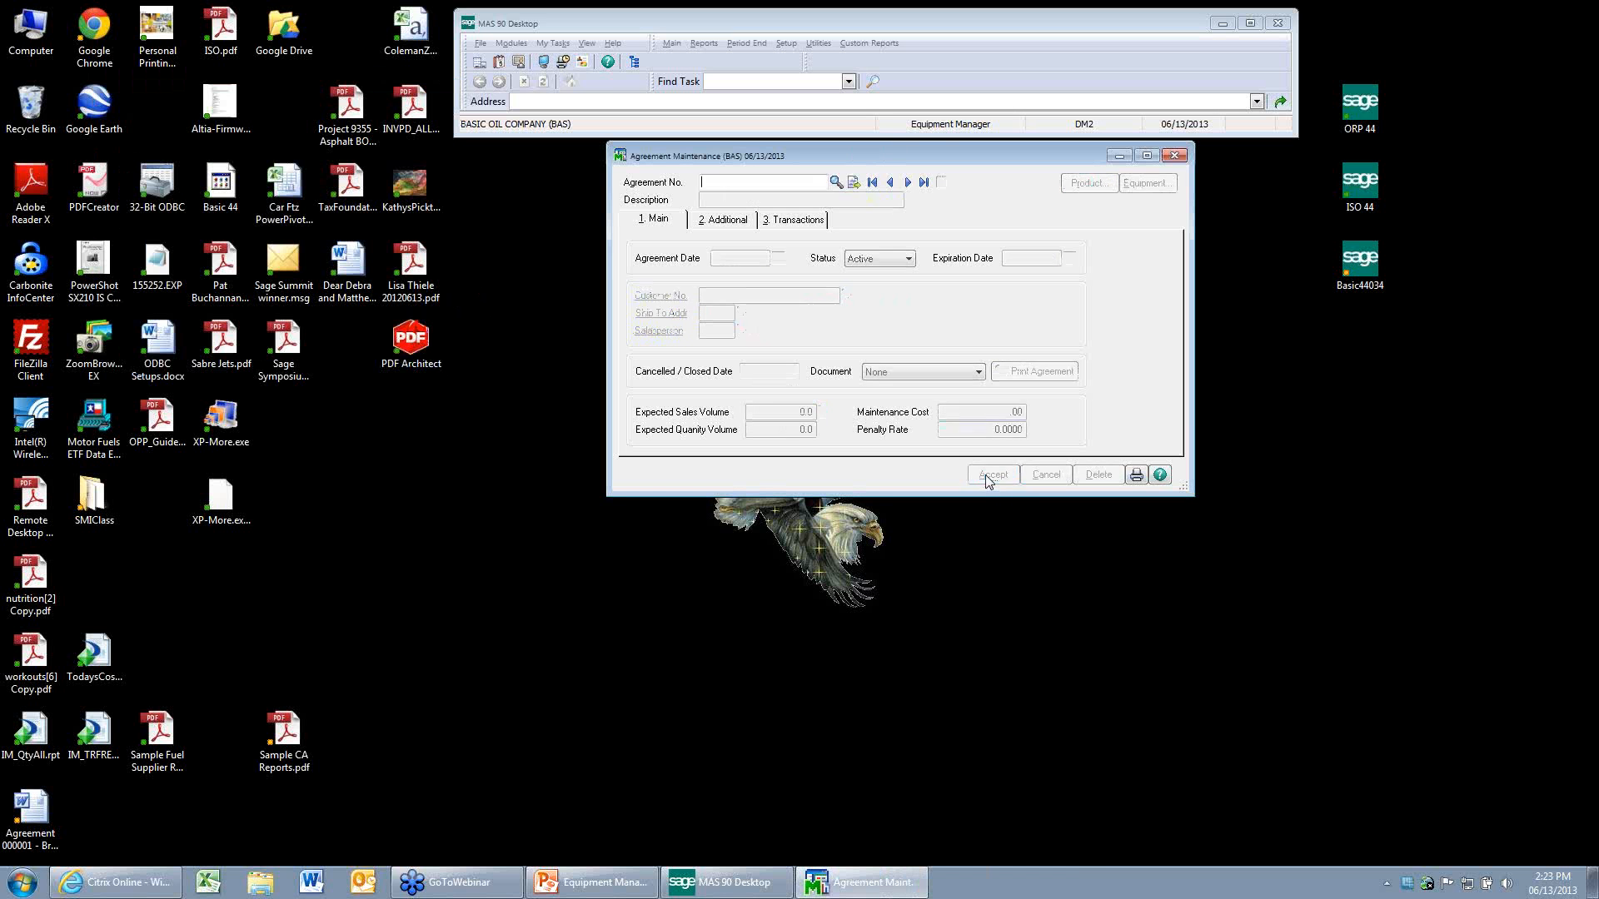
click(1175, 157)
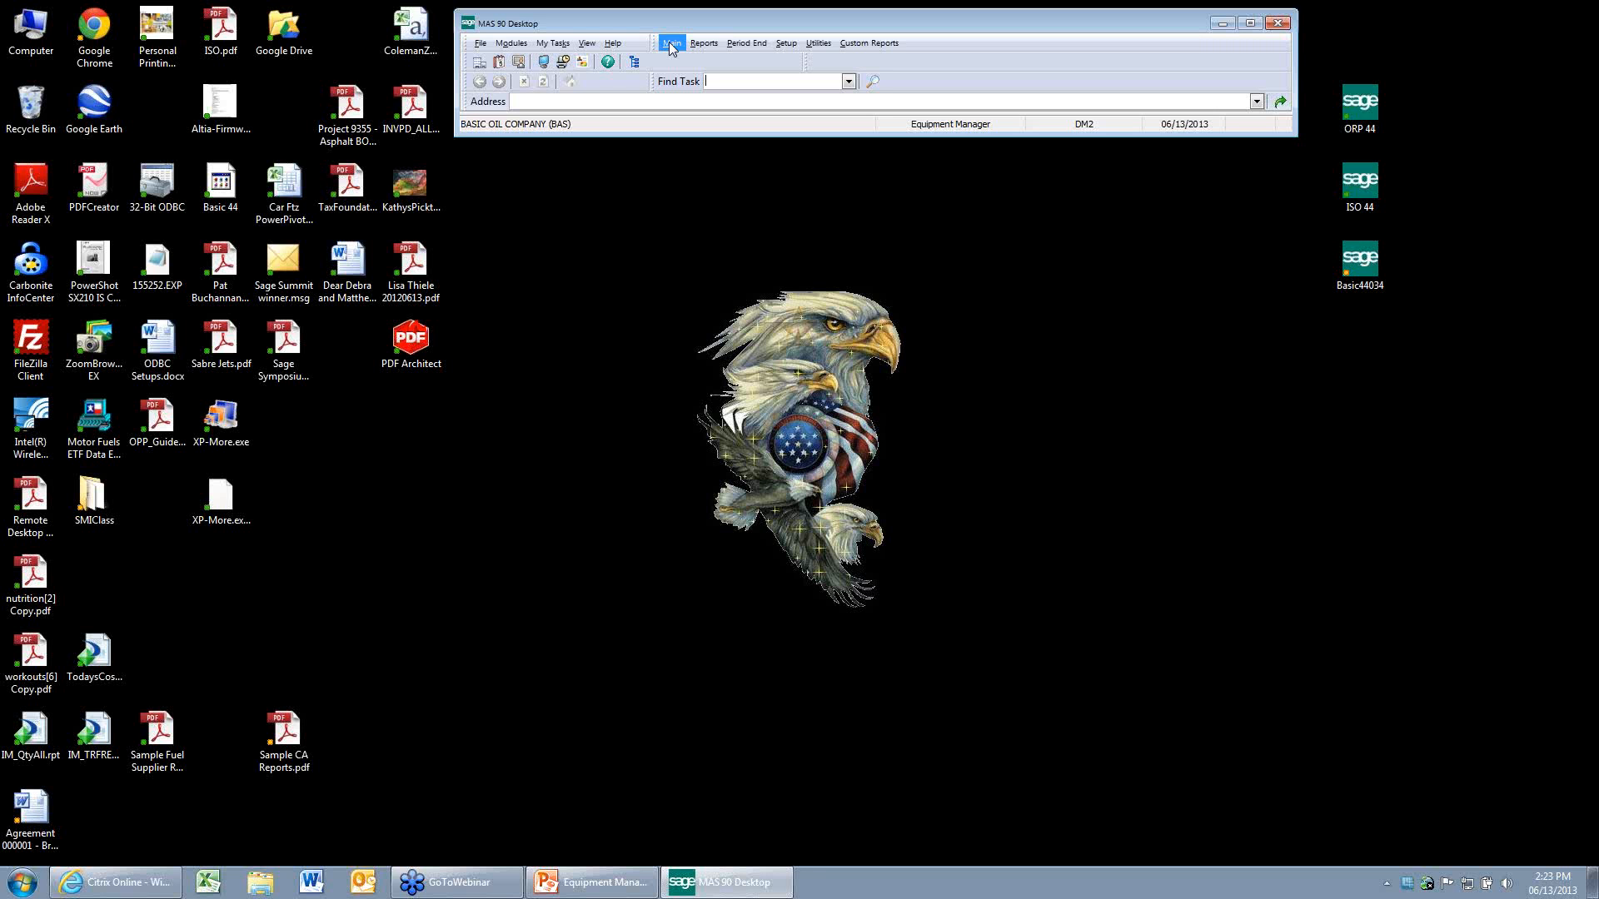
Reopen Agreement Maintenance, review the list of agreements and their customers, and close both windows.
click(671, 44)
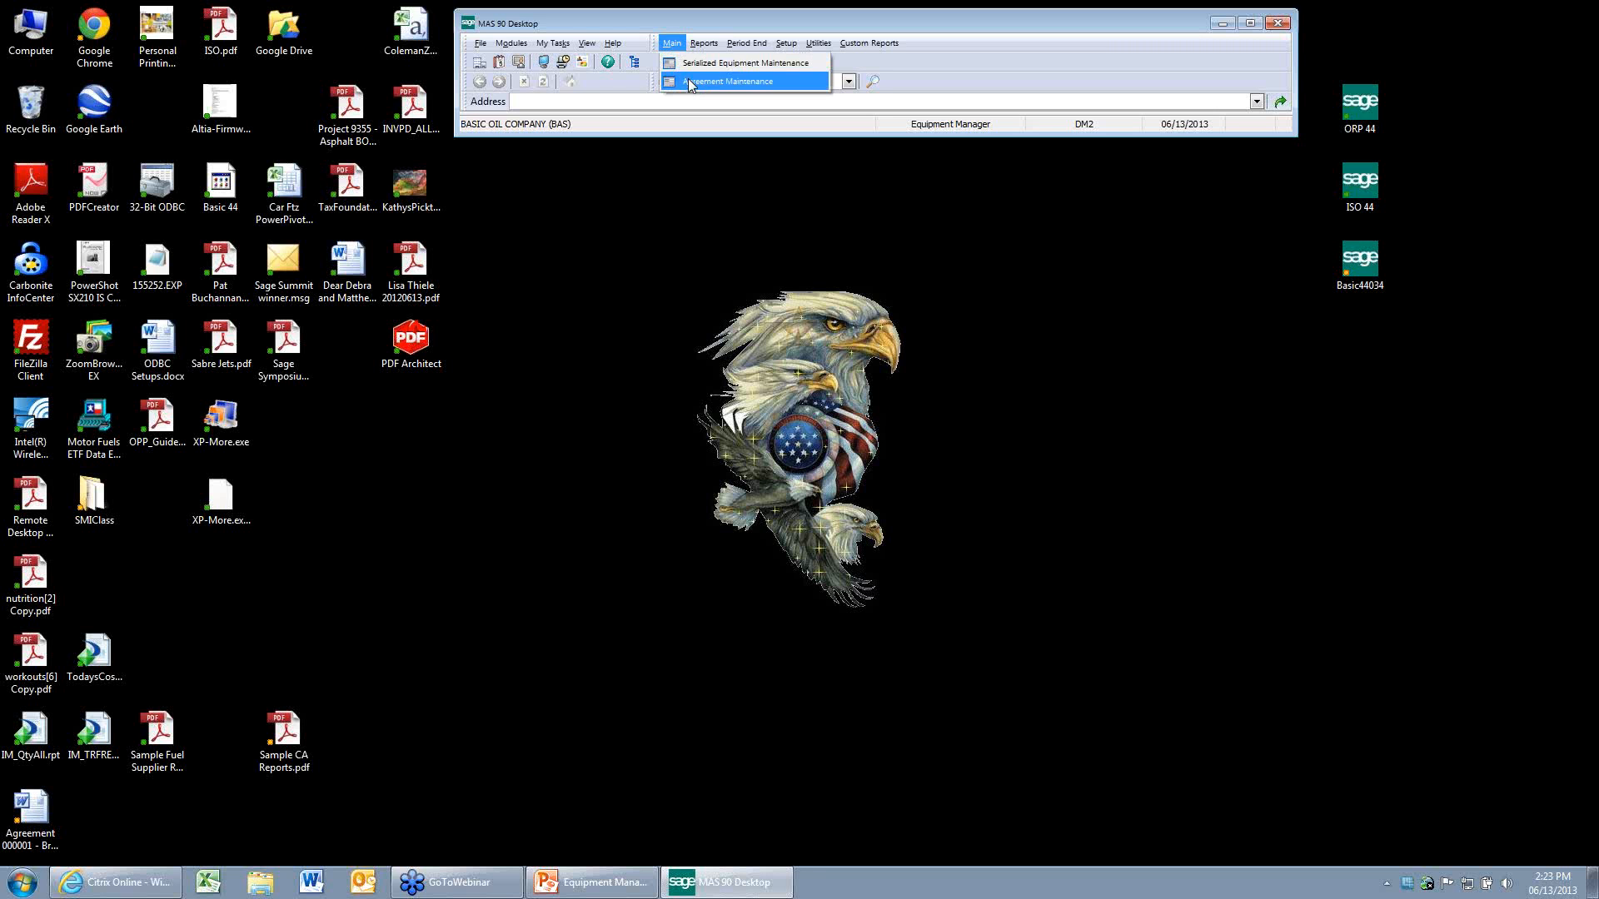
click(689, 82)
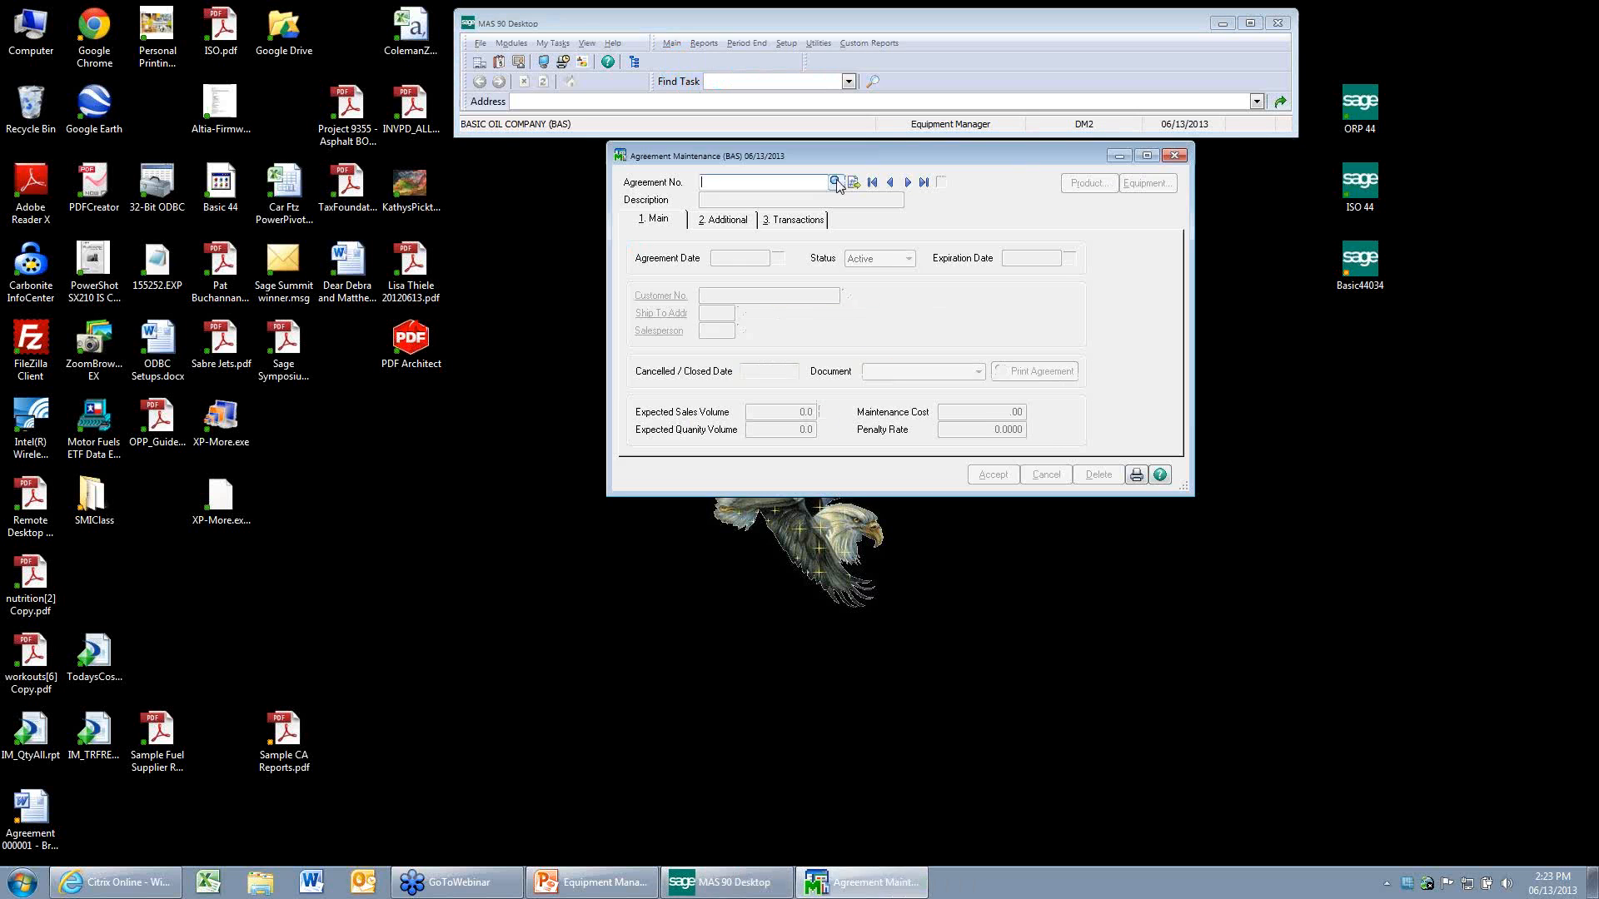
click(835, 181)
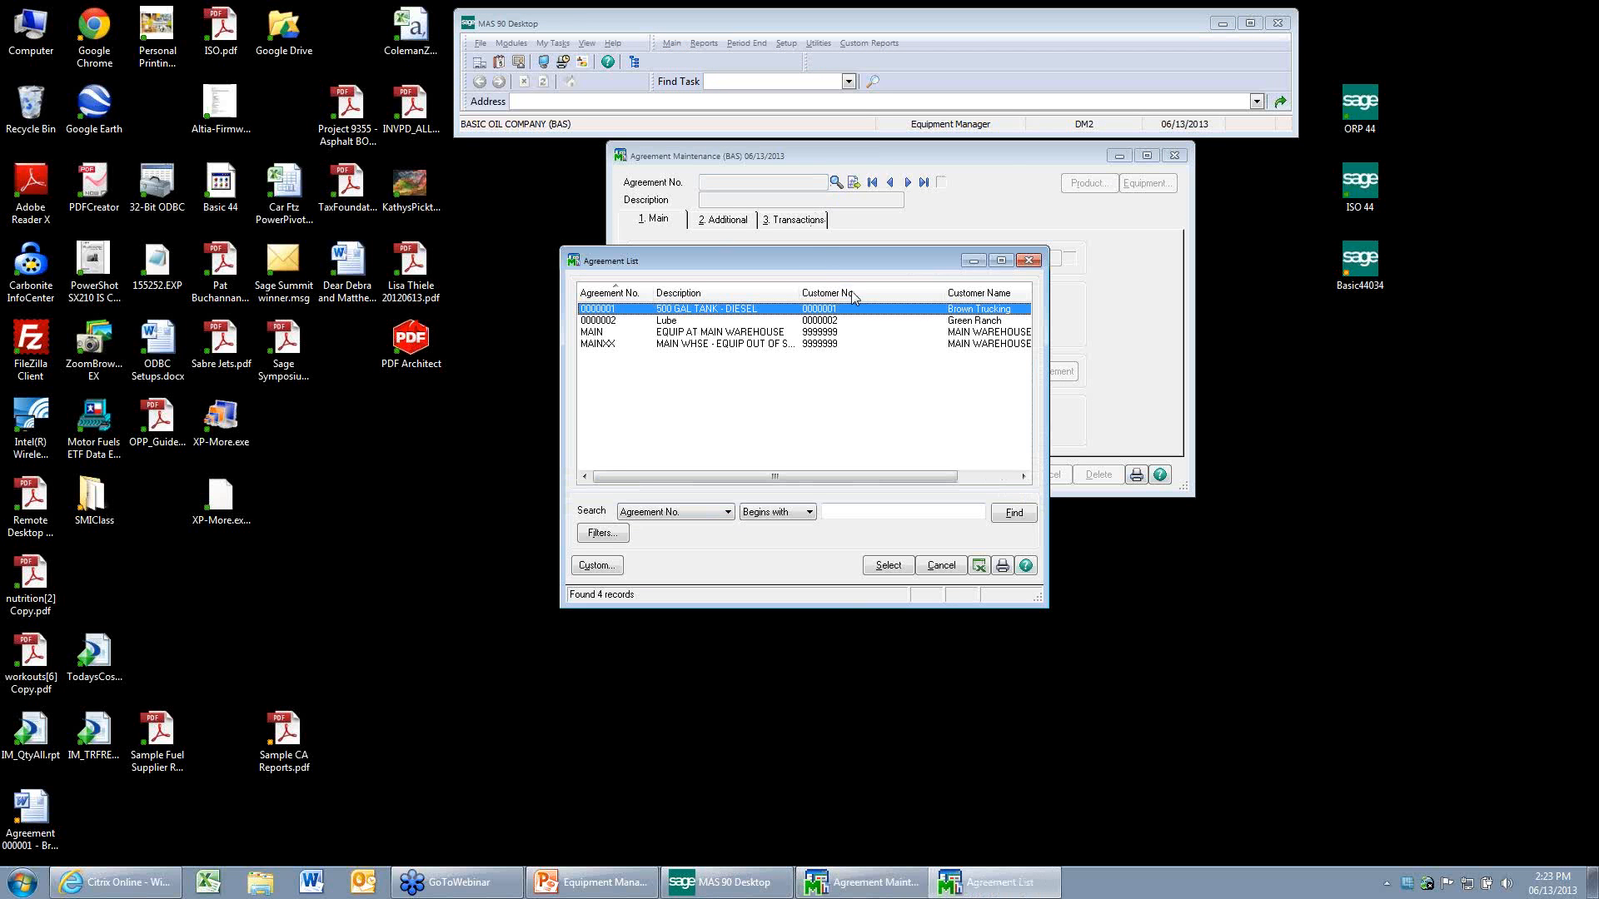
click(991, 298)
click(1030, 261)
click(1173, 157)
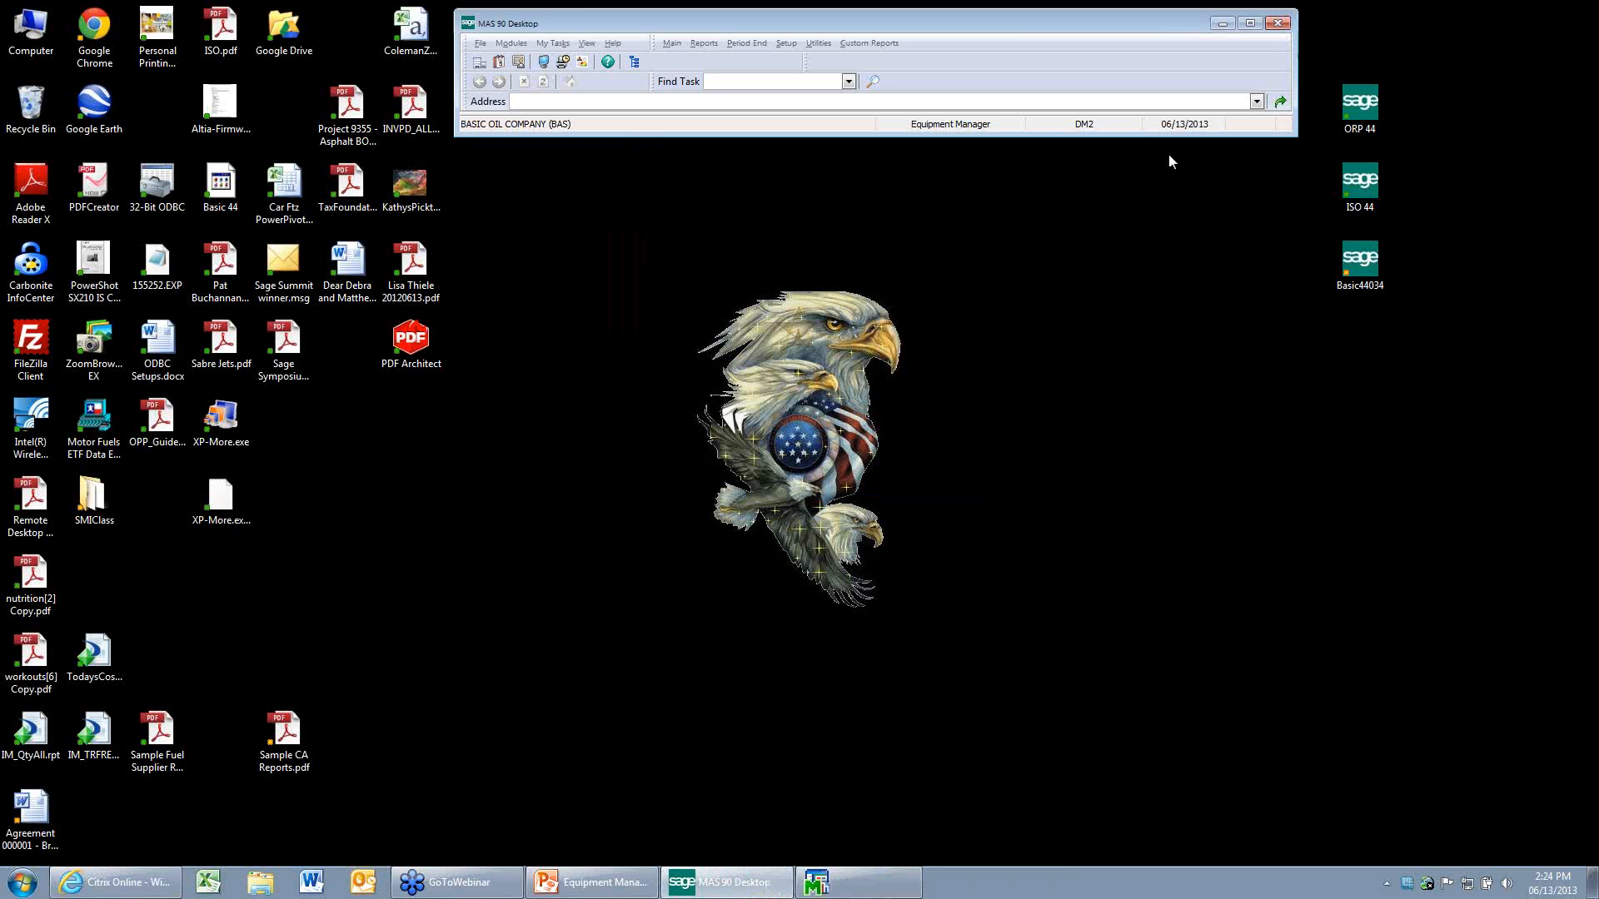
Preview the Agreement Report with the STANDARD setting, using Brown Trucking as the customer selection.
click(703, 43)
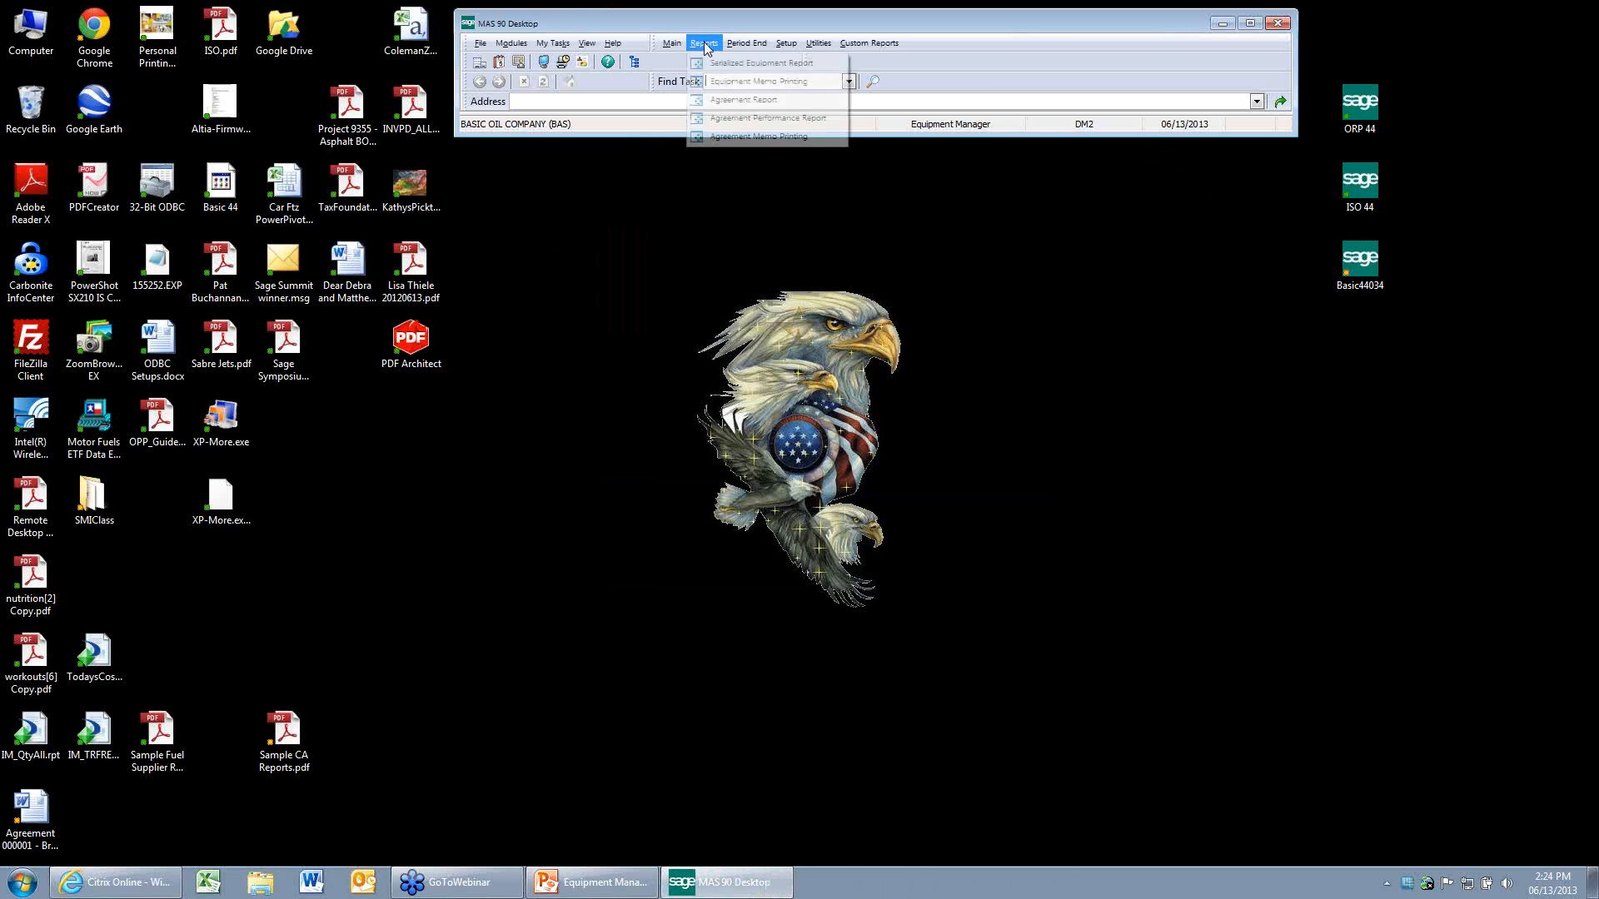
click(718, 117)
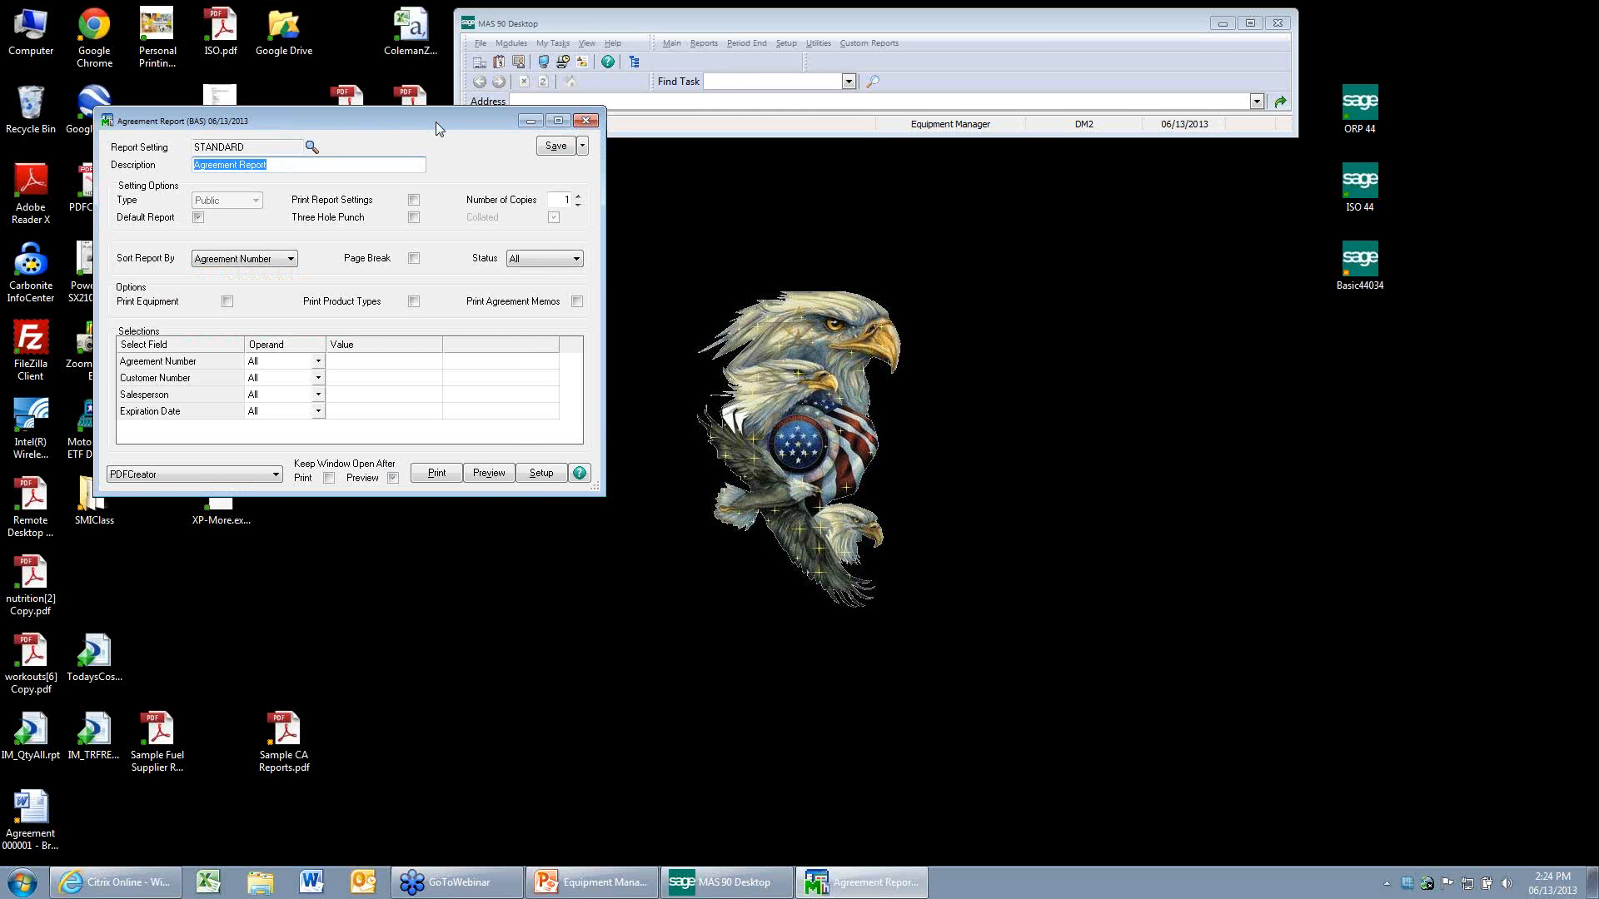
drag(441, 123, 823, 199)
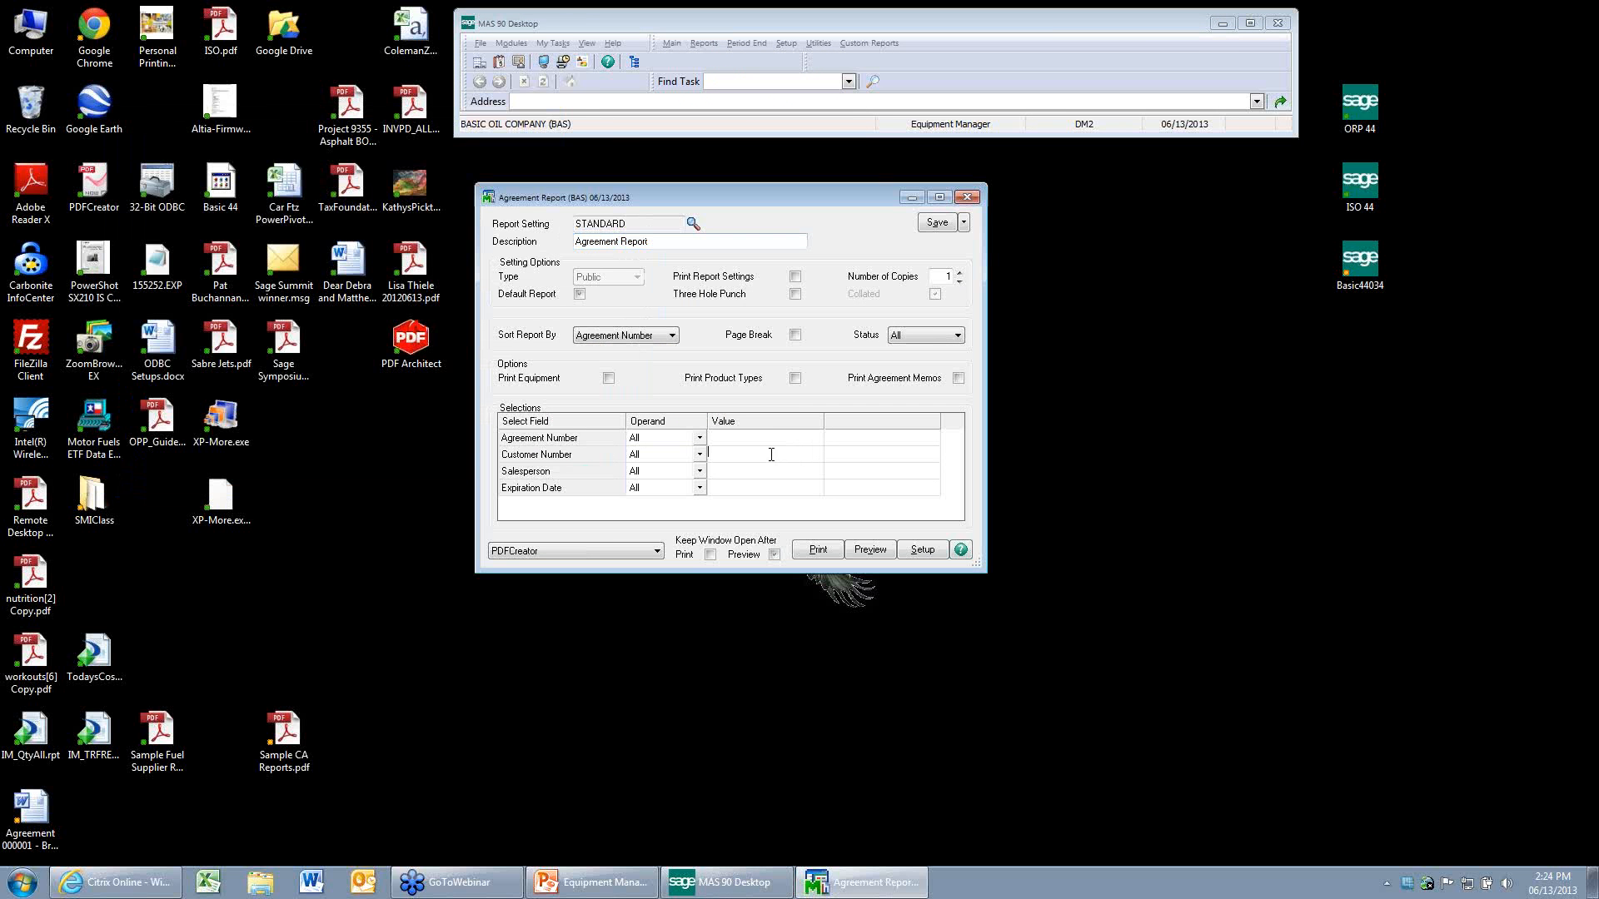
click(790, 459)
click(812, 457)
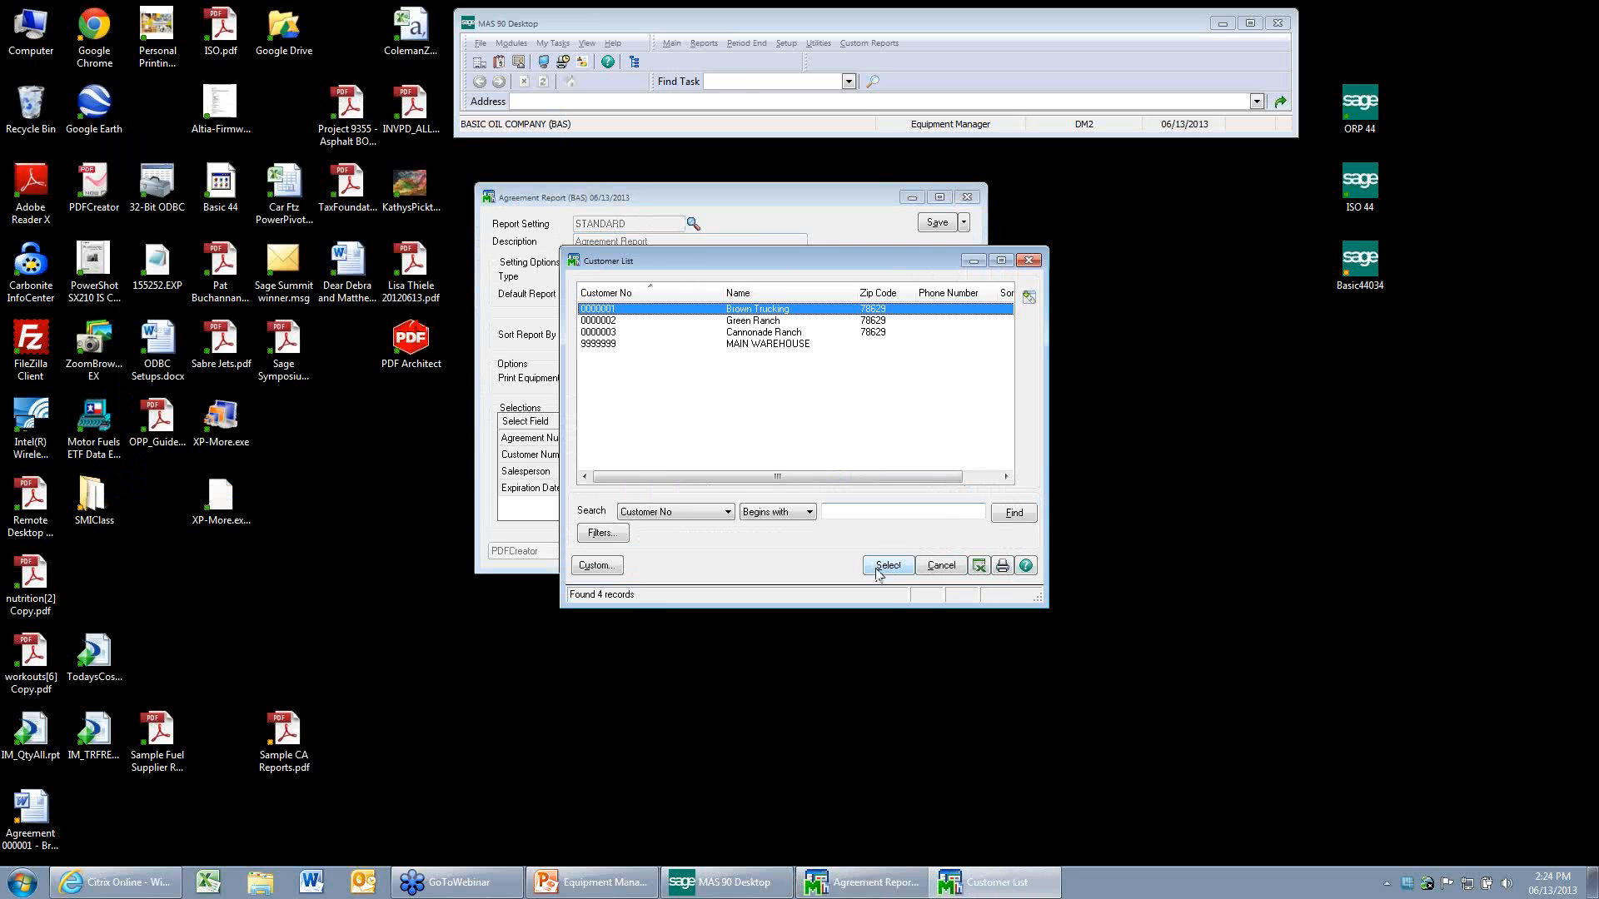
click(885, 565)
click(868, 551)
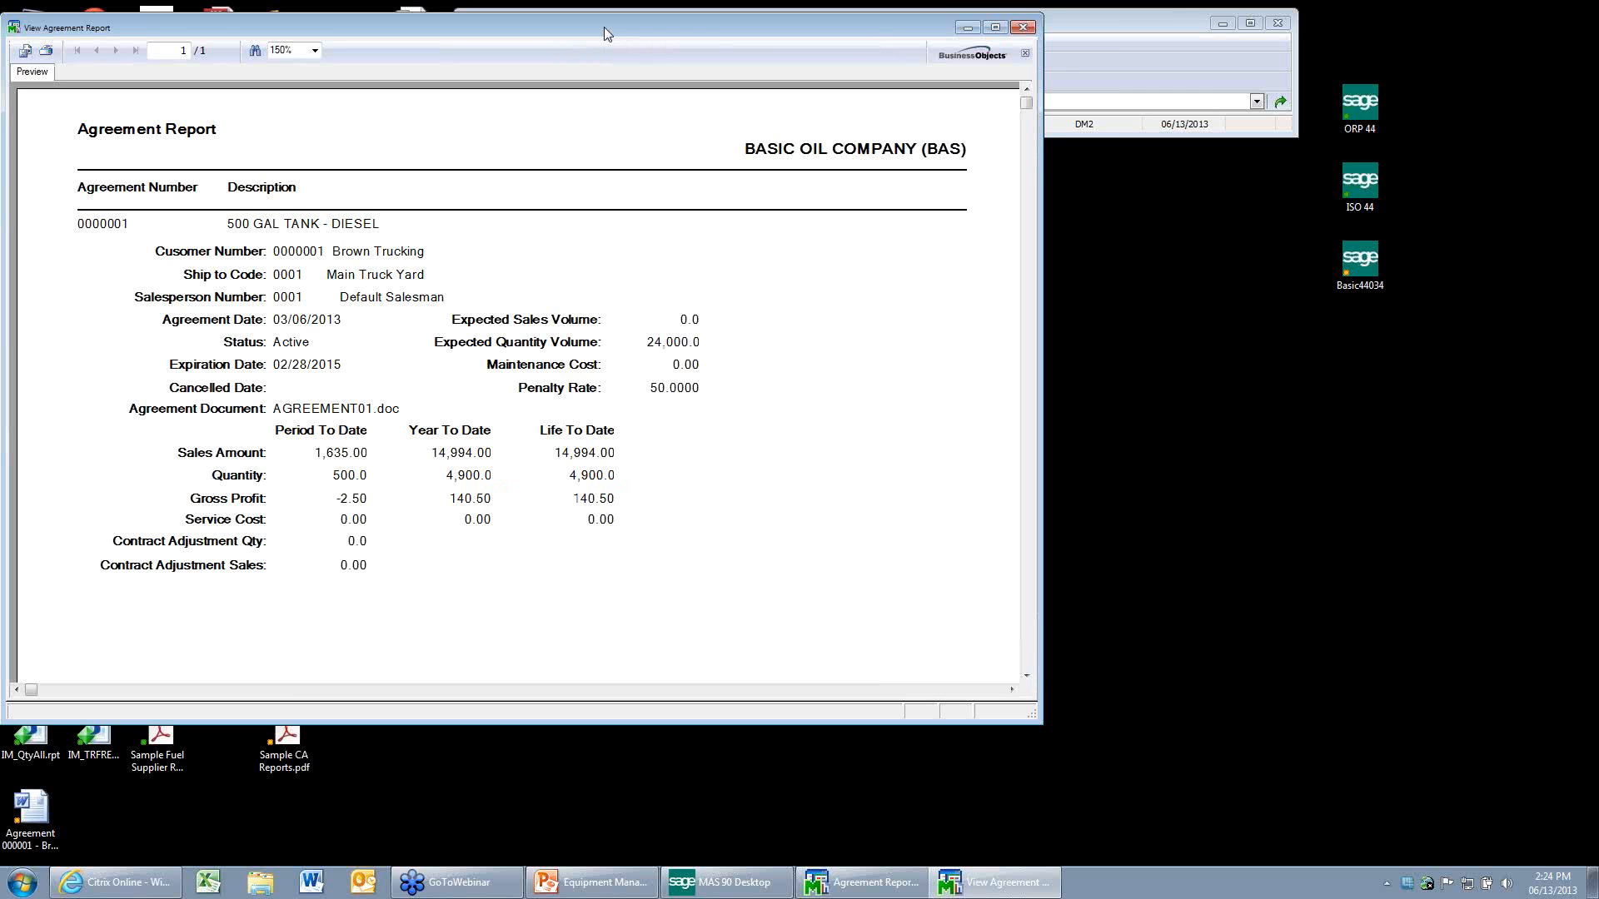
drag(603, 27, 786, 56)
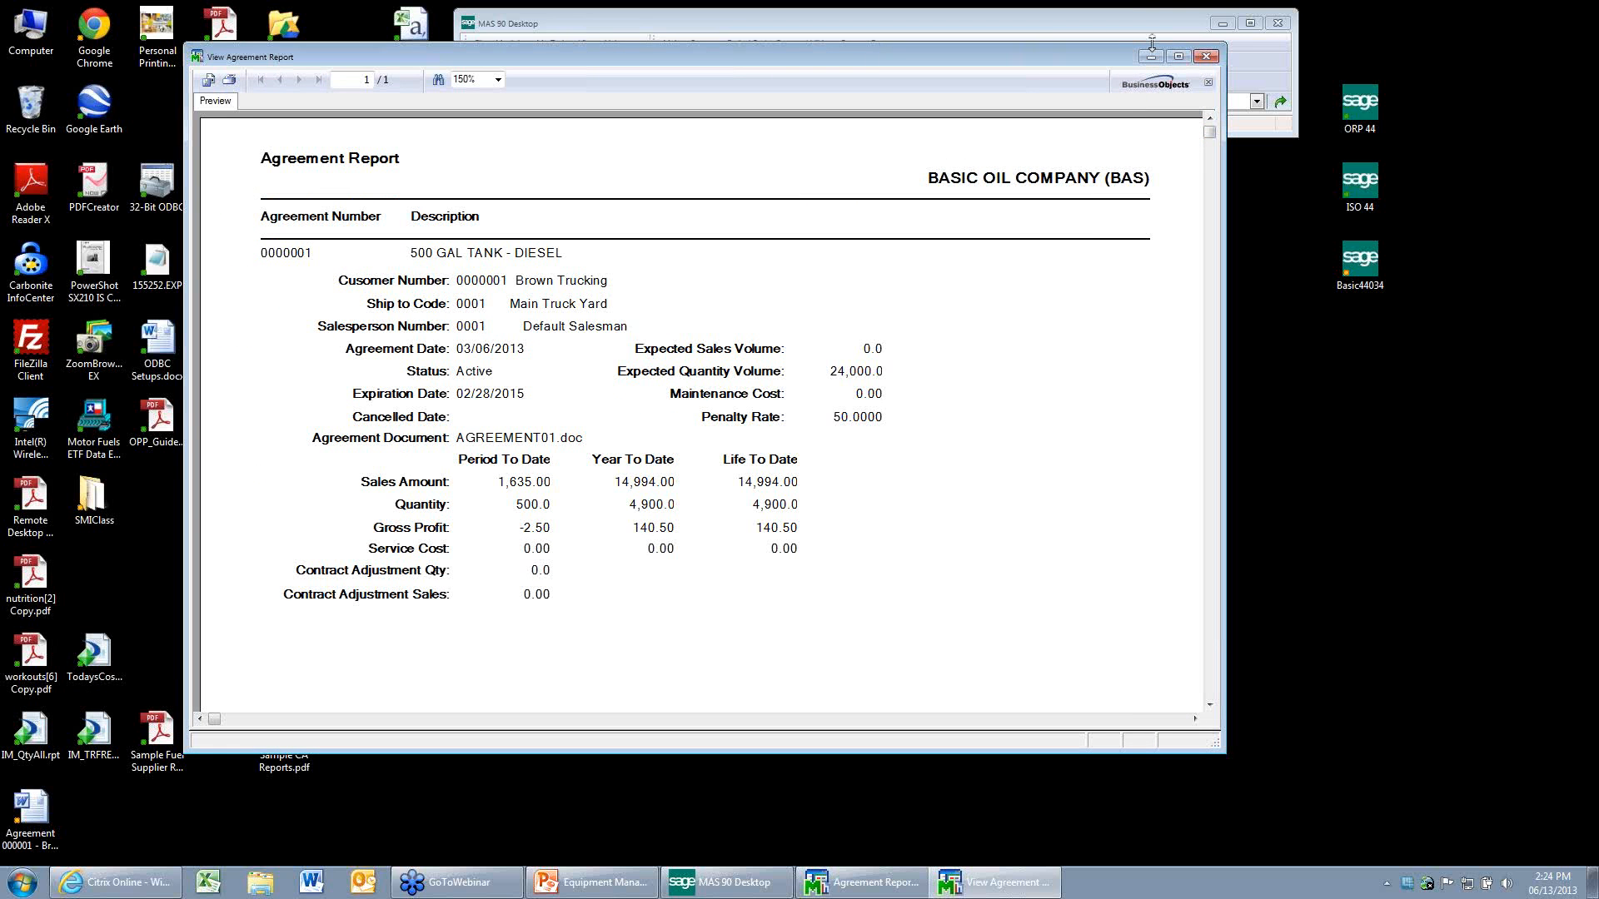
Close the report preview and the Agreement Report window, and look briefly at the empty Serialized Equipment Maintenance window before closing it.
click(1207, 58)
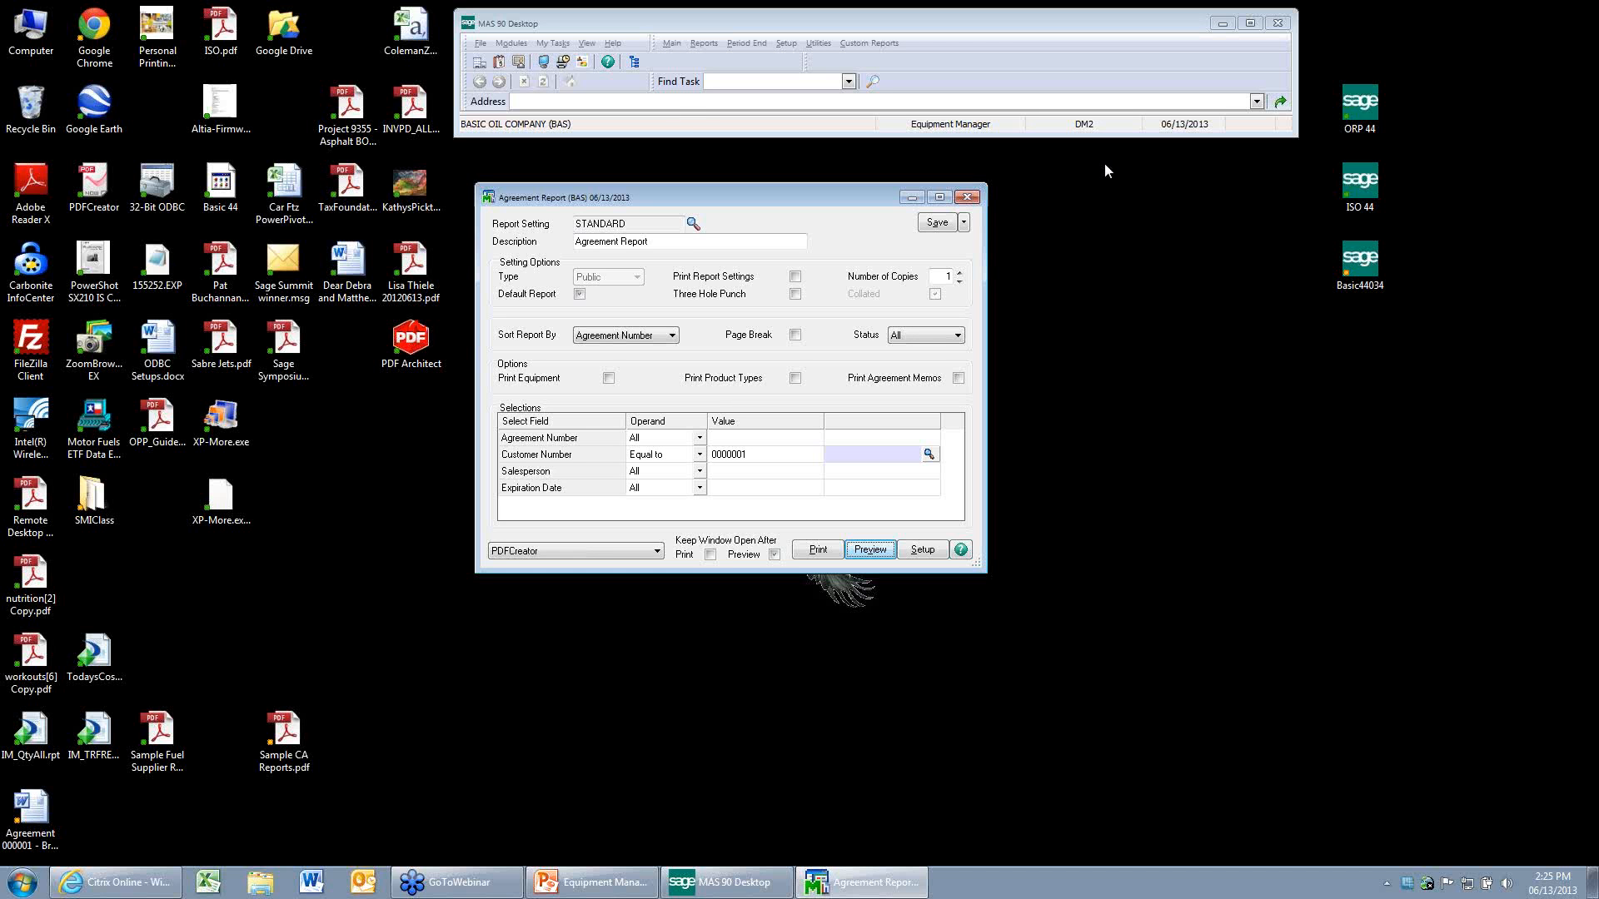
click(967, 198)
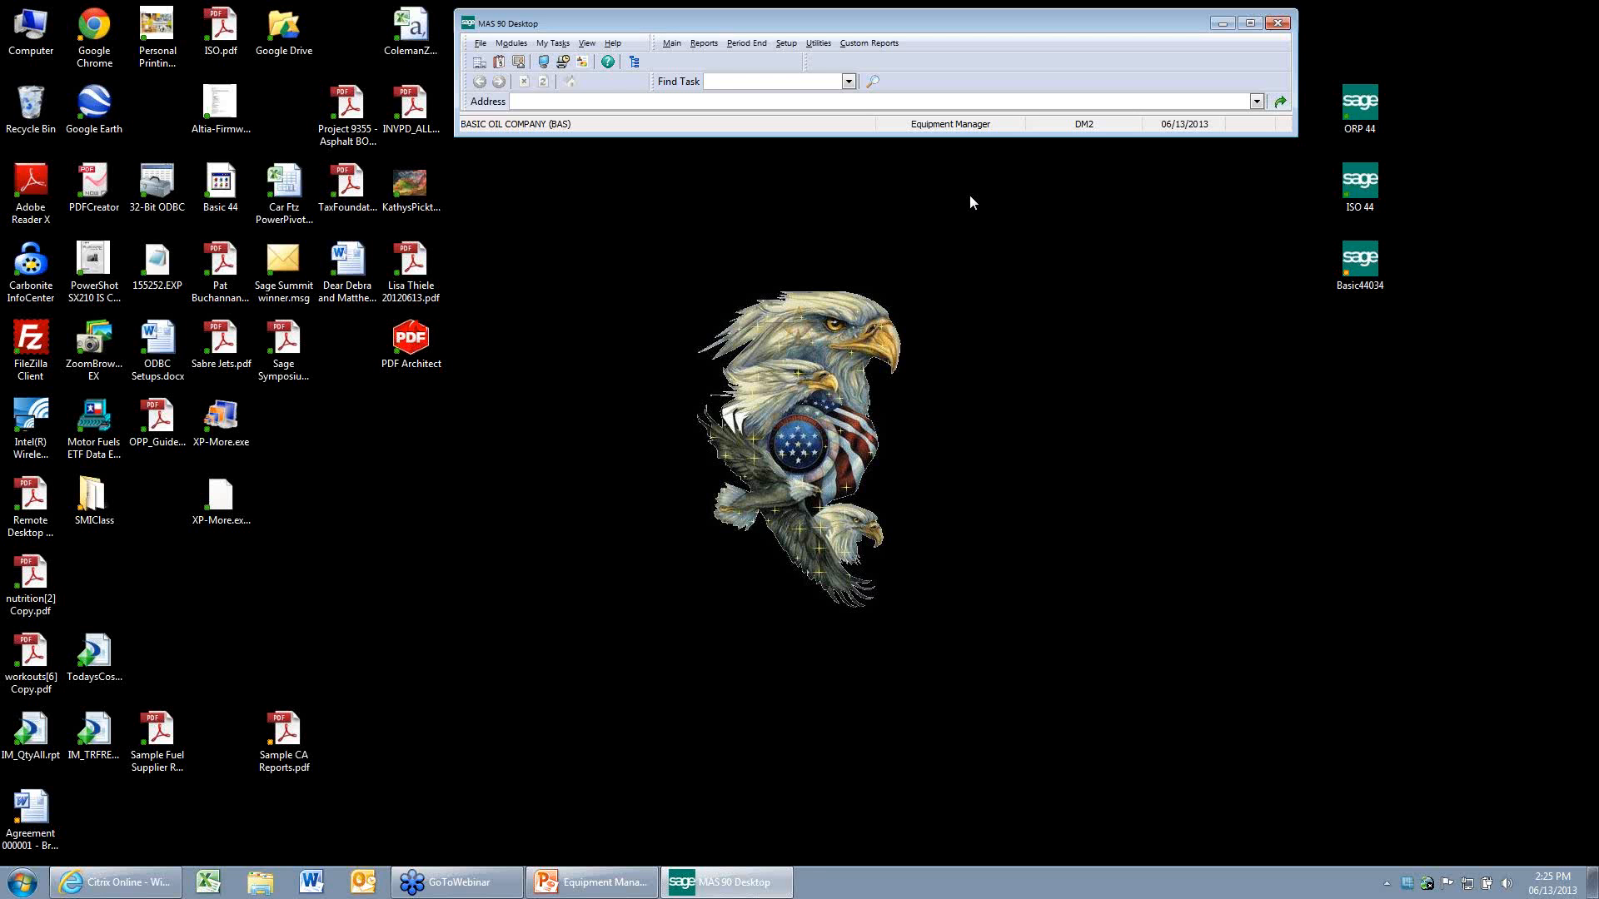
click(670, 44)
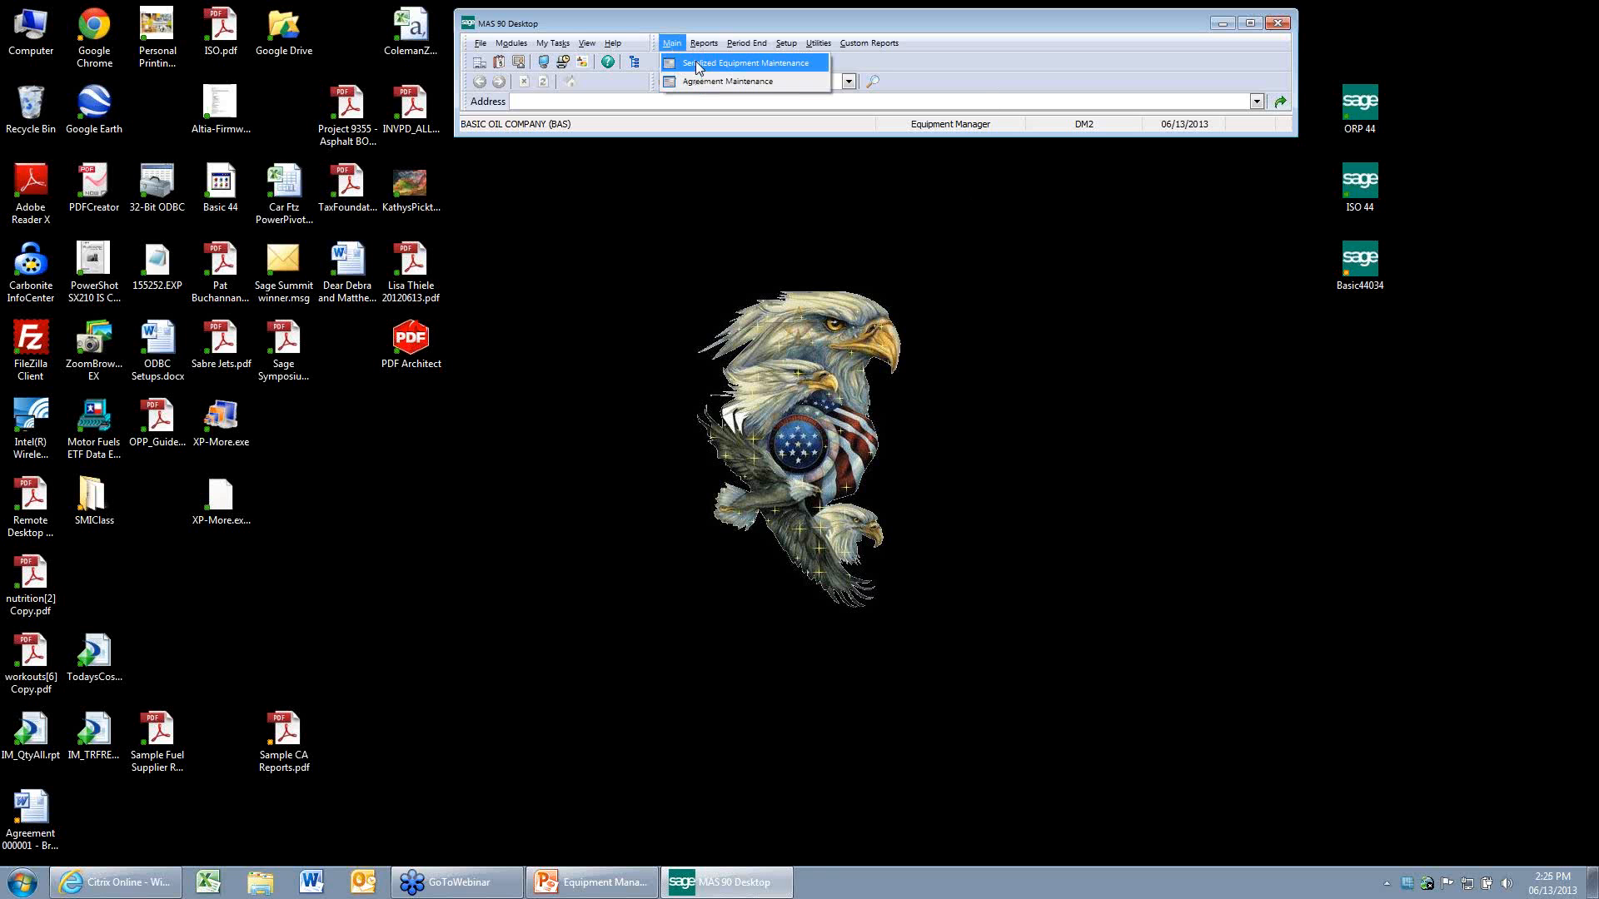
click(696, 61)
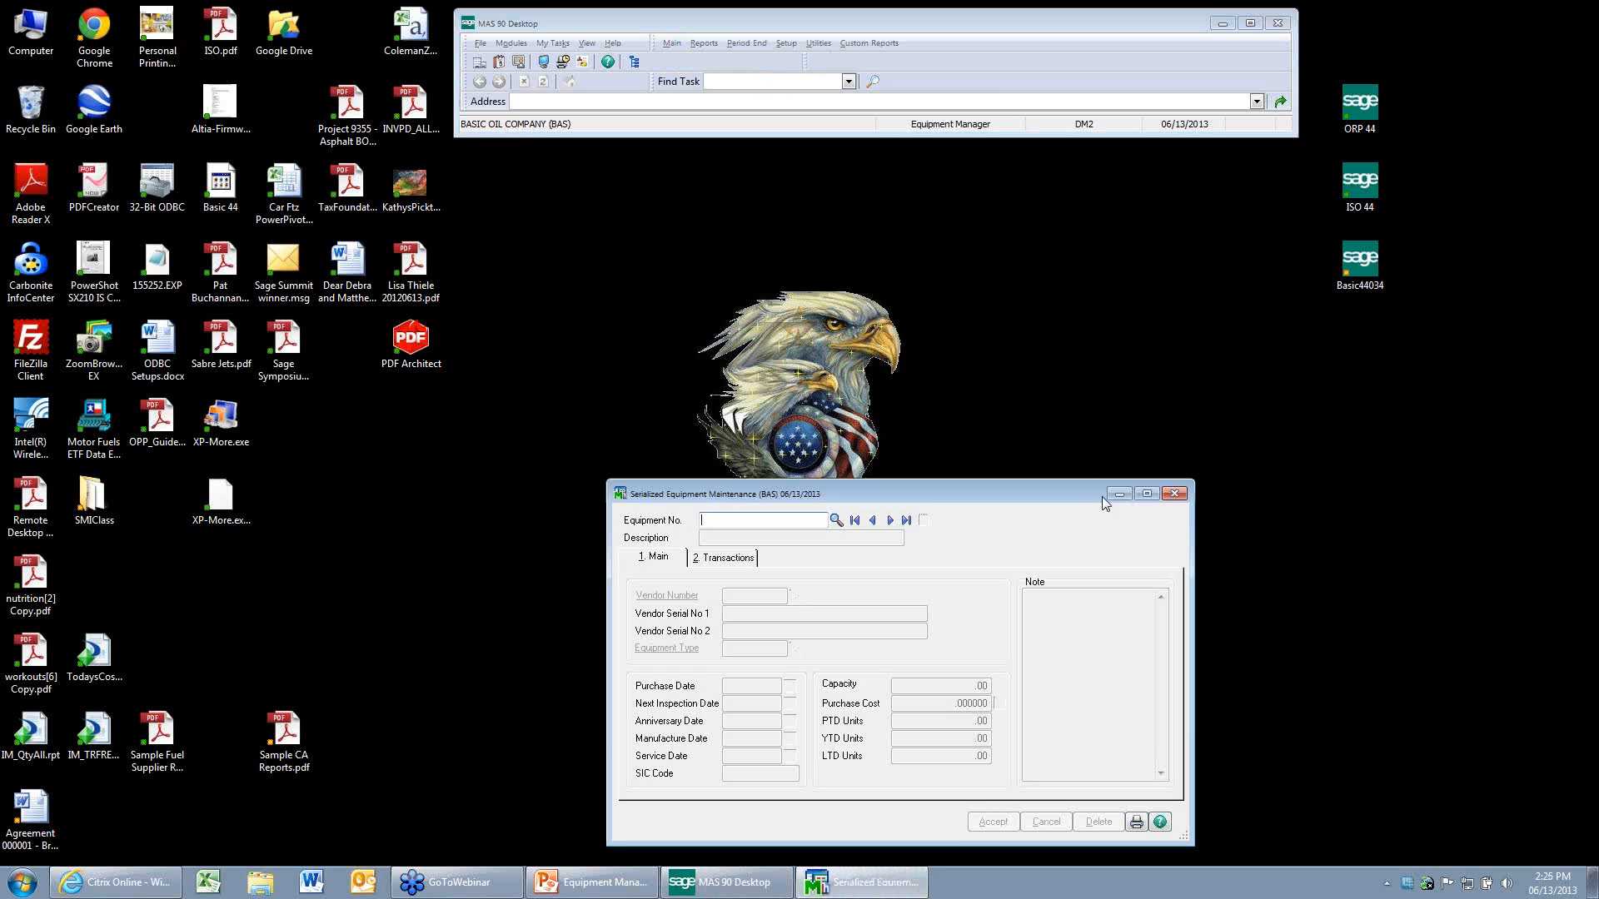
click(1174, 494)
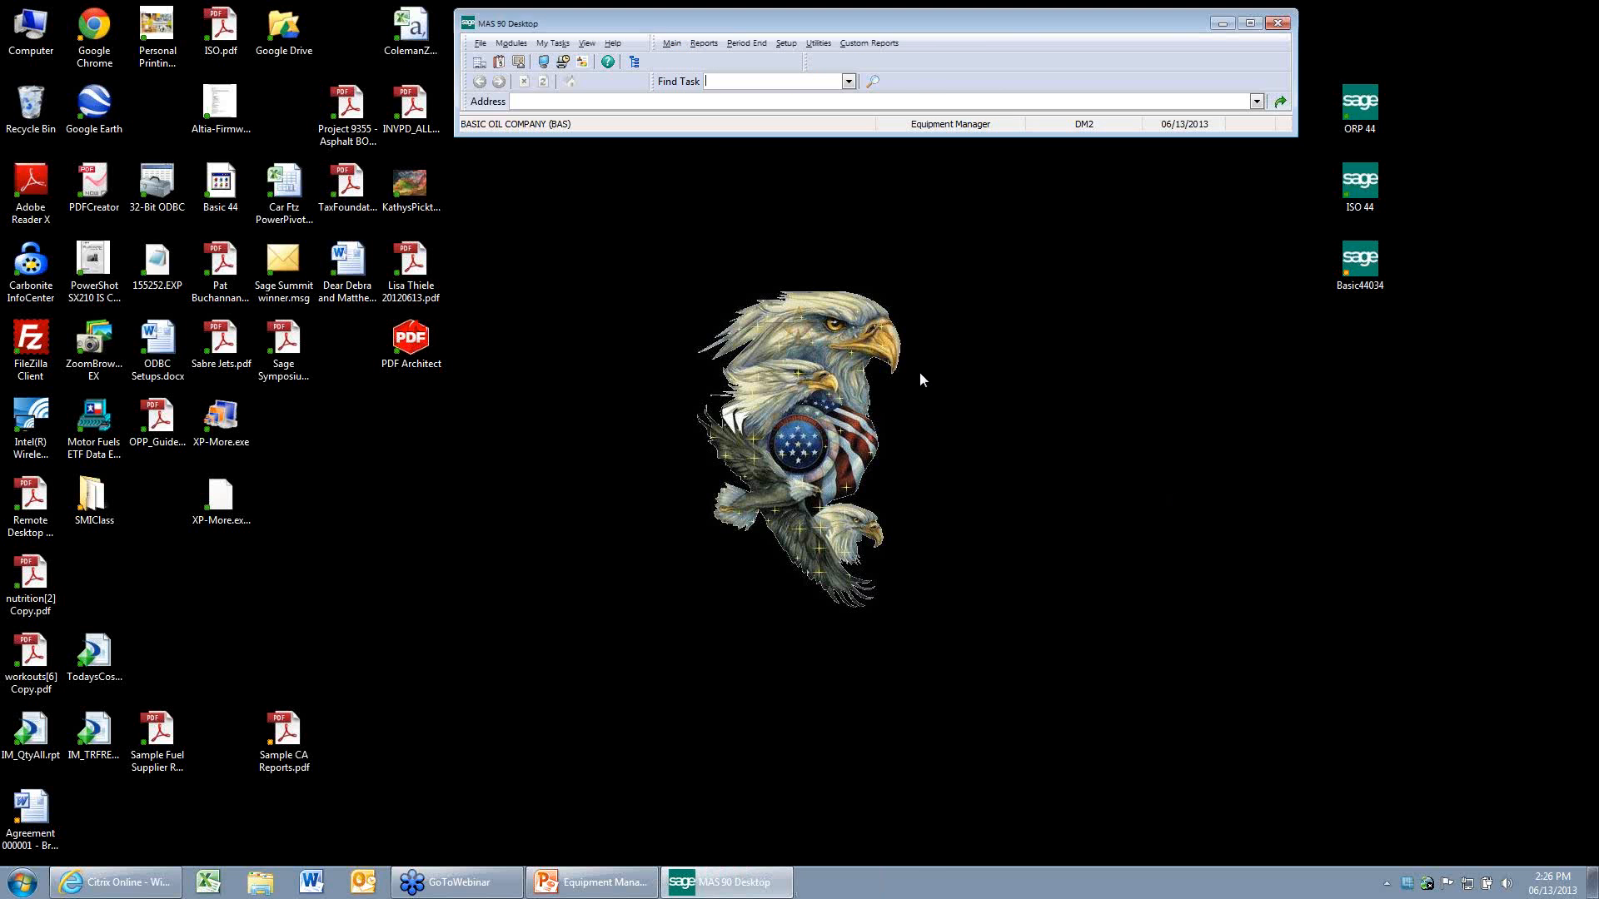
Bring up the 500 GAL TANK - DIESEL agreement in Agreement Maintenance and examine its product classes and equipment list, leaving both unchanged.
click(673, 46)
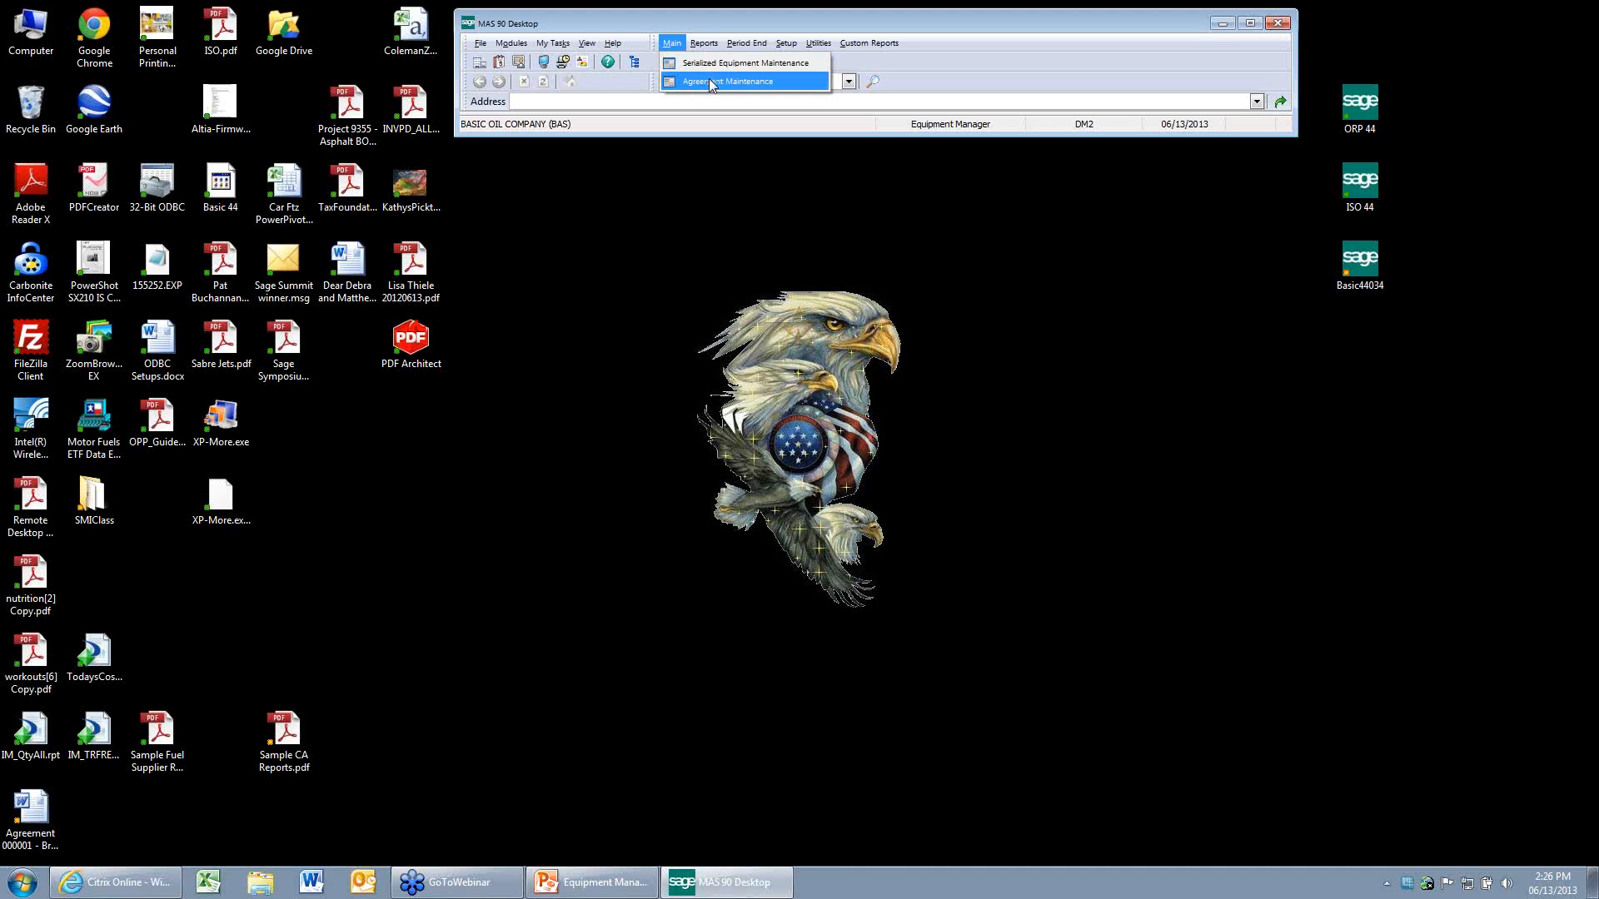
click(708, 79)
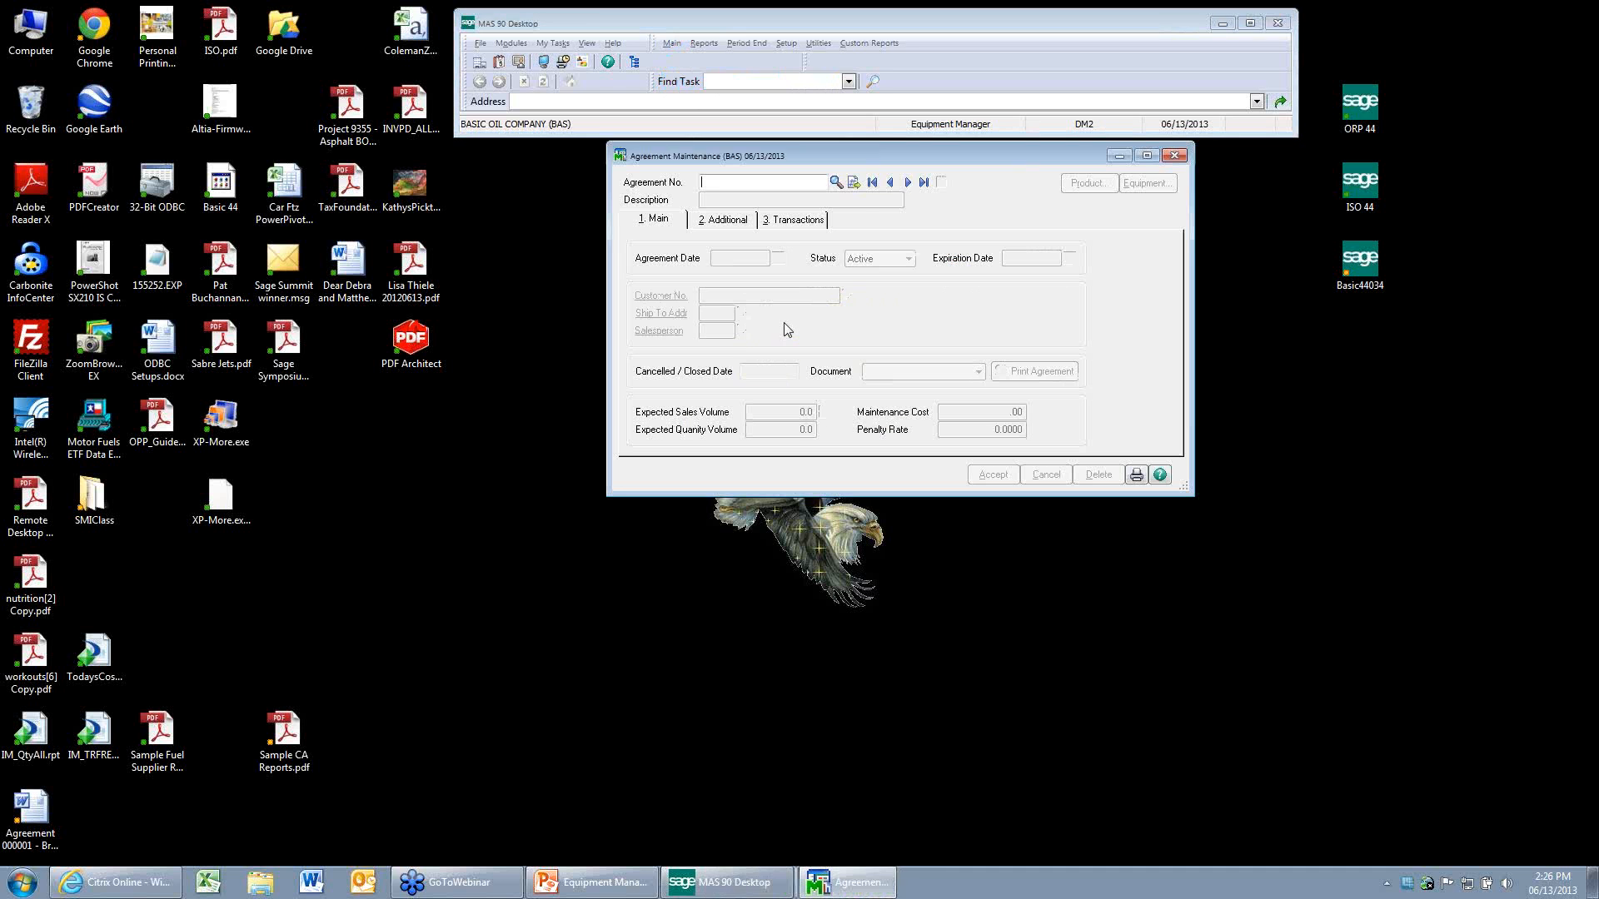
click(906, 182)
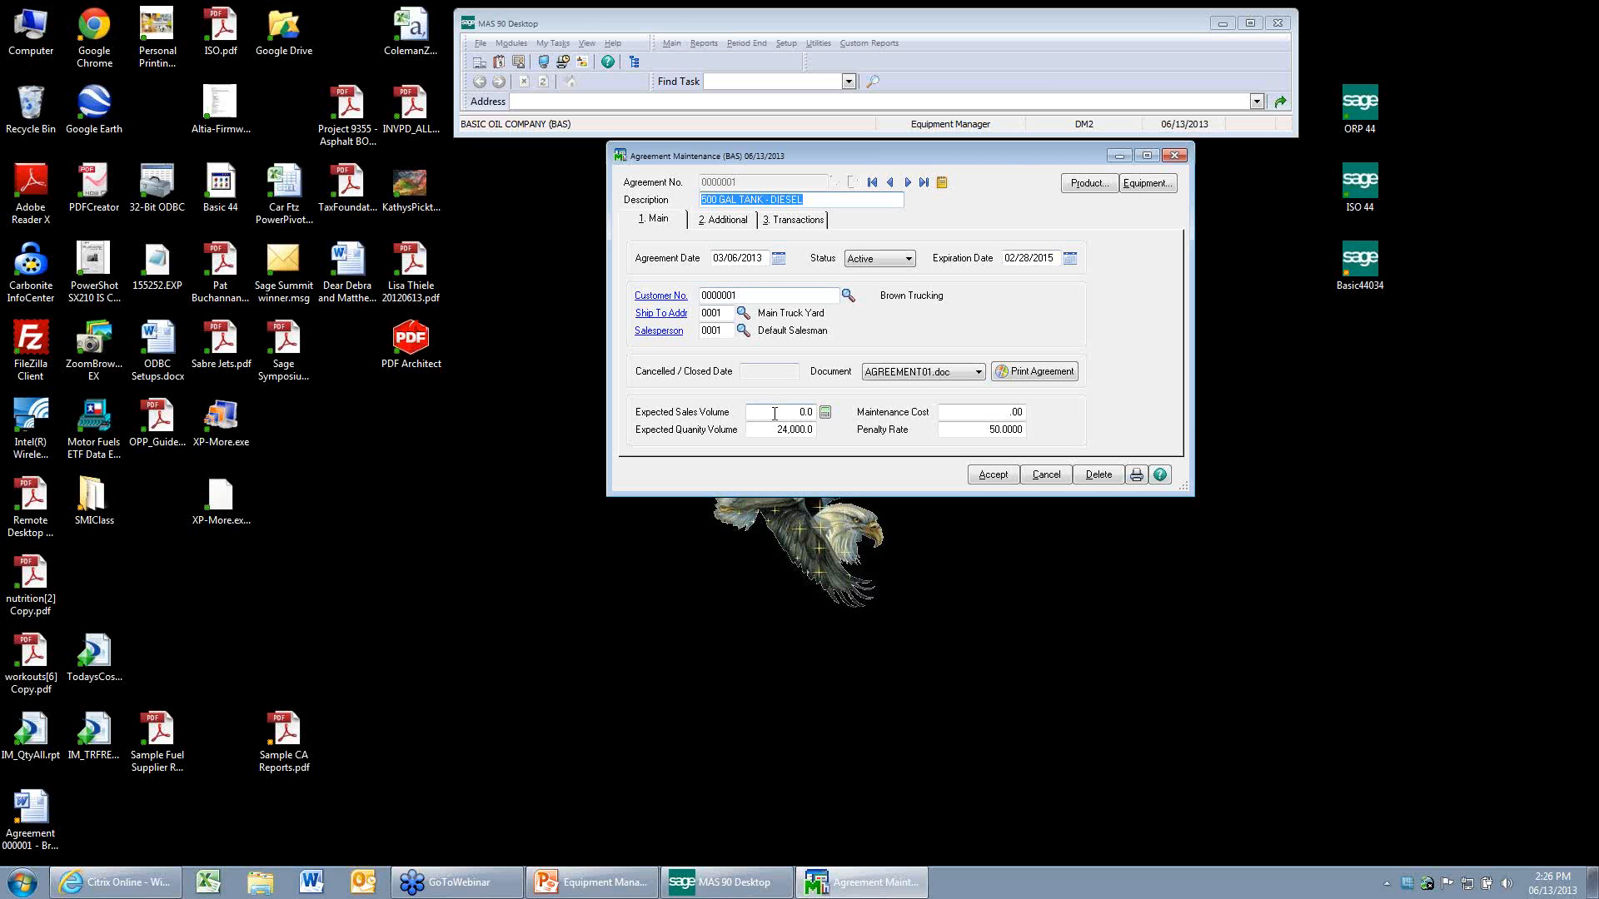
click(1086, 185)
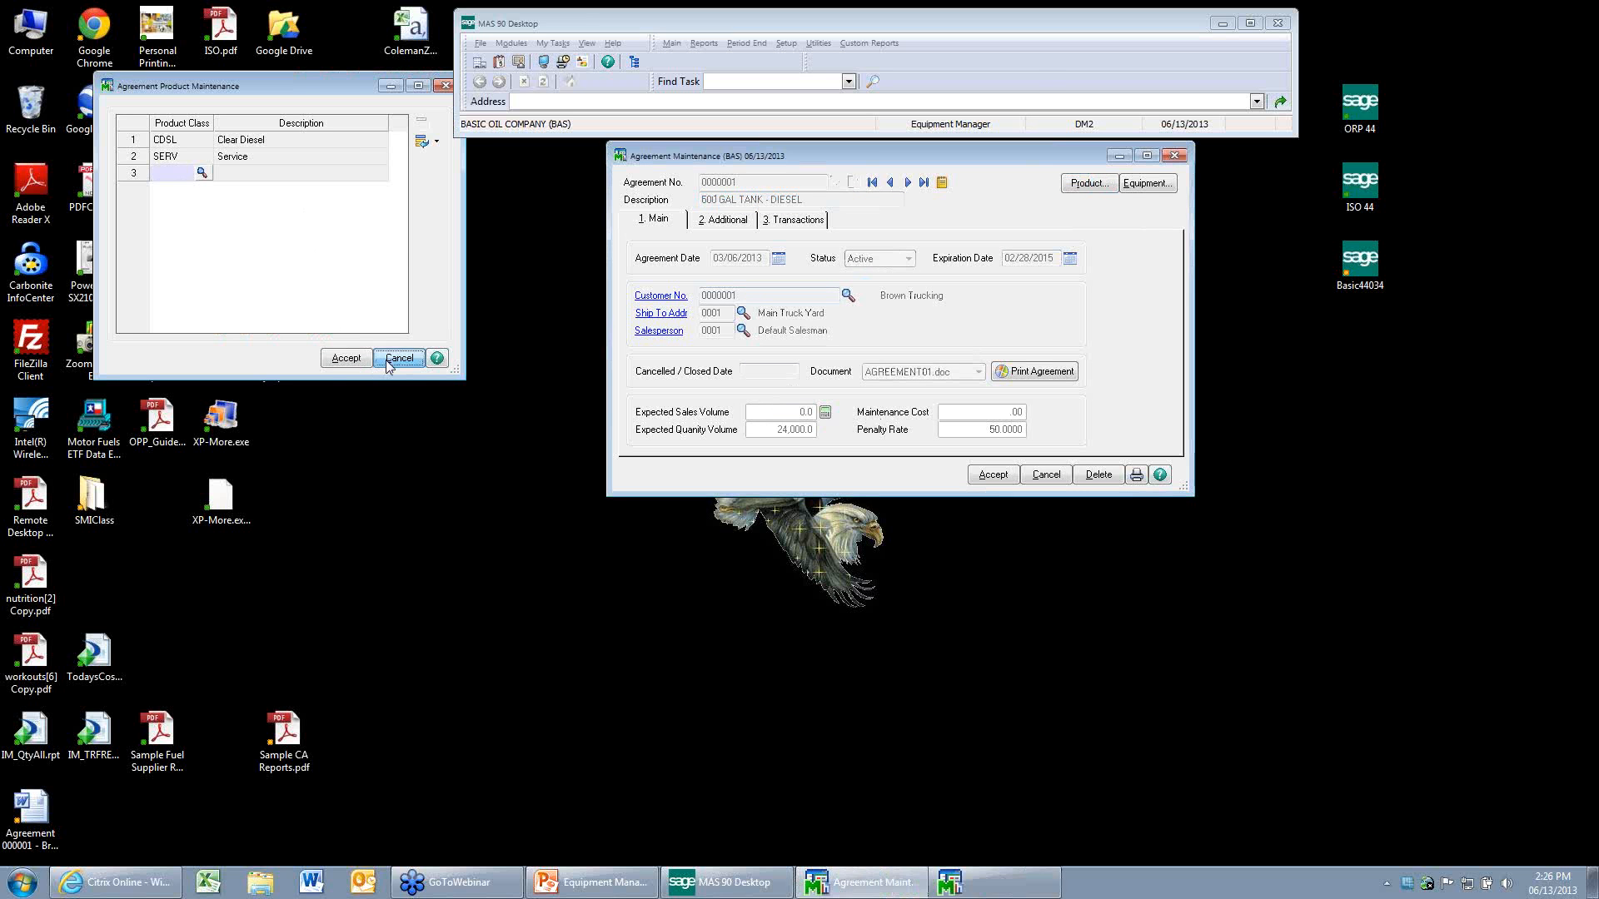
click(391, 360)
click(1158, 185)
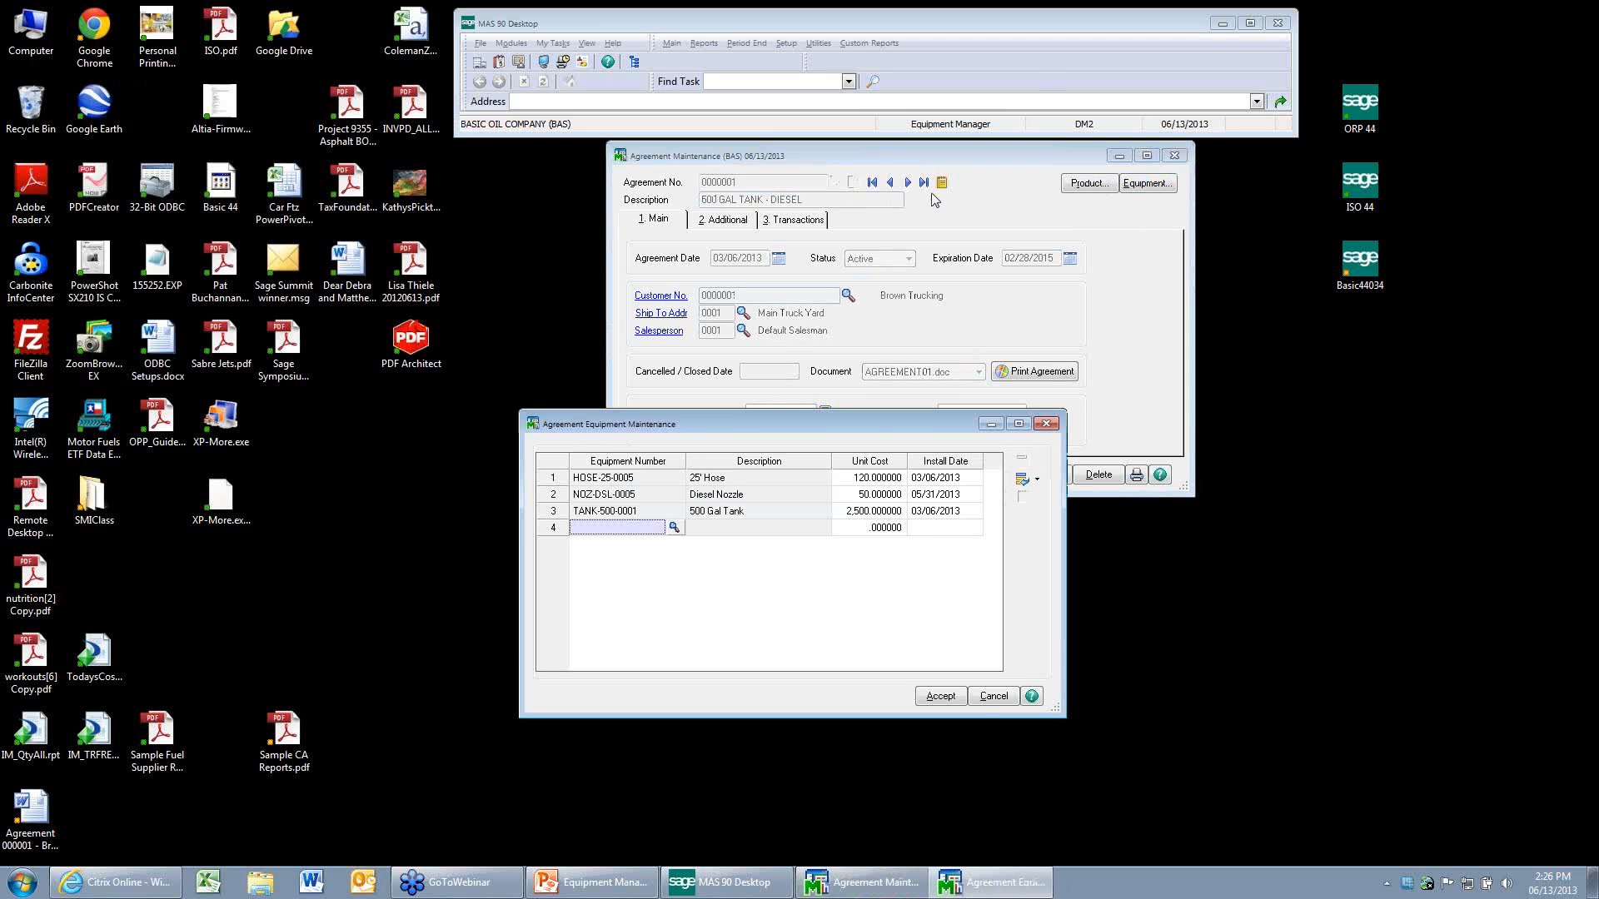
click(1004, 701)
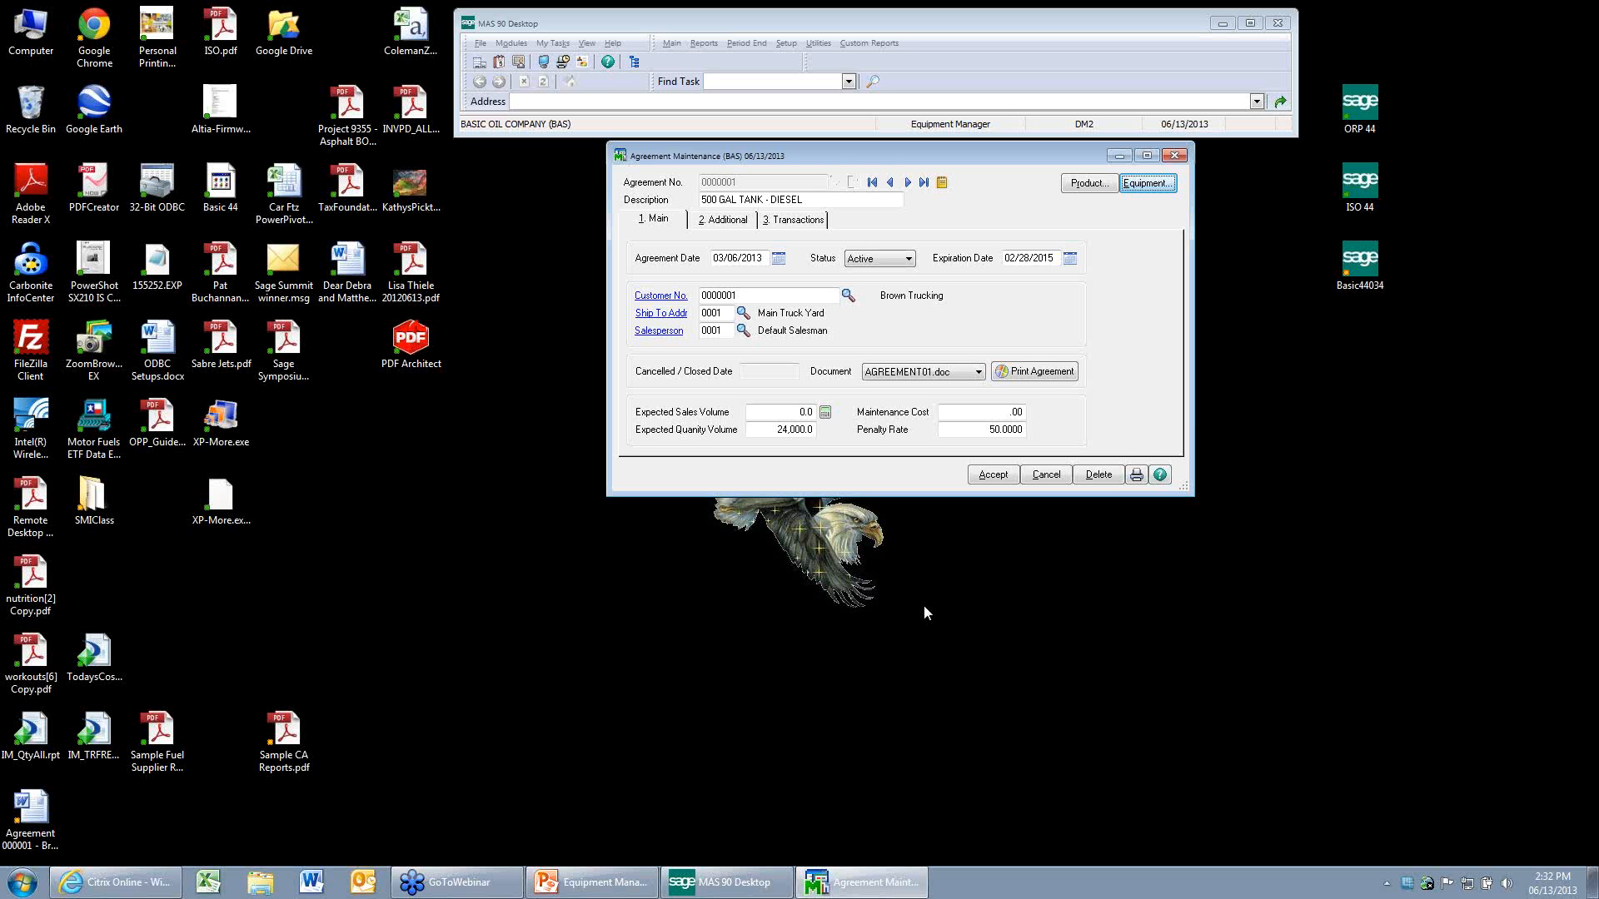
Examine the product classes of the 500 GAL TANK - DIESEL agreement, cancel out of them, and clear the agreement without saving.
click(1085, 184)
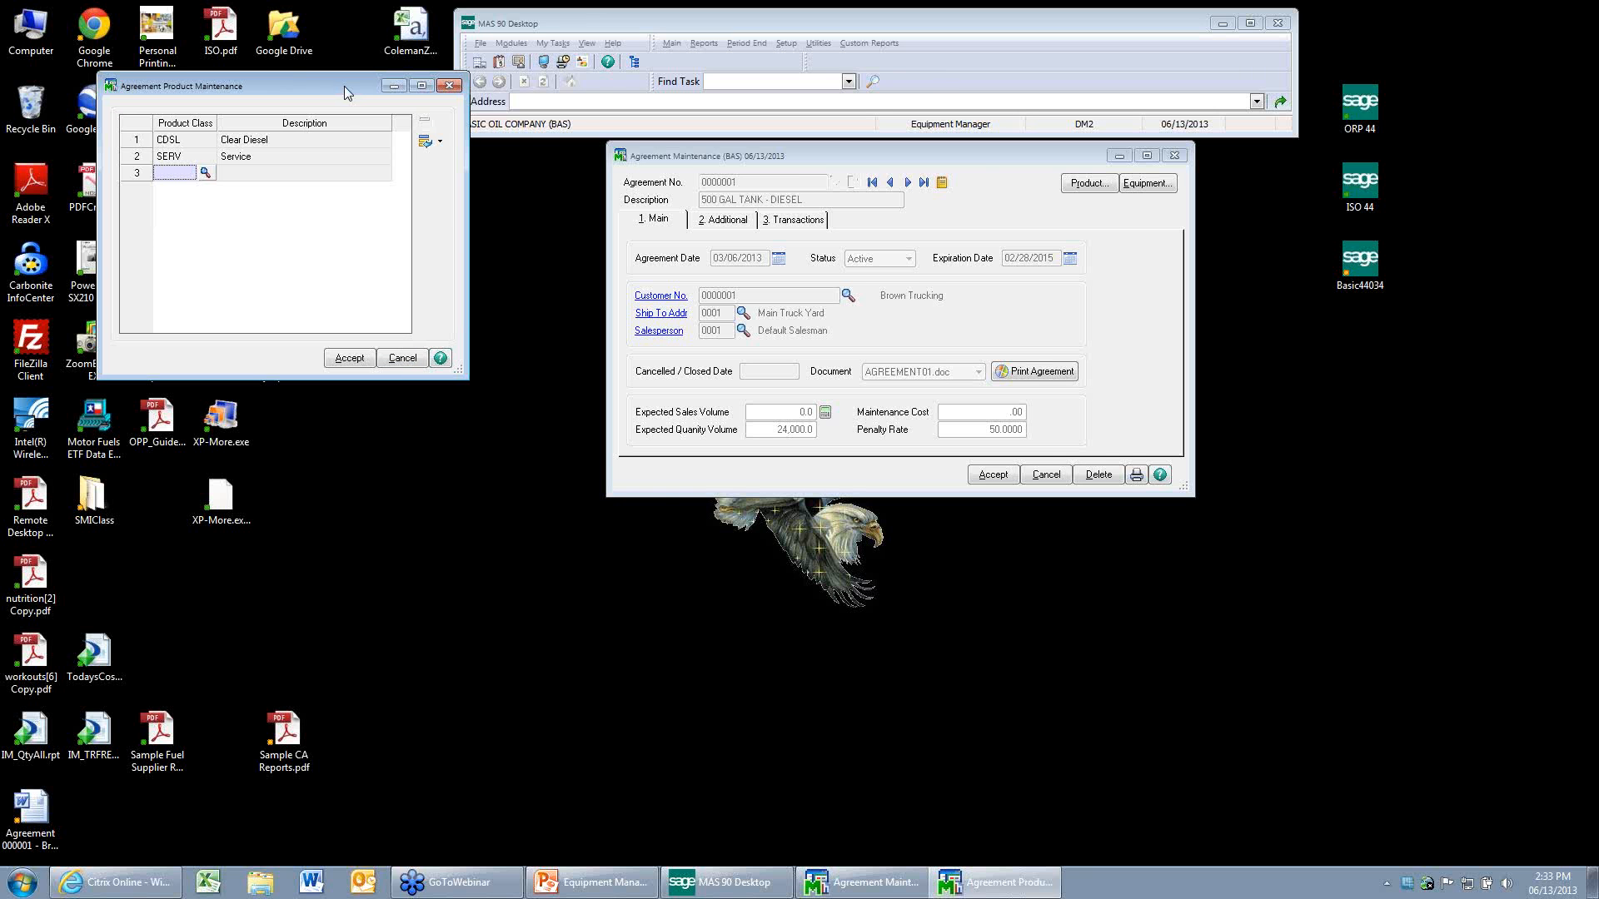
drag(343, 87, 600, 252)
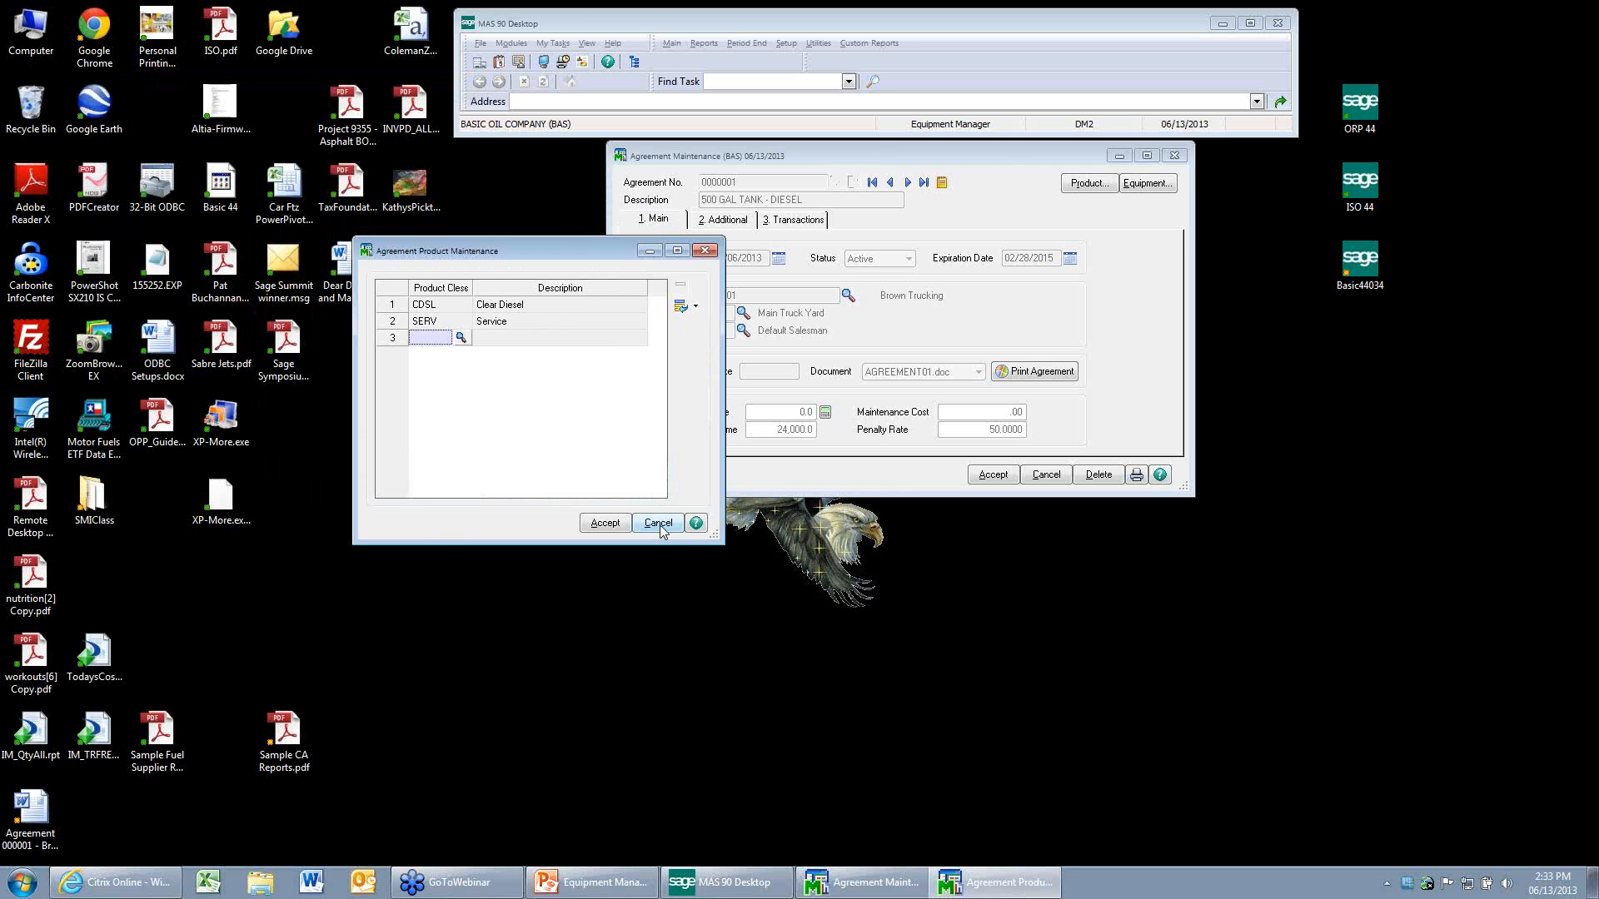
click(657, 523)
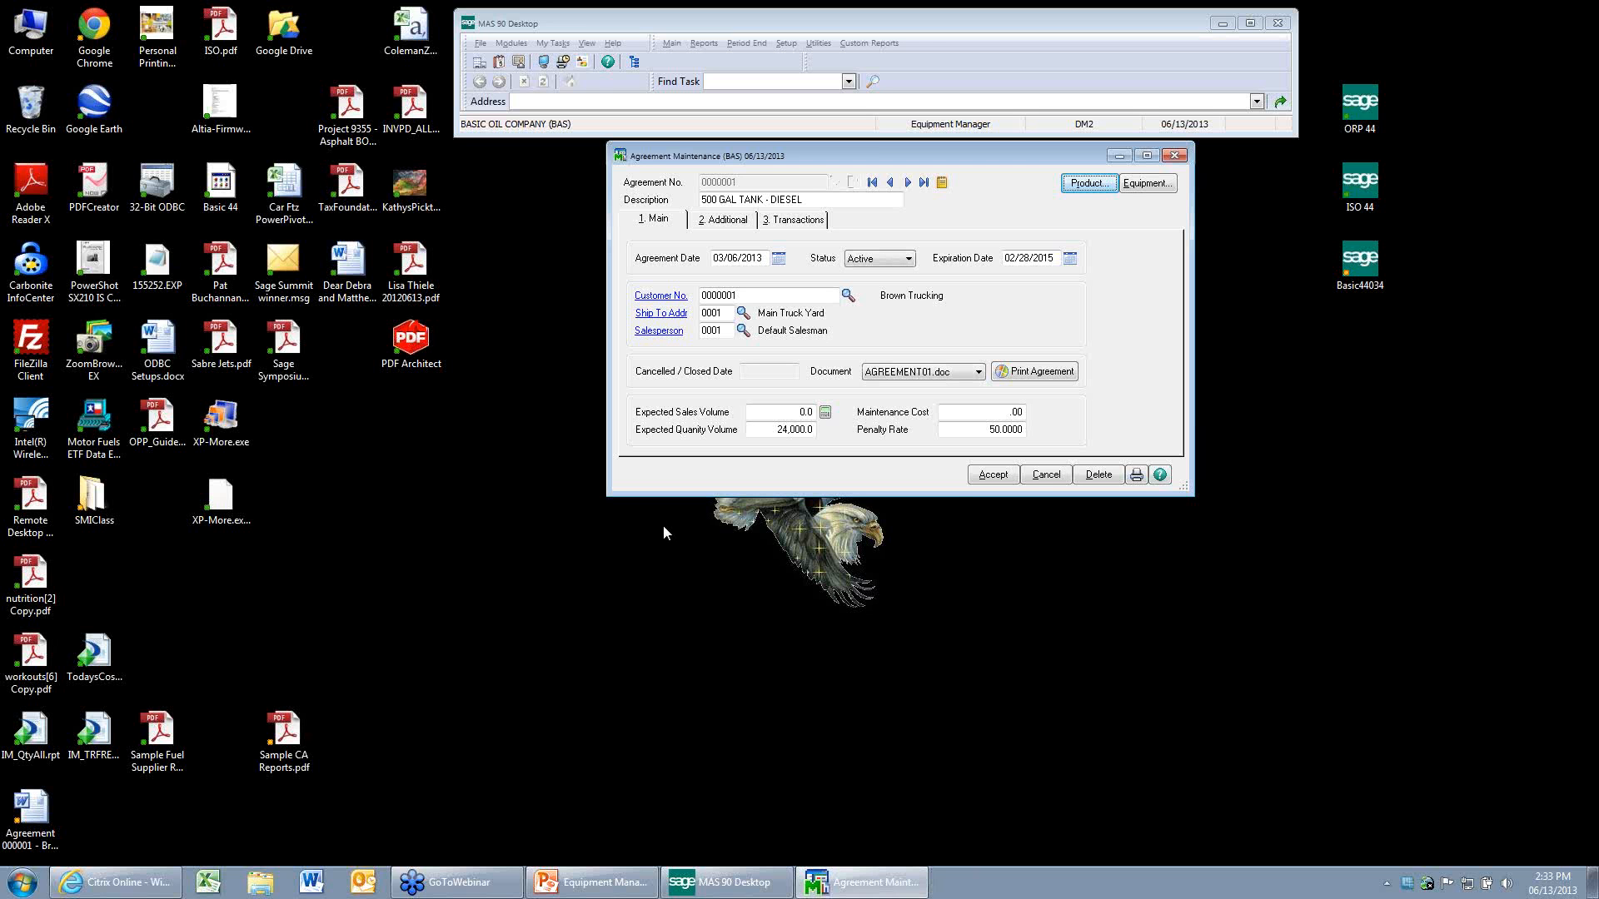
click(1040, 477)
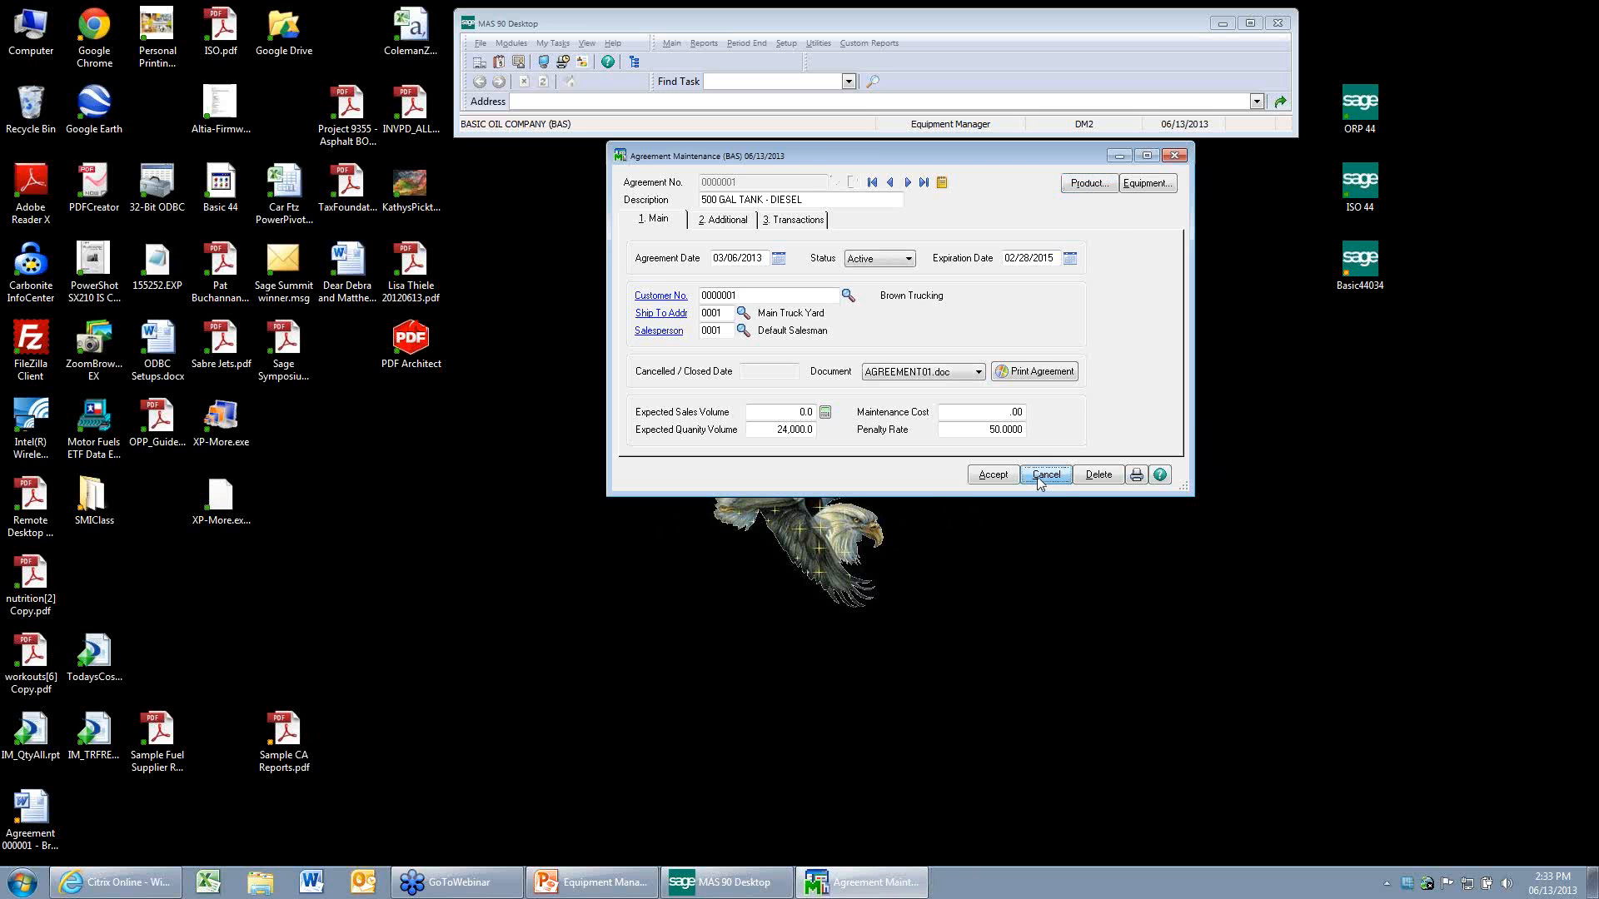
Review the service product line in Equipment Manager Options and close the options window.
click(787, 46)
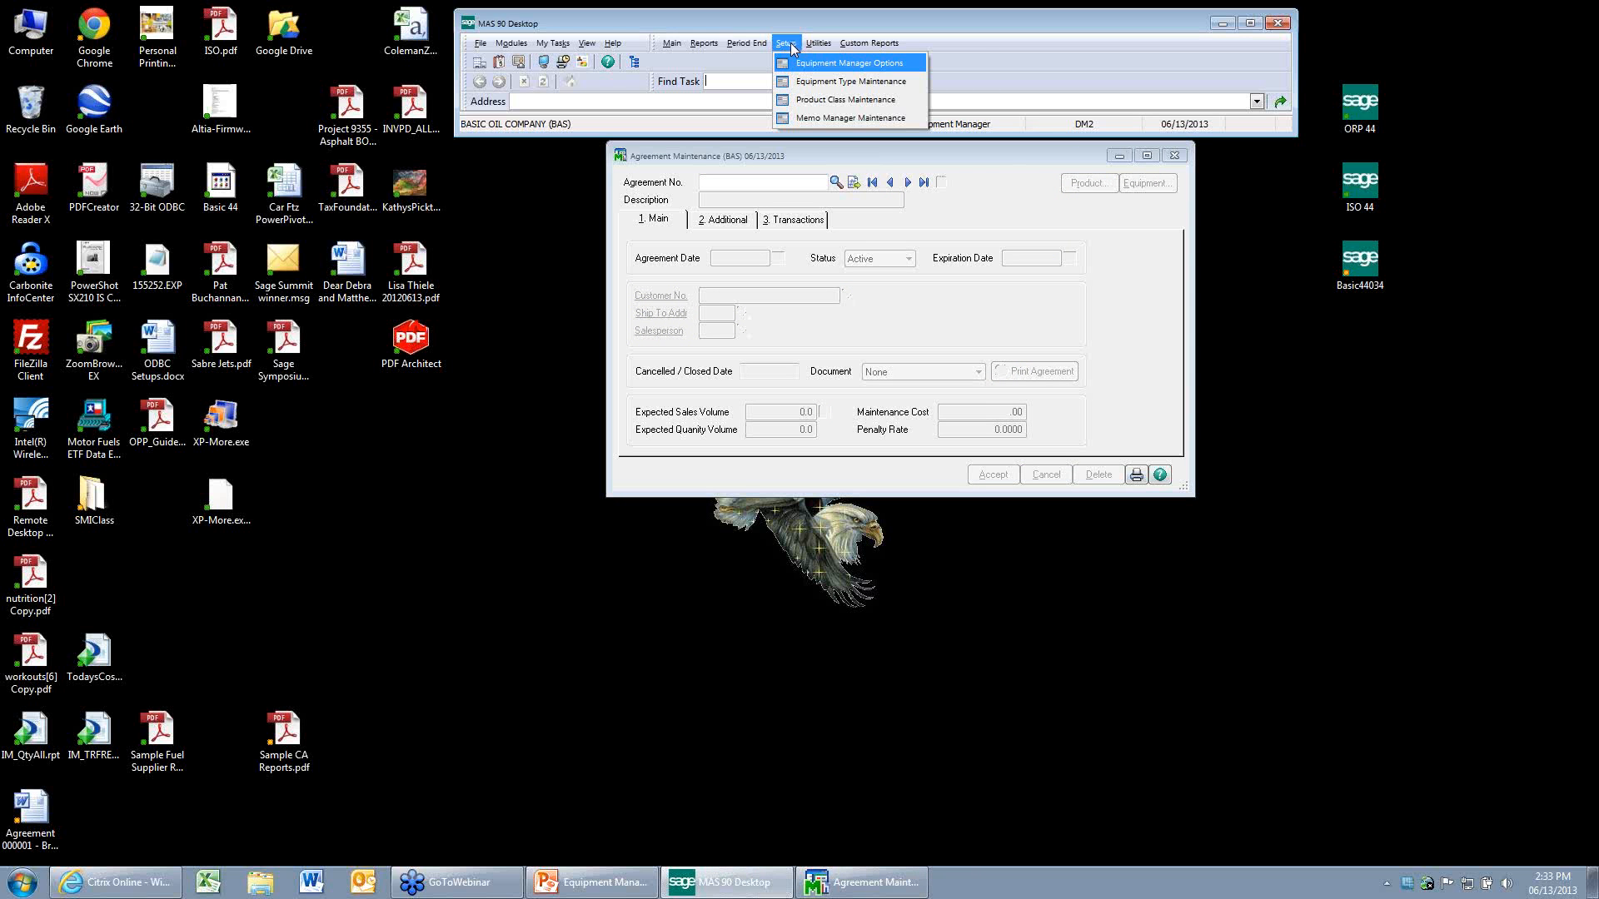
click(848, 64)
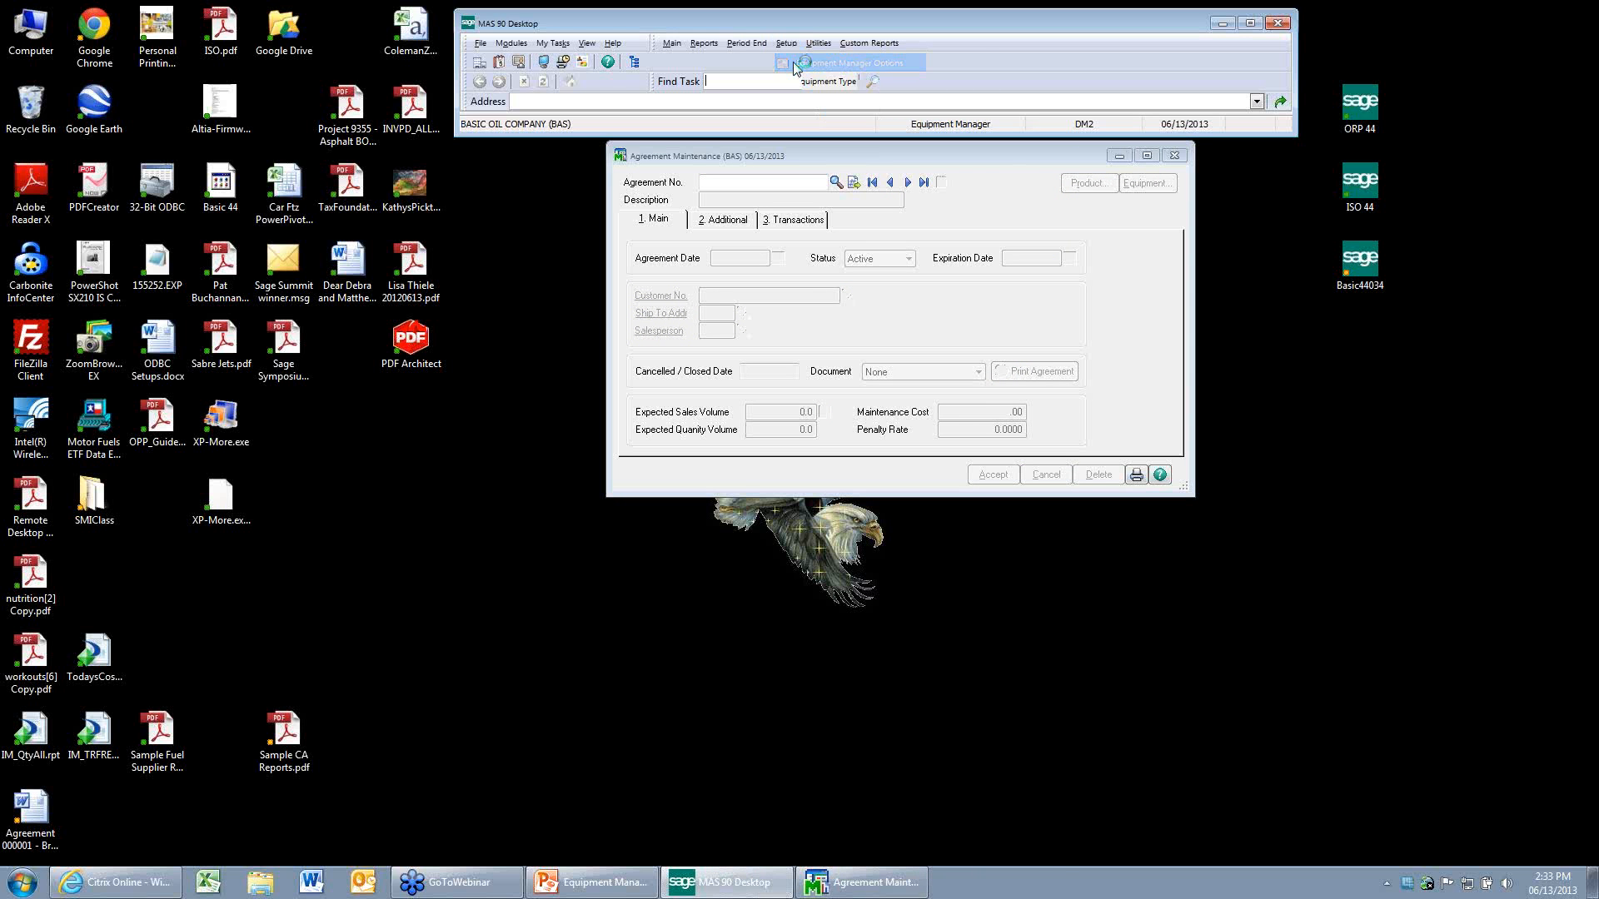
key(Return)
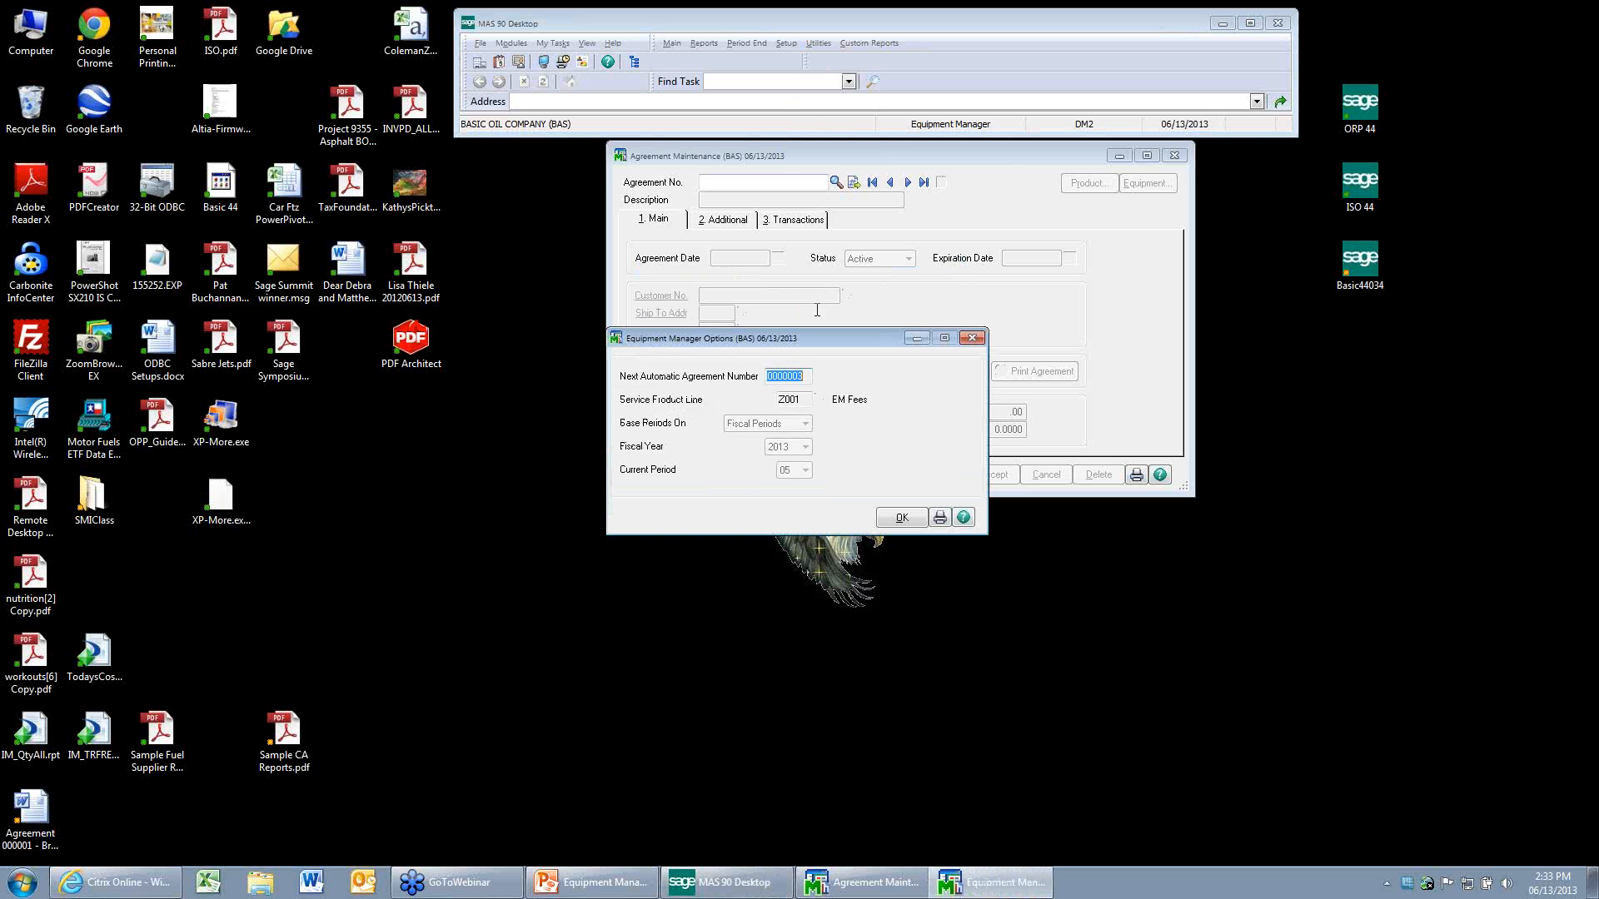
click(809, 402)
click(896, 518)
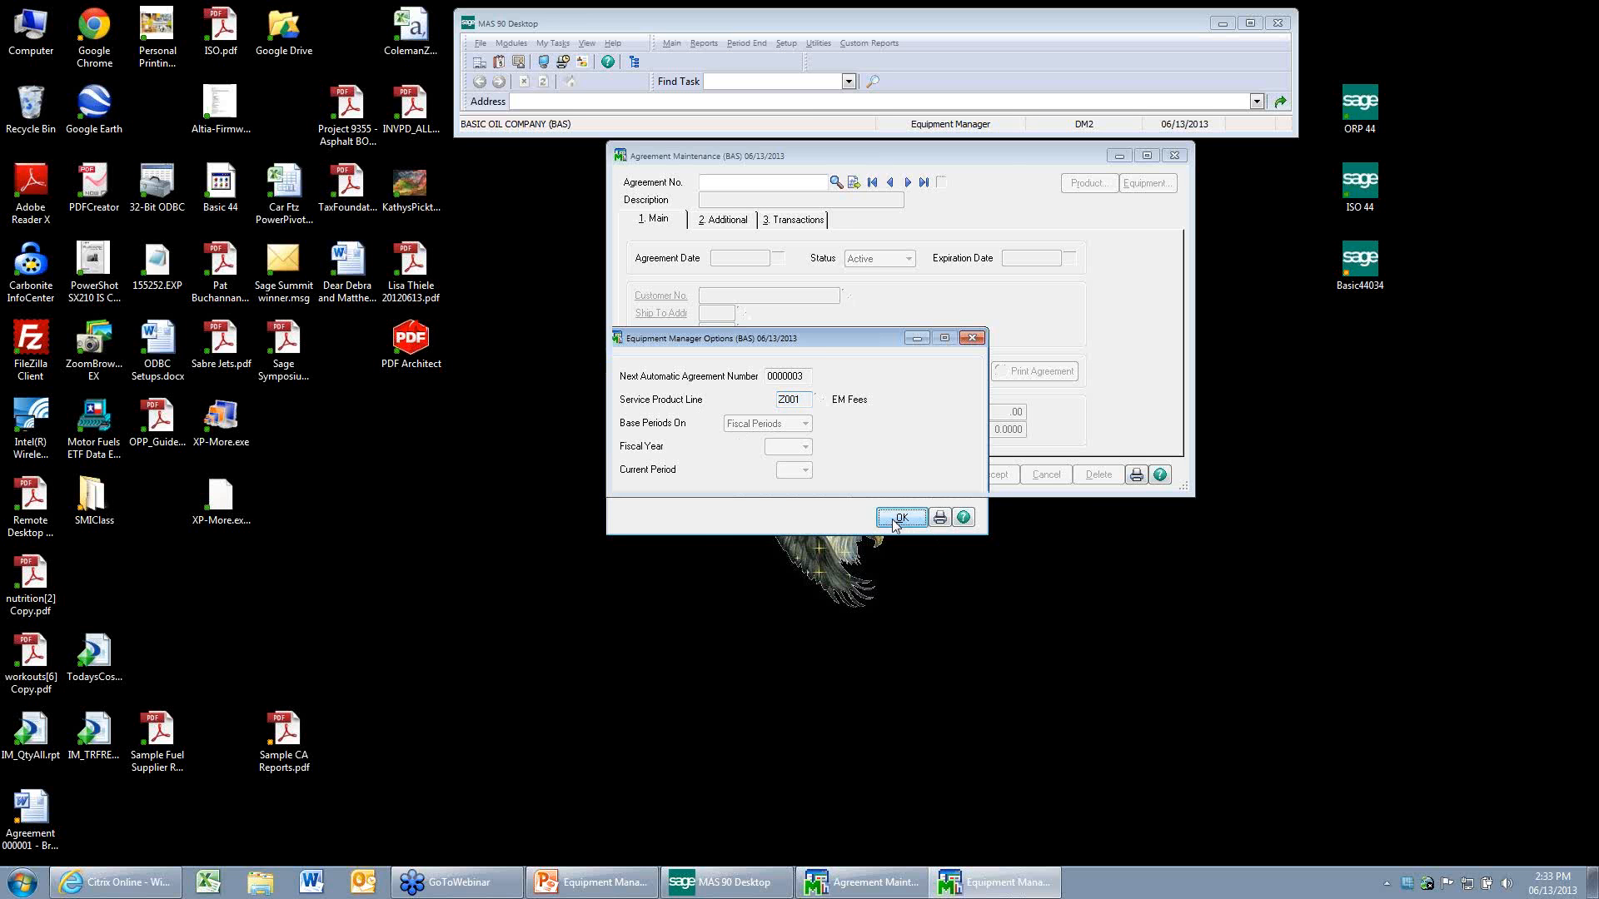
Switch to the Inventory Management module, accepting 06/13/2013 as the accounting date.
double_click(947, 125)
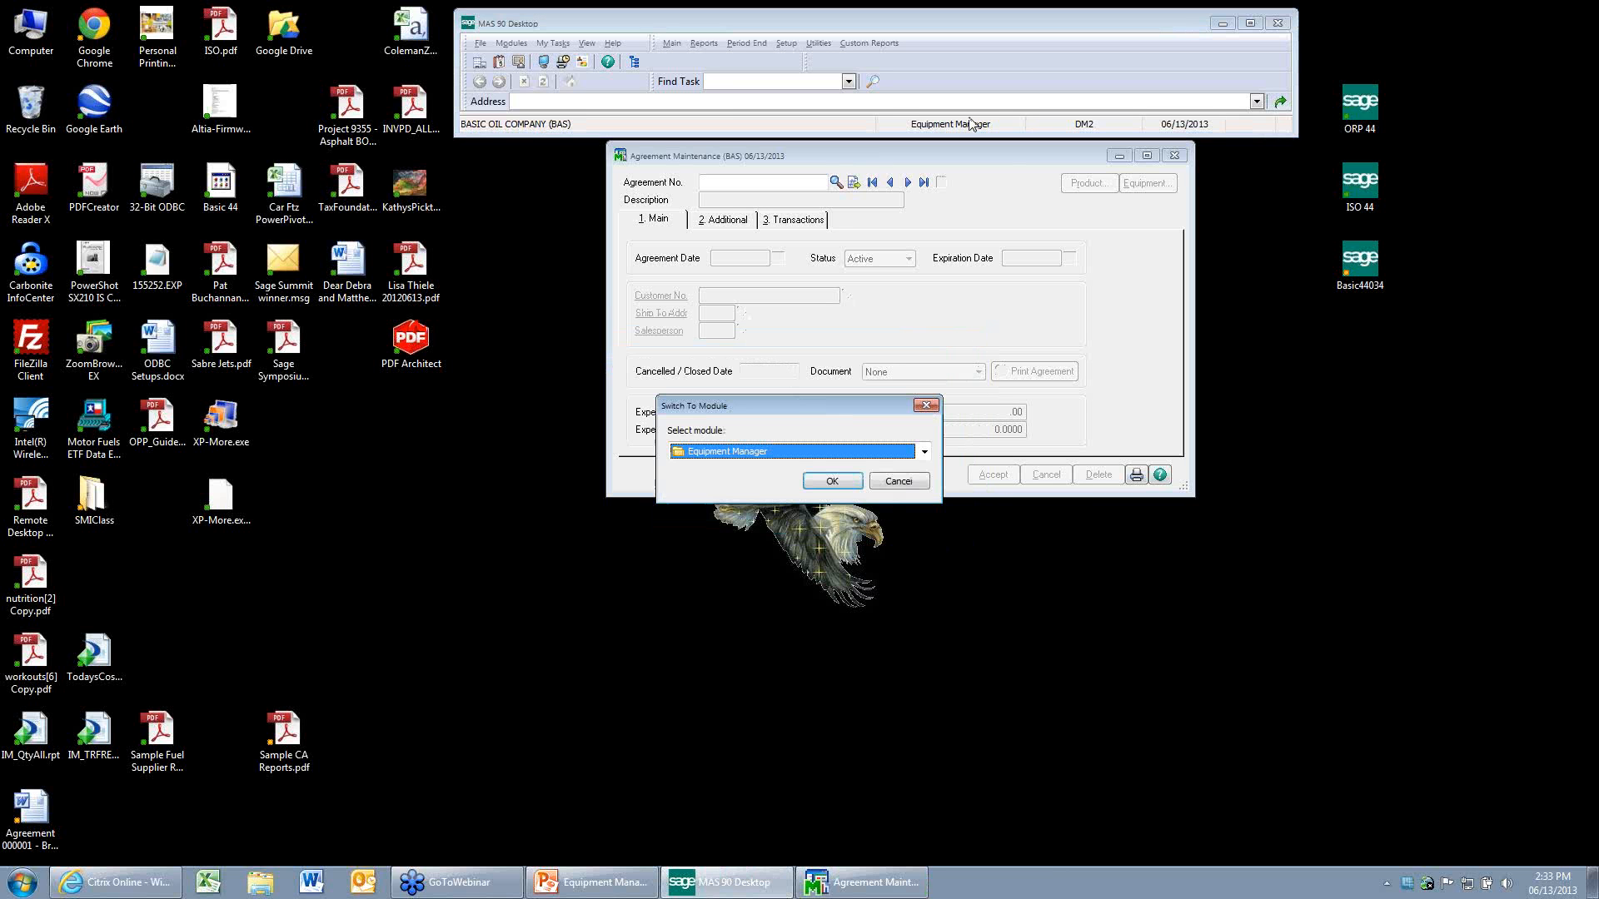
key(i)
key(Return)
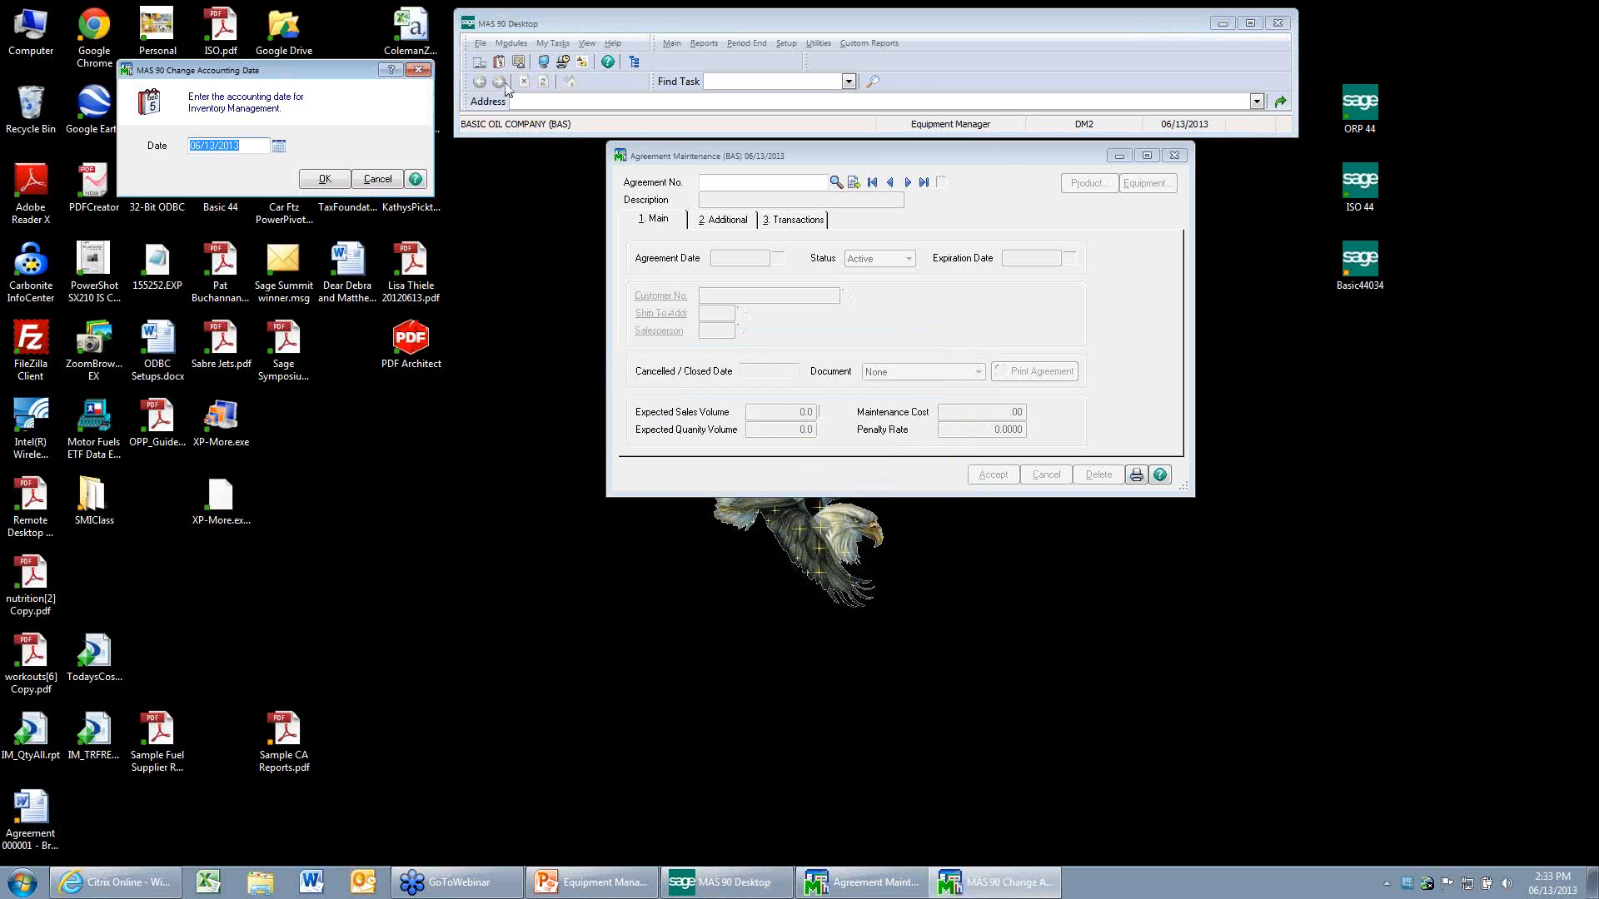
key(Return)
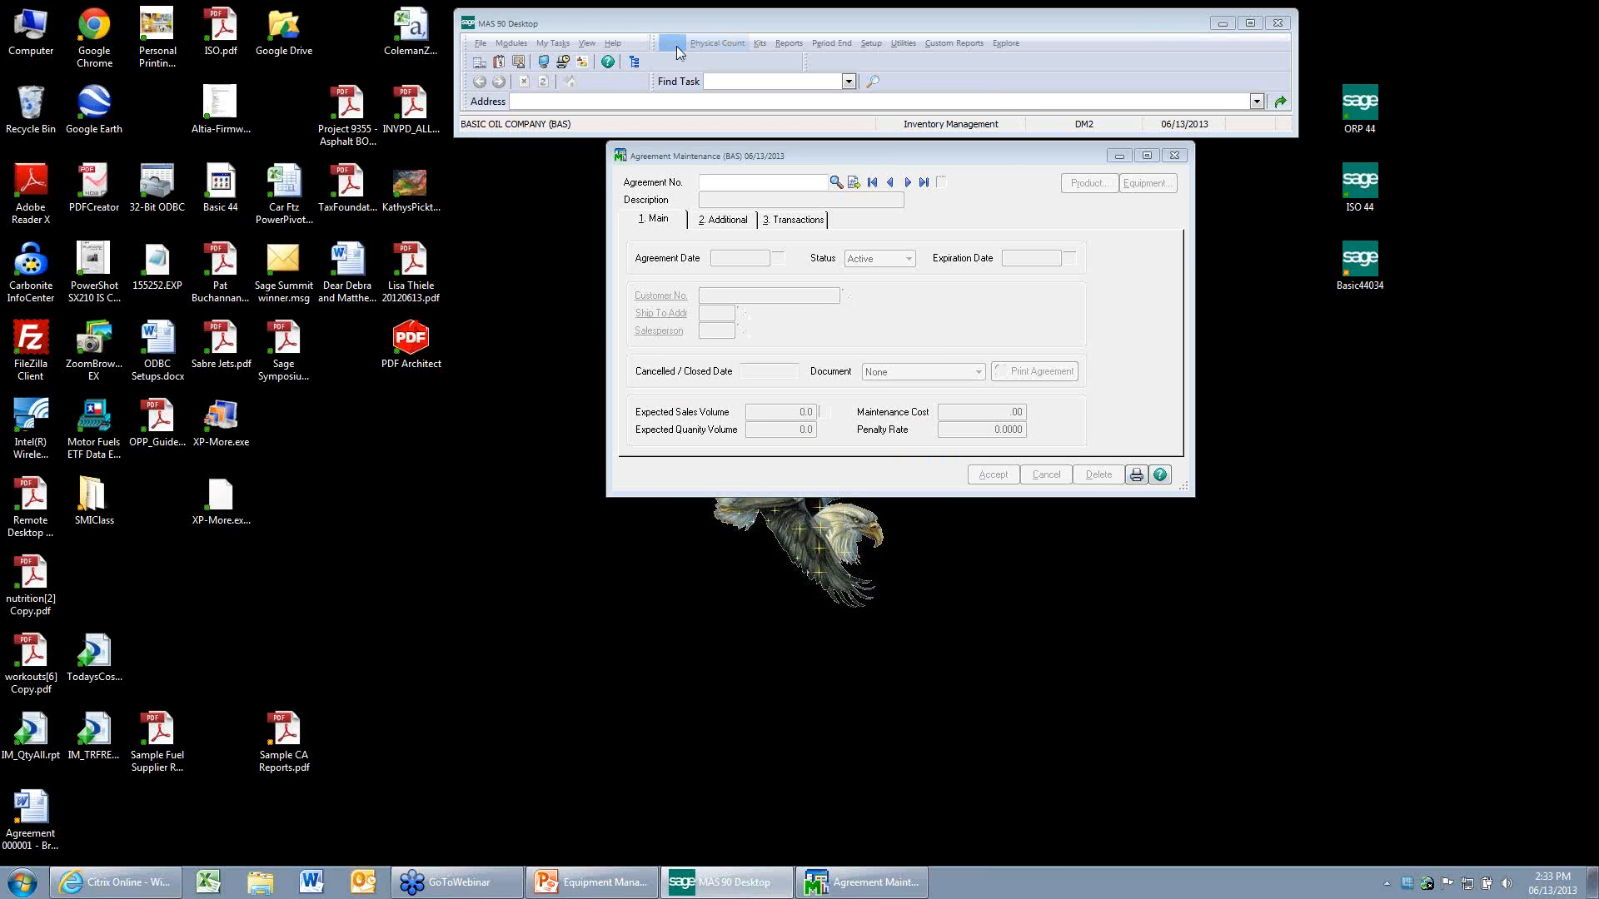
Bring up the EM001 INSTALL FEE item in Item Maintenance, examine its settings, and close the Item and Agreement Maintenance windows.
click(672, 43)
click(700, 64)
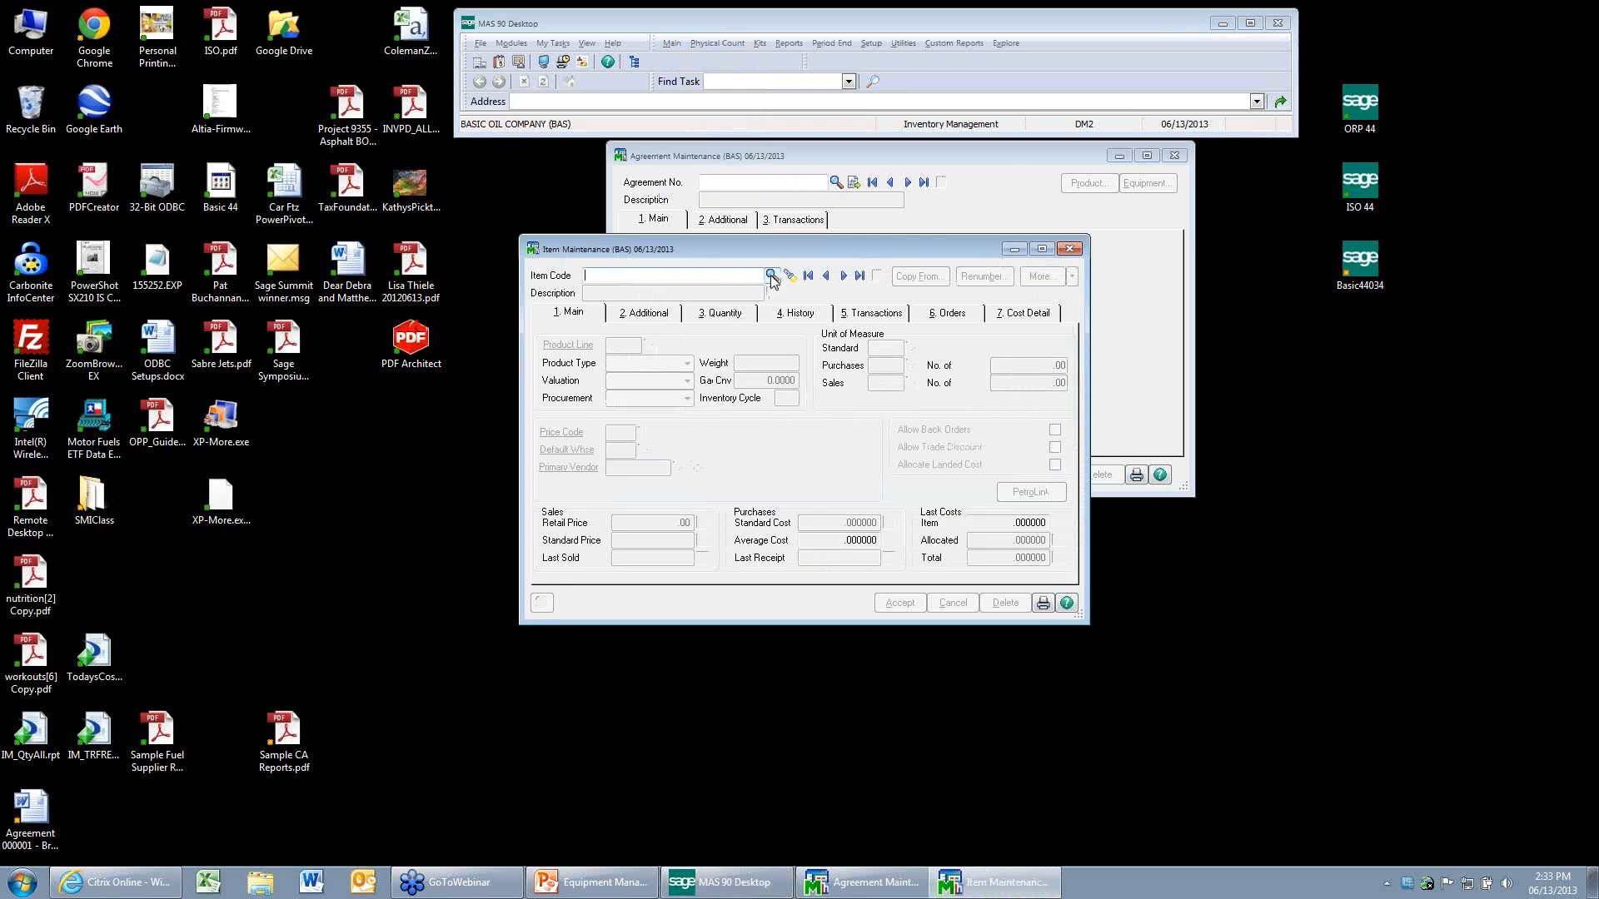
click(747, 274)
click(812, 356)
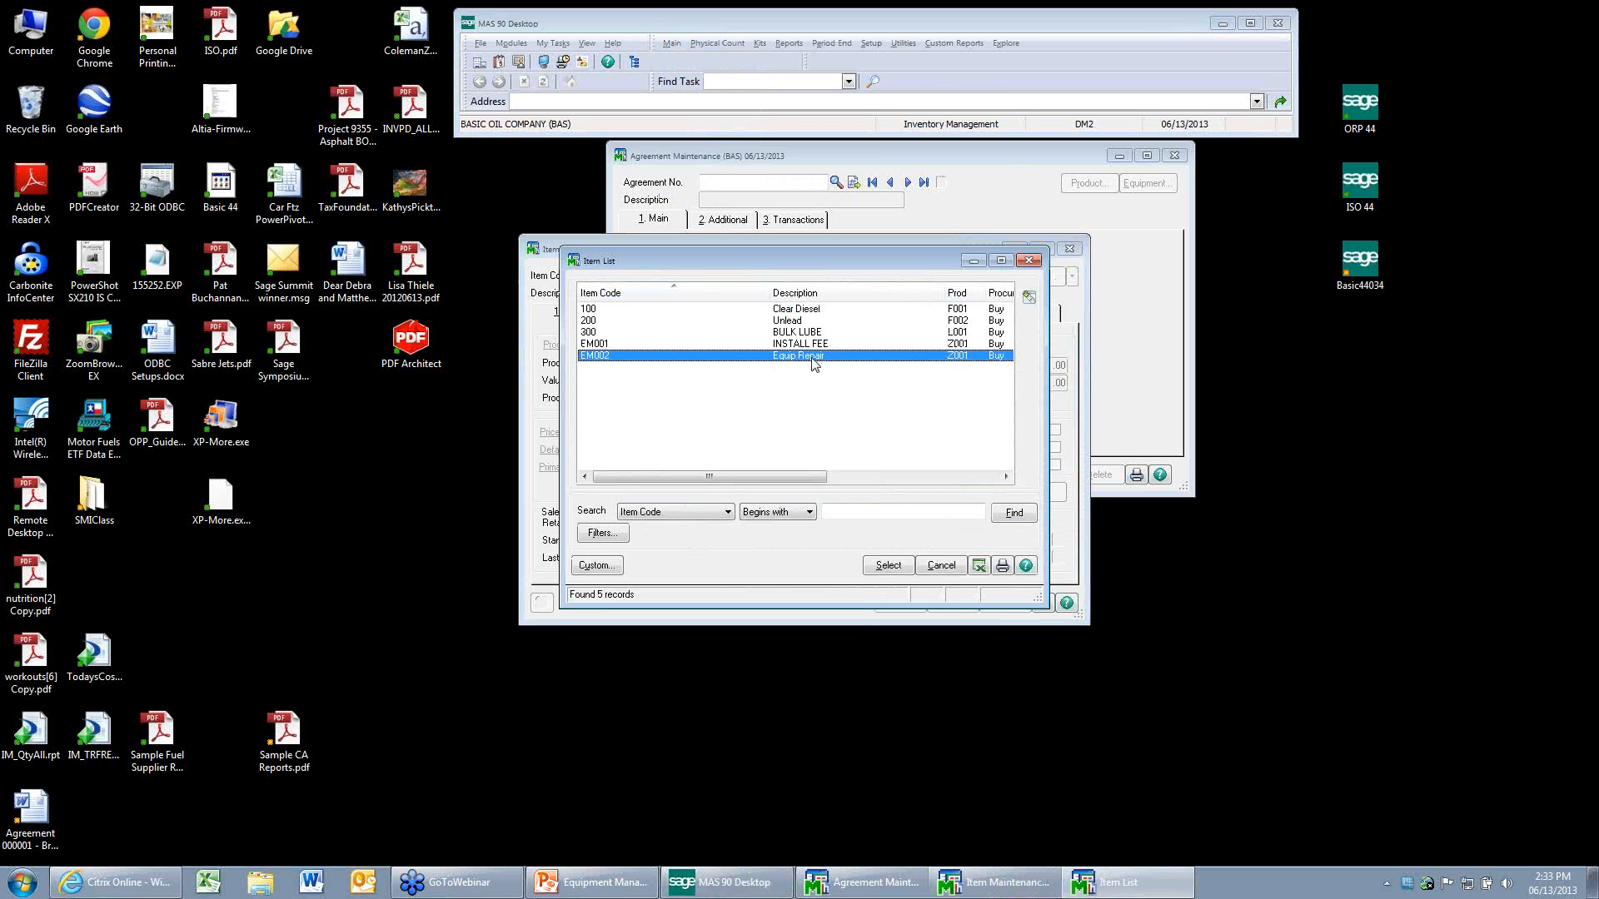
scroll(816, 359, up, 1)
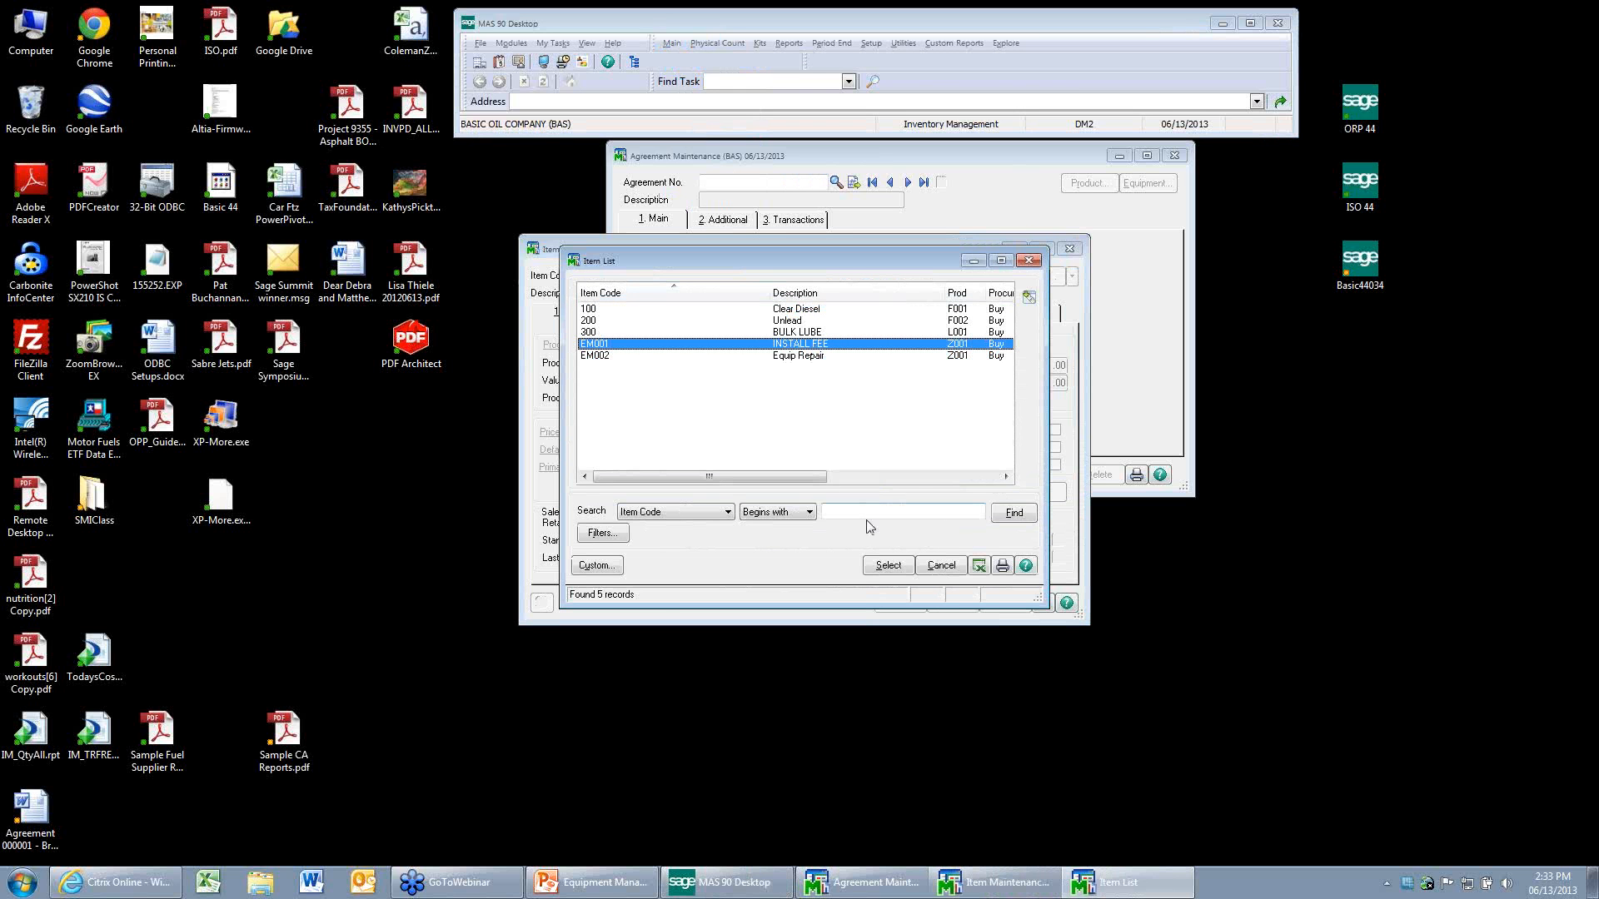
click(888, 567)
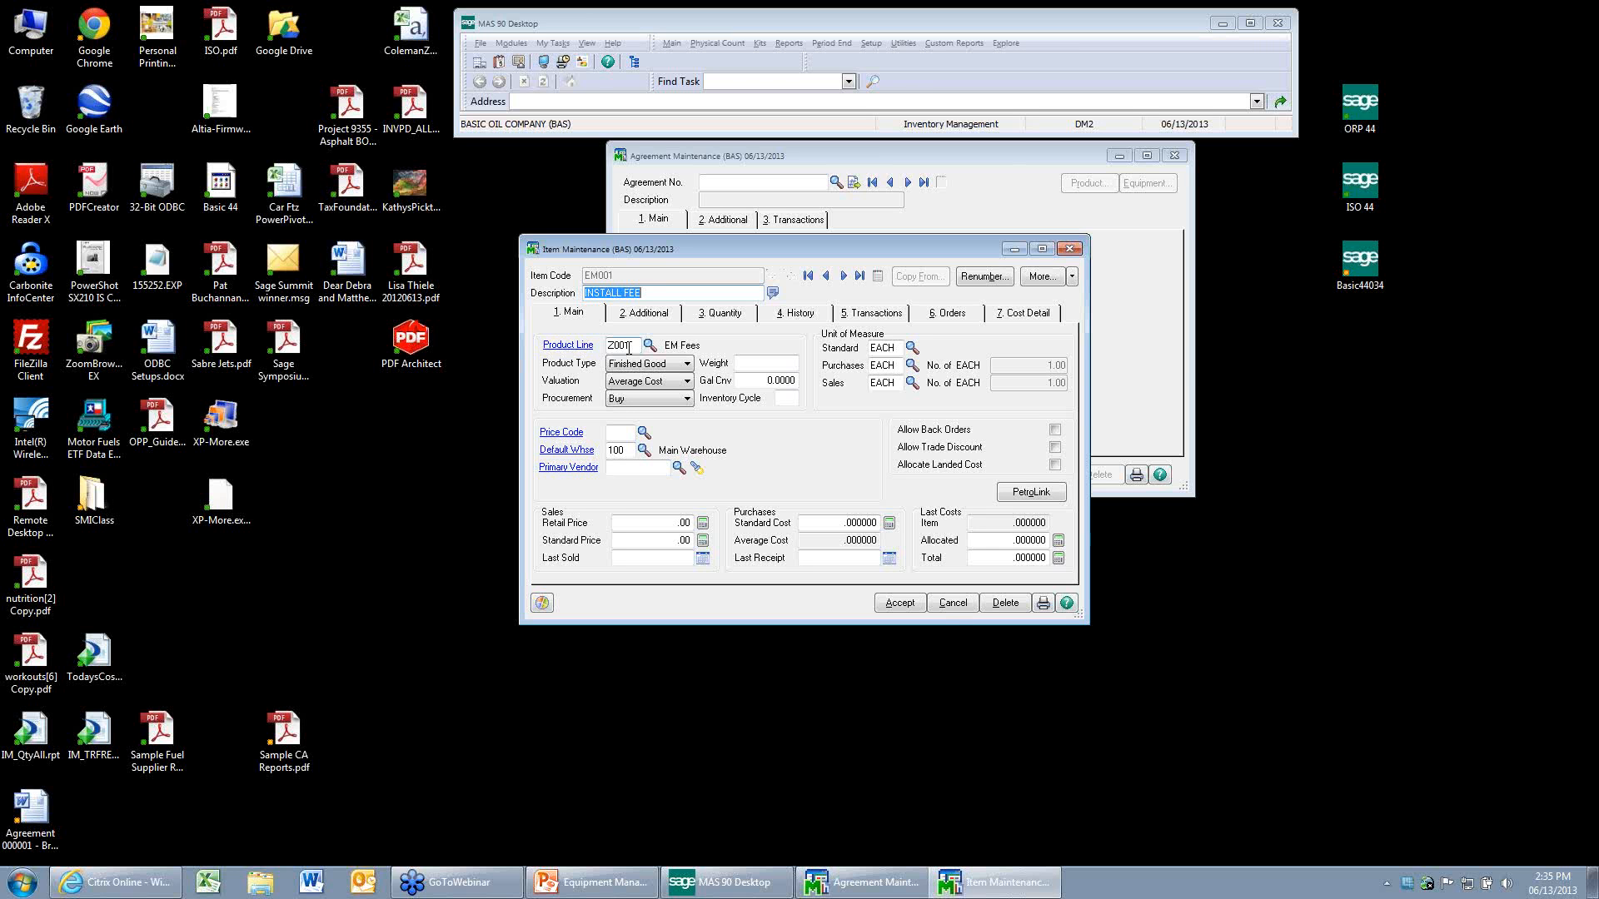
click(953, 602)
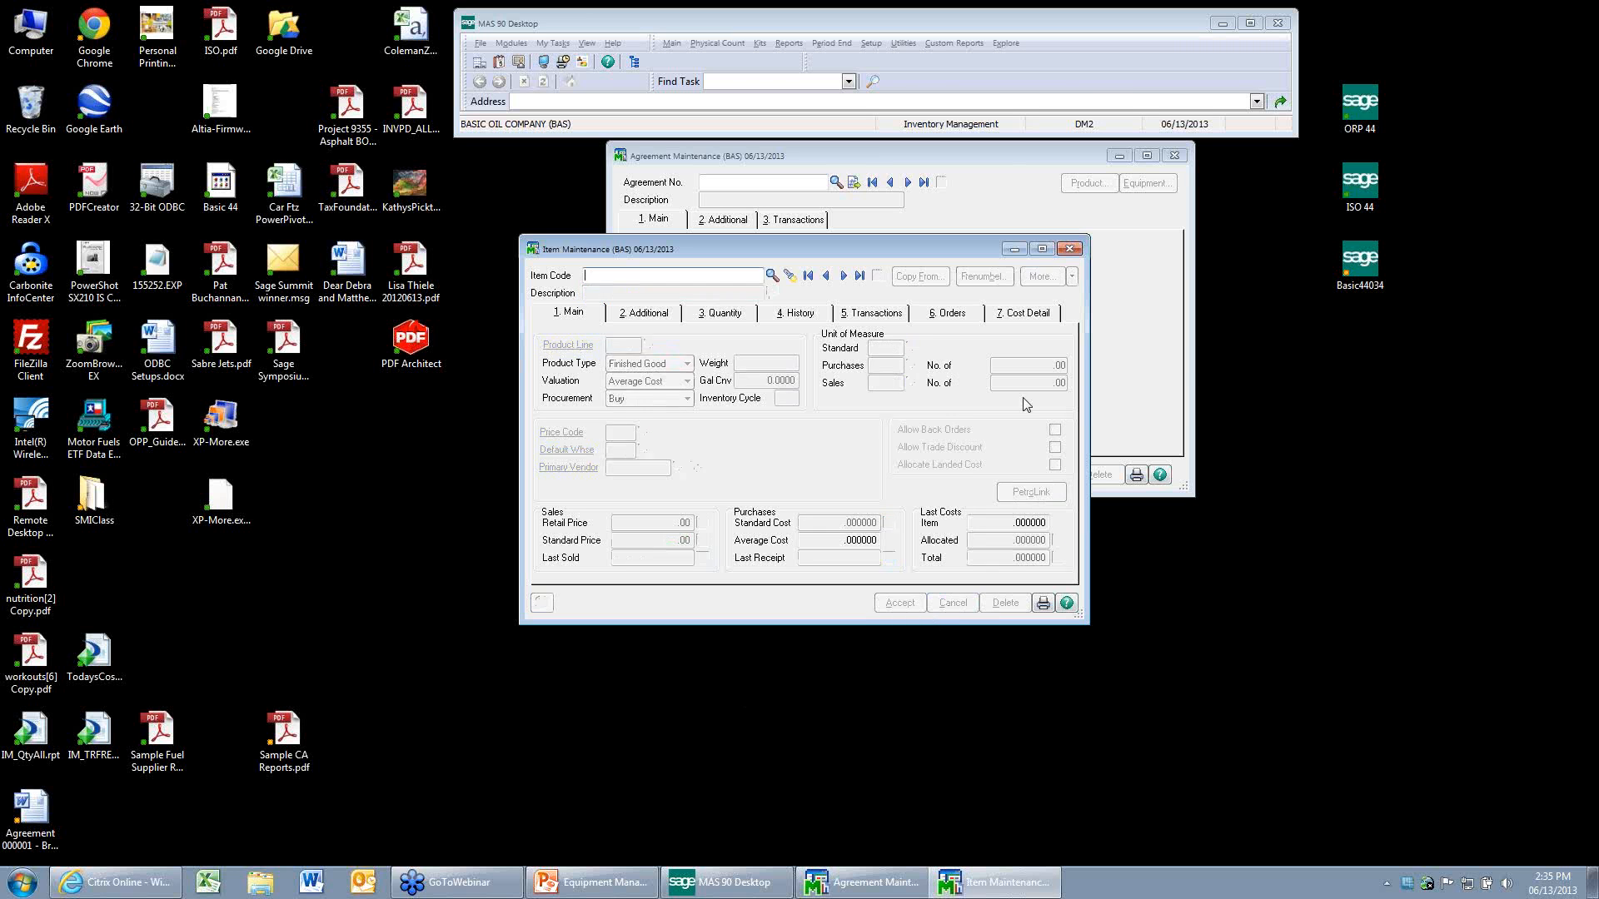
click(1070, 249)
click(1175, 156)
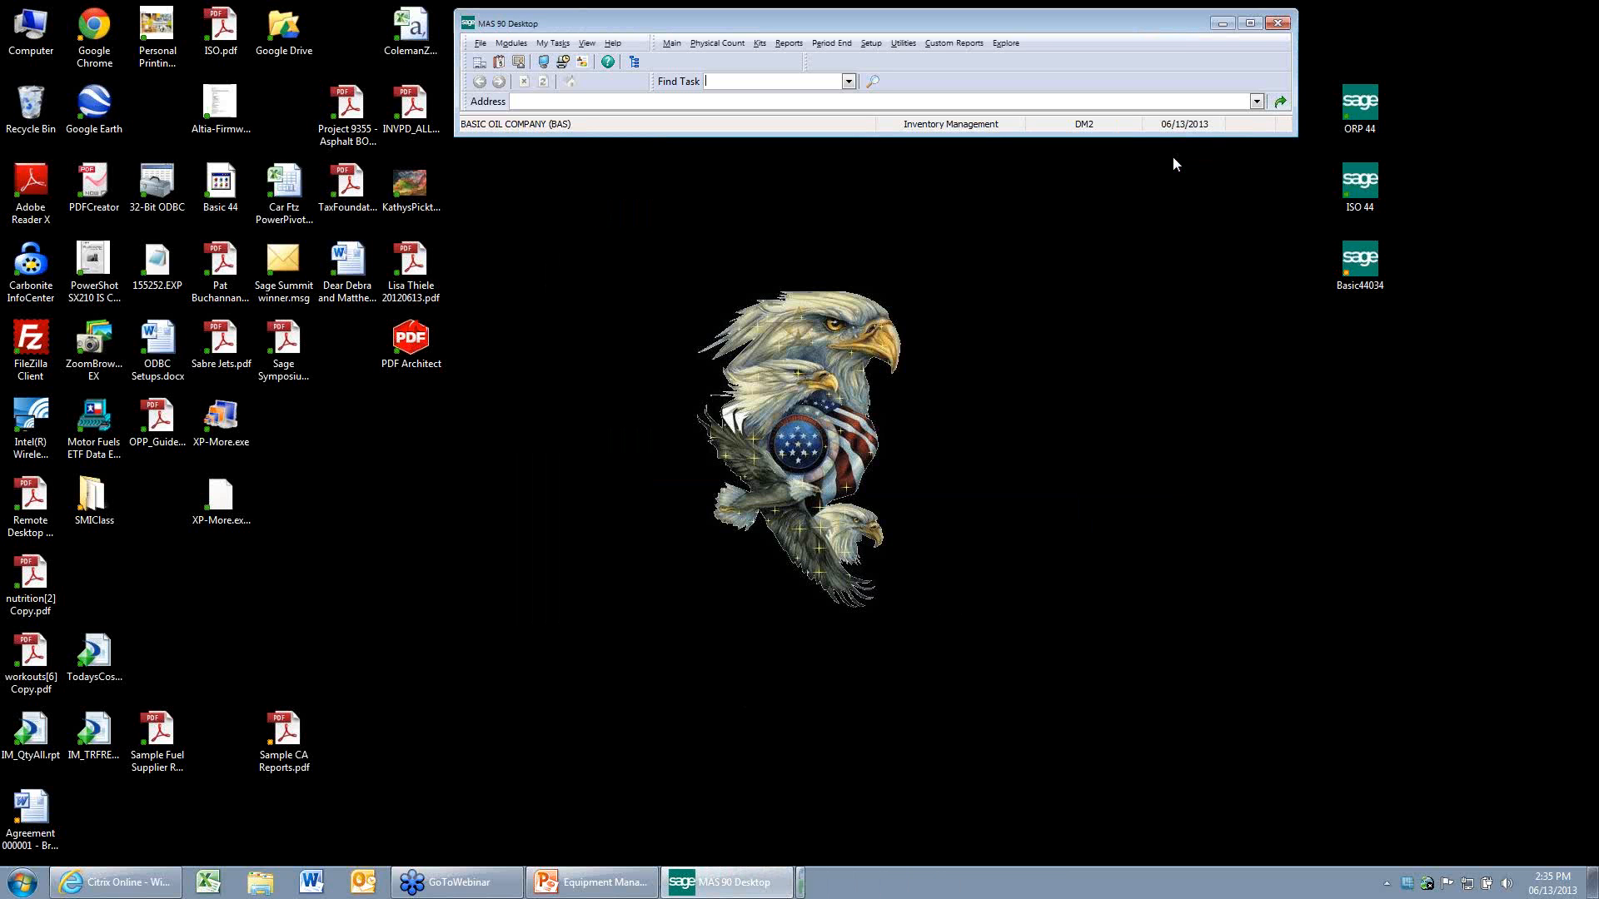
Switch to Word, open the recent document AGREEMENT01.doc, enable its macros, and close it.
click(313, 885)
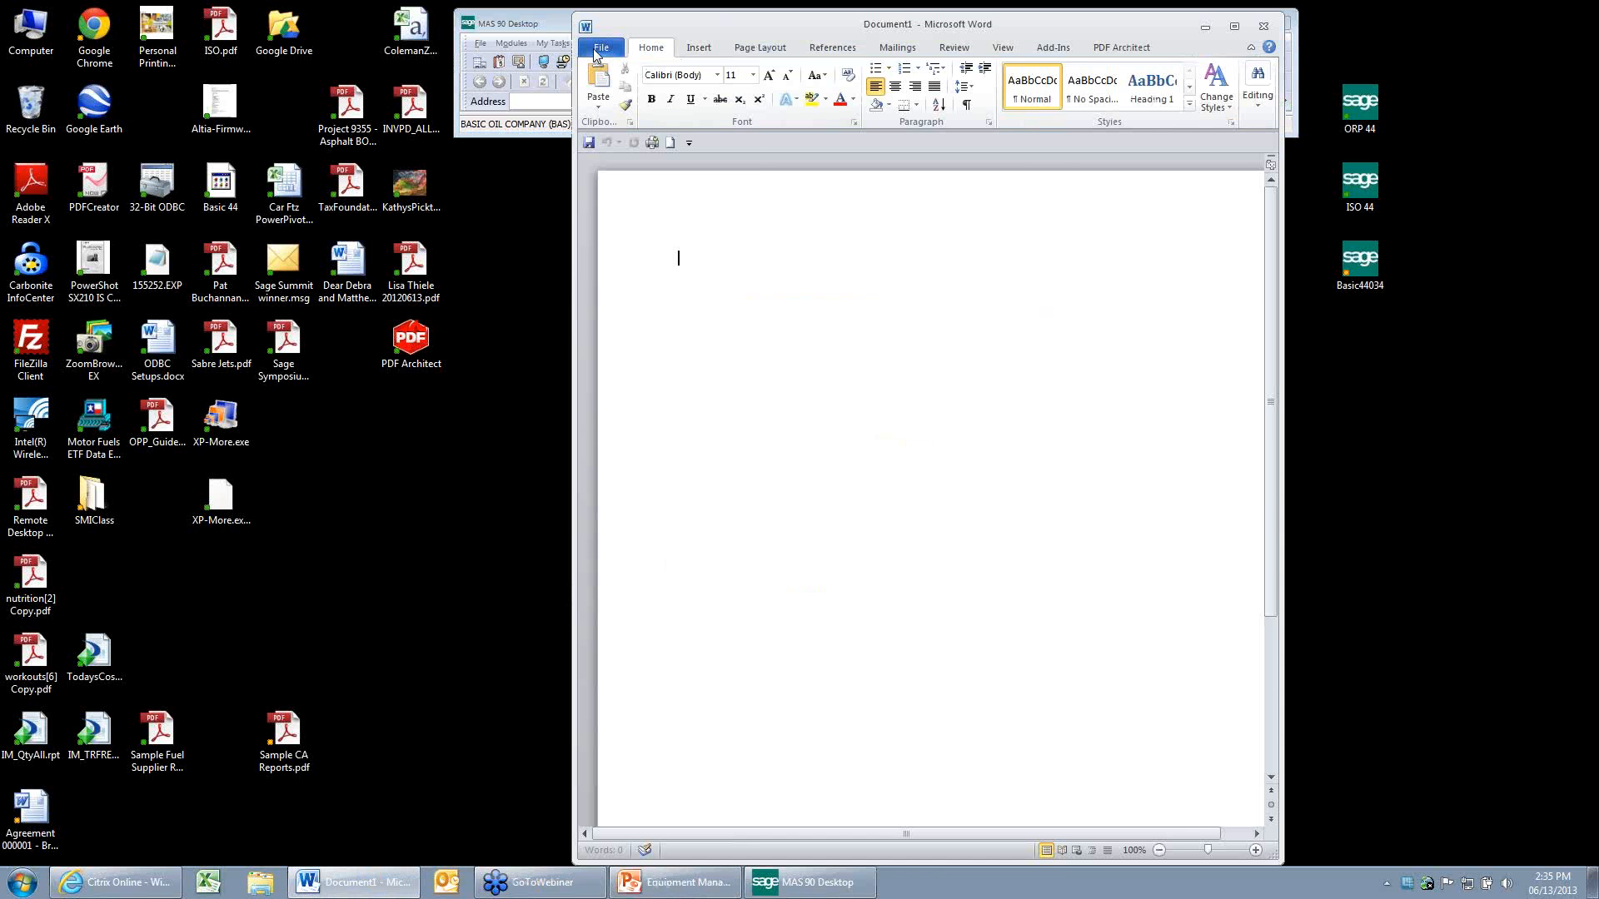
click(594, 50)
click(813, 152)
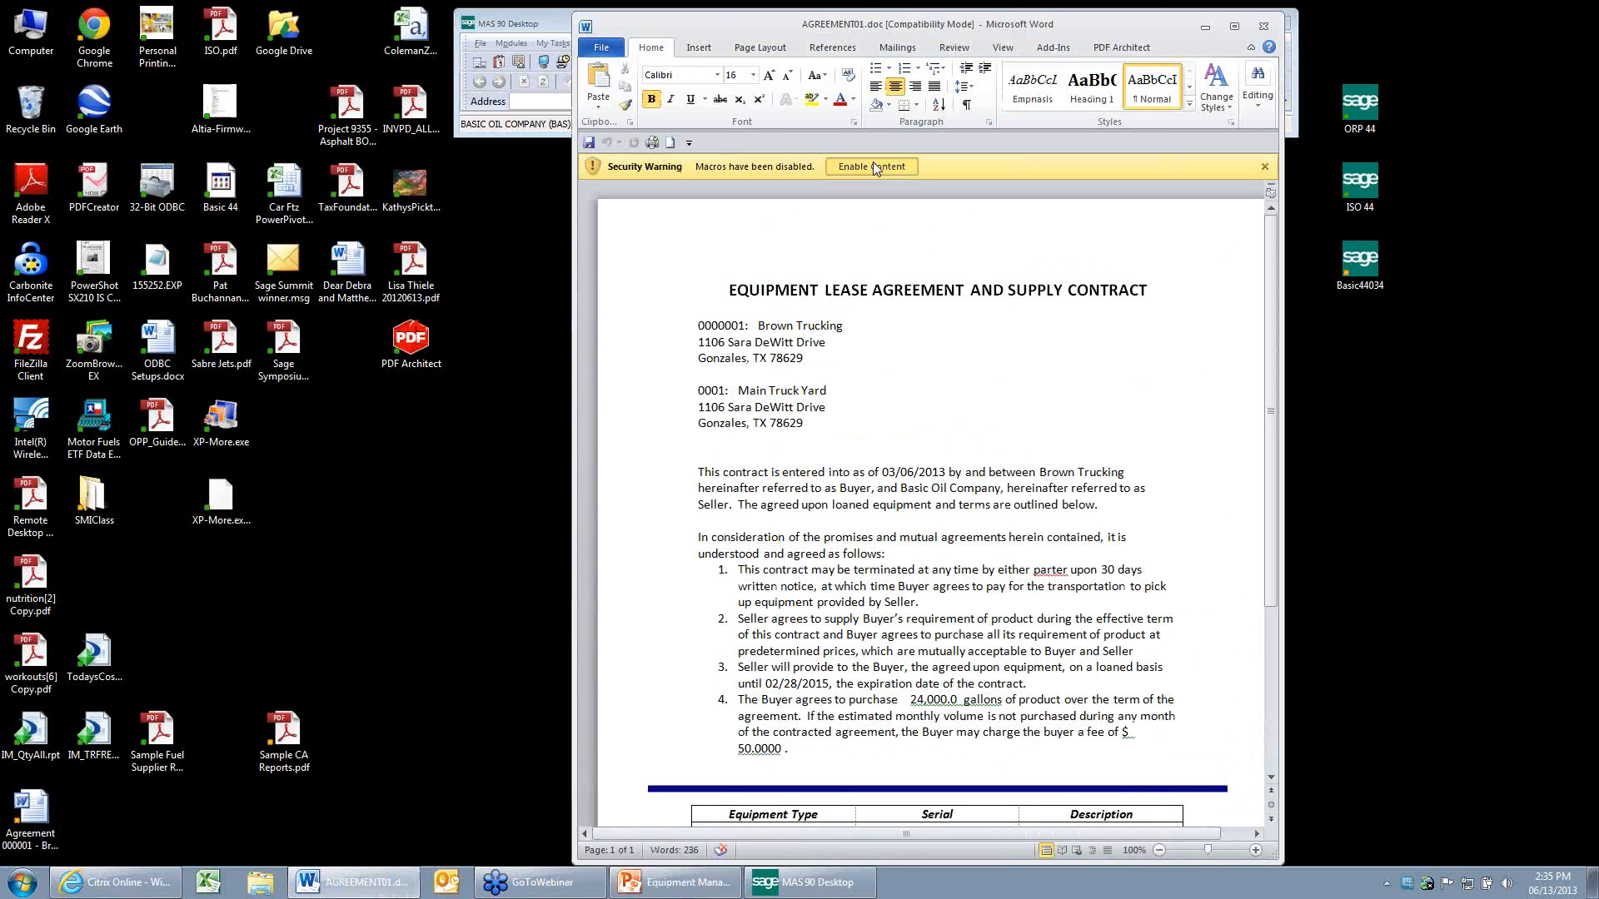
click(873, 161)
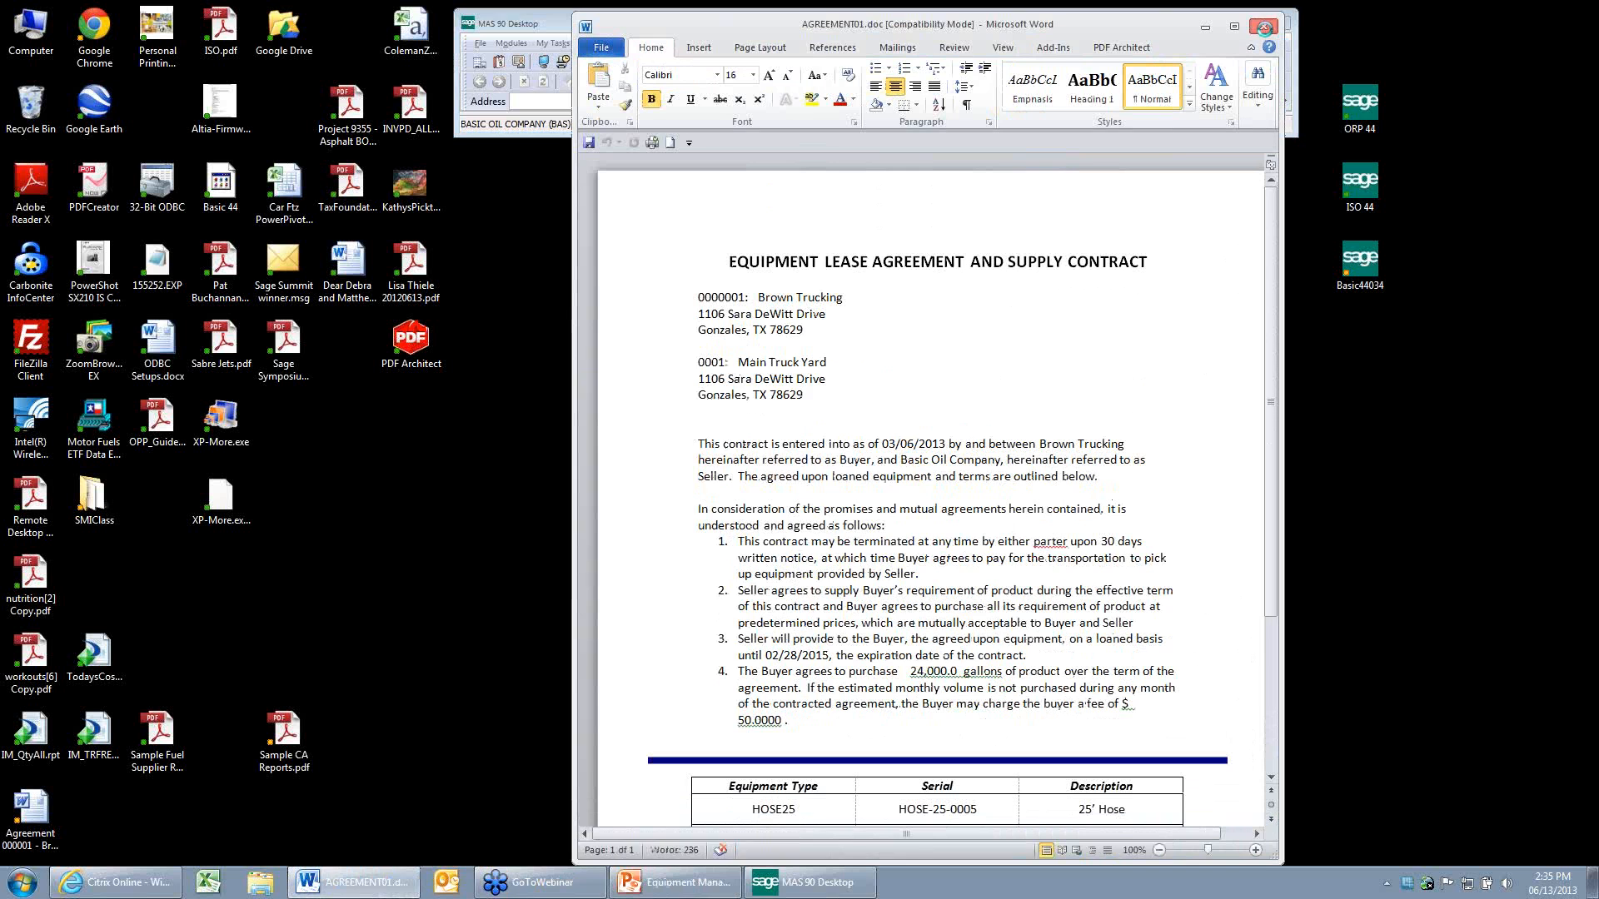
click(1263, 27)
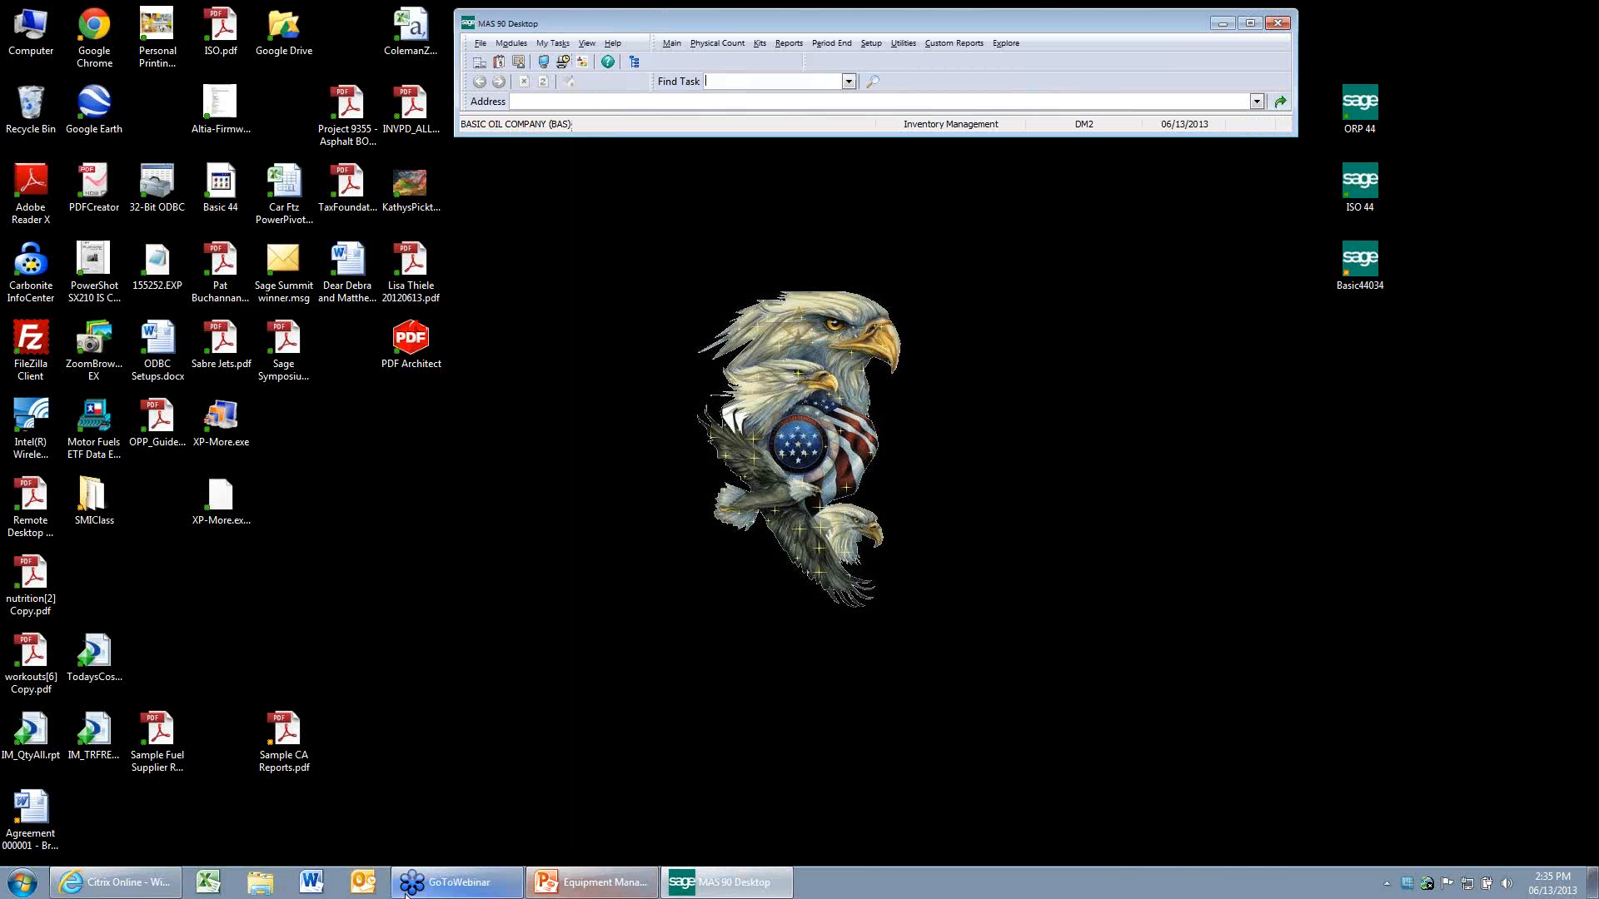
Switch to Windows Explorer and browse to the 440_Installs\BOLTest\MAS90 folder on drive C.
click(263, 881)
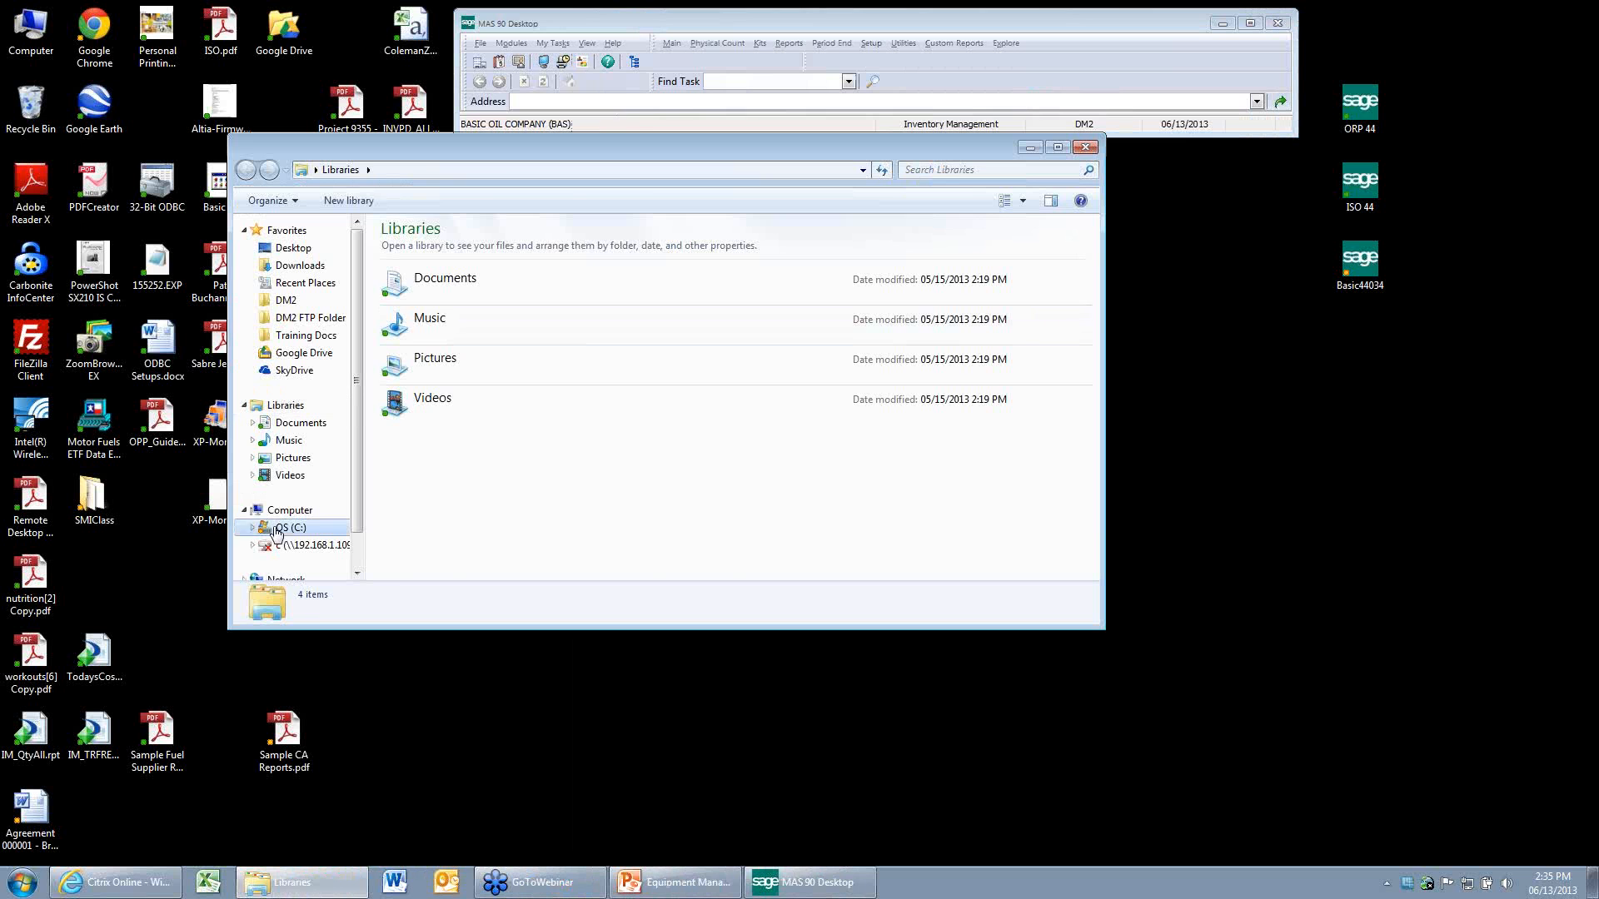
click(278, 531)
double_click(424, 355)
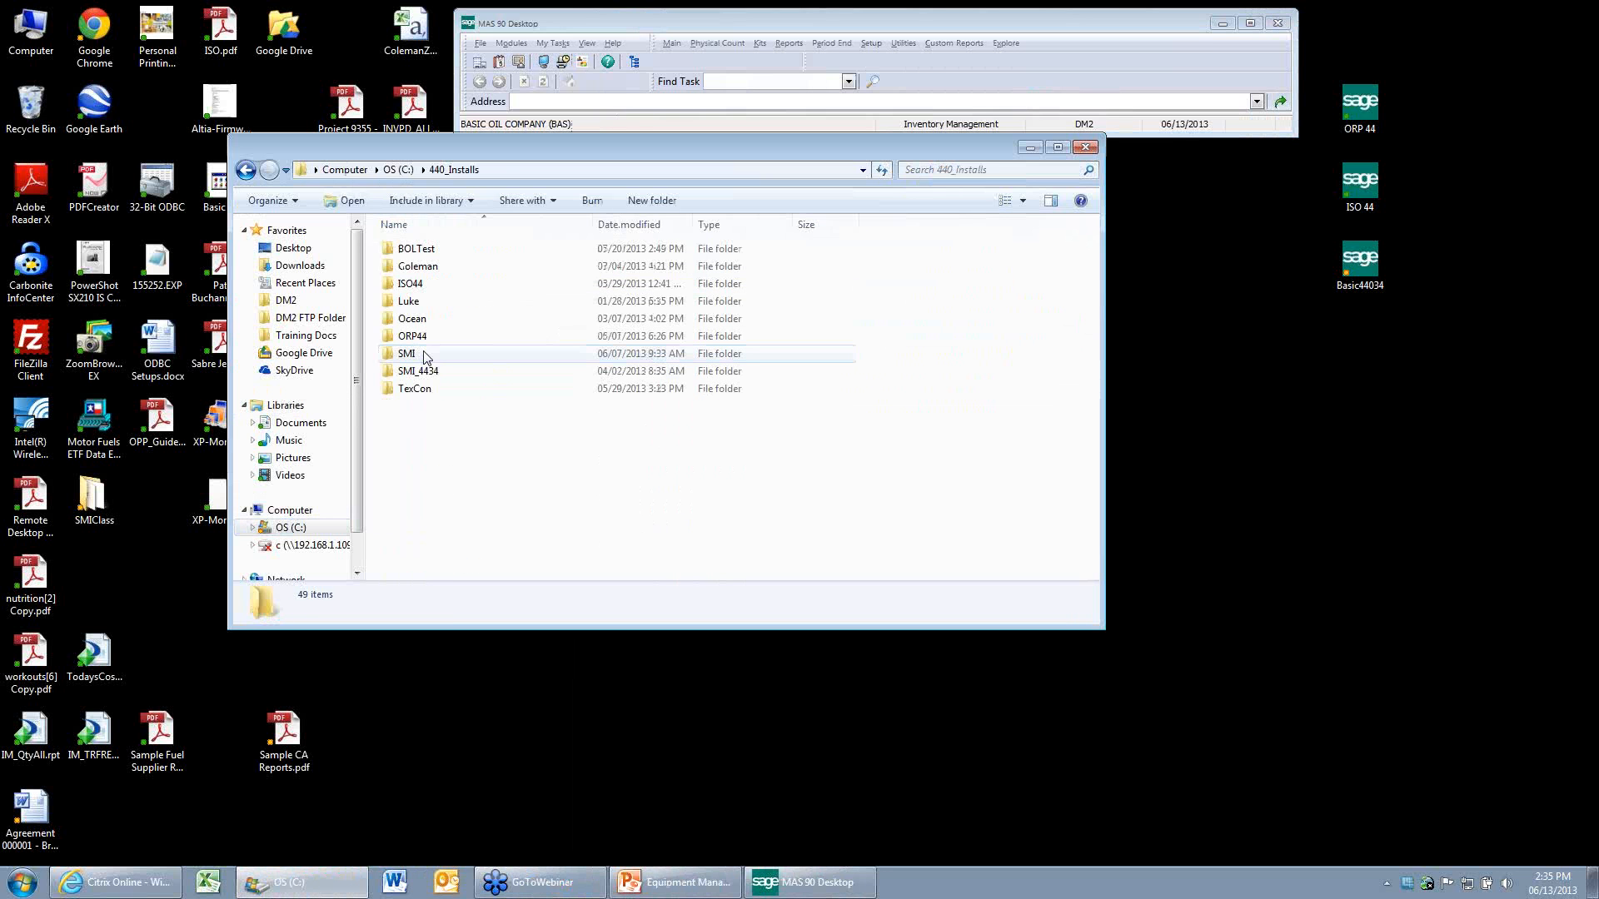
double_click(414, 248)
double_click(420, 265)
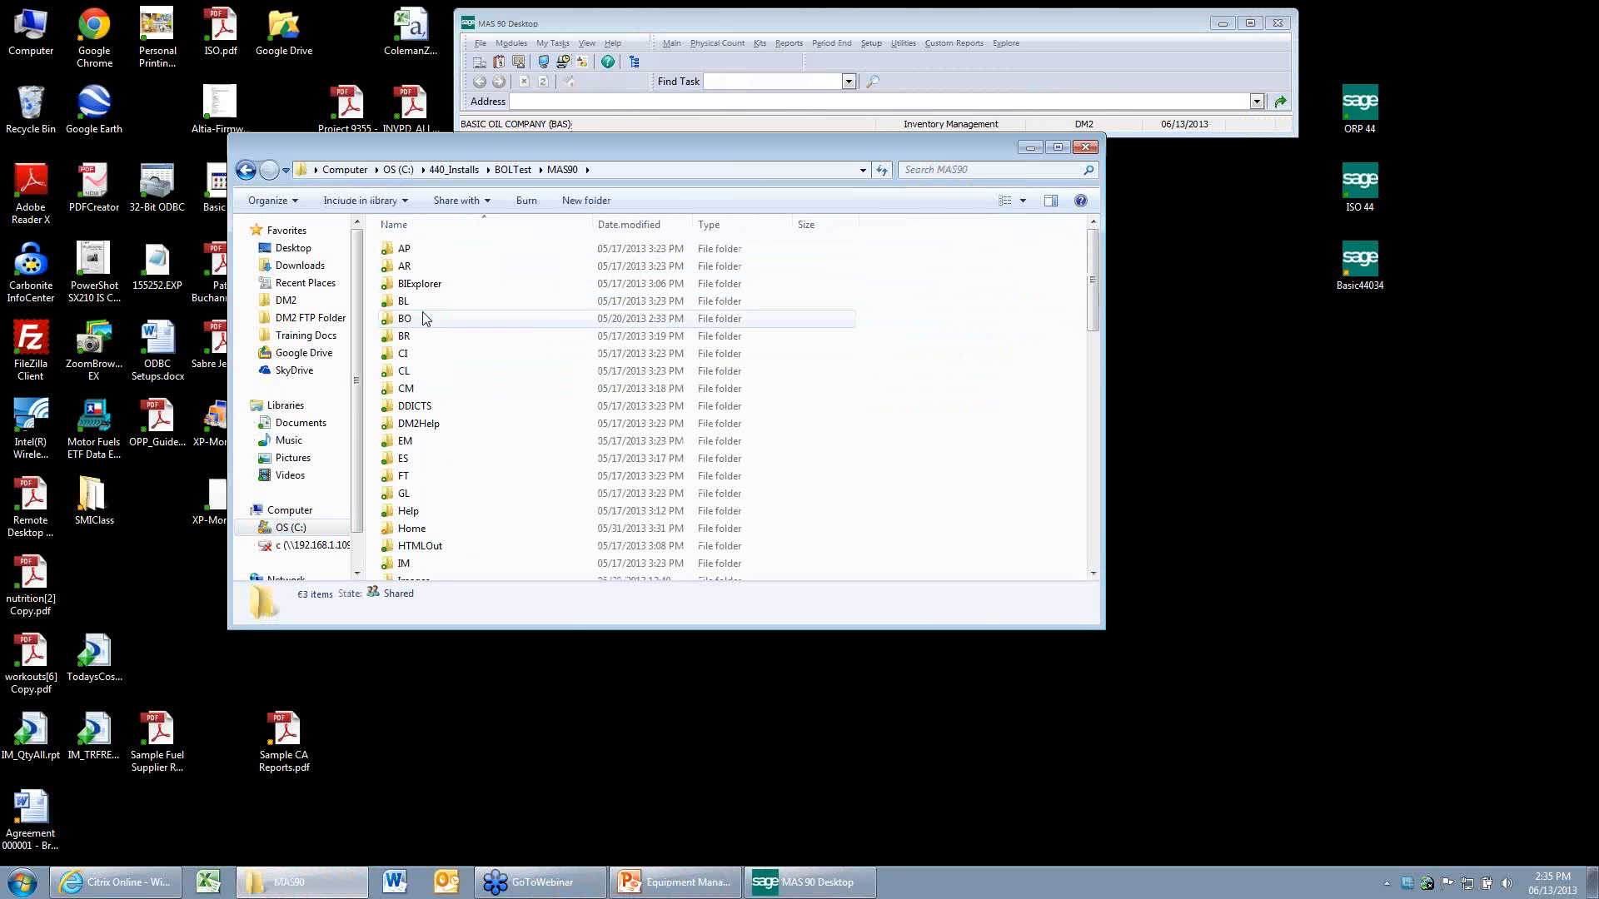
scroll(480, 456, down, 2)
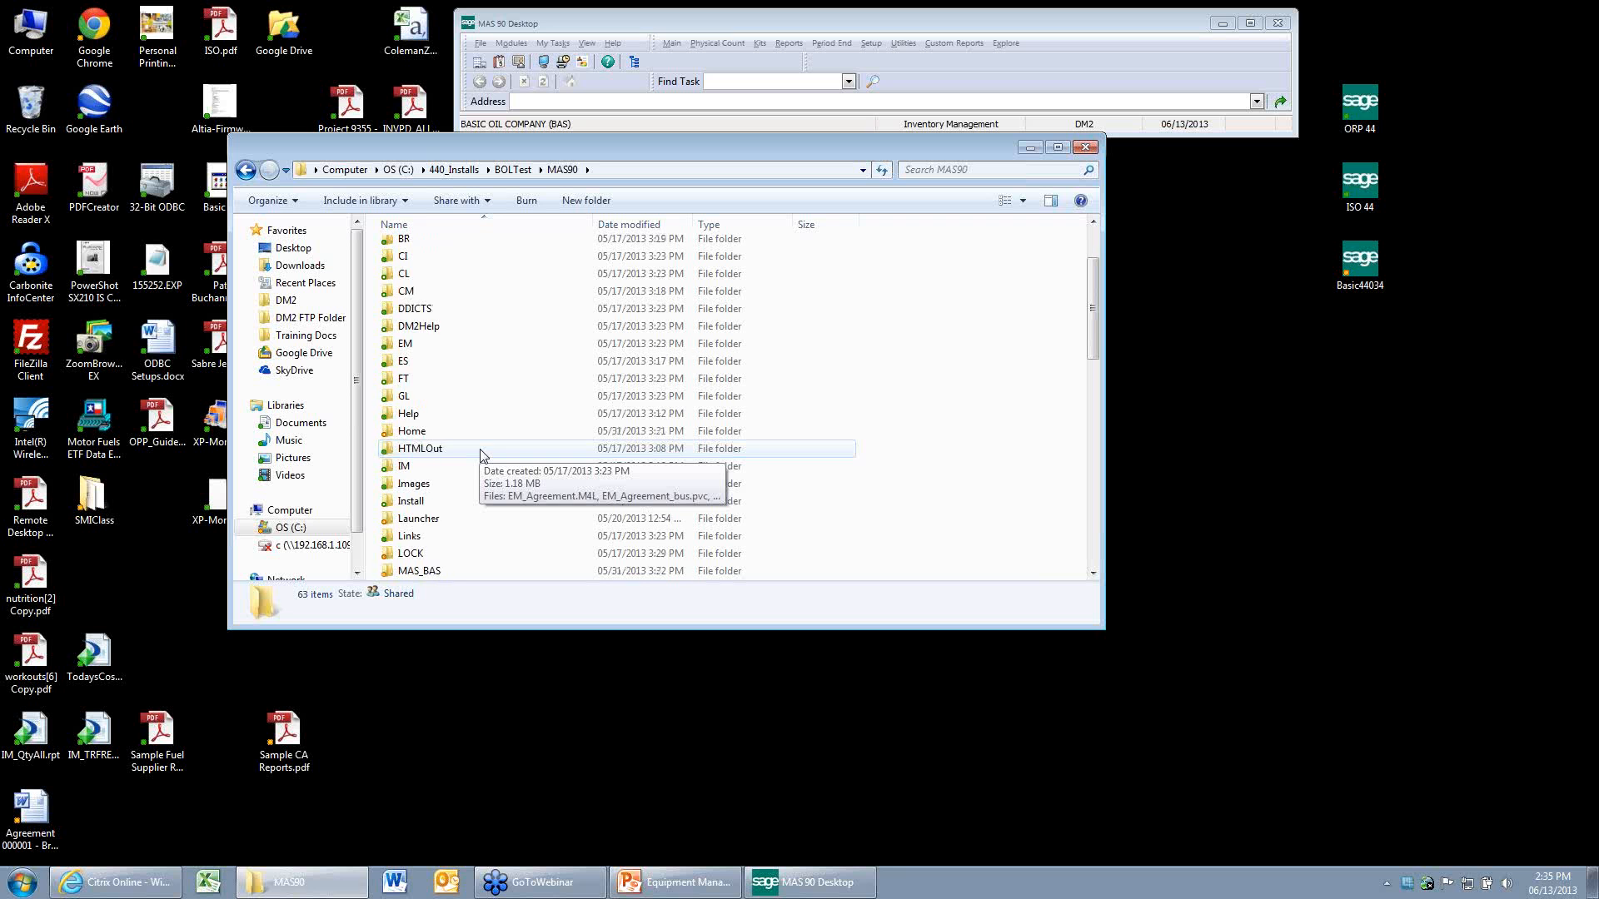
scroll(480, 455, down, 2)
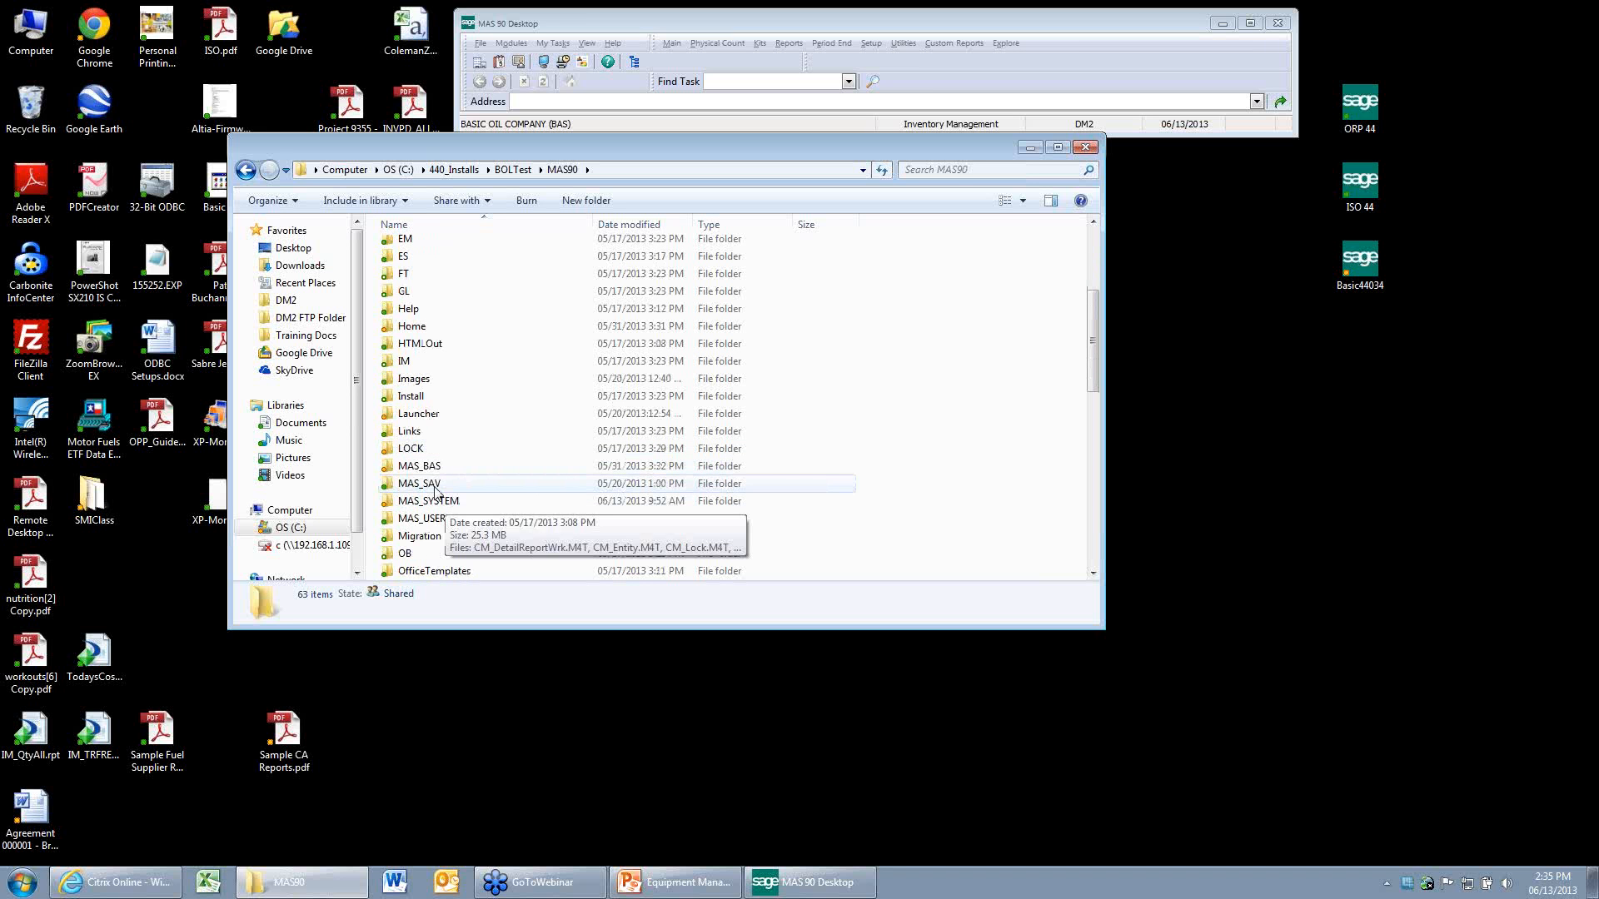
Look through the files in MAS_BAS\IMBAS, sorted by modification date.
double_click(426, 467)
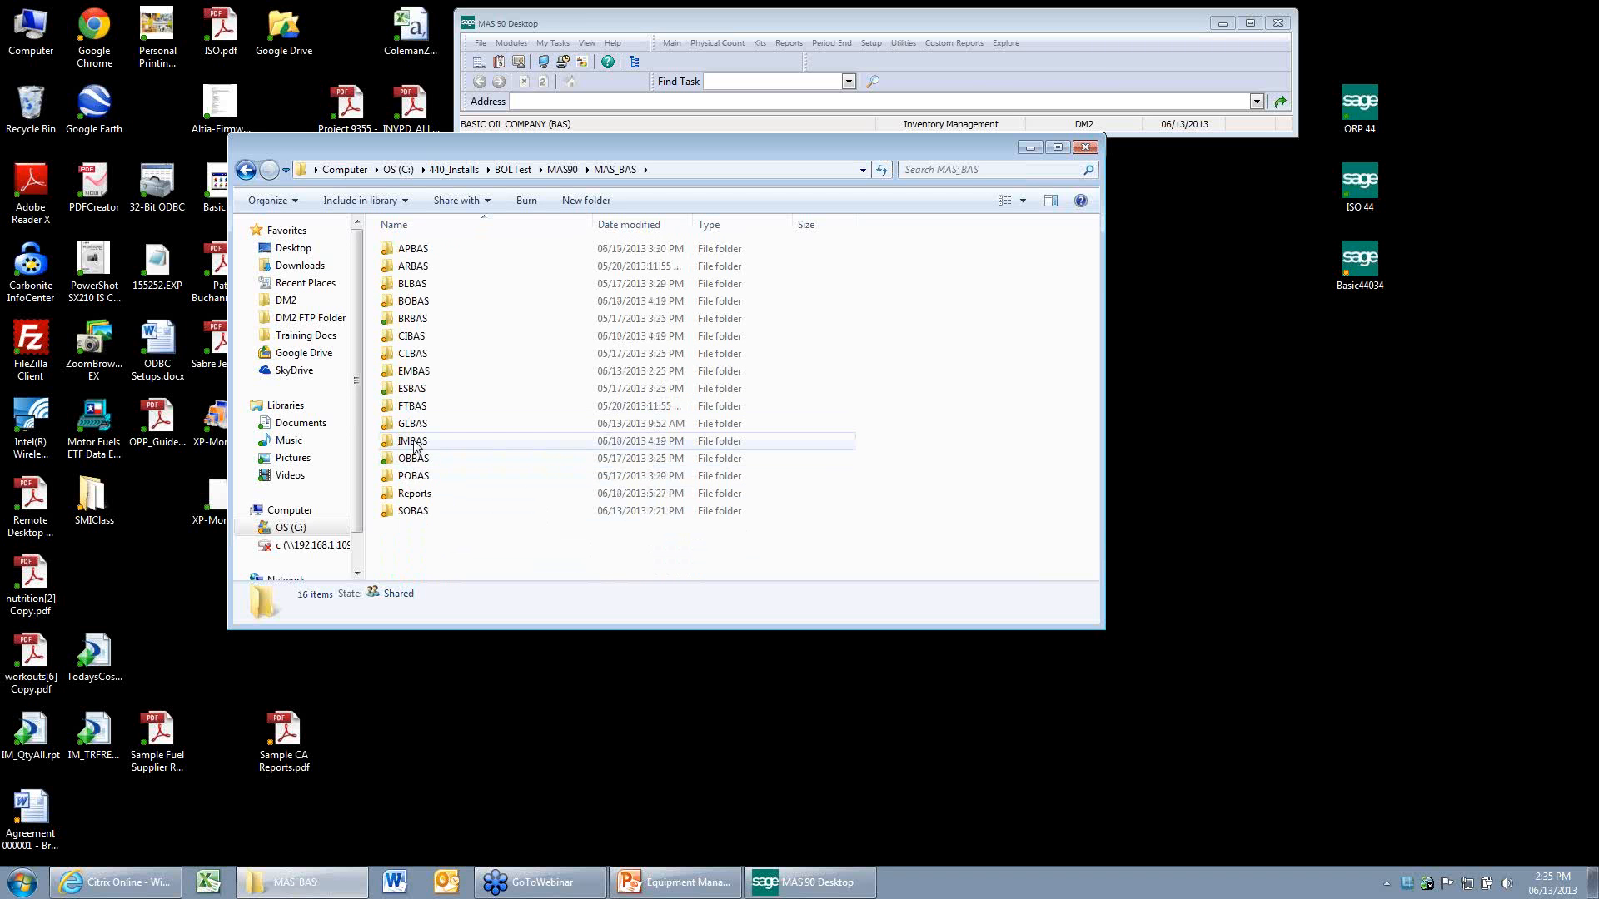
double_click(413, 442)
click(653, 225)
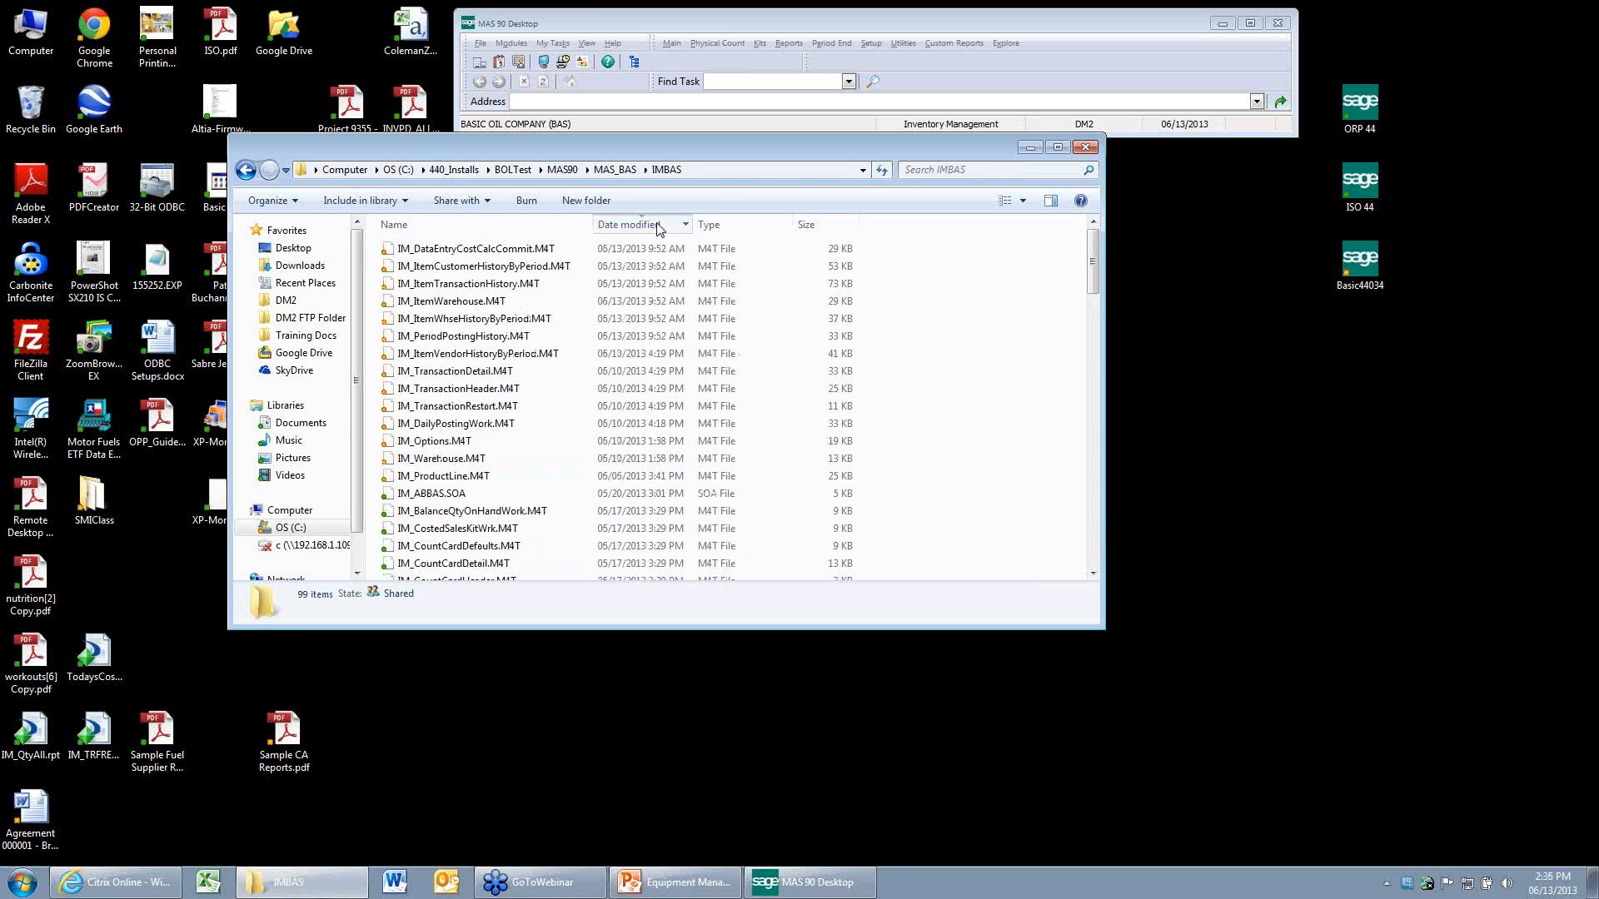
click(654, 225)
Go back to the MAS90 folder, open AGREEMENT01.doc from Home\Textout, review the lease agreement, and close it.
click(562, 169)
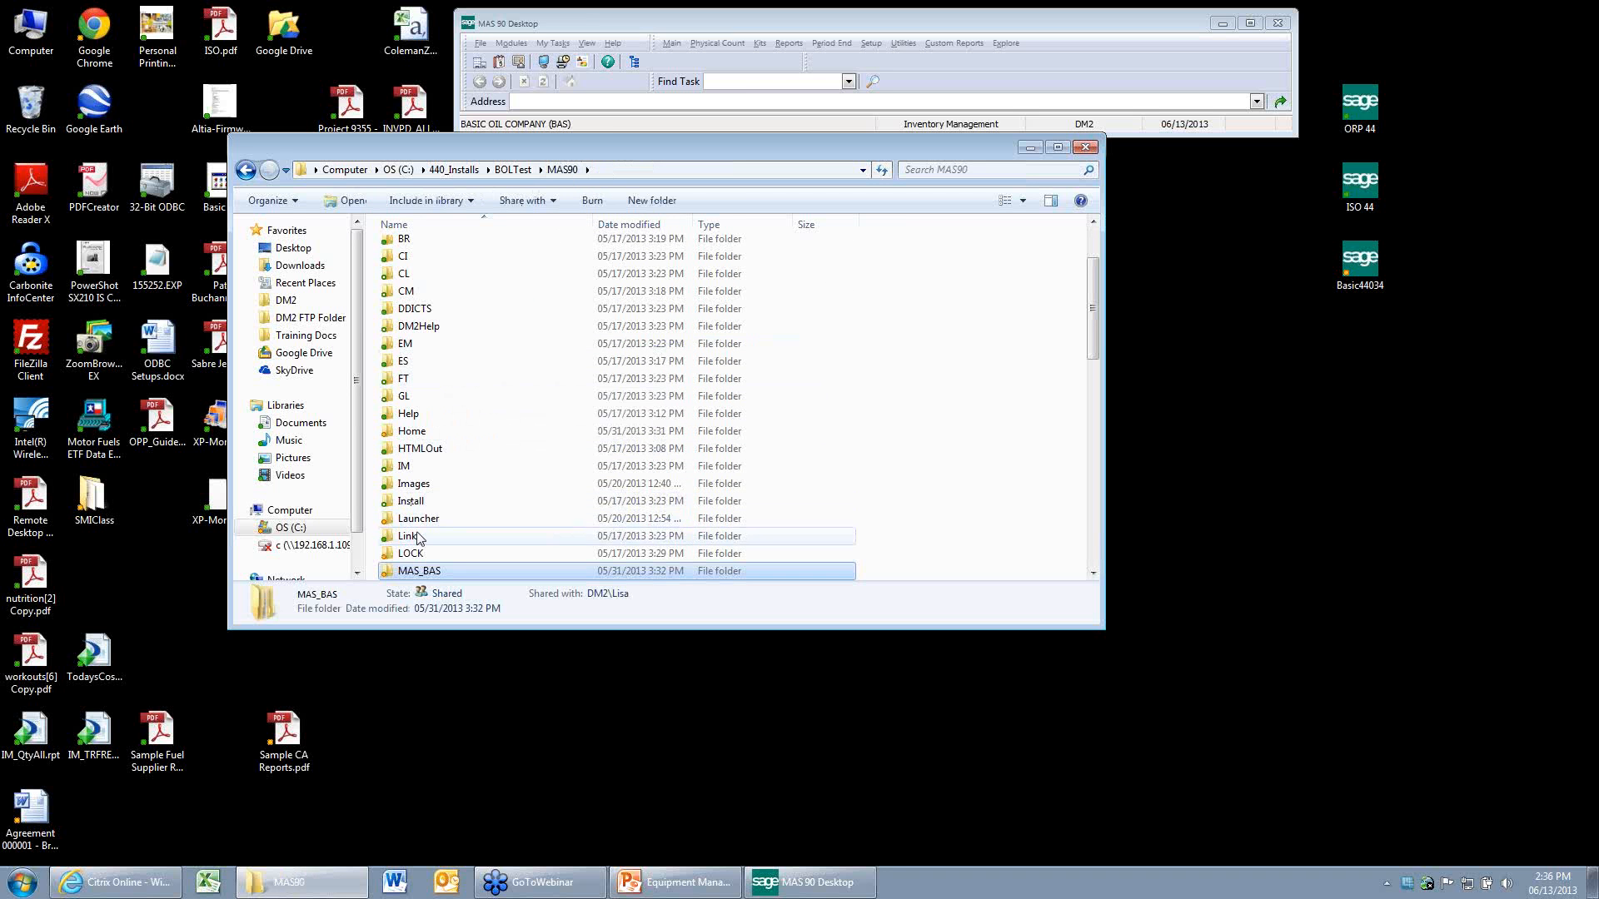
double_click(412, 431)
double_click(414, 283)
double_click(442, 249)
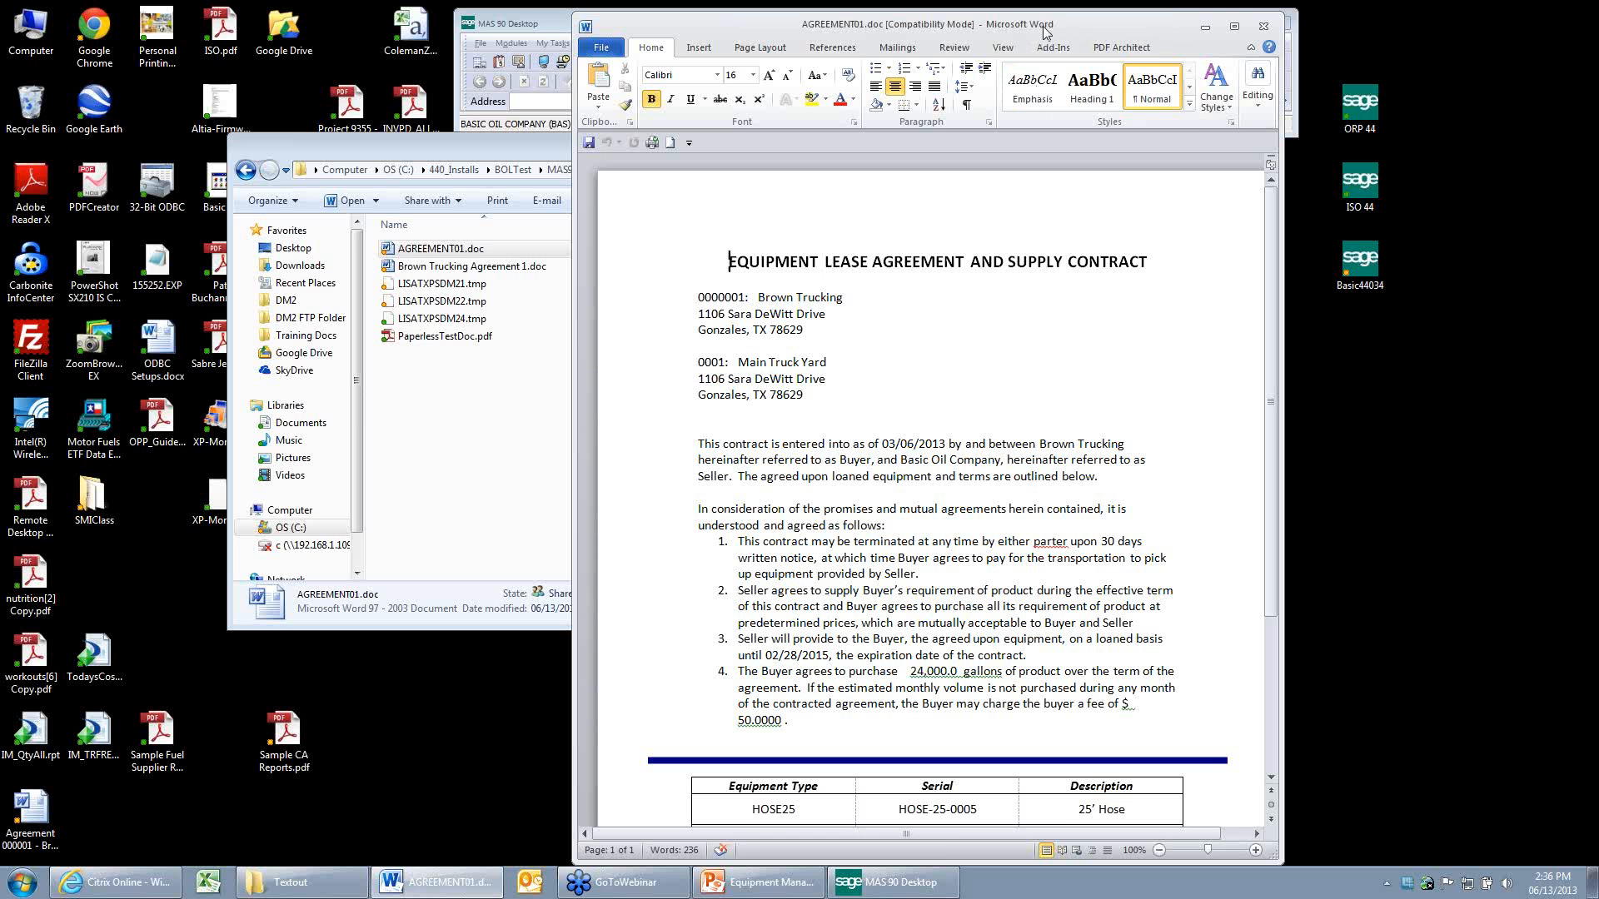
drag(1046, 31, 948, 38)
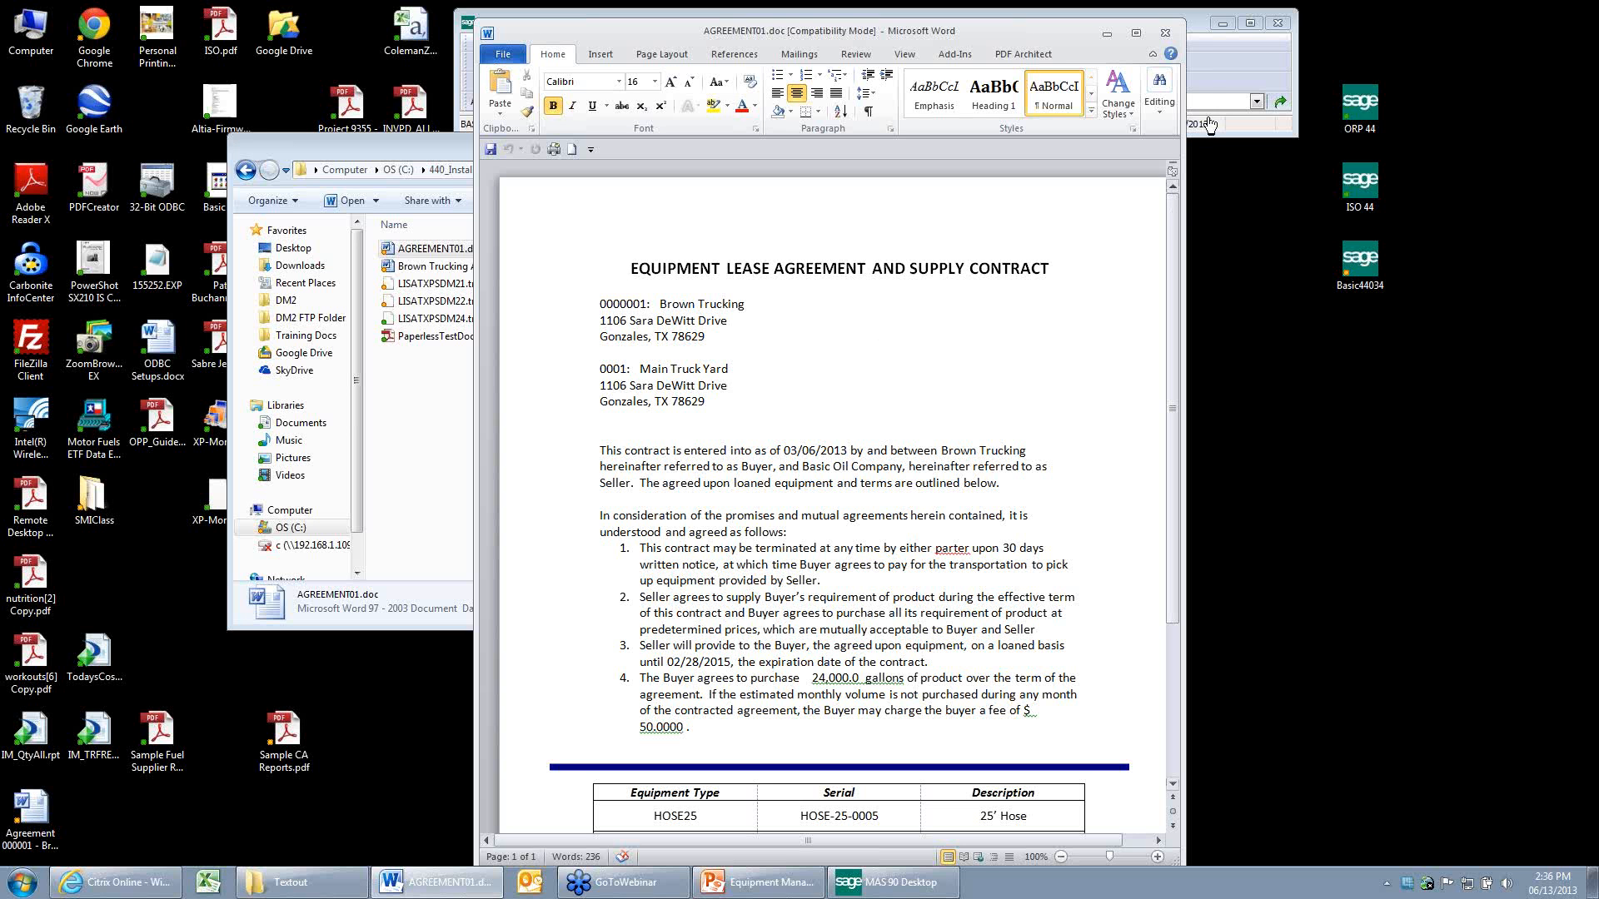
click(1164, 32)
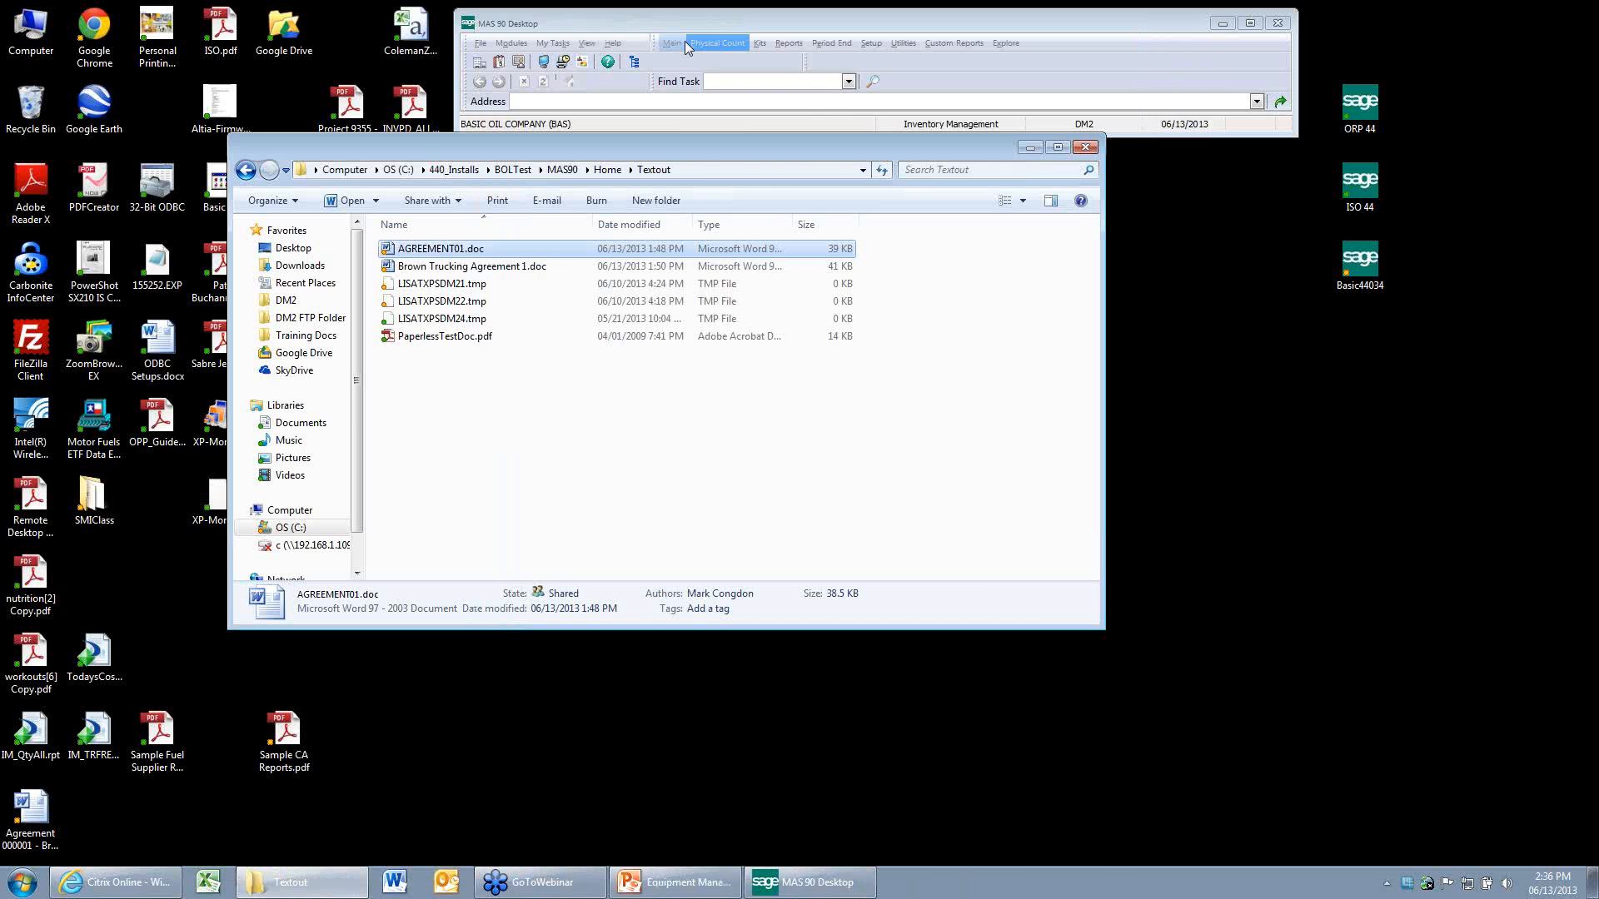
click(684, 42)
double_click(933, 125)
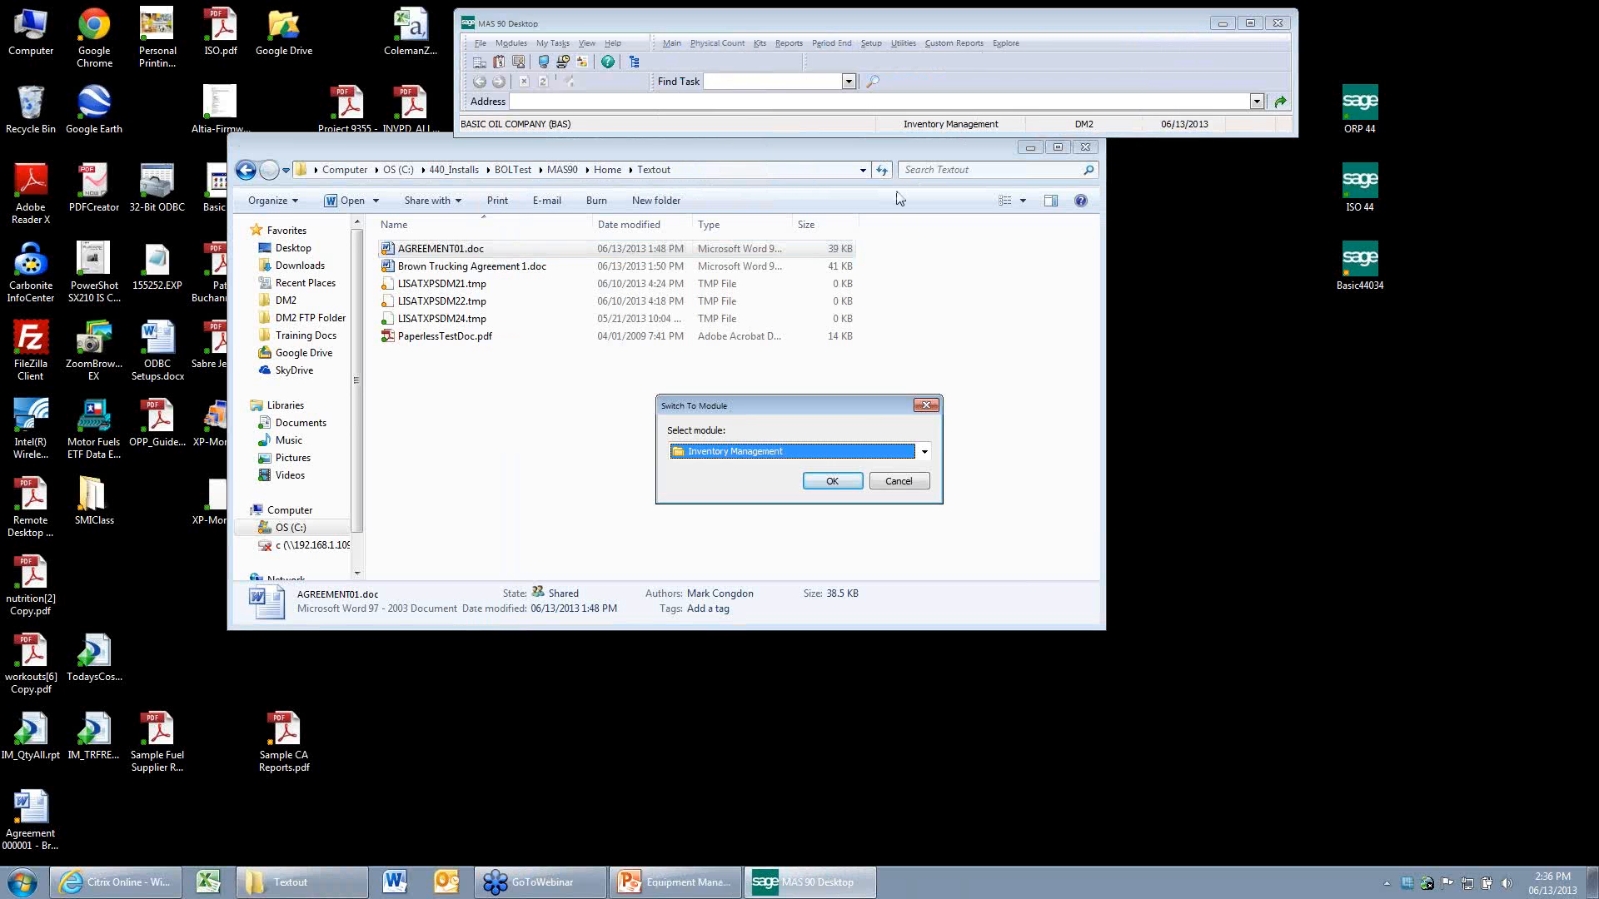
click(349, 895)
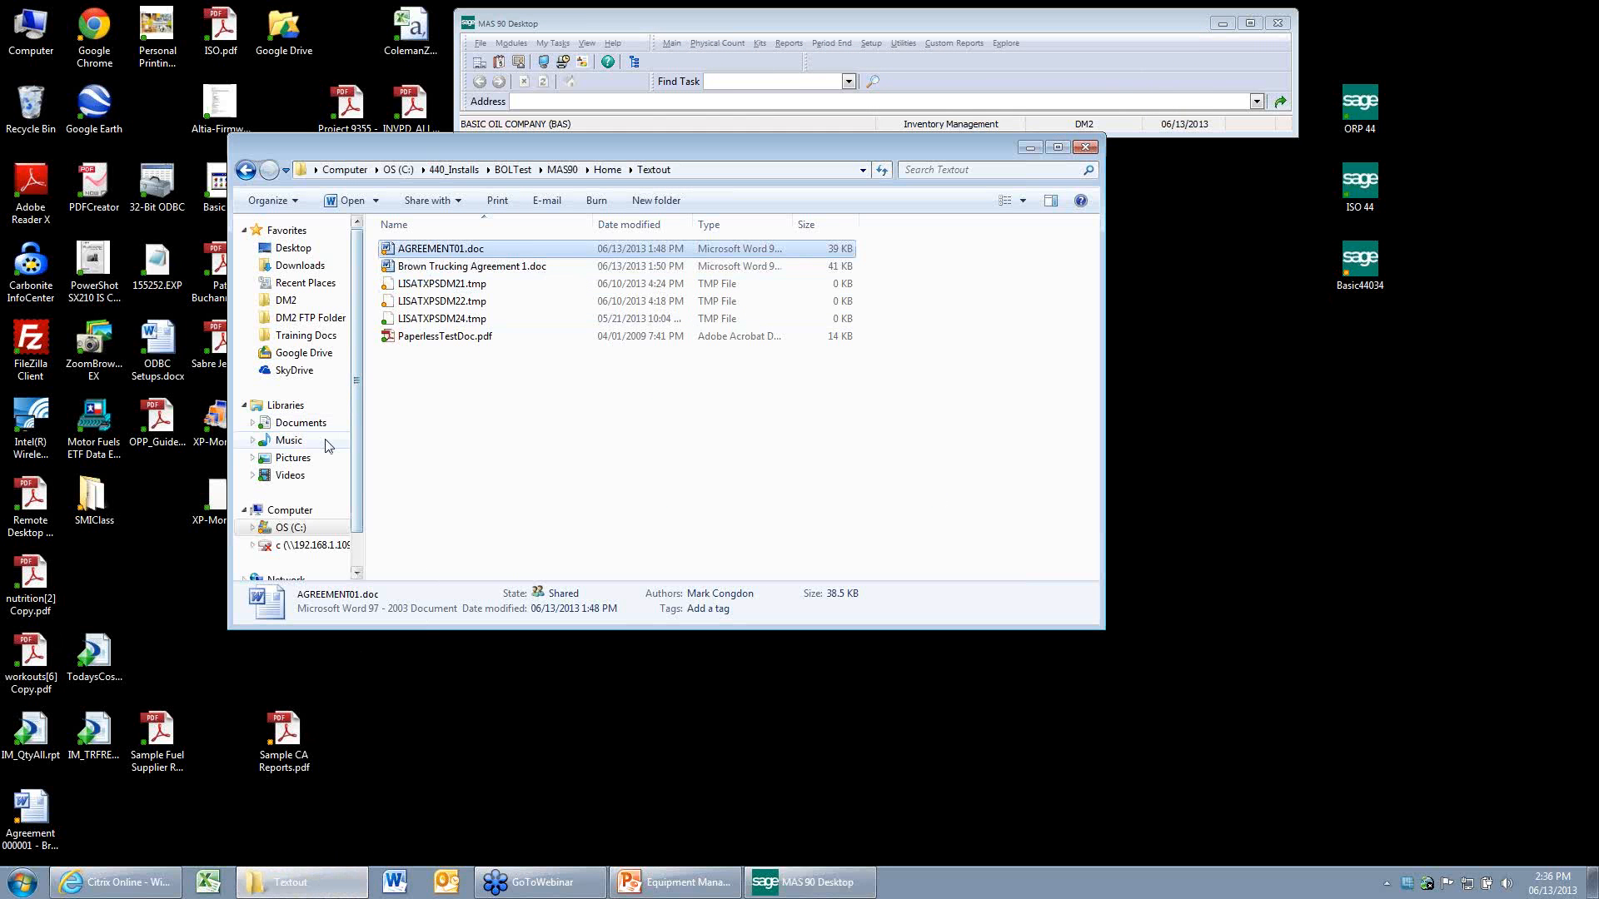
Open AGREEMENT Form Letter.doc from the Equipment Manager folder in Training Docs and highlight its CustomerNumber merge field.
click(301, 337)
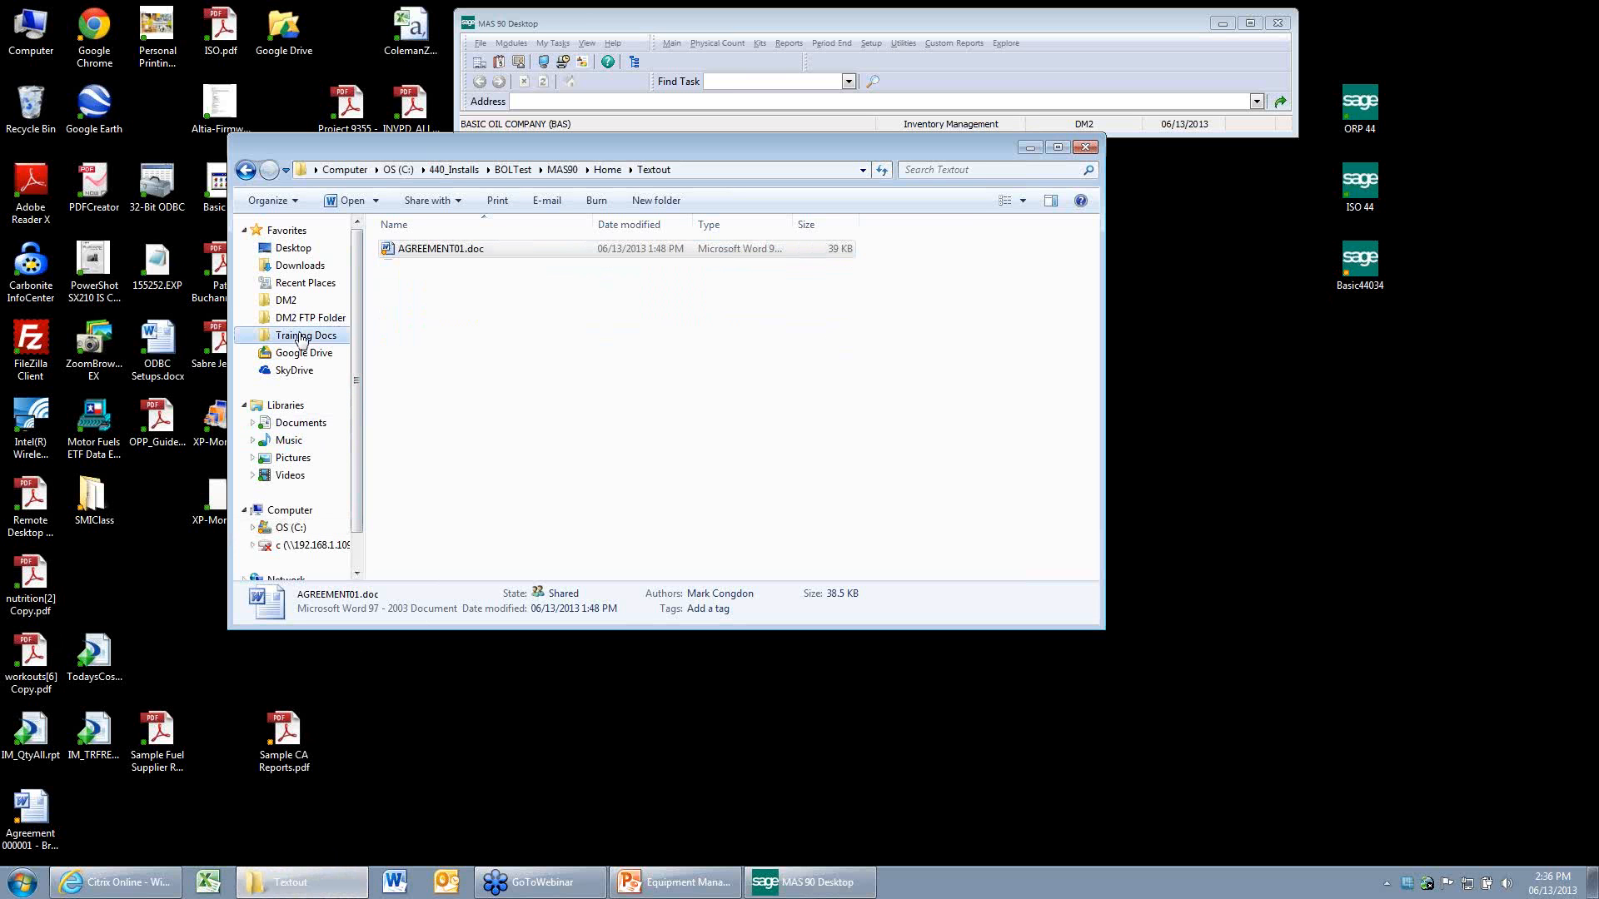
click(433, 331)
scroll(467, 383, down, 4)
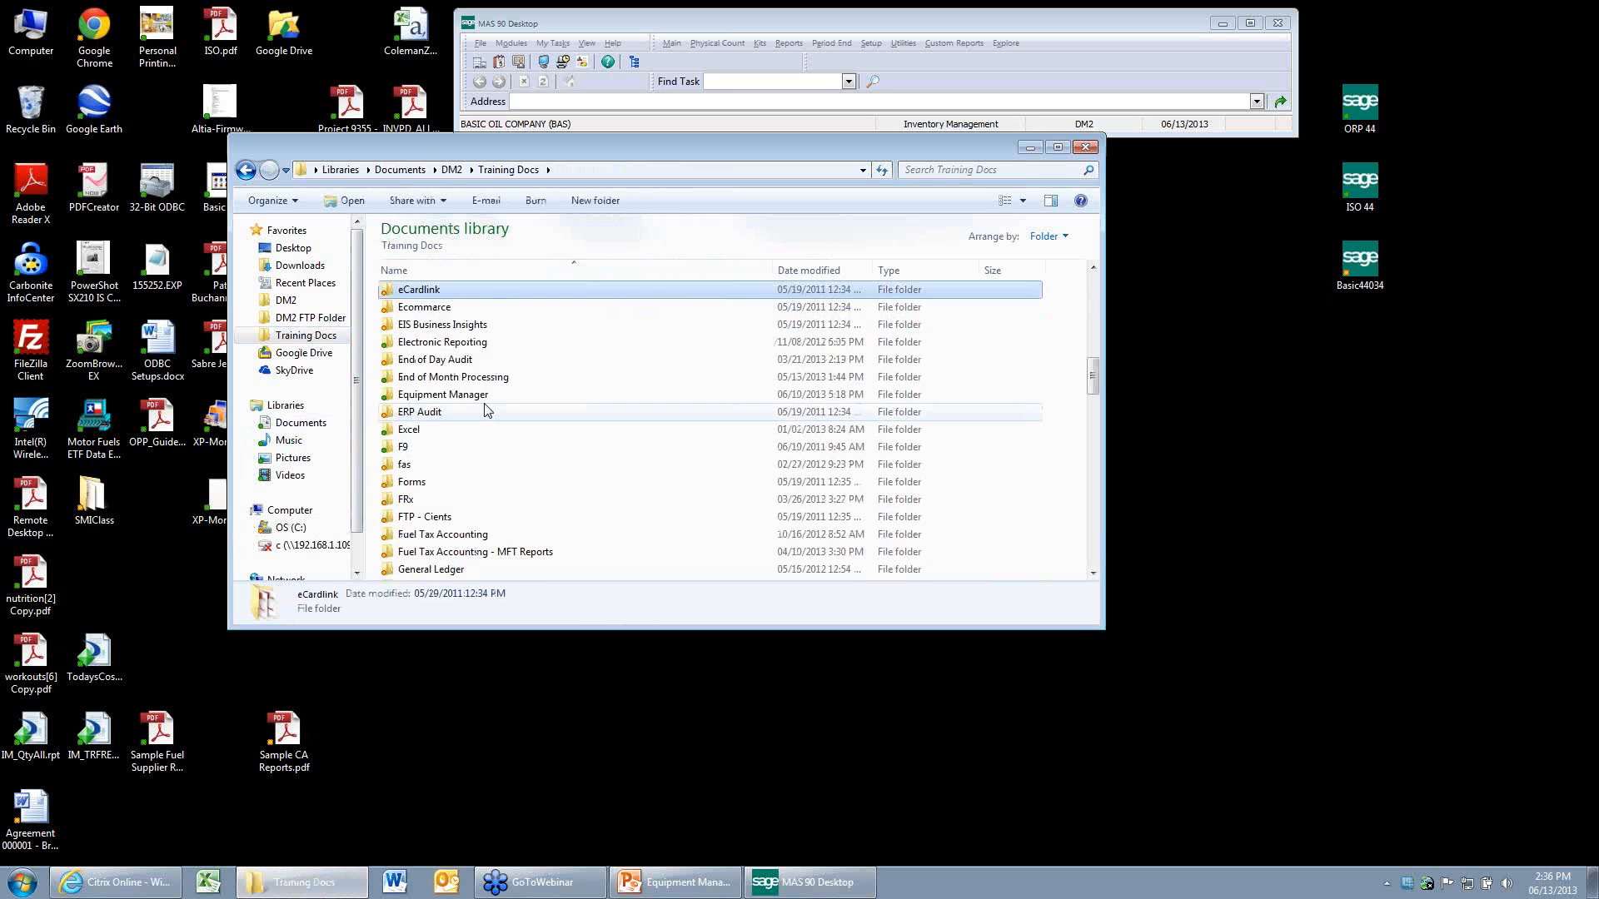
double_click(476, 405)
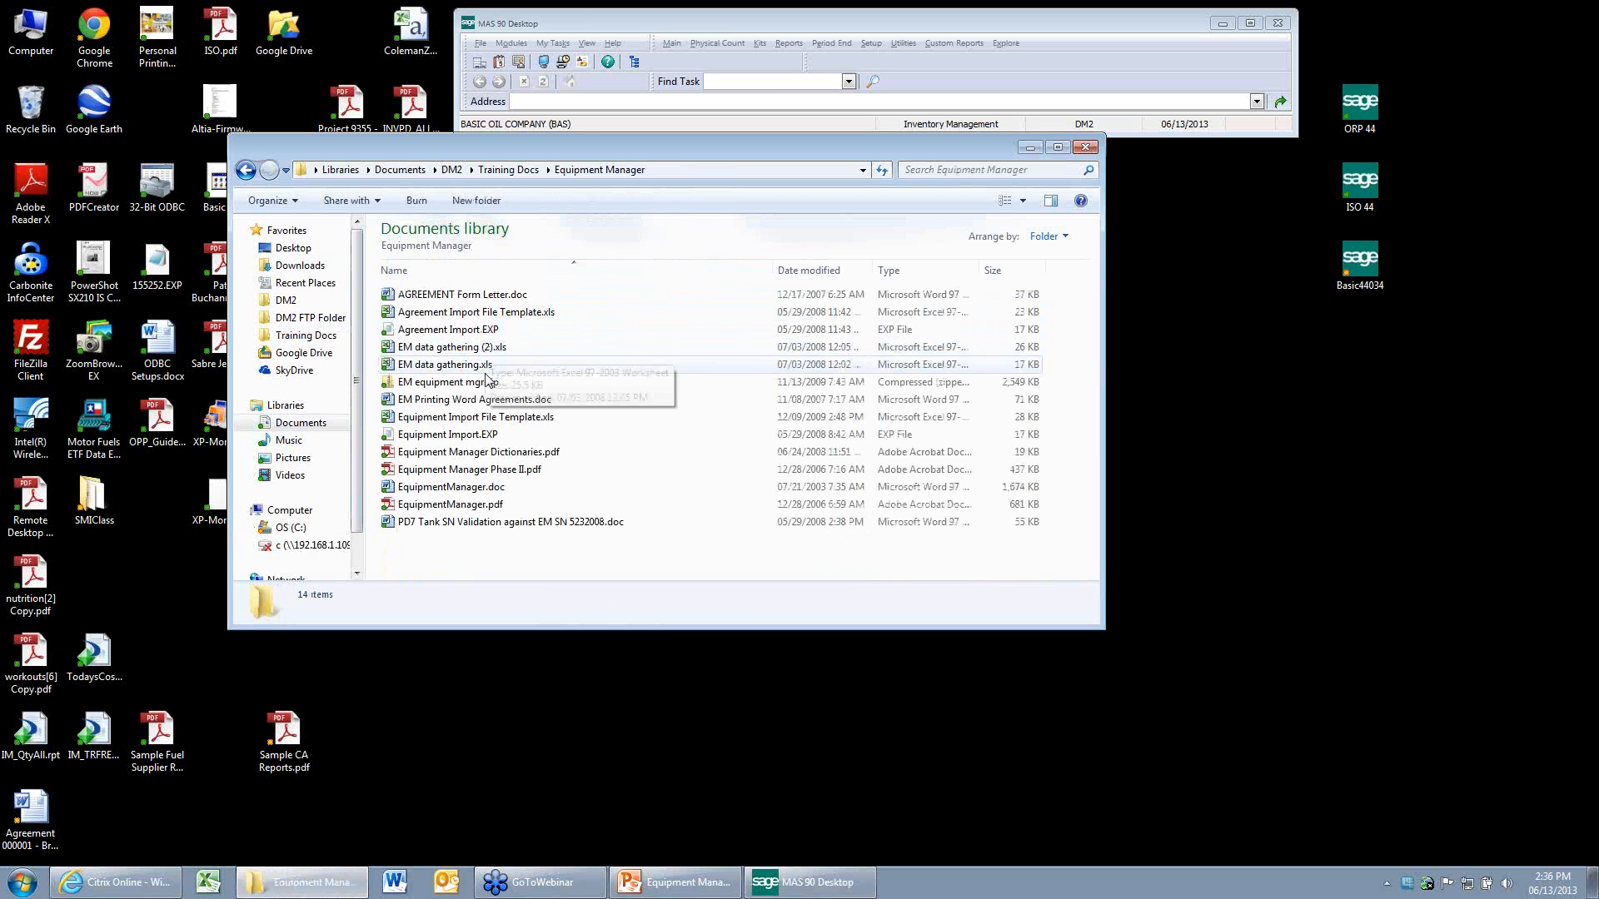
click(477, 296)
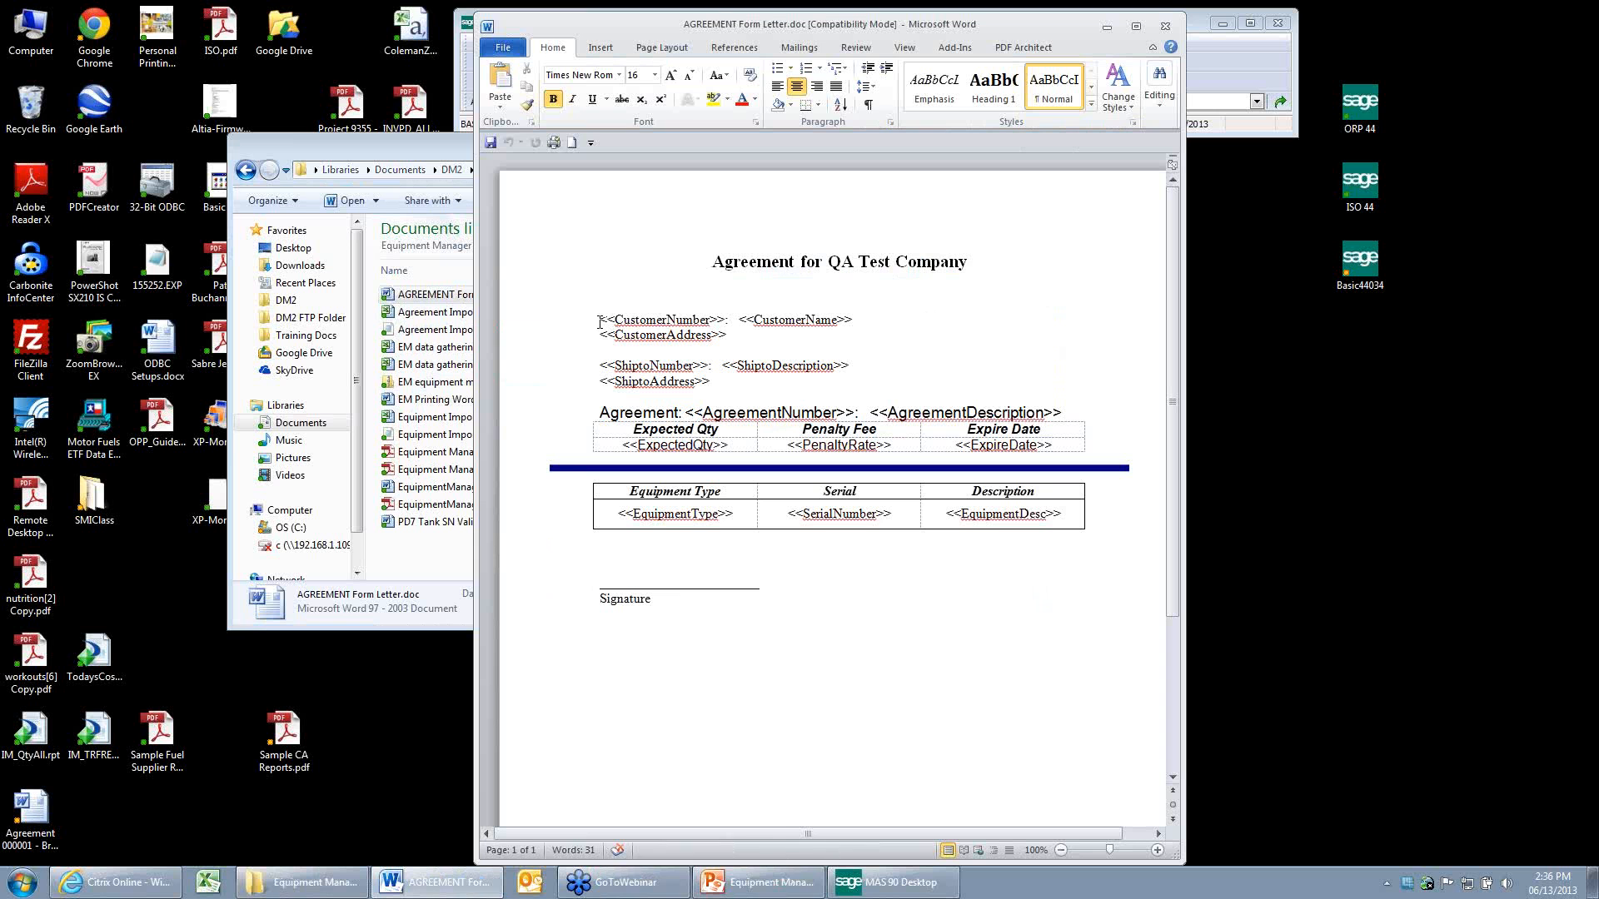
drag(599, 321, 725, 322)
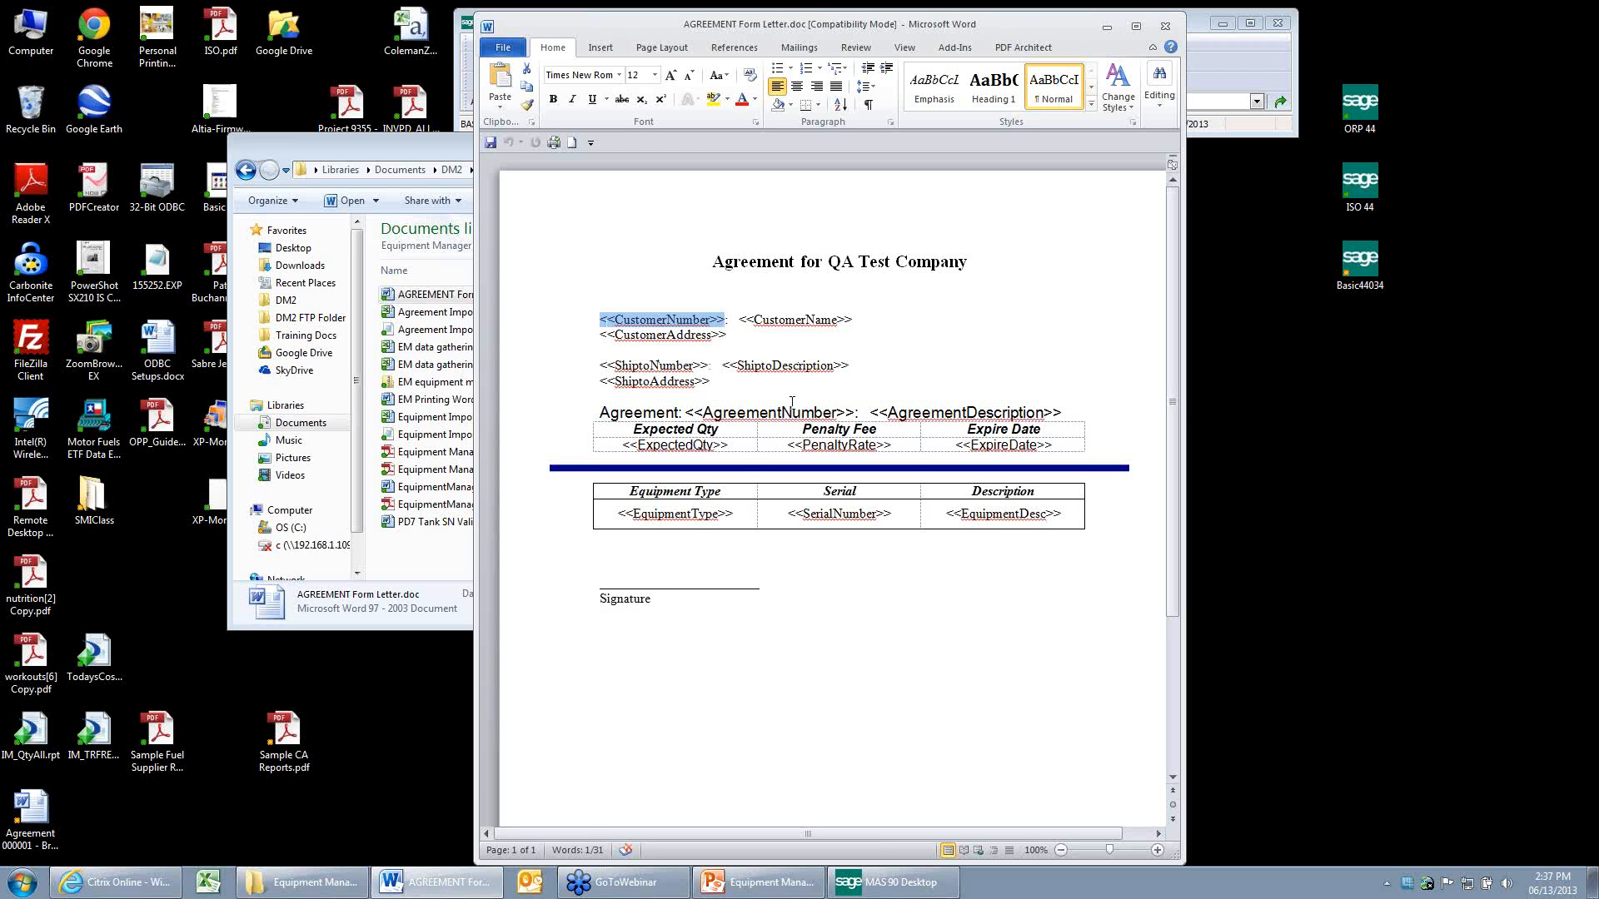
Switch to MAS 90 Desktop, change the module to Equipment Manager, and open Agreement Maintenance.
click(420, 156)
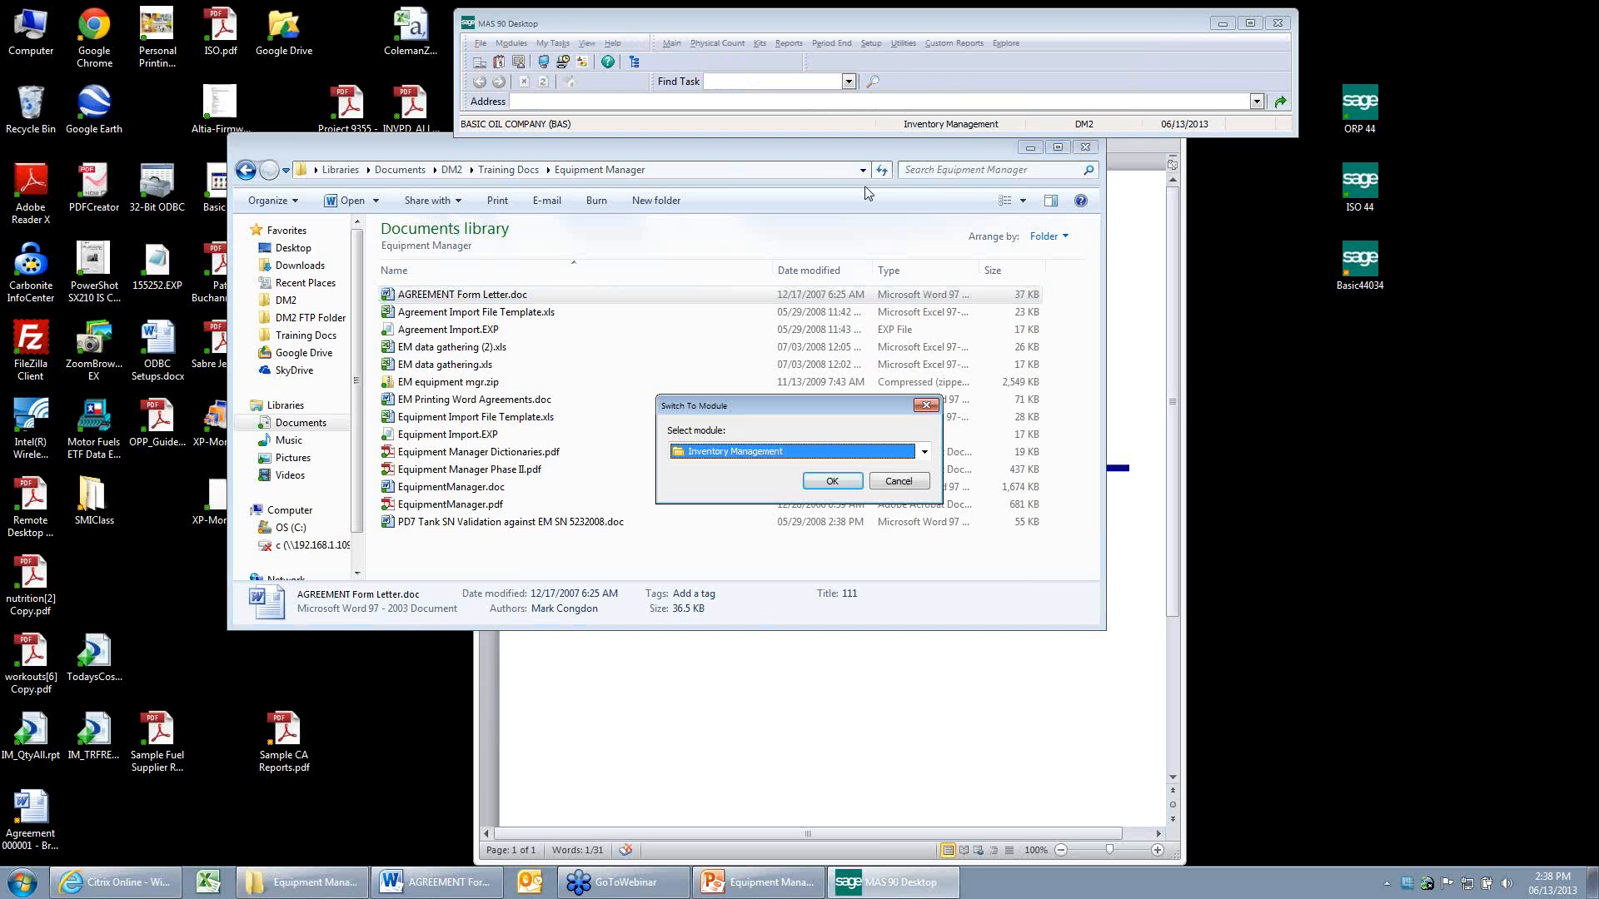
click(833, 482)
click(672, 43)
click(691, 82)
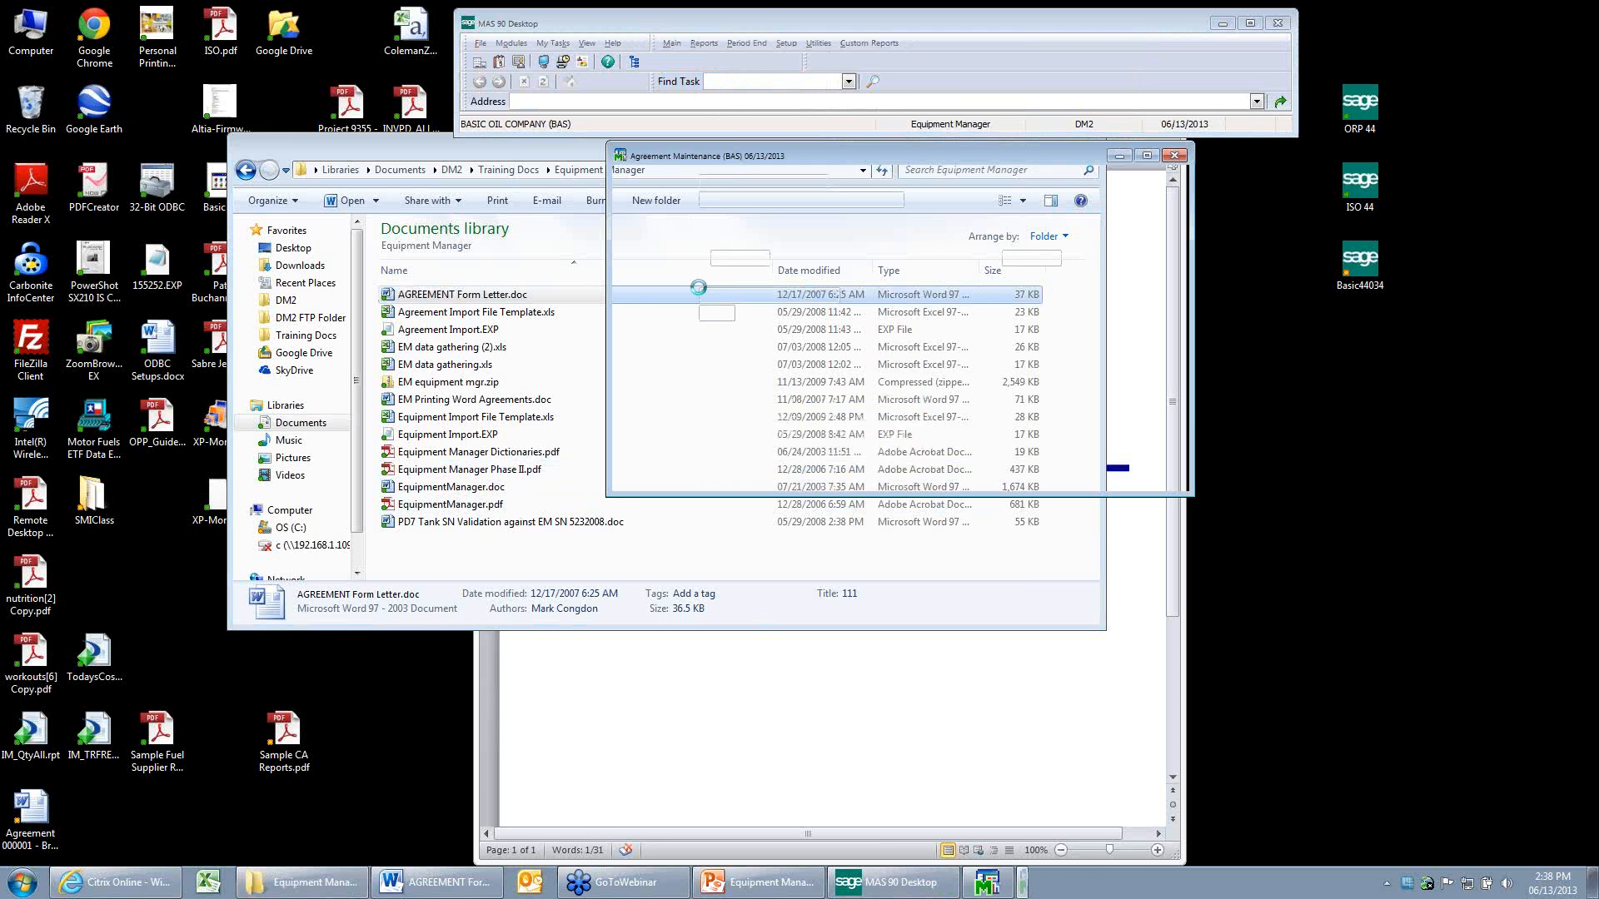
Load Green Ranch's Lube agreement, select AGREEMENT01 as its document, and print the agreement to Word.
click(907, 182)
click(978, 371)
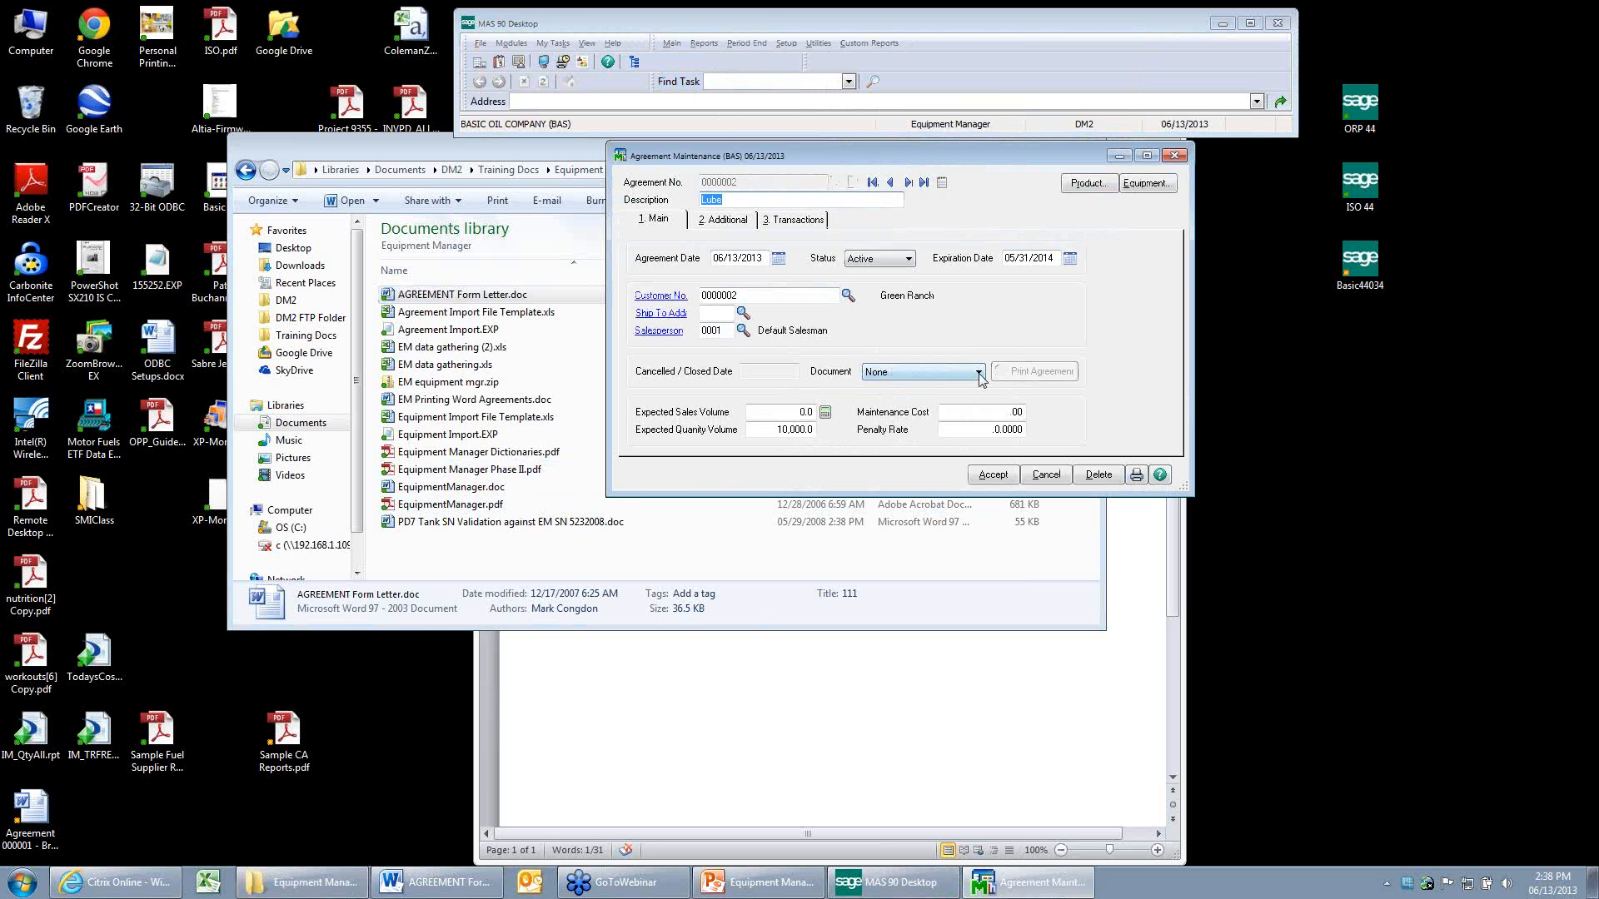
click(973, 398)
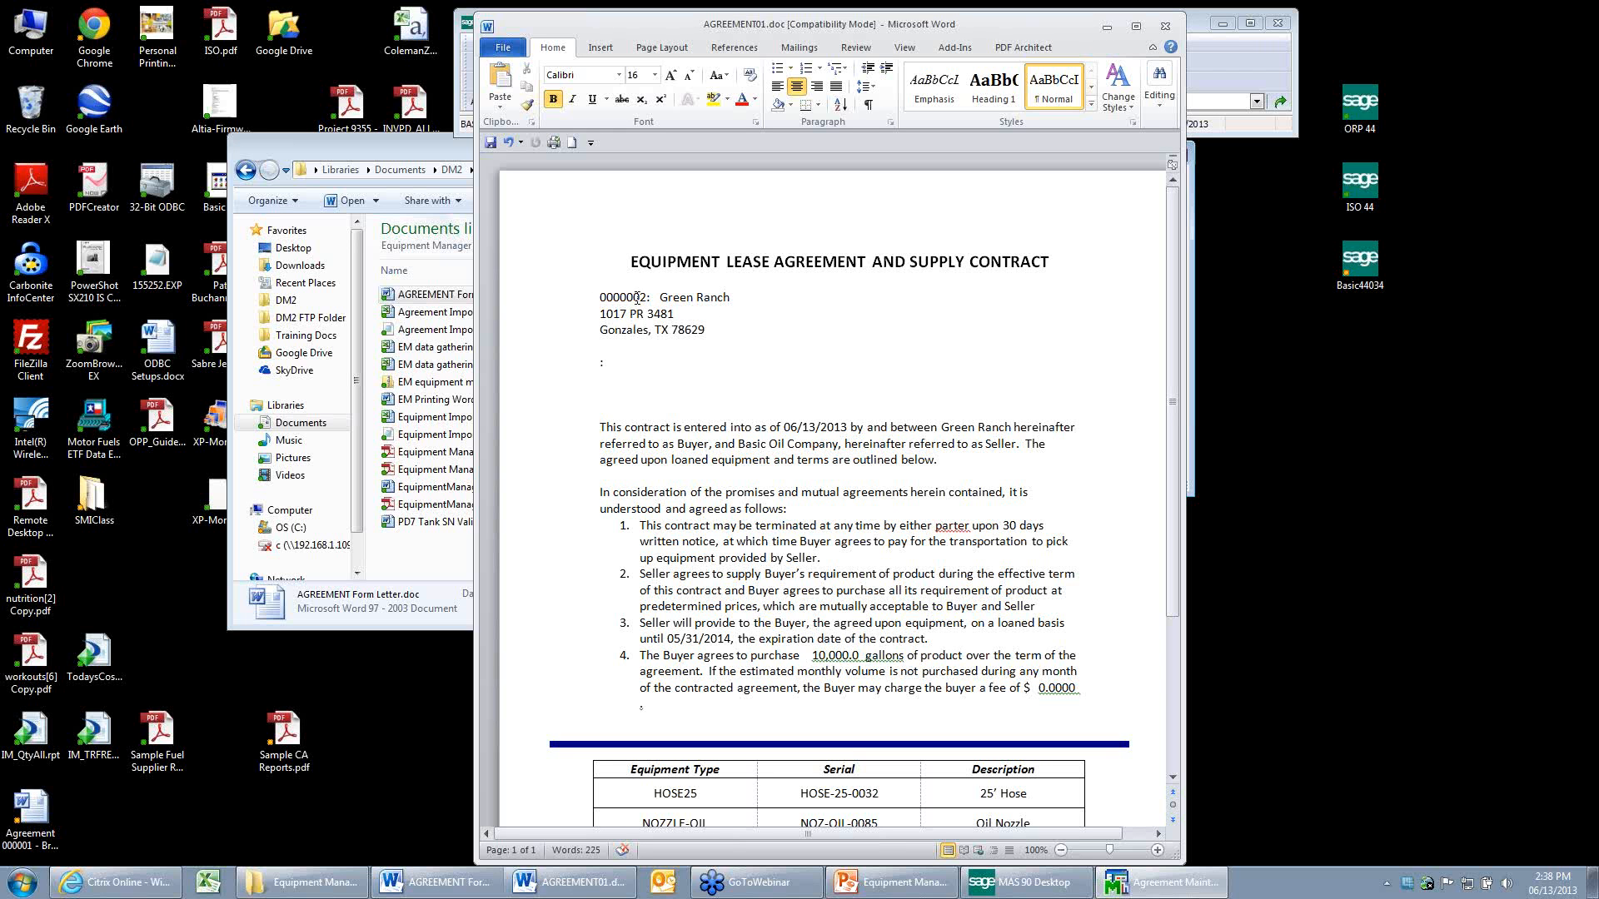
Highlight the merged customer name and address under the heading of the equipment lease agreement.
click(597, 298)
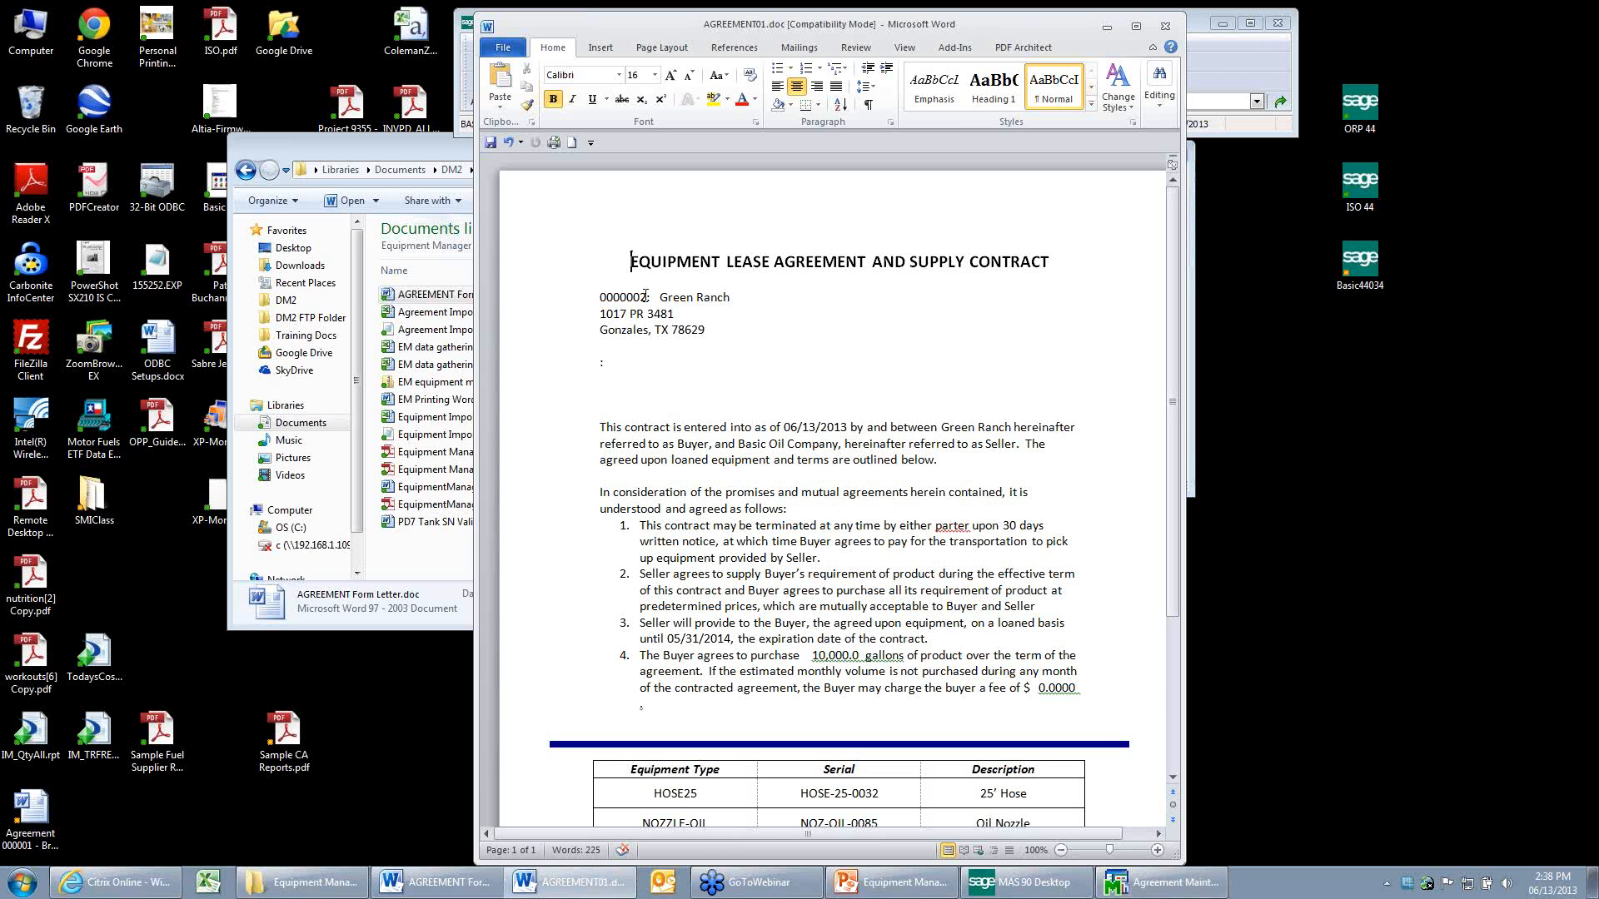
drag(659, 296, 717, 296)
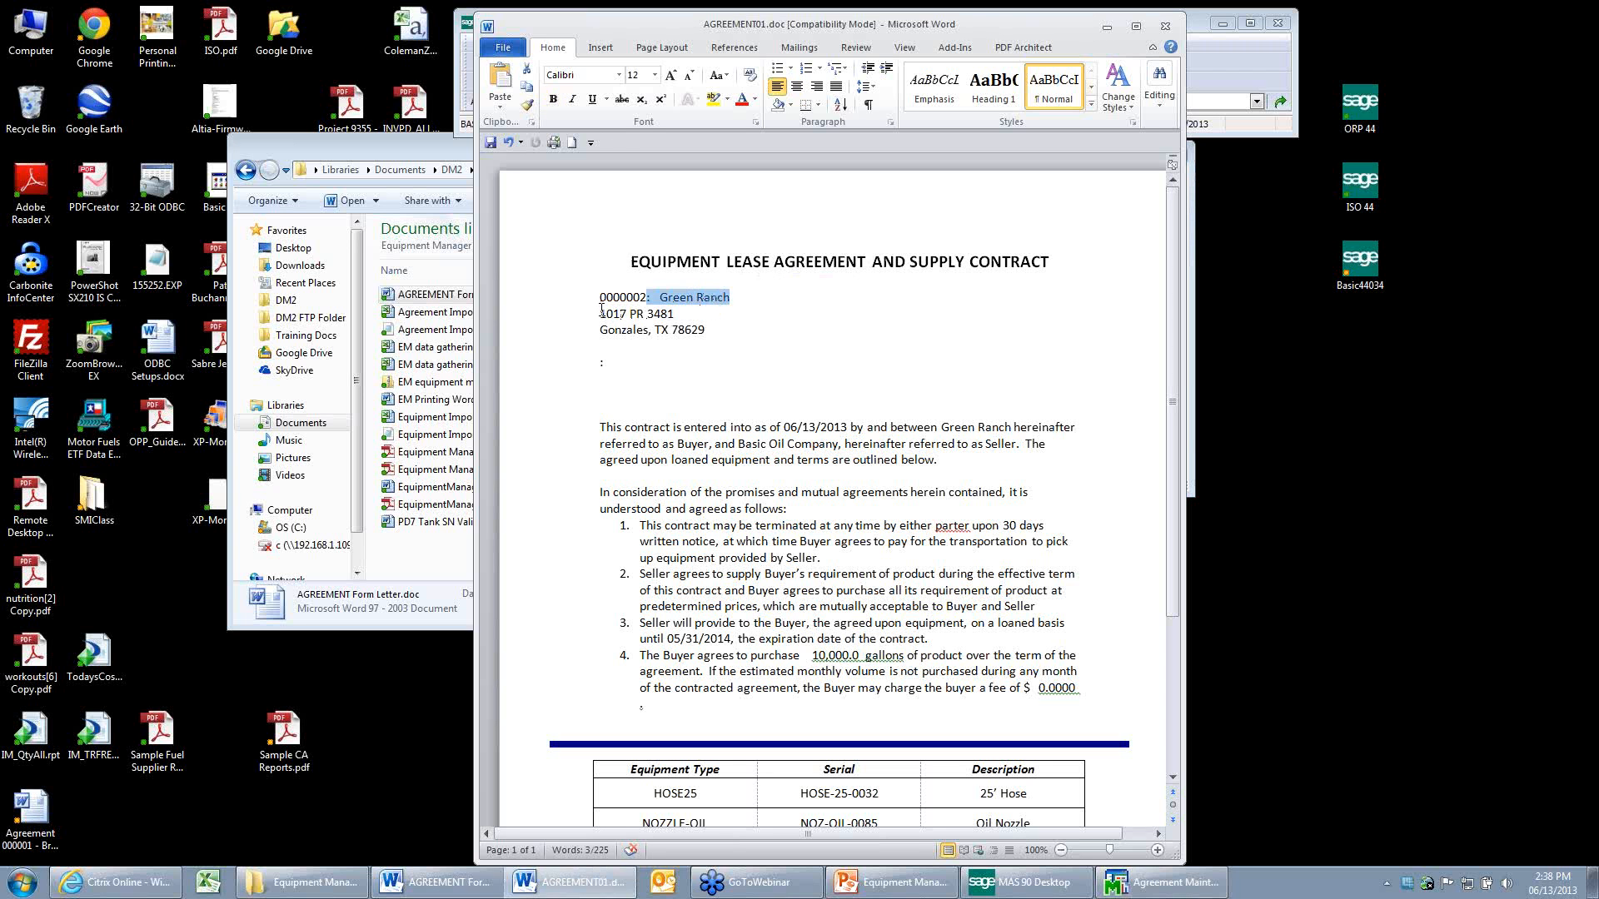
drag(601, 309, 702, 330)
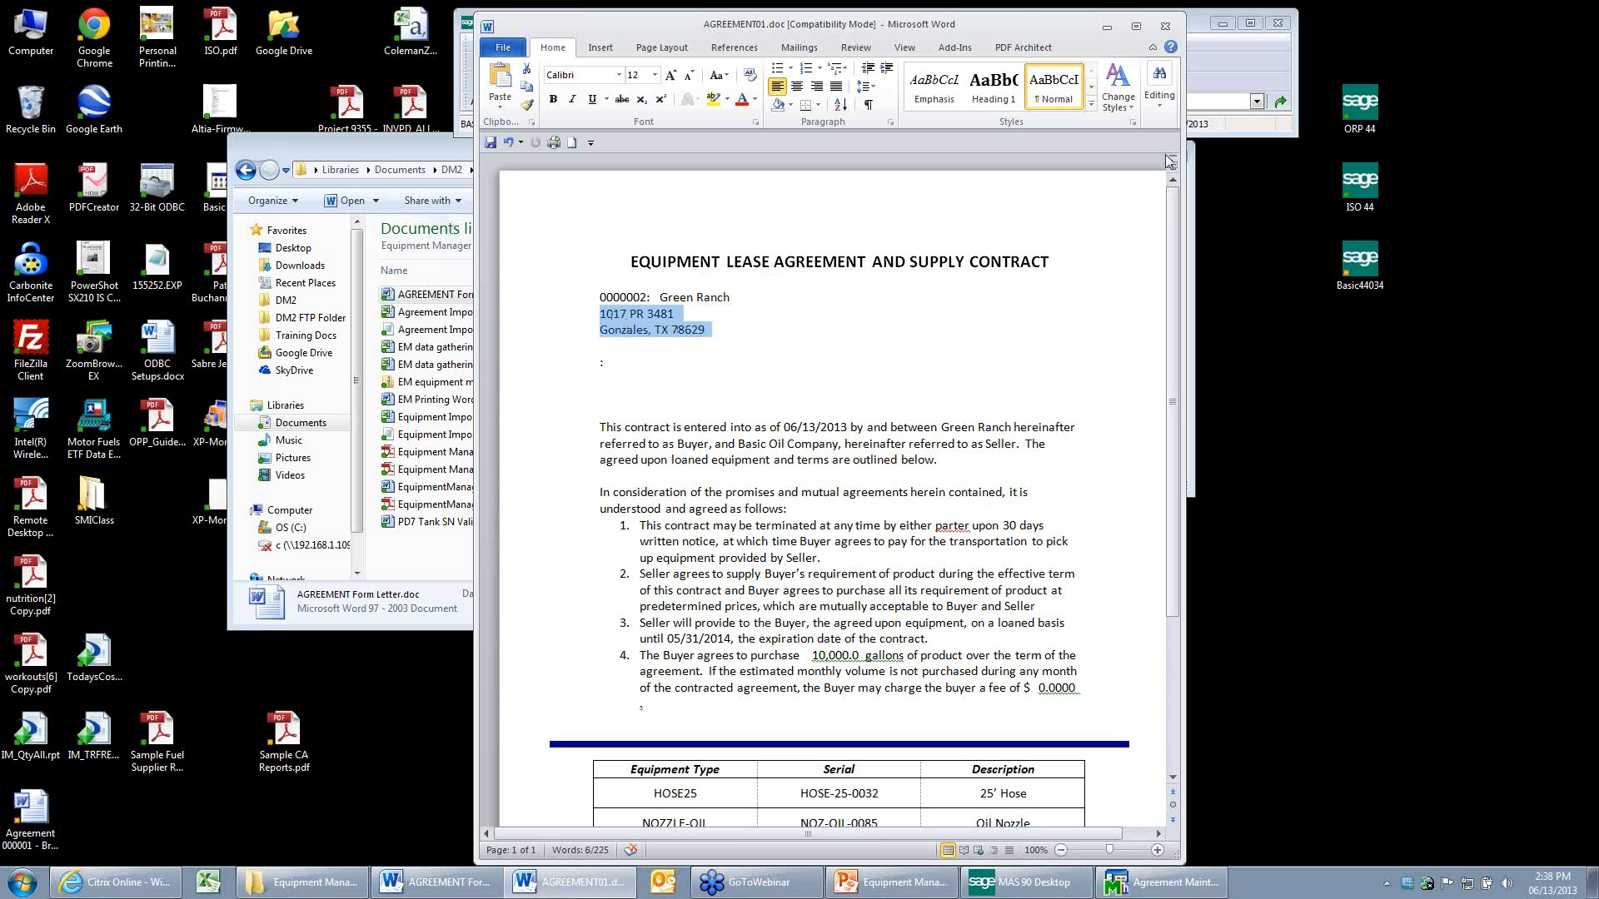
Close AGREEMENT01.doc and its Word window, cancelling the save of the Normal.dotm template.
click(1170, 30)
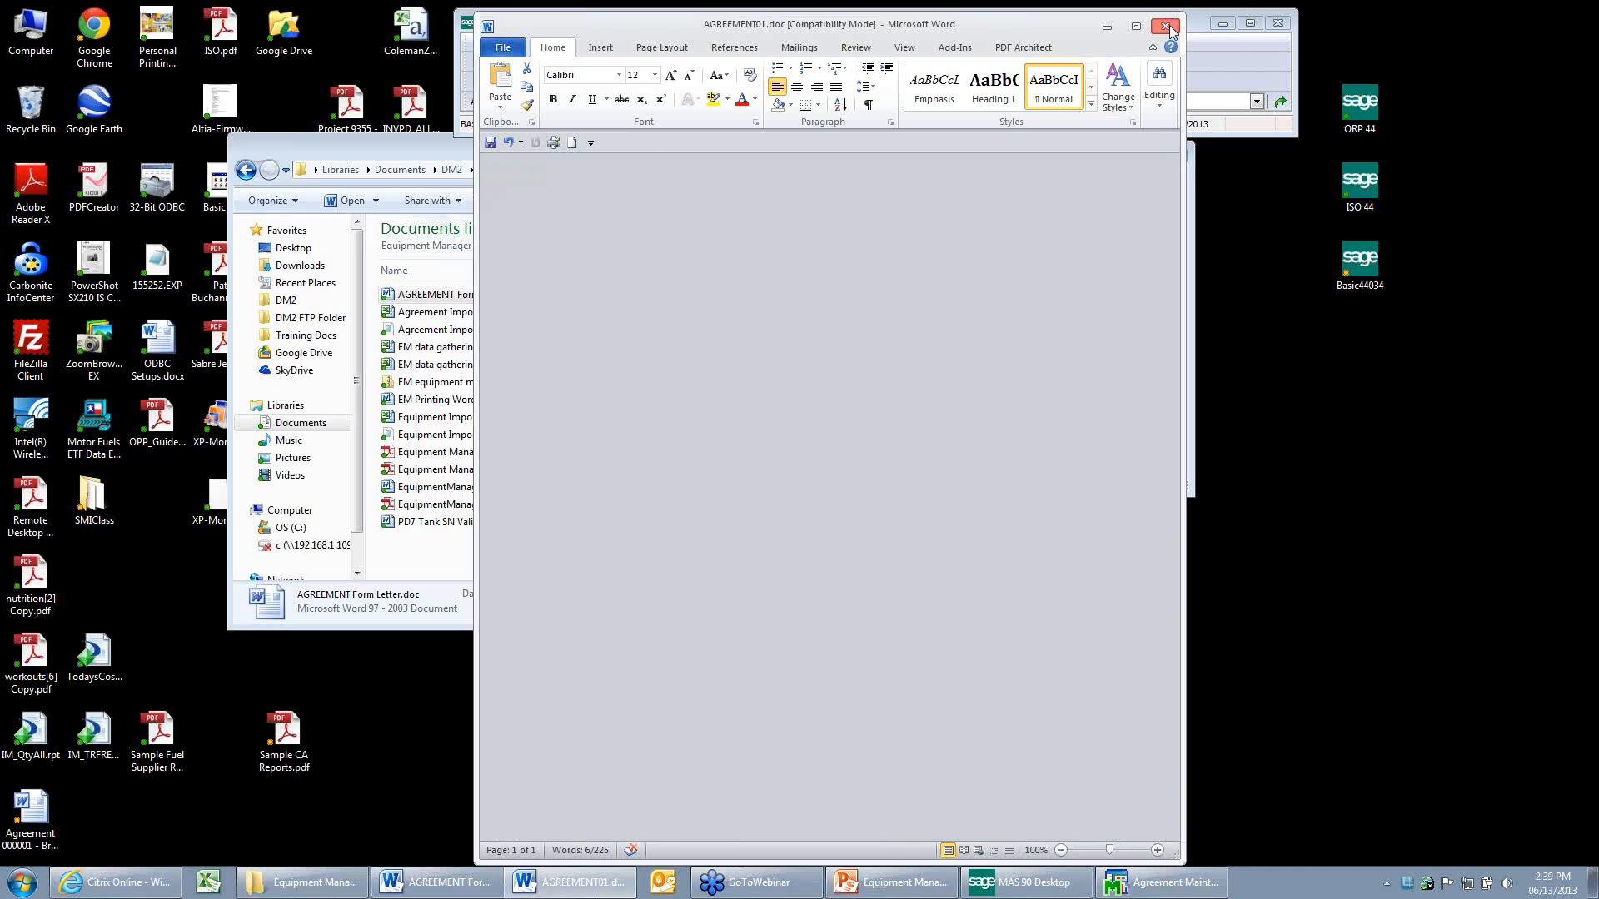
click(768, 491)
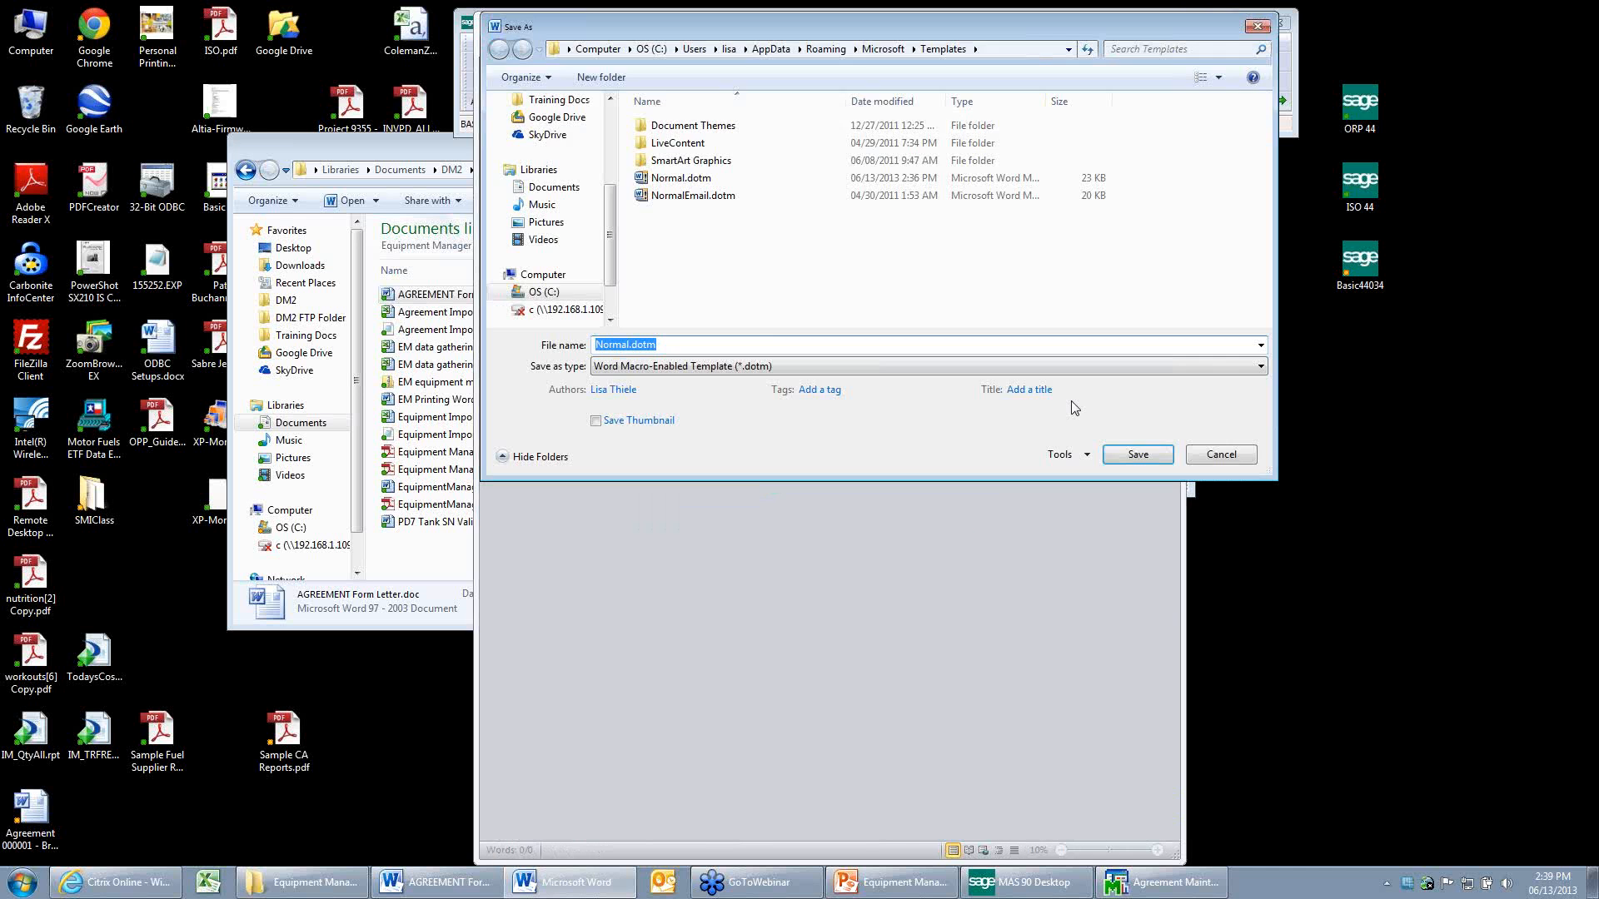
click(1217, 453)
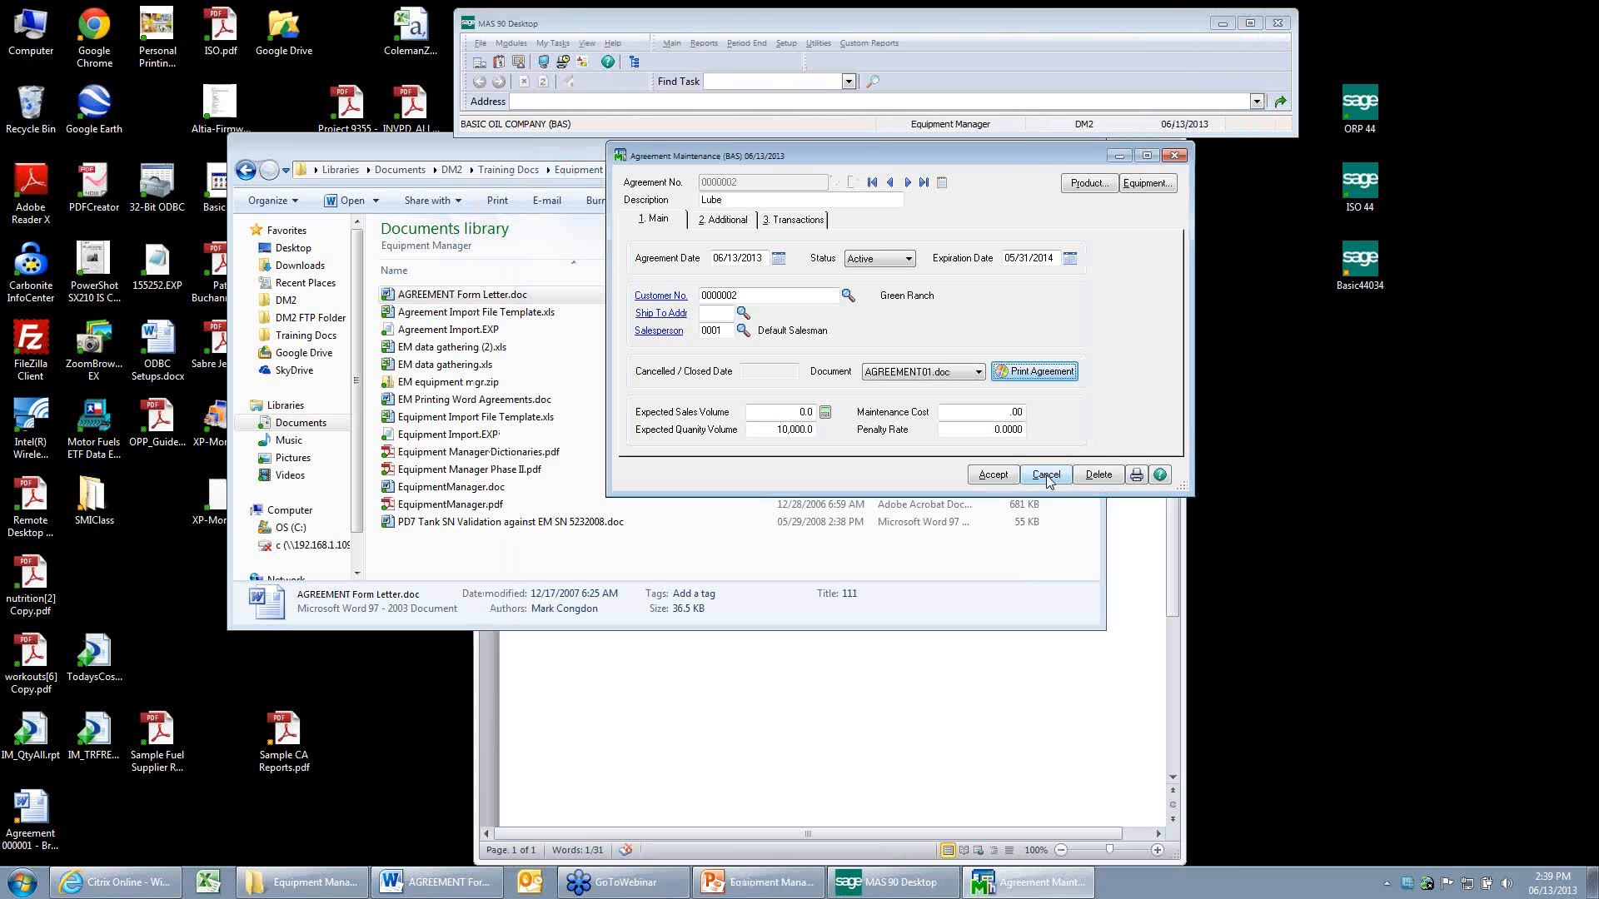
Exit Agreement Maintenance without accepting changes, and close the Equipment Manager folder window.
click(1046, 475)
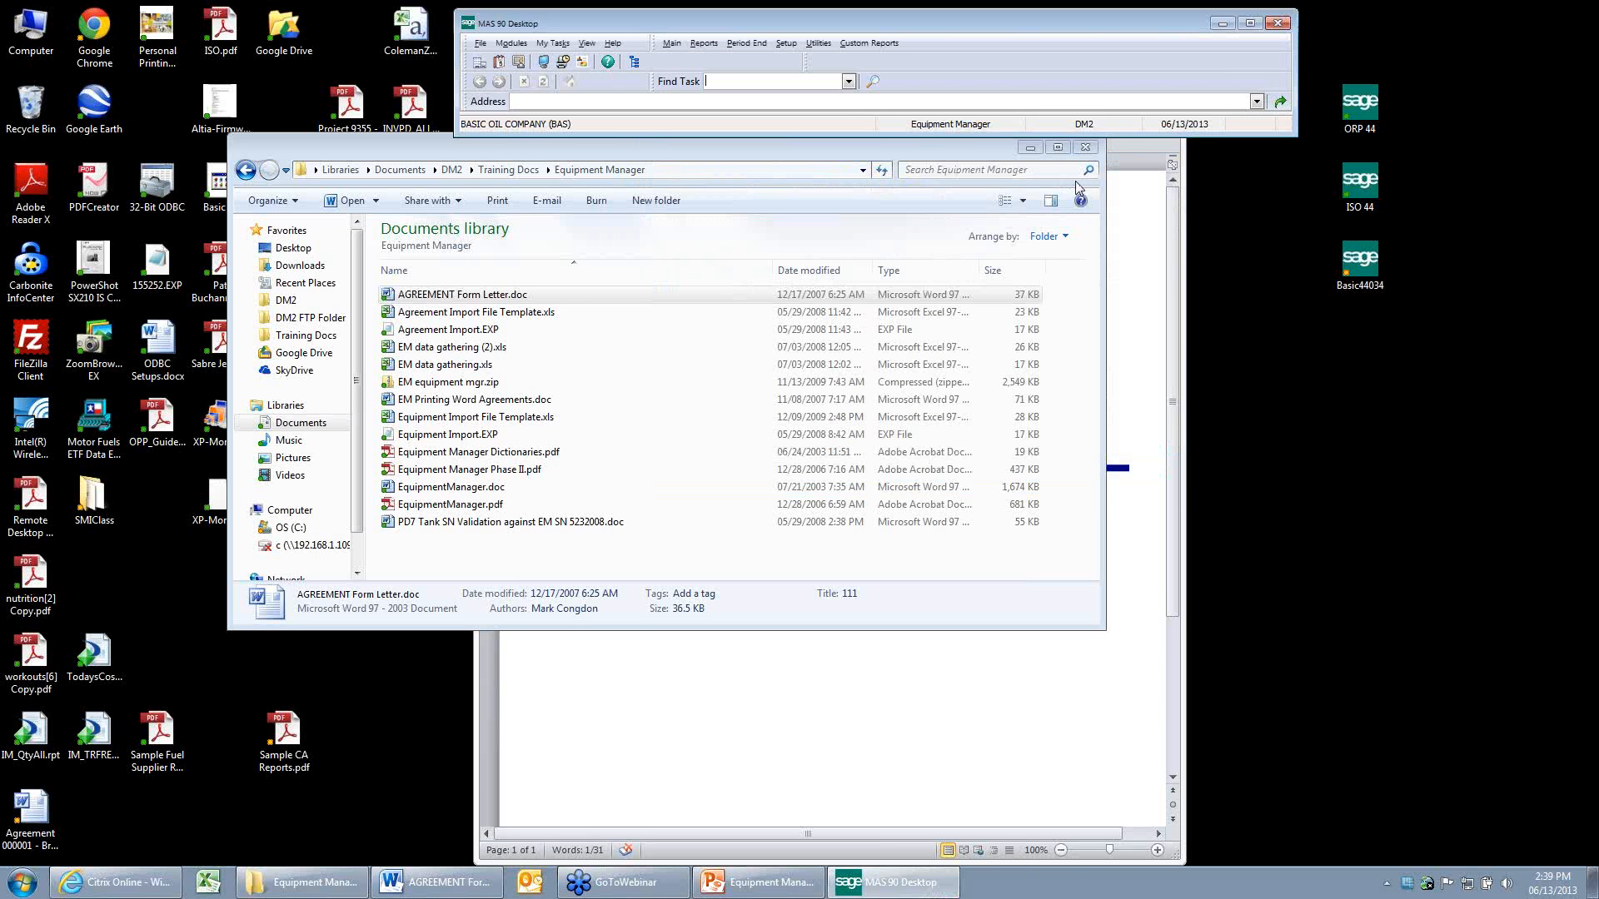
click(1000, 192)
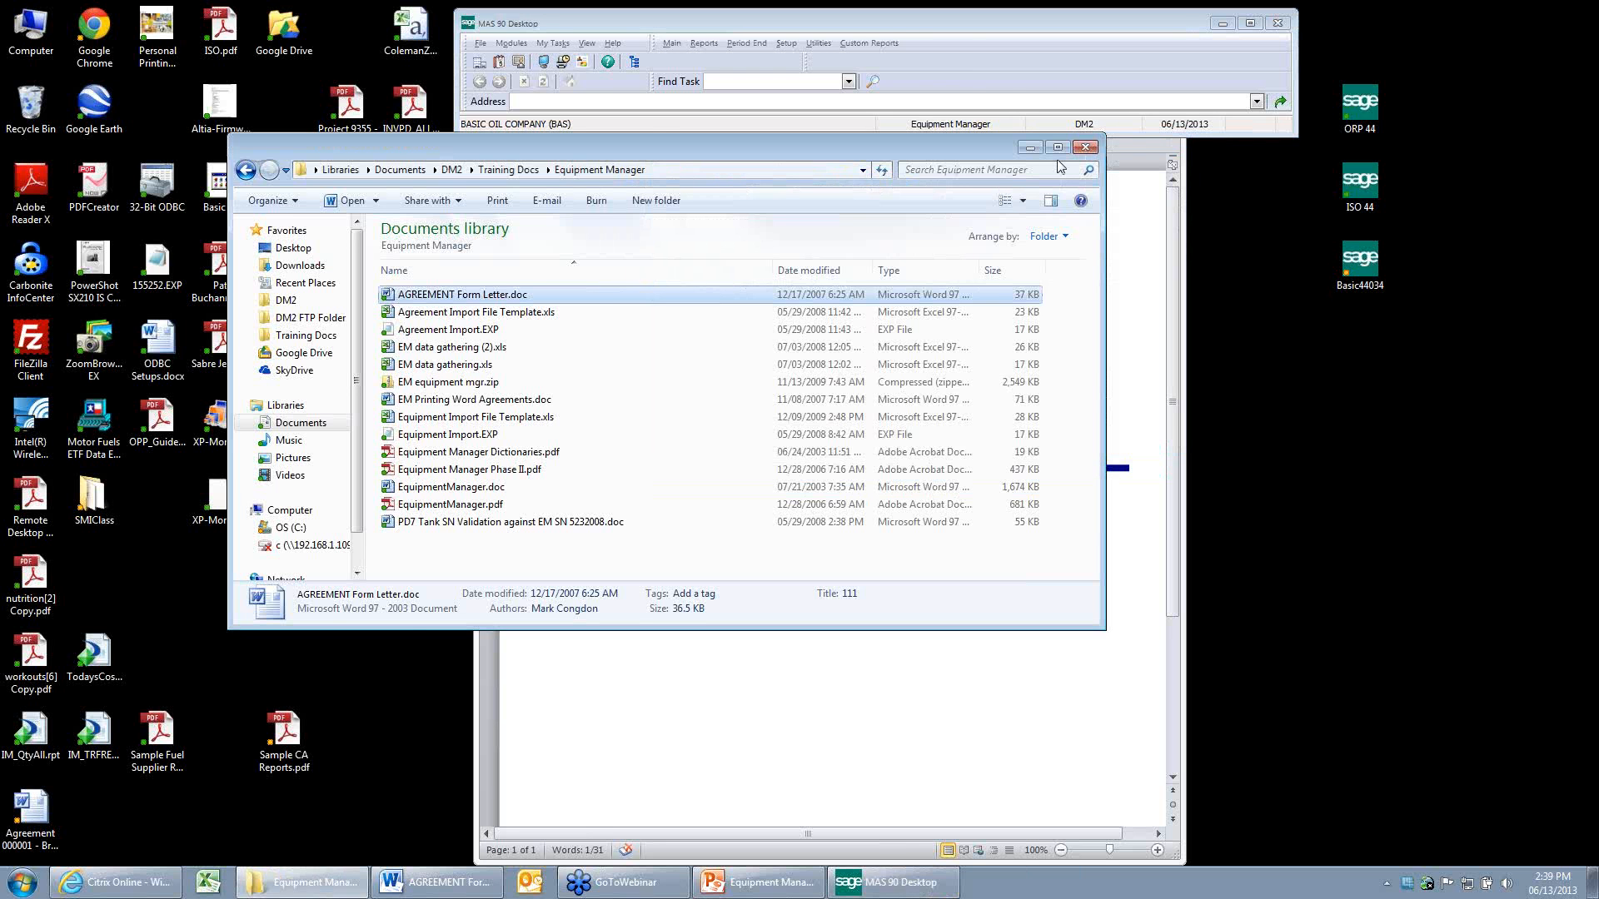
click(1085, 147)
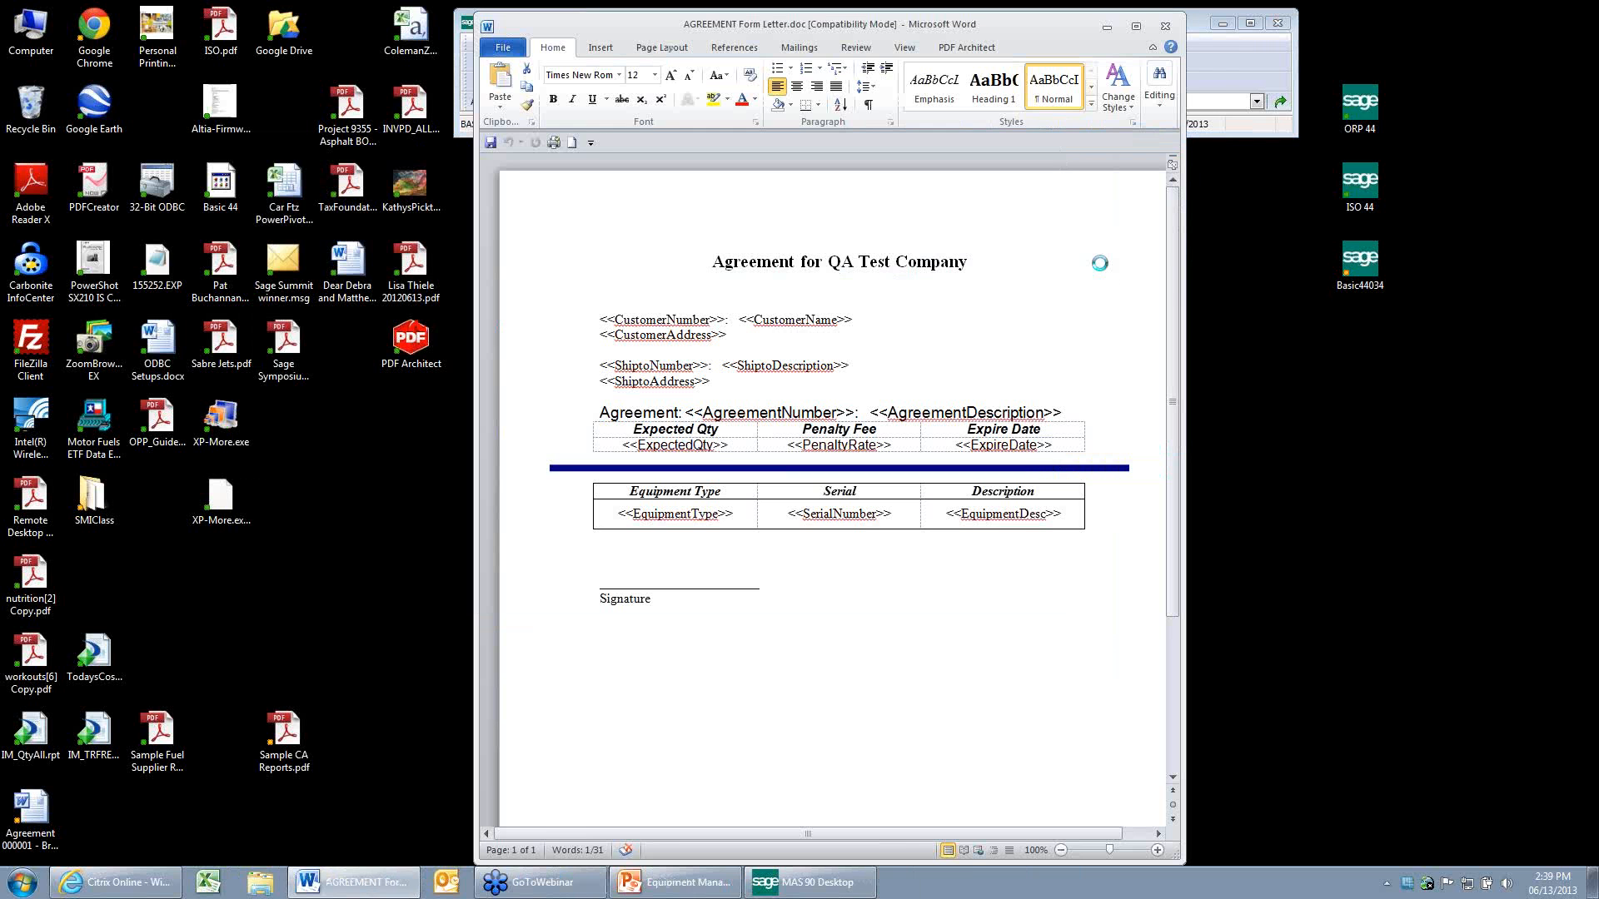